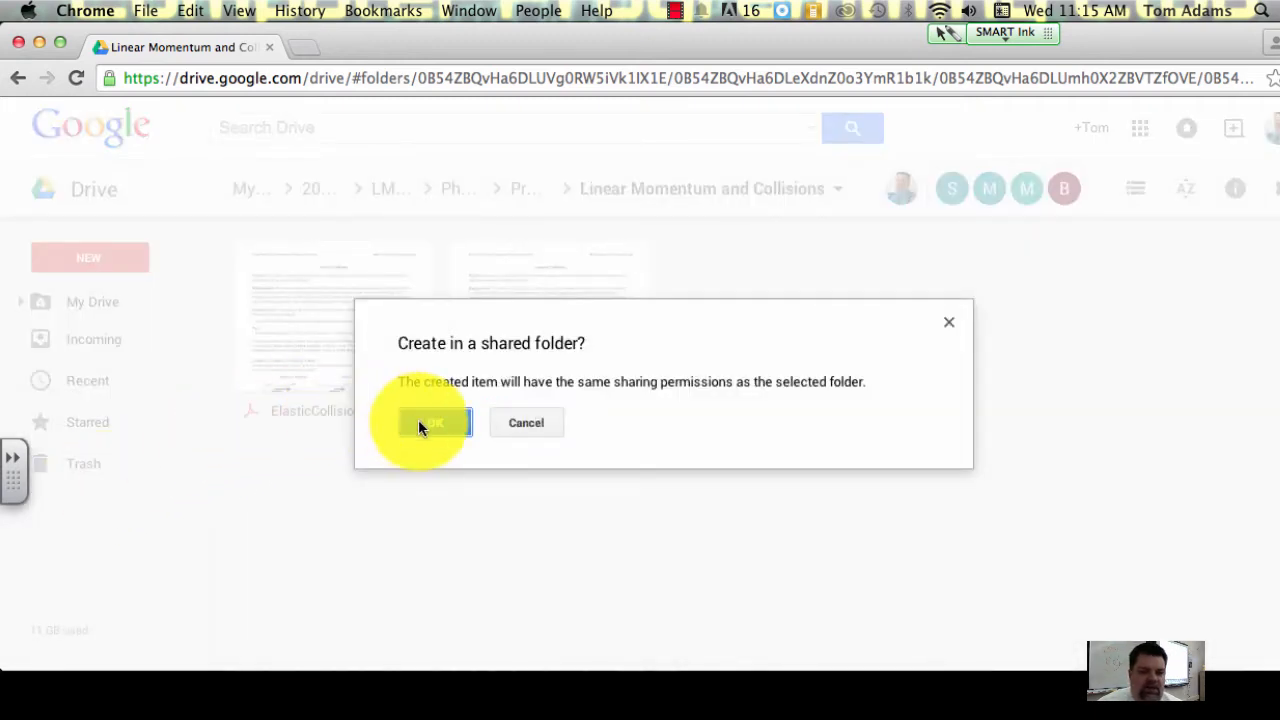
# Step: Create a new spreadsheet in the shared folder, accepting its sharing permissions, and rename it "Collisions Lab 2"
pyautogui.click(418, 421)
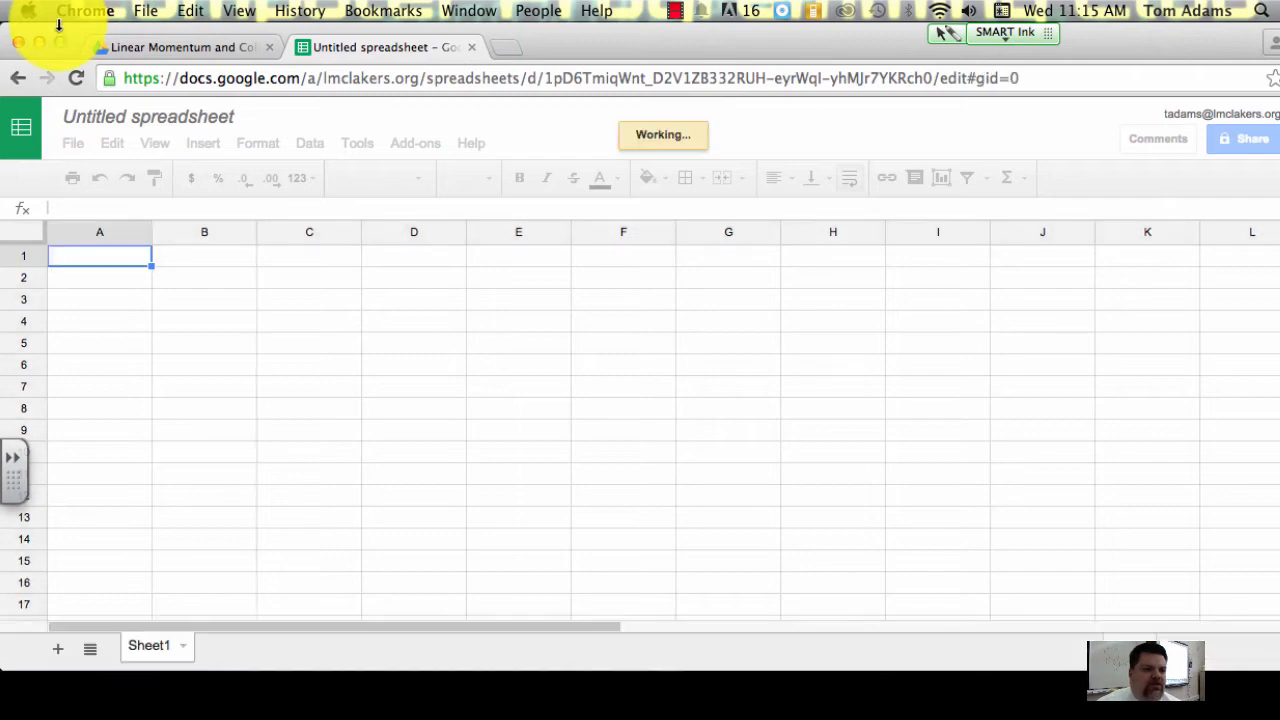
pyautogui.click(131, 118)
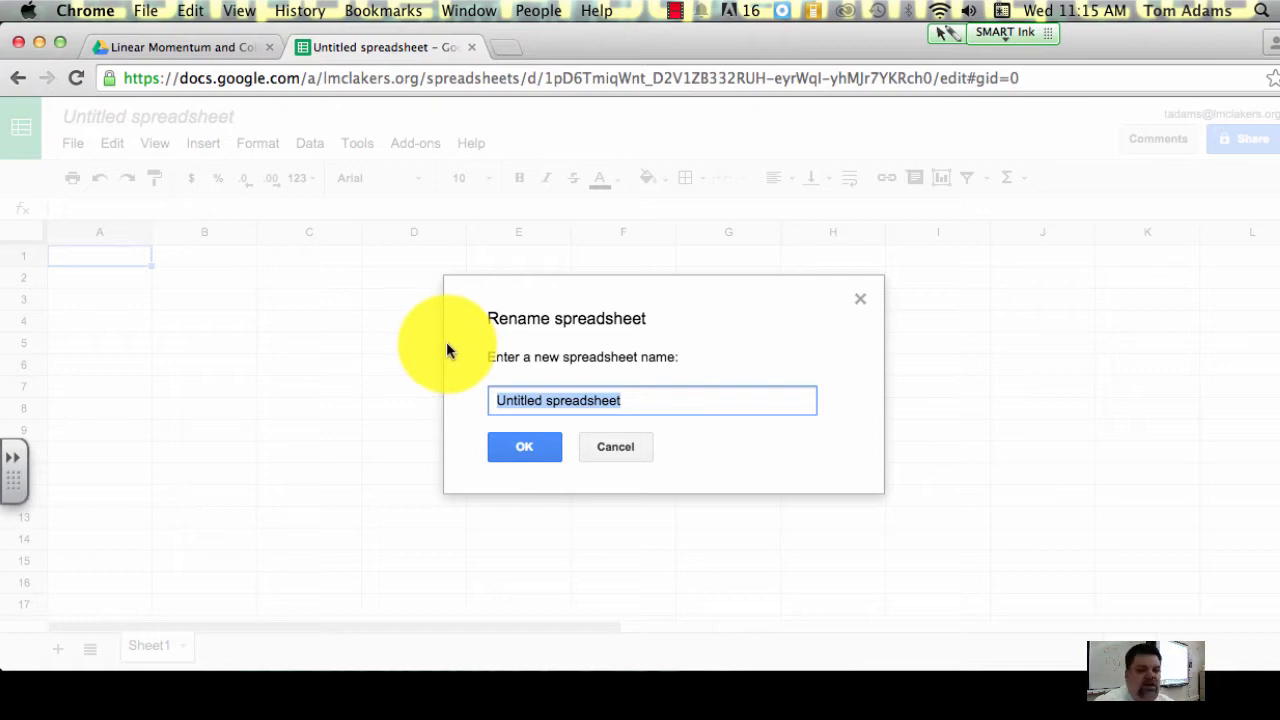
pyautogui.write('C')
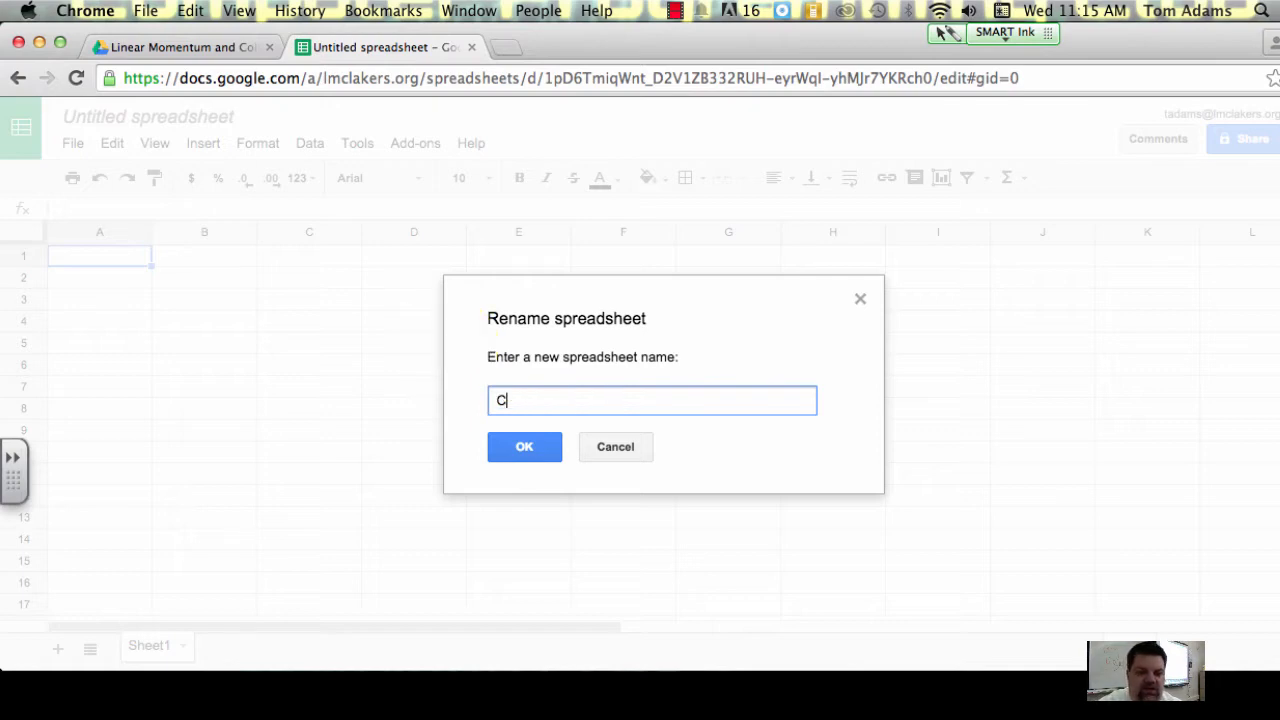
pyautogui.write('ollision')
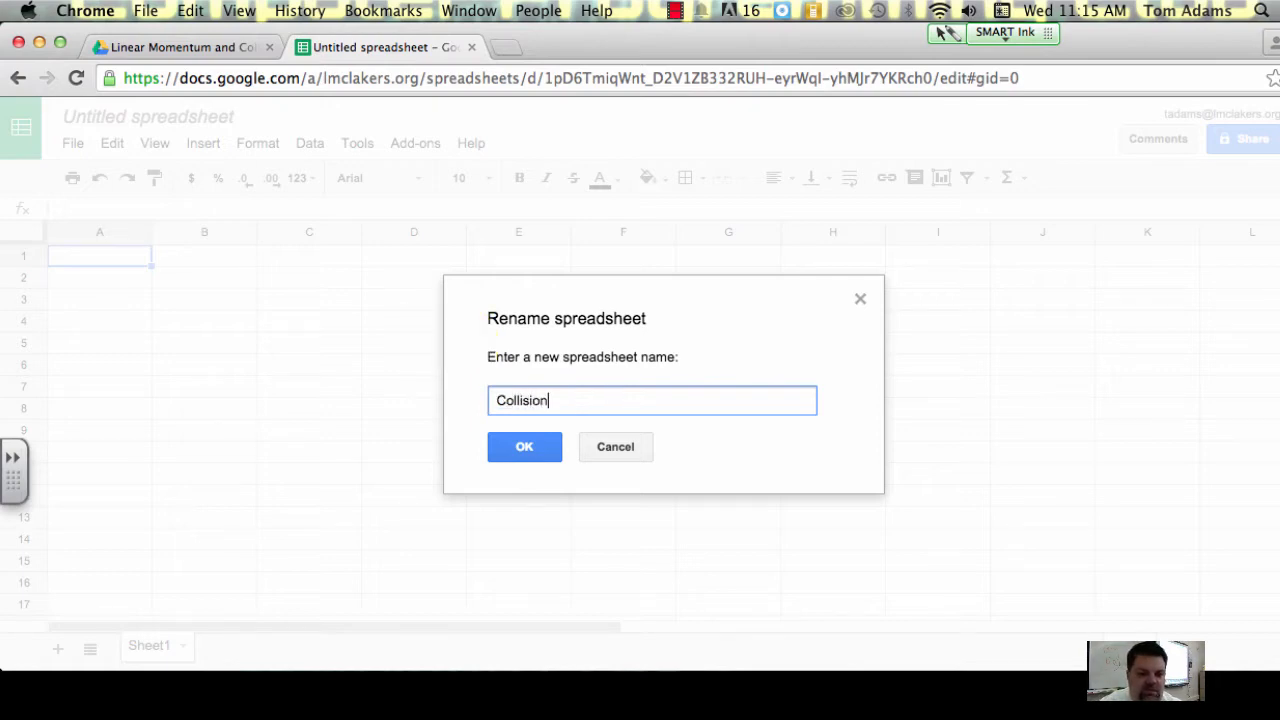
pyautogui.write('s Lab 2')
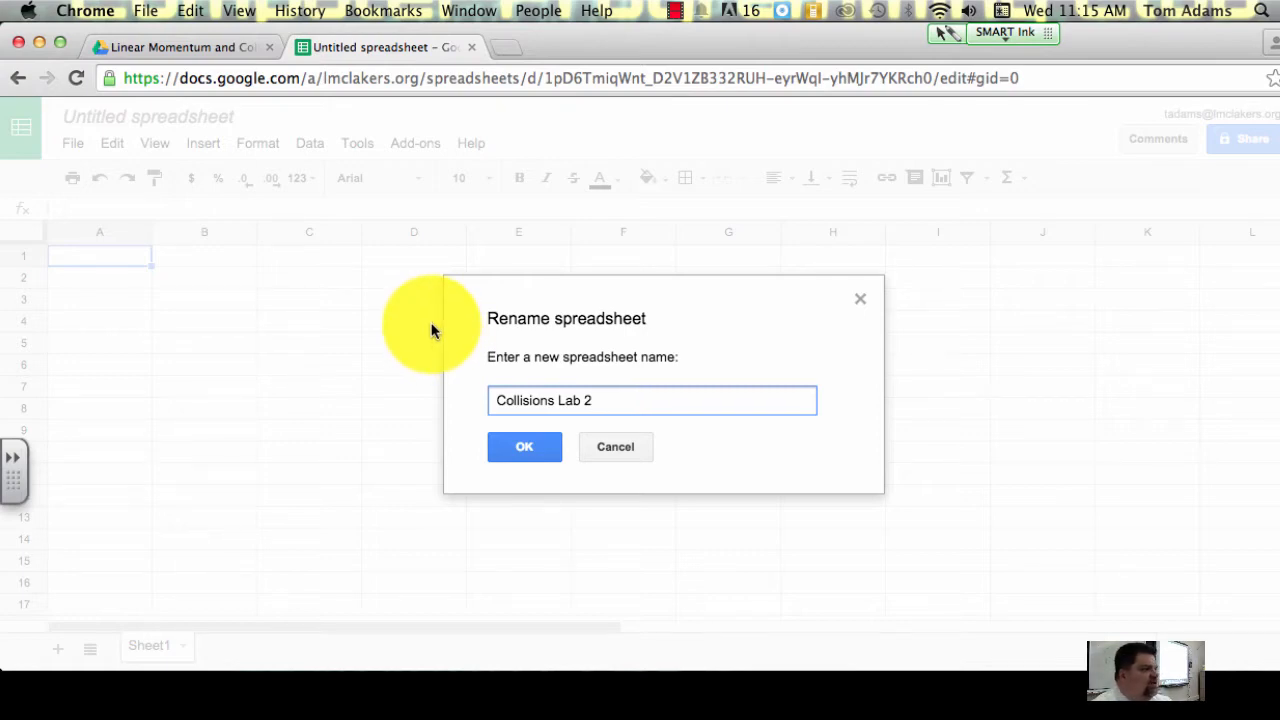
pyautogui.click(507, 450)
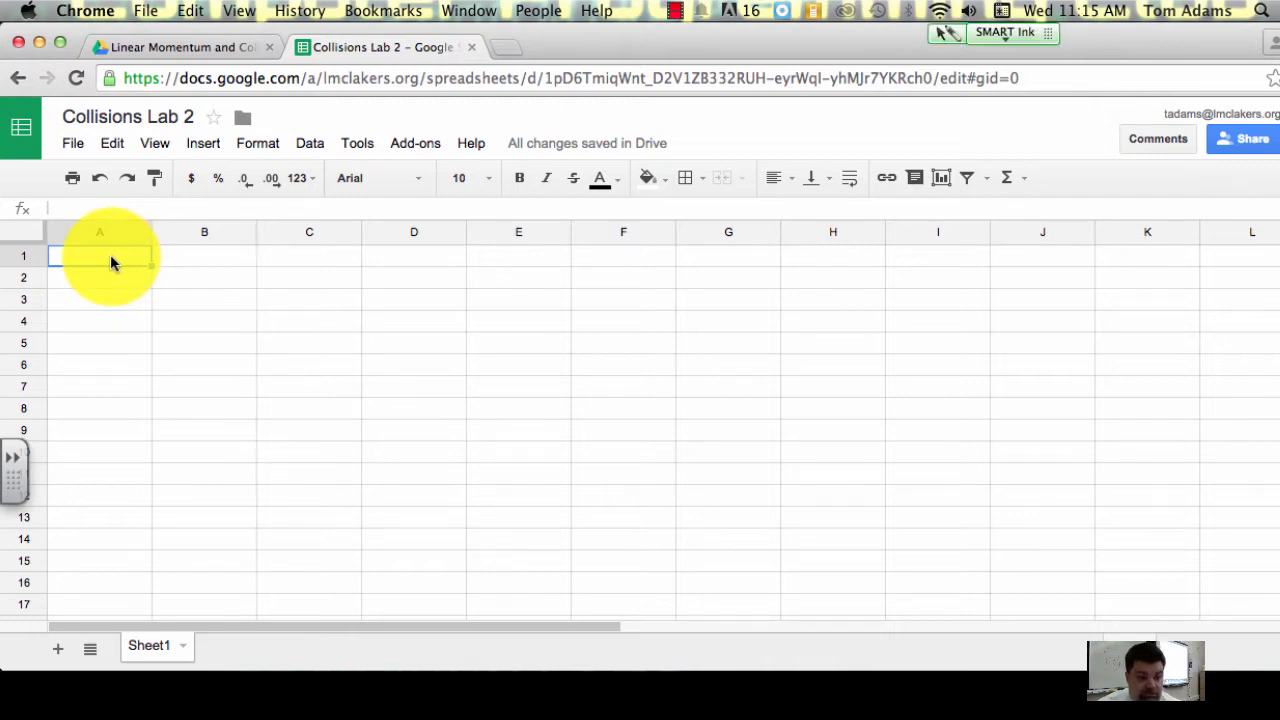
# Step: Enter the headers "Red Cart", "Mass", "Velocity" and "Momemtum" in cells A1 to D1
pyautogui.write('R')
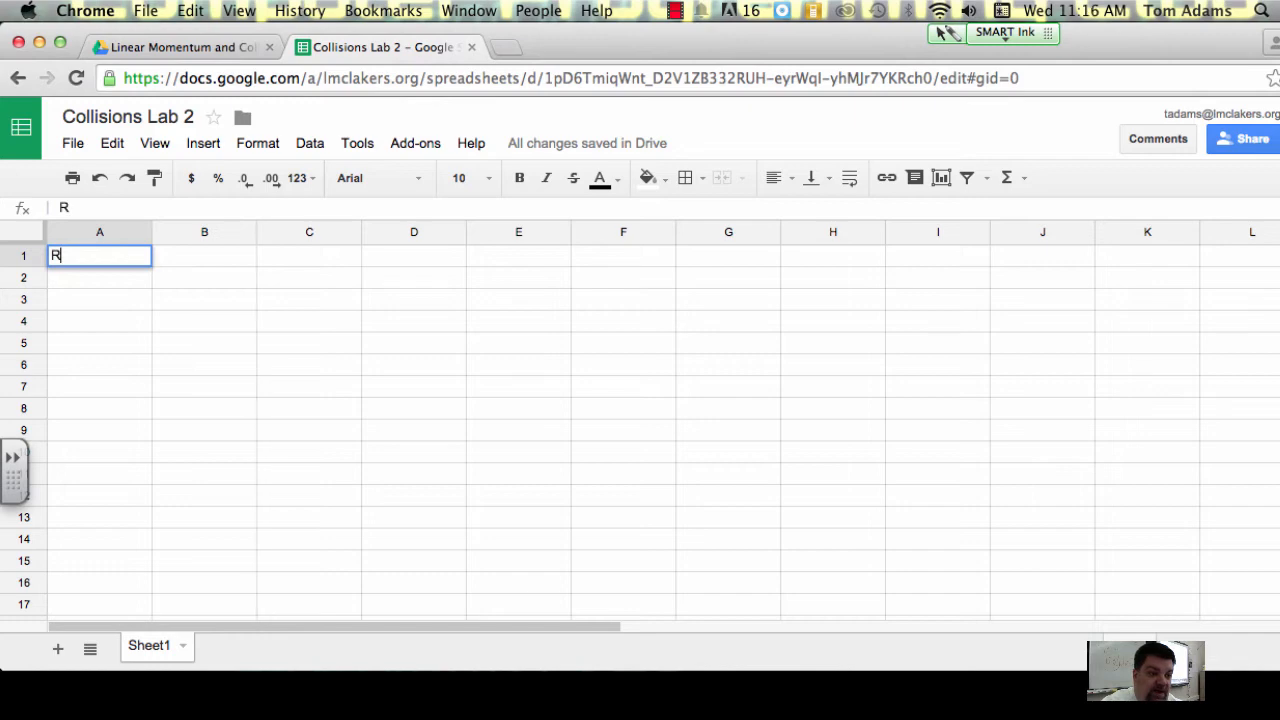
pyautogui.write('ed Cart')
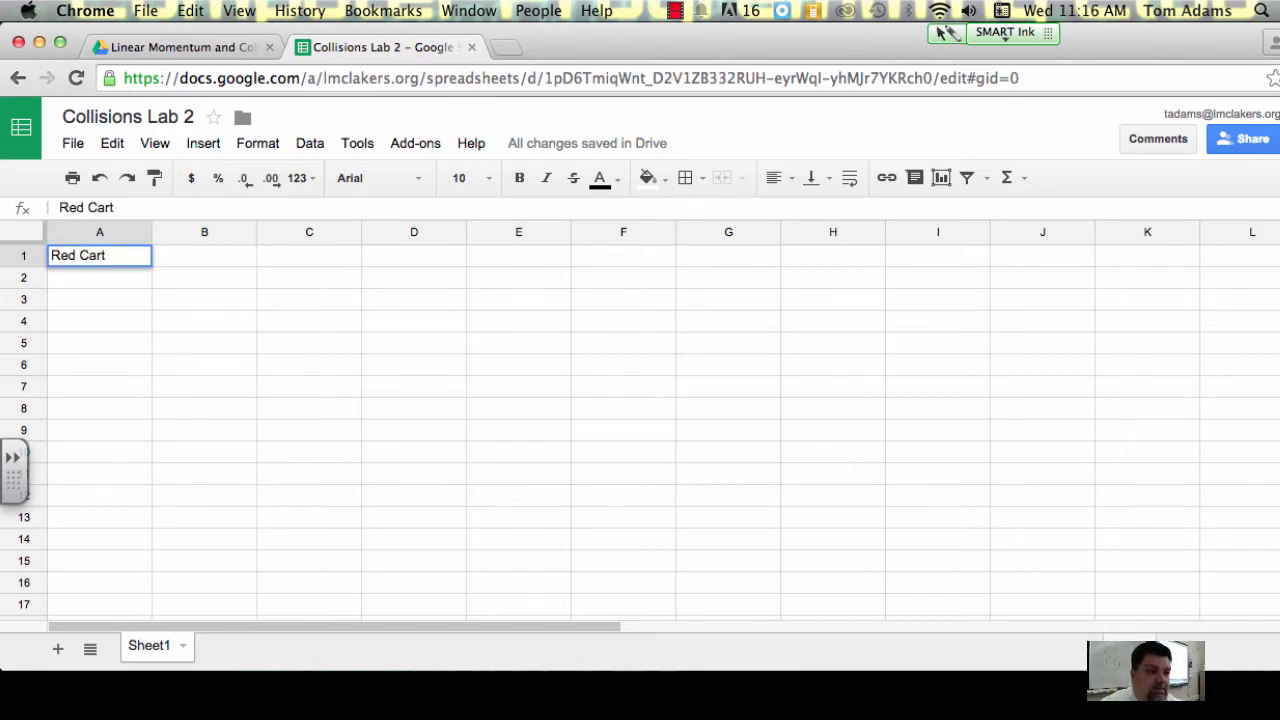
pyautogui.click(176, 258)
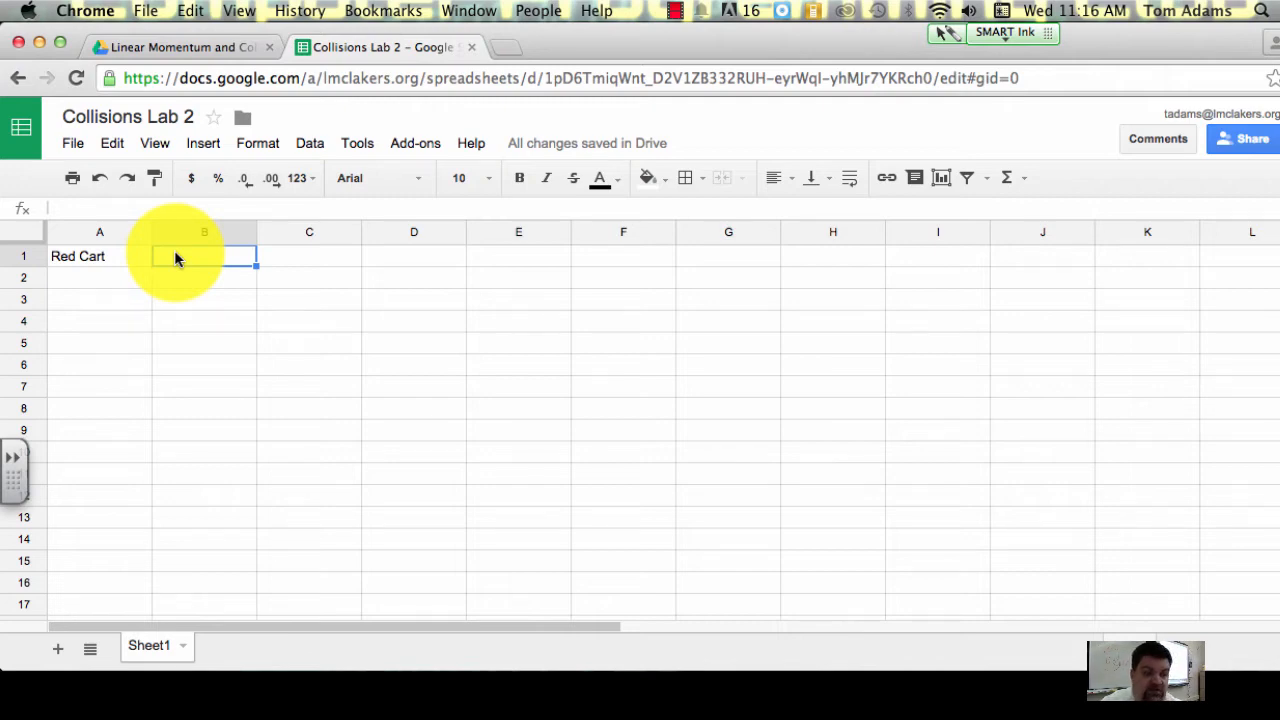
pyautogui.write('Mass')
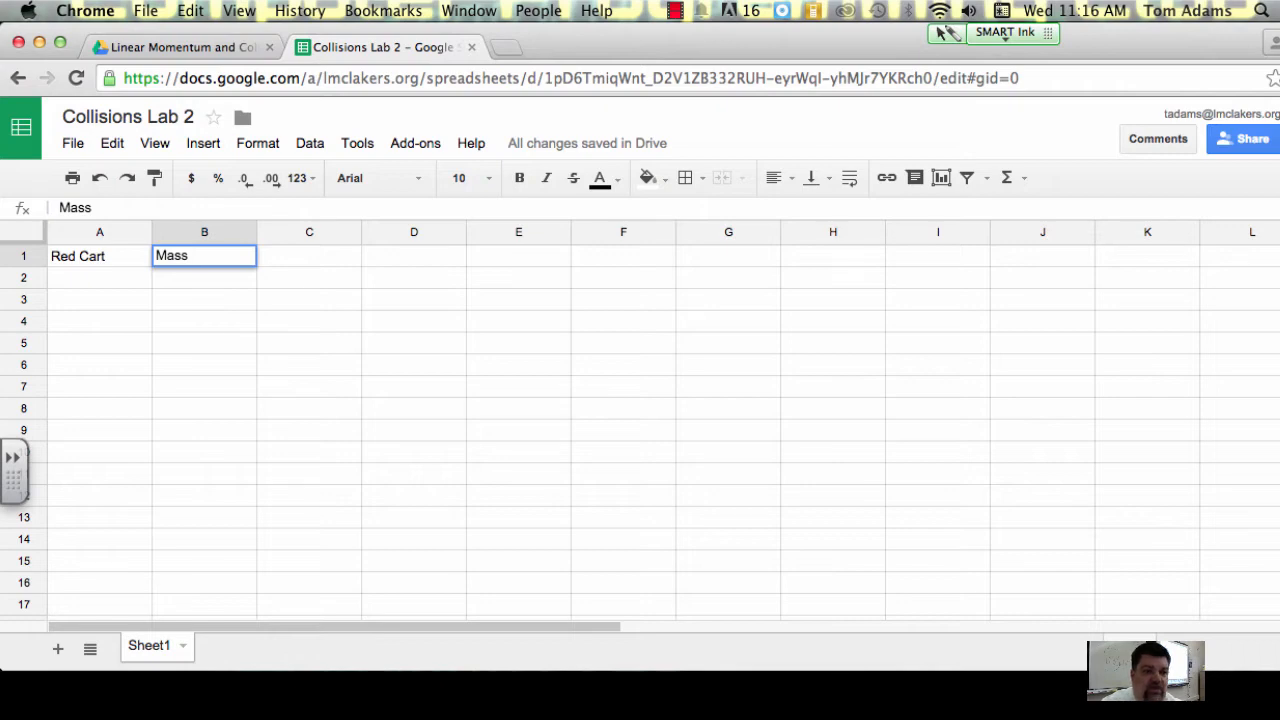
pyautogui.click(306, 253)
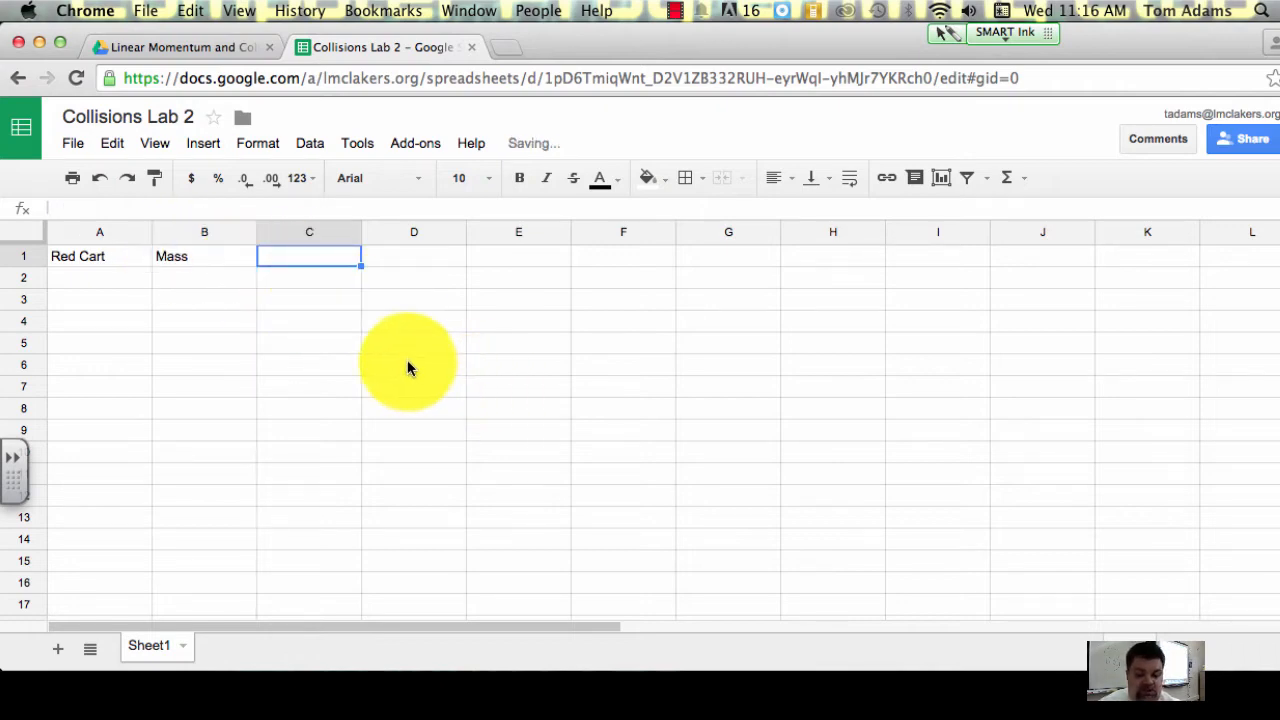
pyautogui.write('Velo')
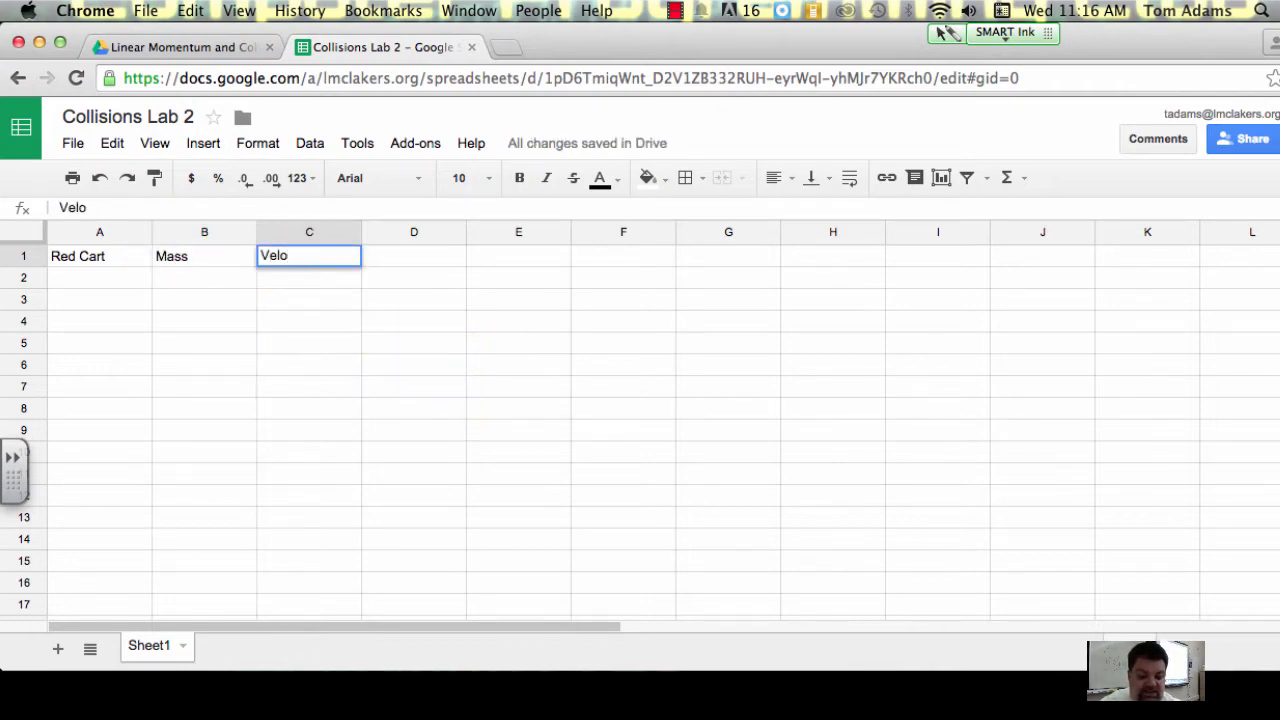
pyautogui.write('city')
pyautogui.press('Tab')
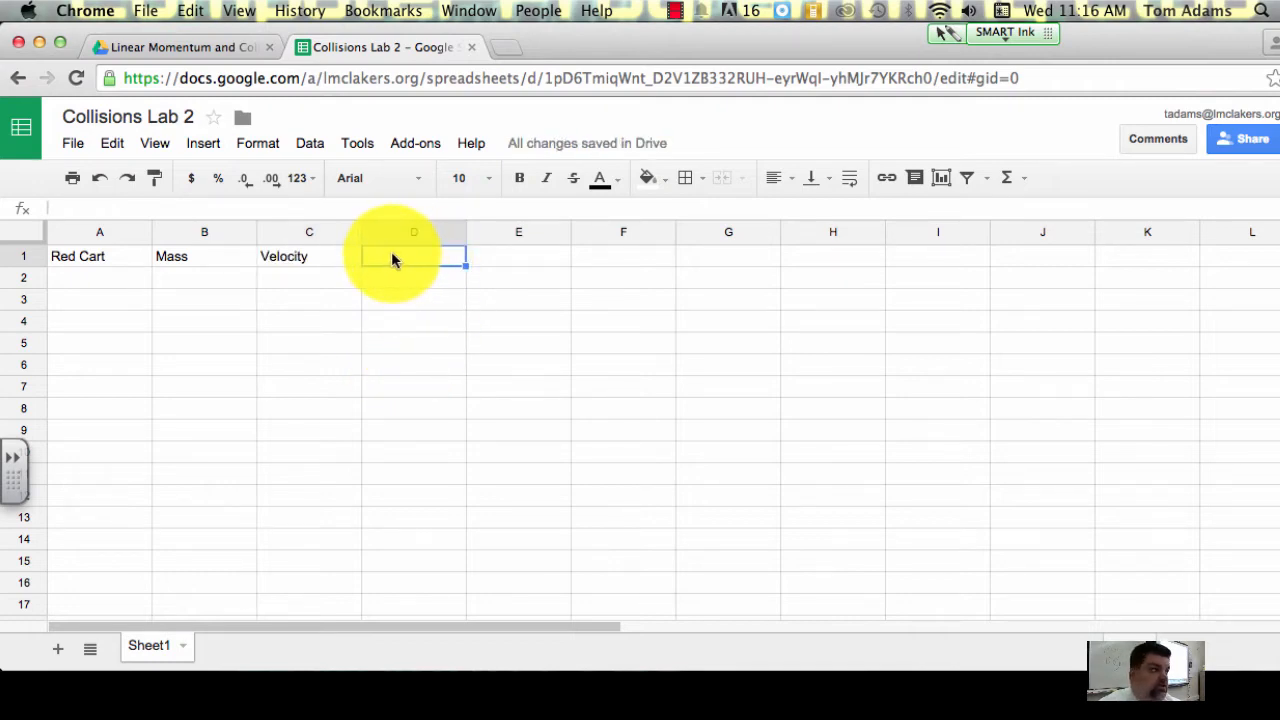
pyautogui.write('M')
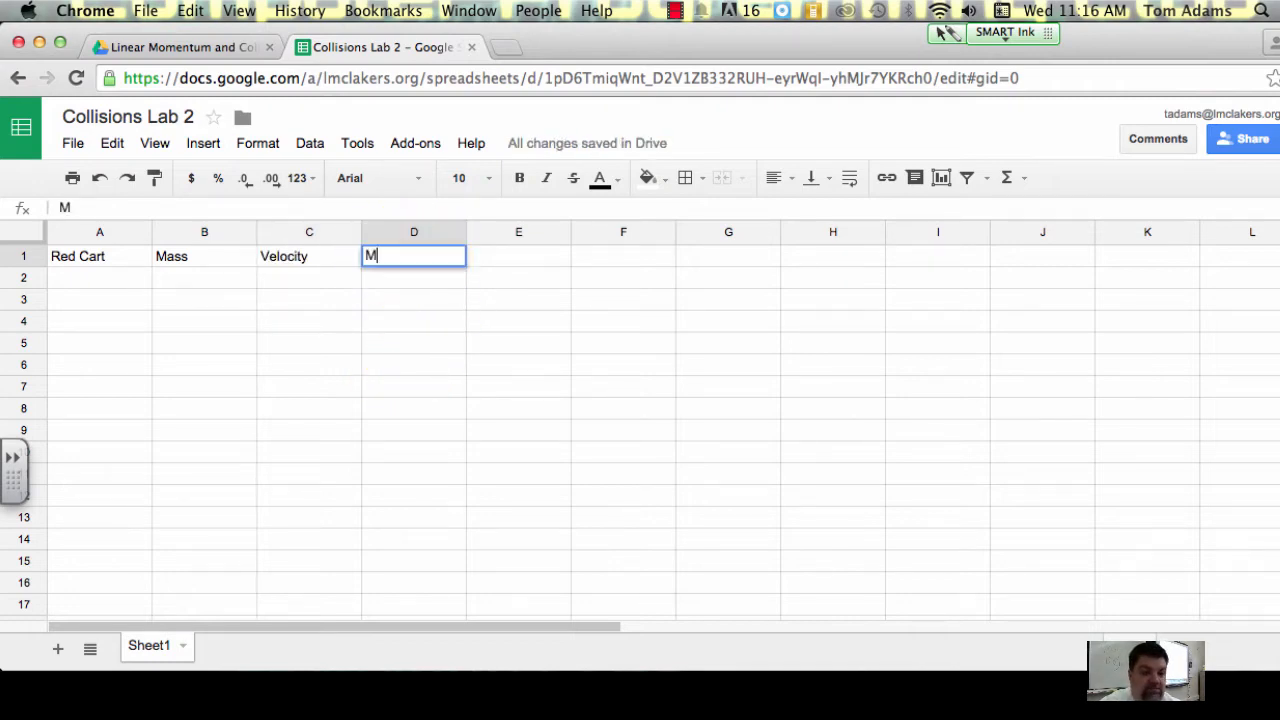
pyautogui.write('omem')
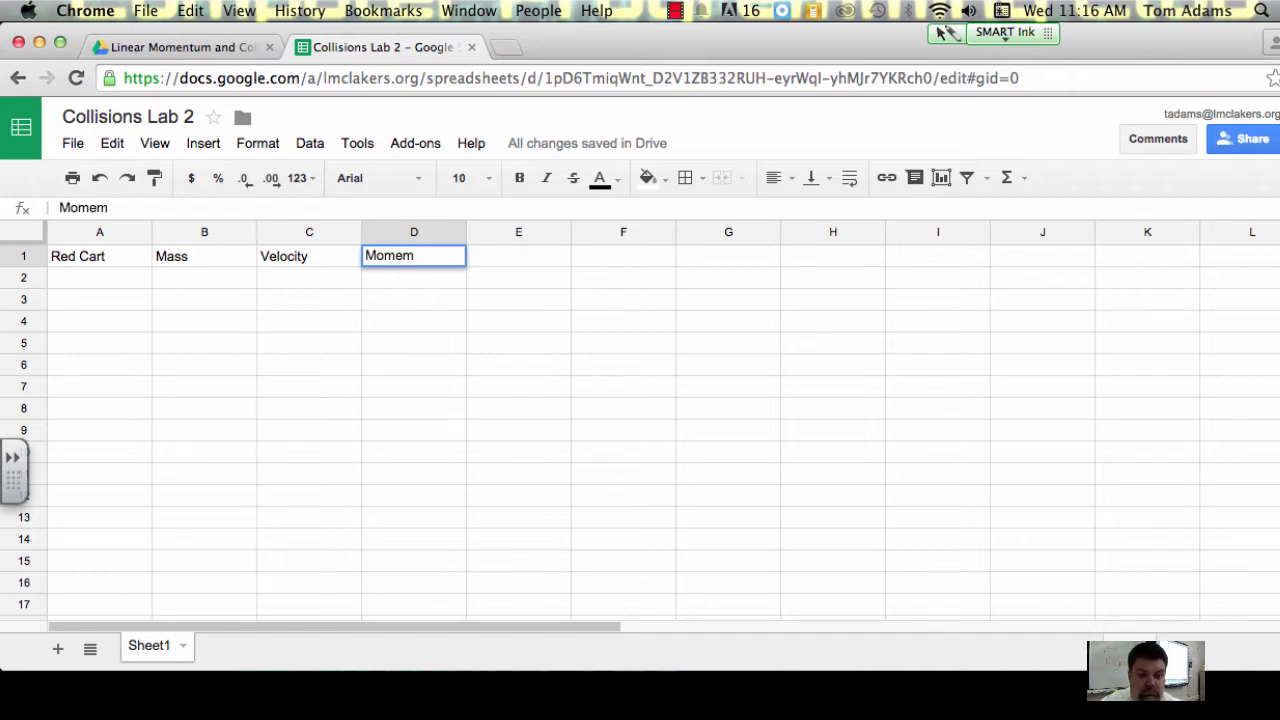
pyautogui.write('tum')
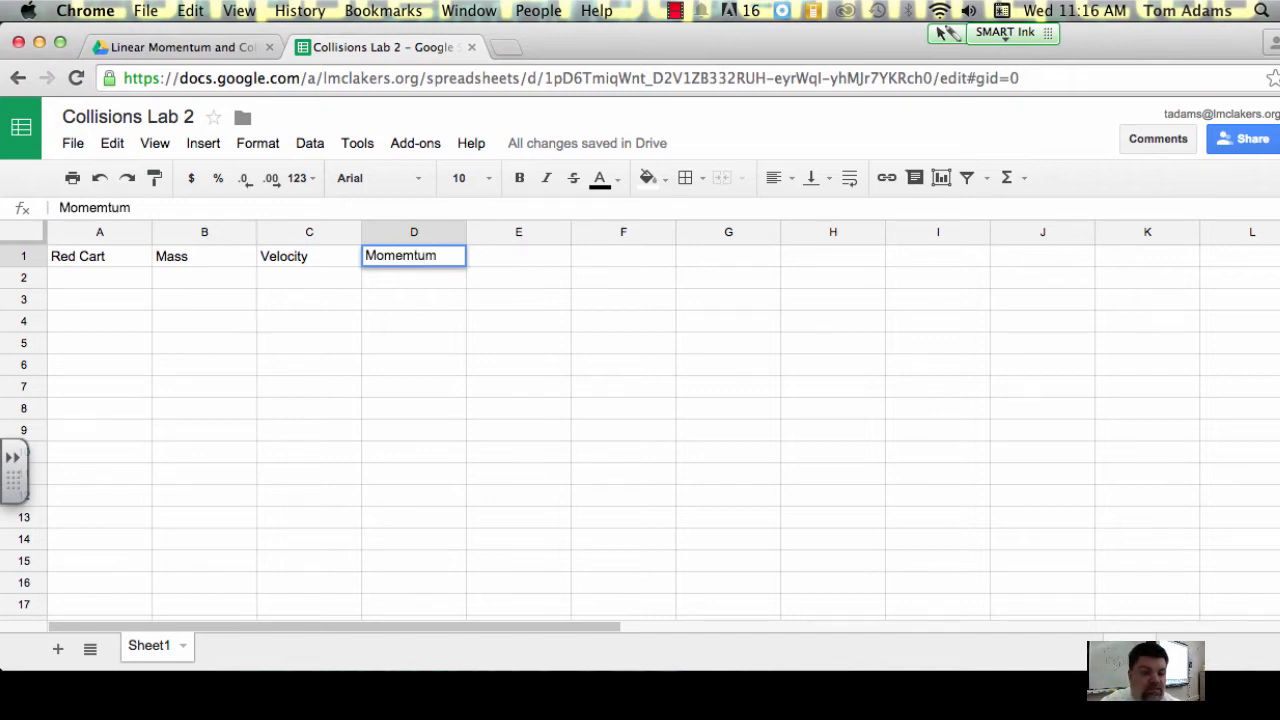
pyautogui.click(509, 257)
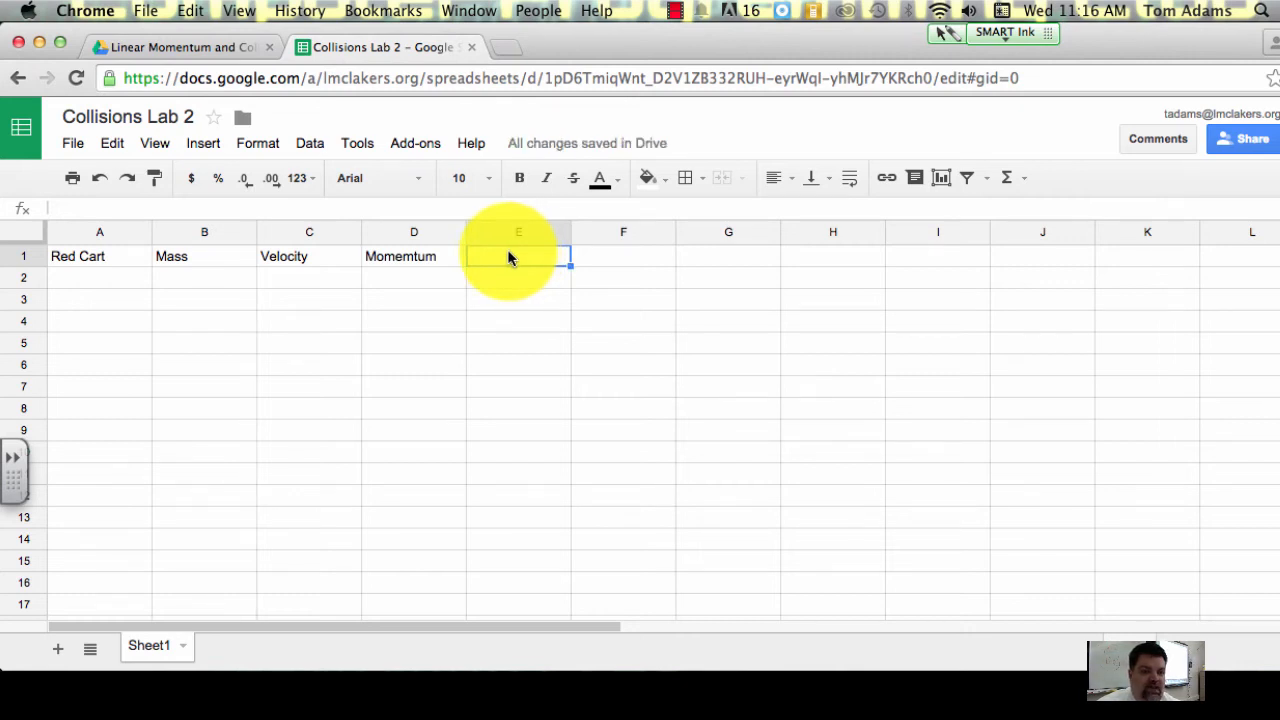
# Step: Enter the row labels "Initial" in A2 and "Final" in A3 below the Red Cart header
pyautogui.click(102, 285)
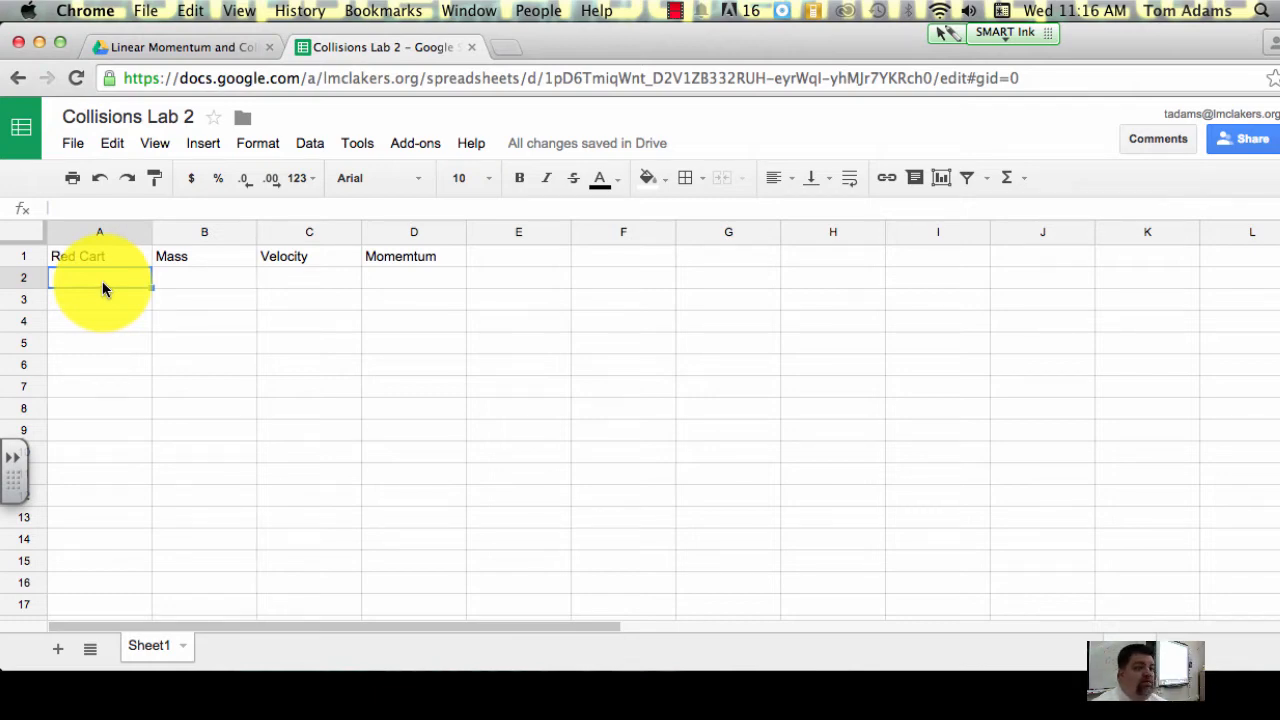
pyautogui.write('I')
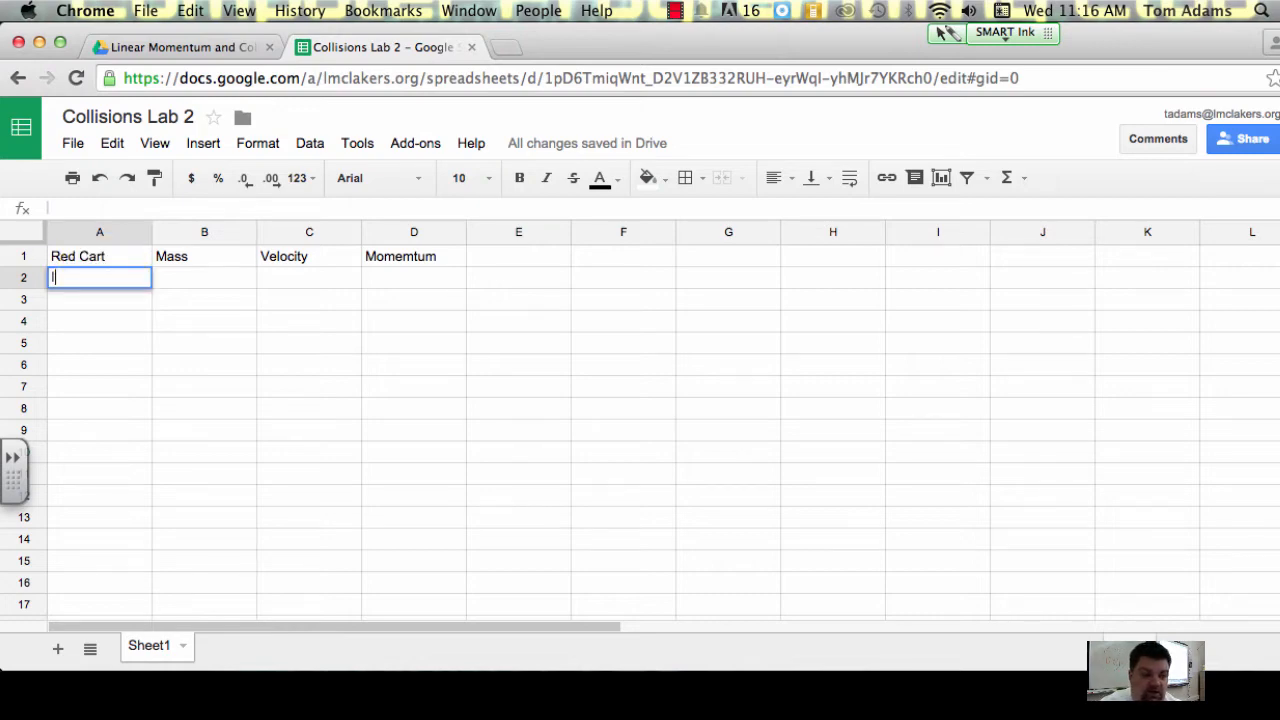
pyautogui.write('nti')
pyautogui.press('BackSpace')
pyautogui.press('BackSpace')
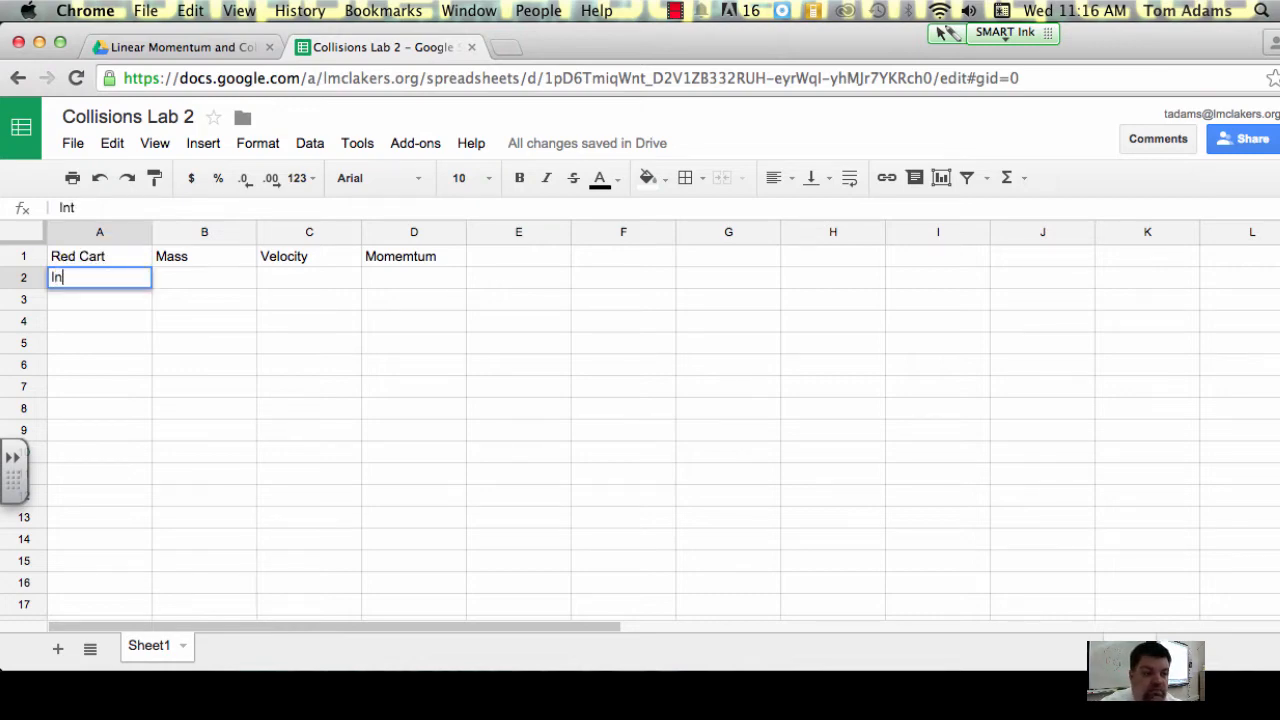
pyautogui.write('itial')
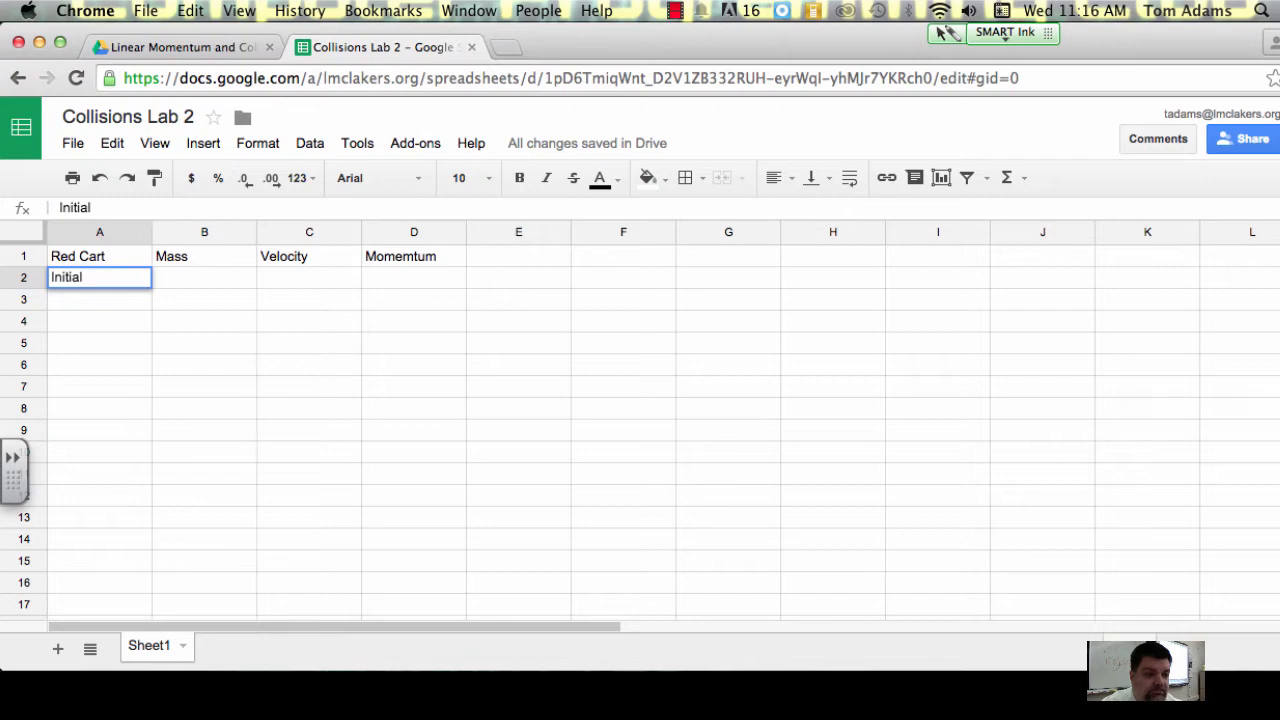
pyautogui.press('Return')
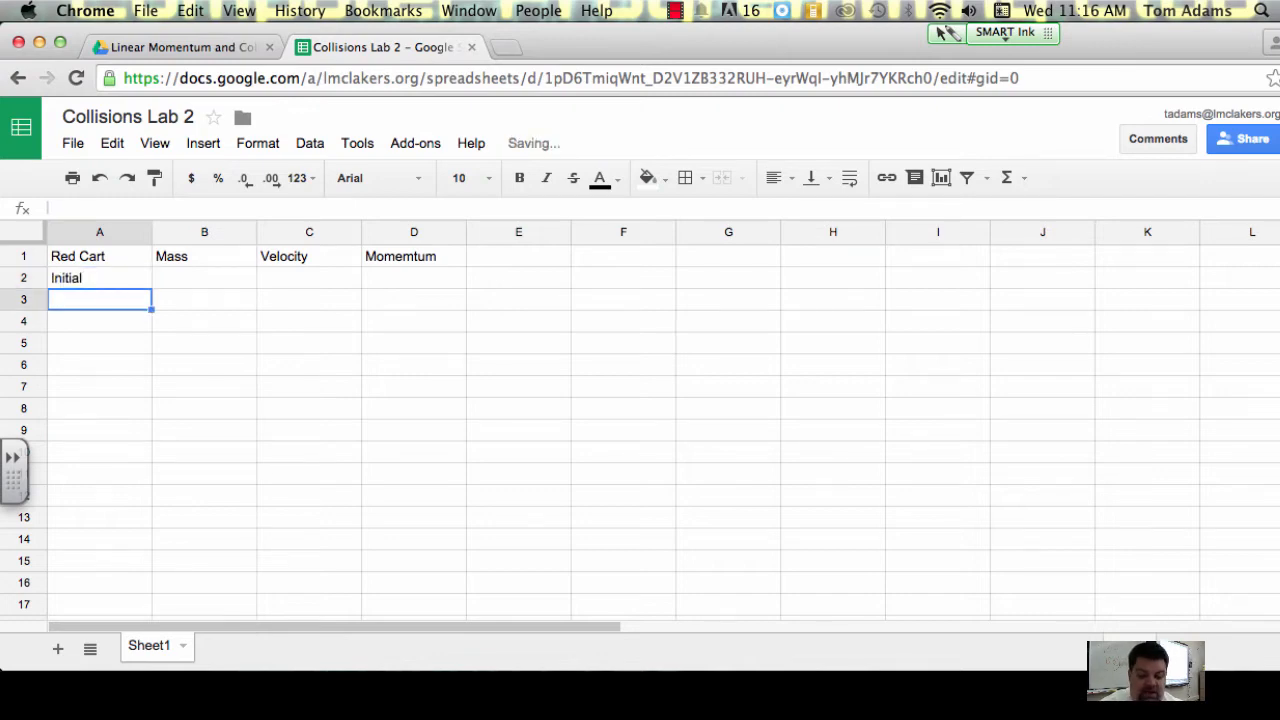
pyautogui.write('Fun')
pyautogui.press('BackSpace')
pyautogui.press('BackSpace')
pyautogui.write('in')
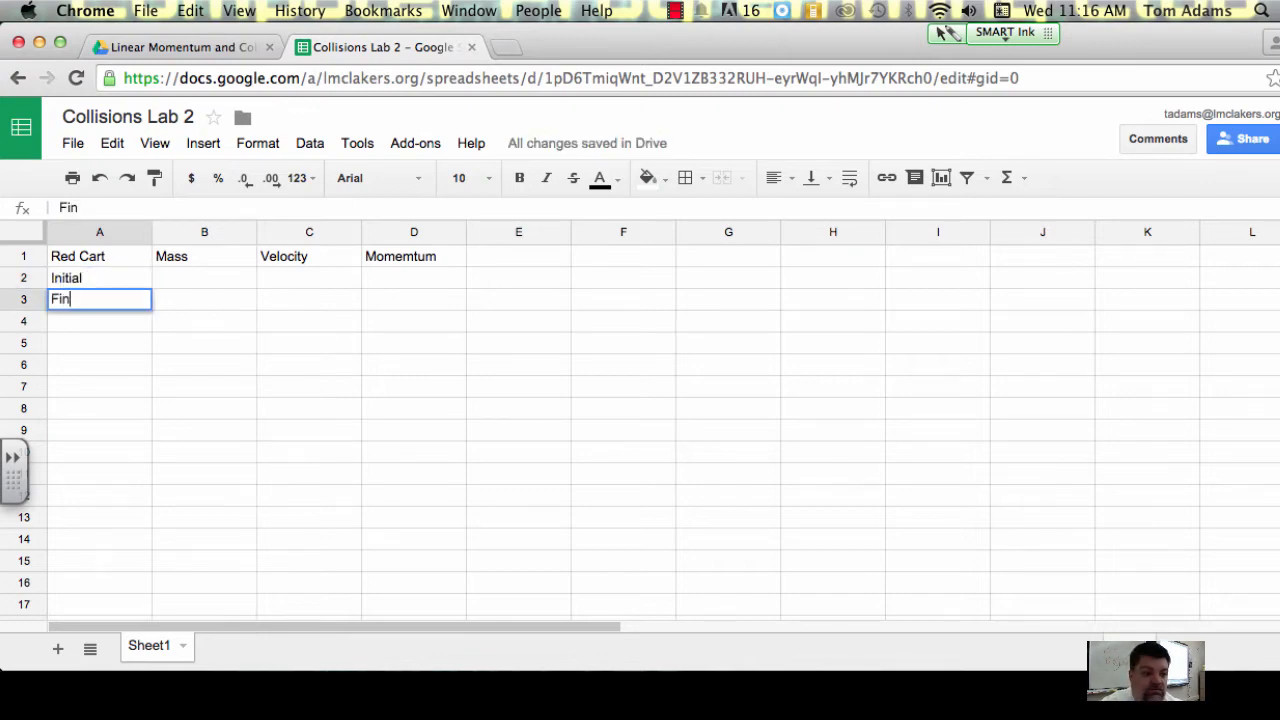
pyautogui.write('al')
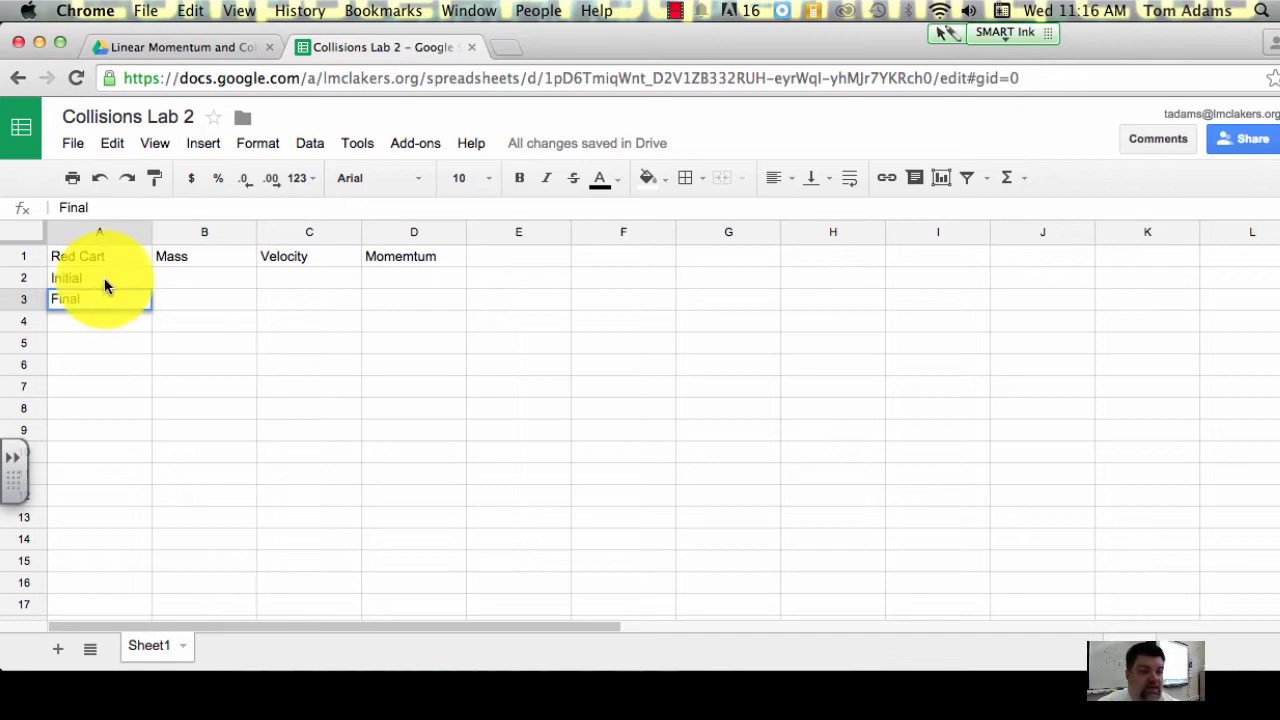
pyautogui.click(100, 325)
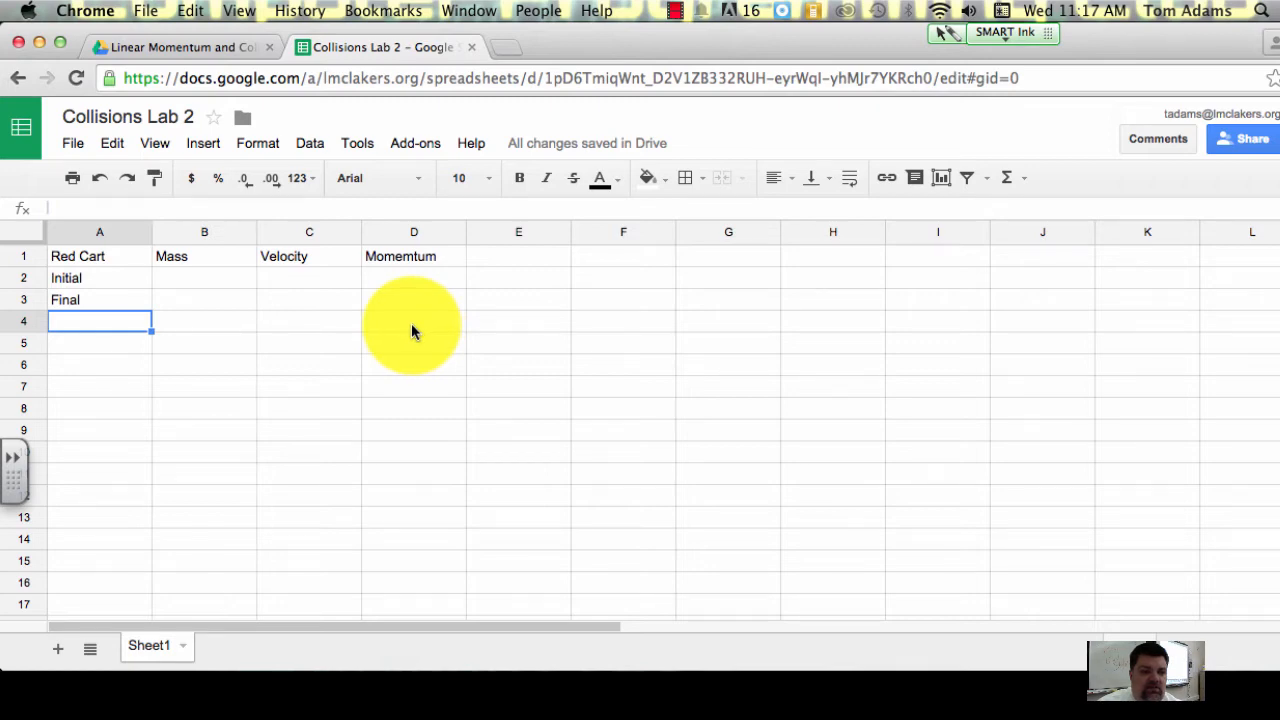
pyautogui.click(68, 261)
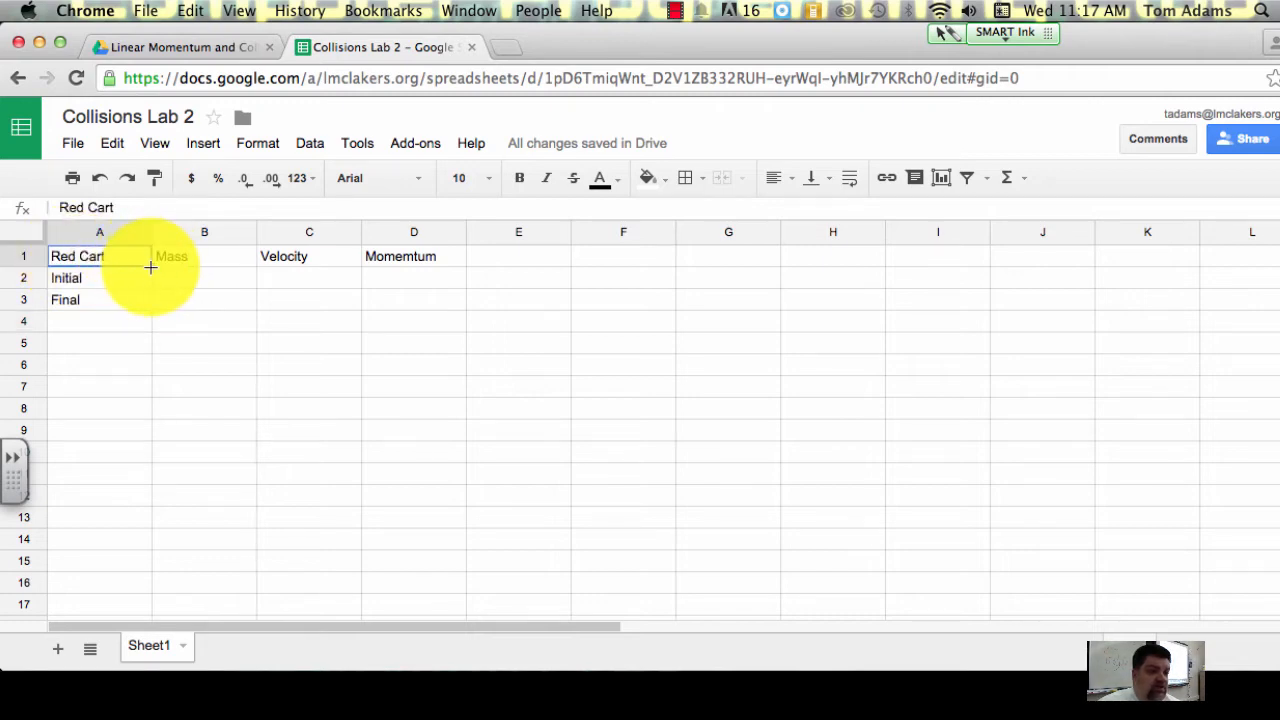
pyautogui.moveTo(150, 266); pyautogui.dragTo(440, 310)
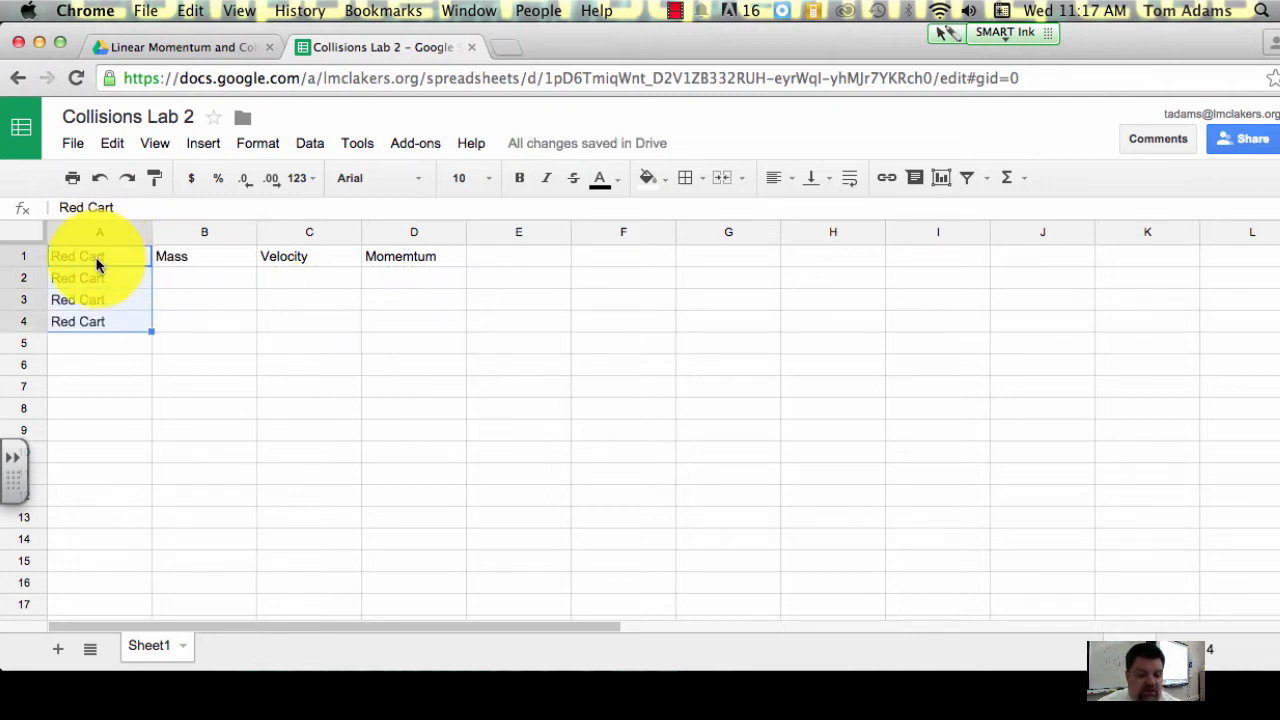
pyautogui.press('super+z')
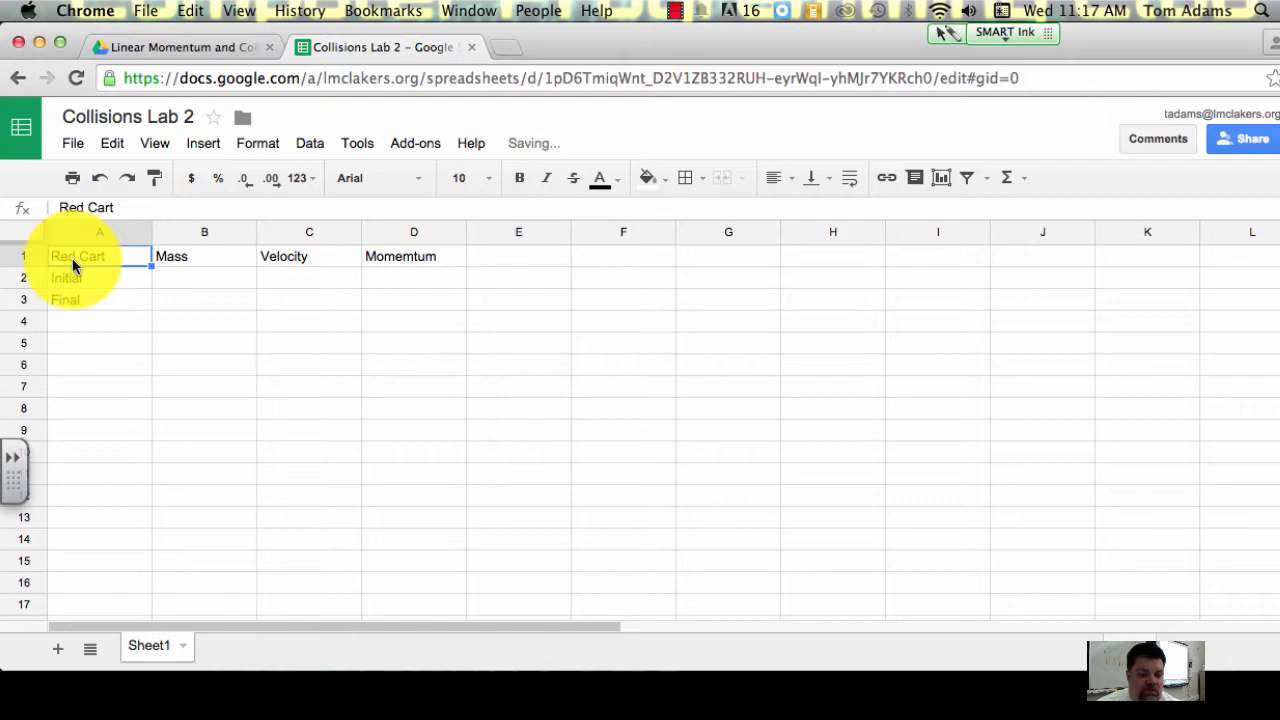
pyautogui.moveTo(73, 264); pyautogui.dragTo(100, 258)
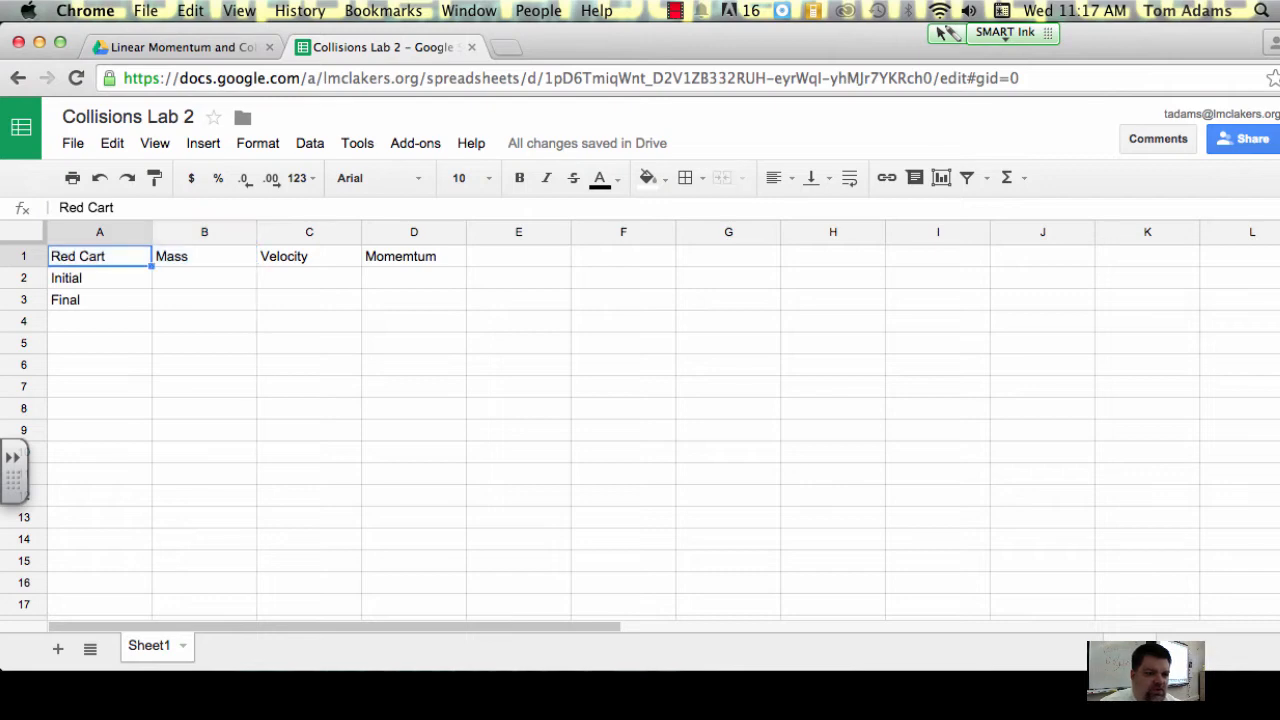
# Step: Copy the Red Cart table in A1:D3 and paste the copy starting at cell A8
pyautogui.click(401, 306)
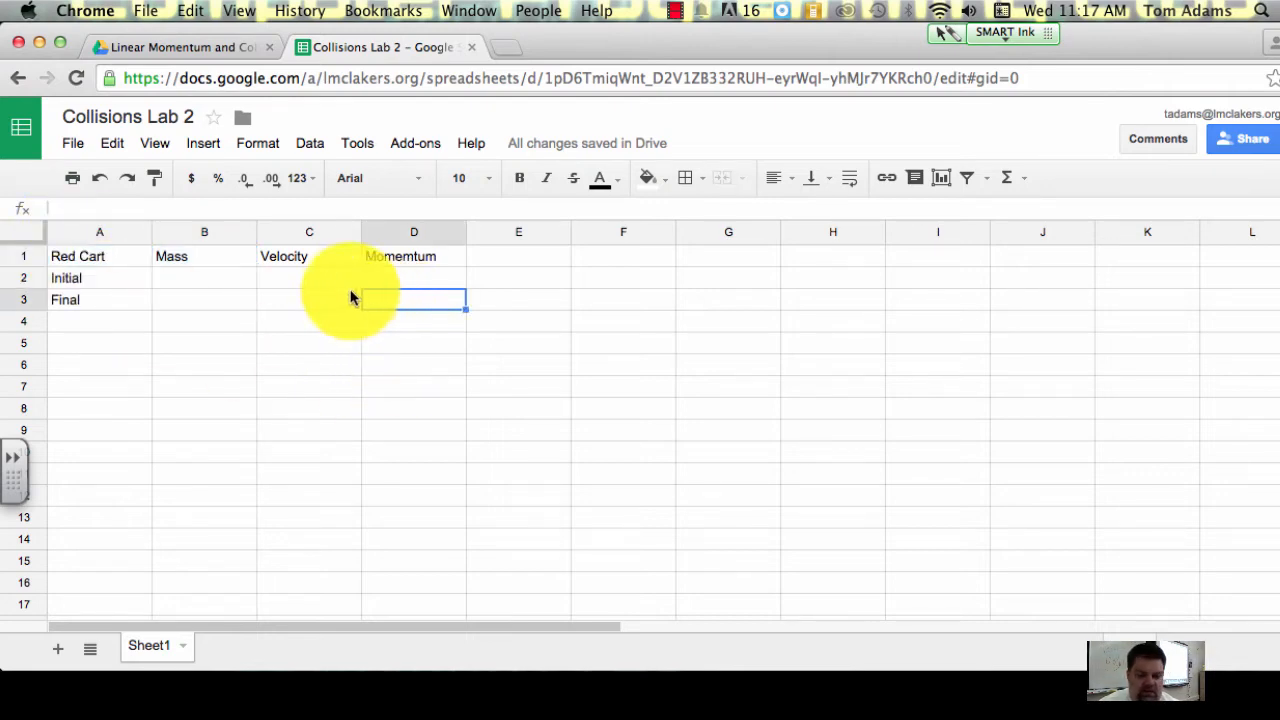
pyautogui.hotkey('shift', 'Up')
pyautogui.hotkey('shift', 'Up')
pyautogui.hotkey('shift', 'Left')
pyautogui.hotkey('shift', 'Left')
pyautogui.hotkey('shift', 'Left')
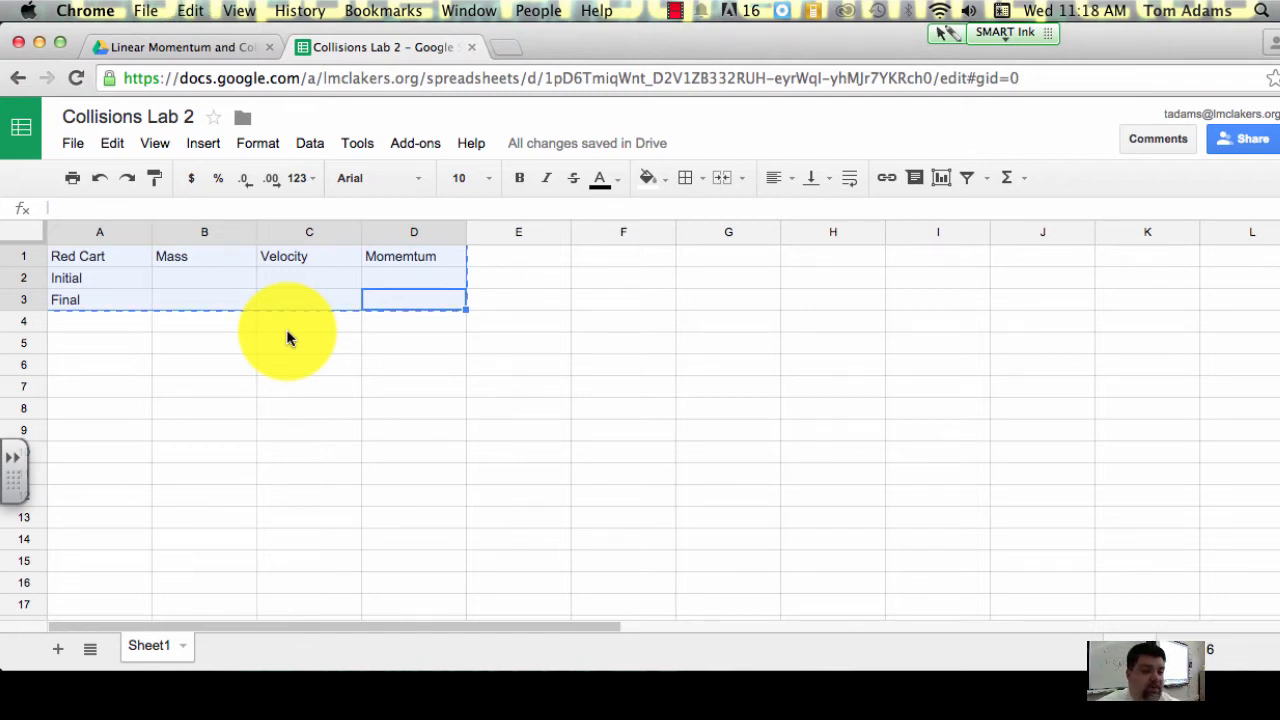
pyautogui.click(100, 350)
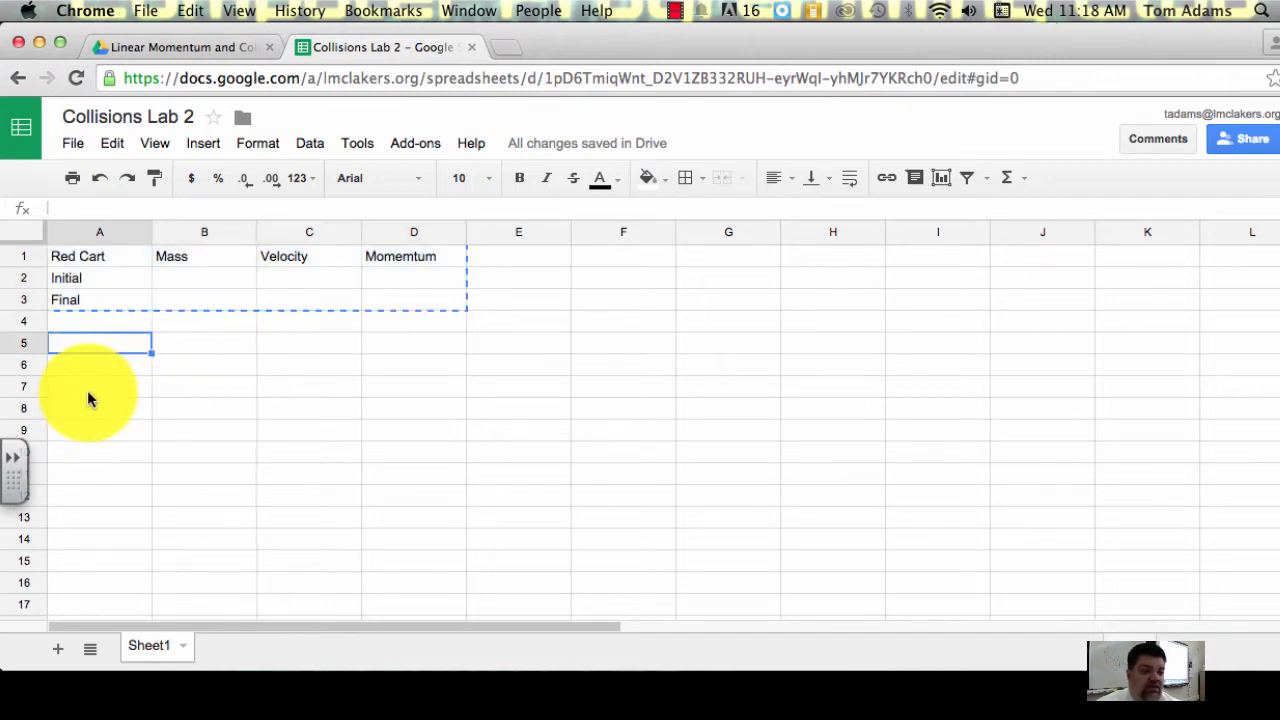
pyautogui.click(87, 390)
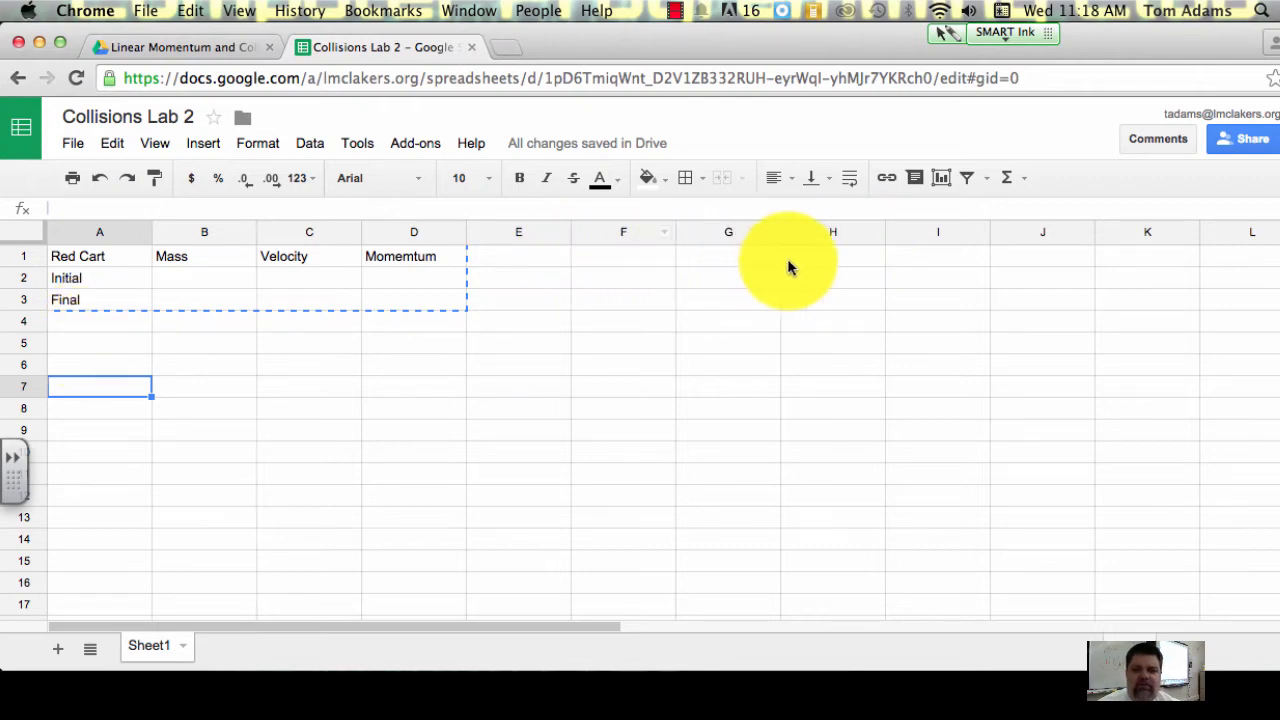
pyautogui.click(100, 408)
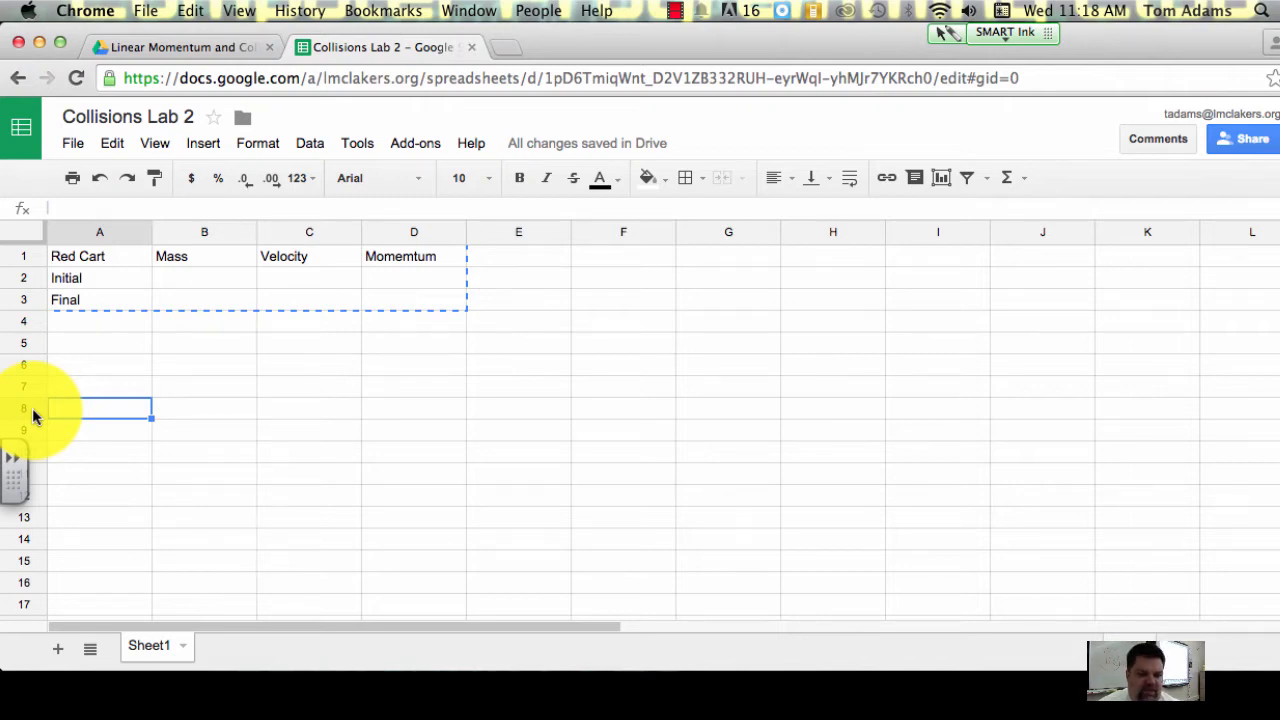
pyautogui.press('super+v')
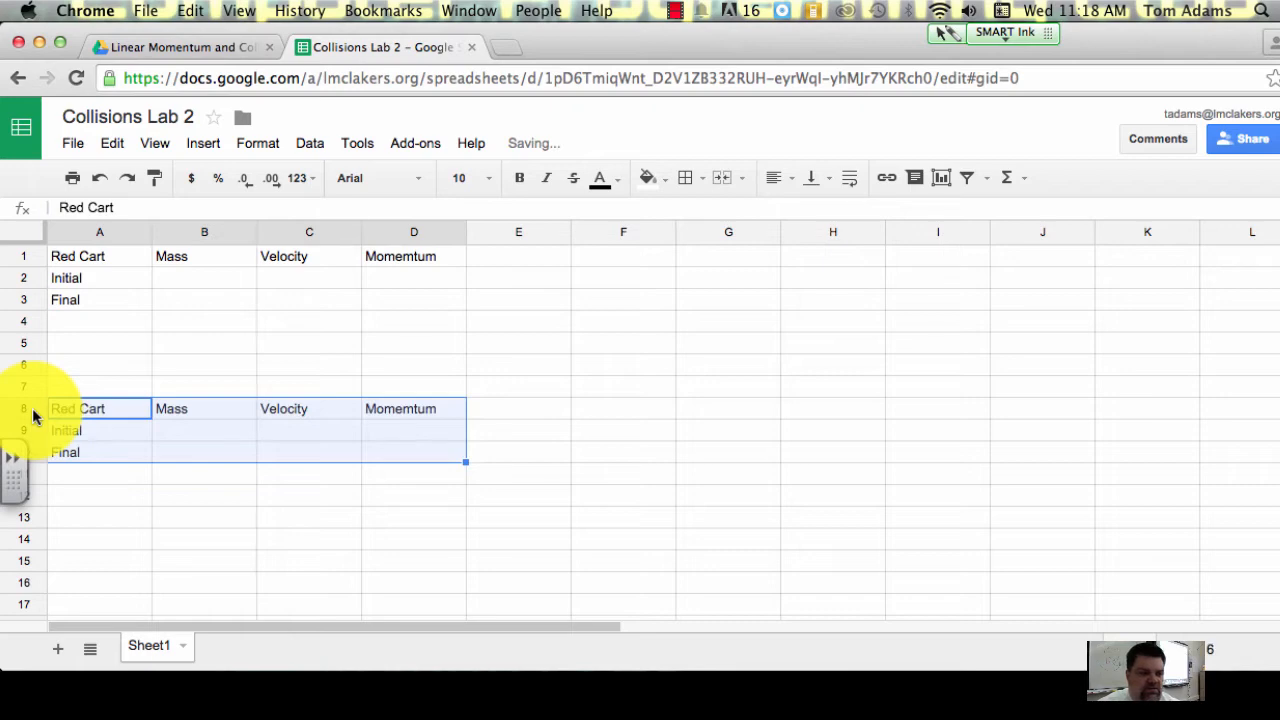
# Step: Undo the pasted copy of the Red Cart table at A8
pyautogui.click(537, 342)
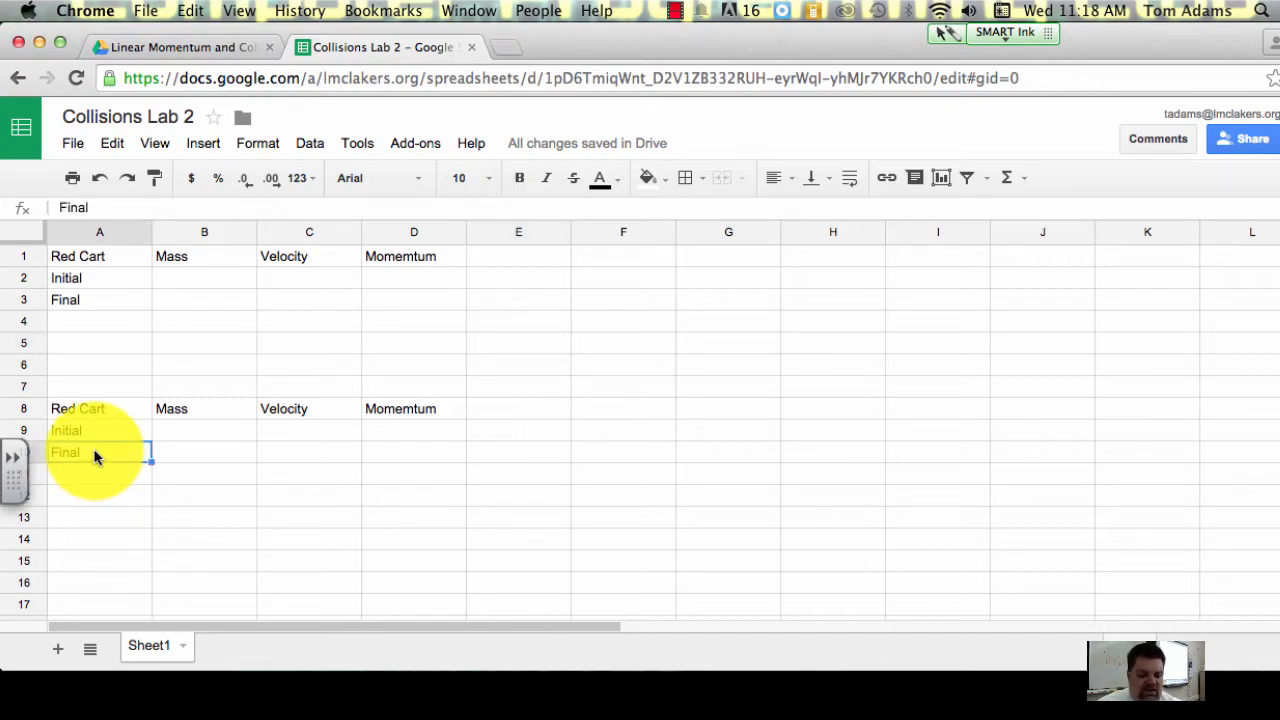
pyautogui.press('super+z')
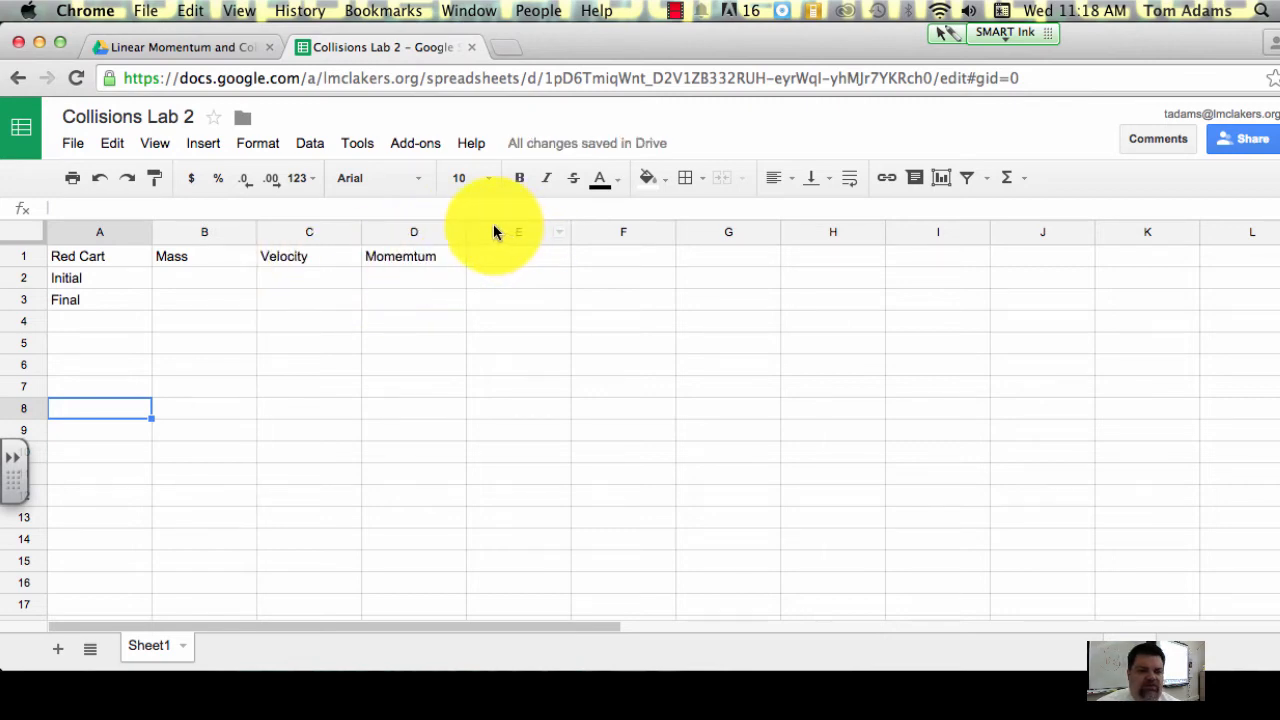
pyautogui.click(203, 287)
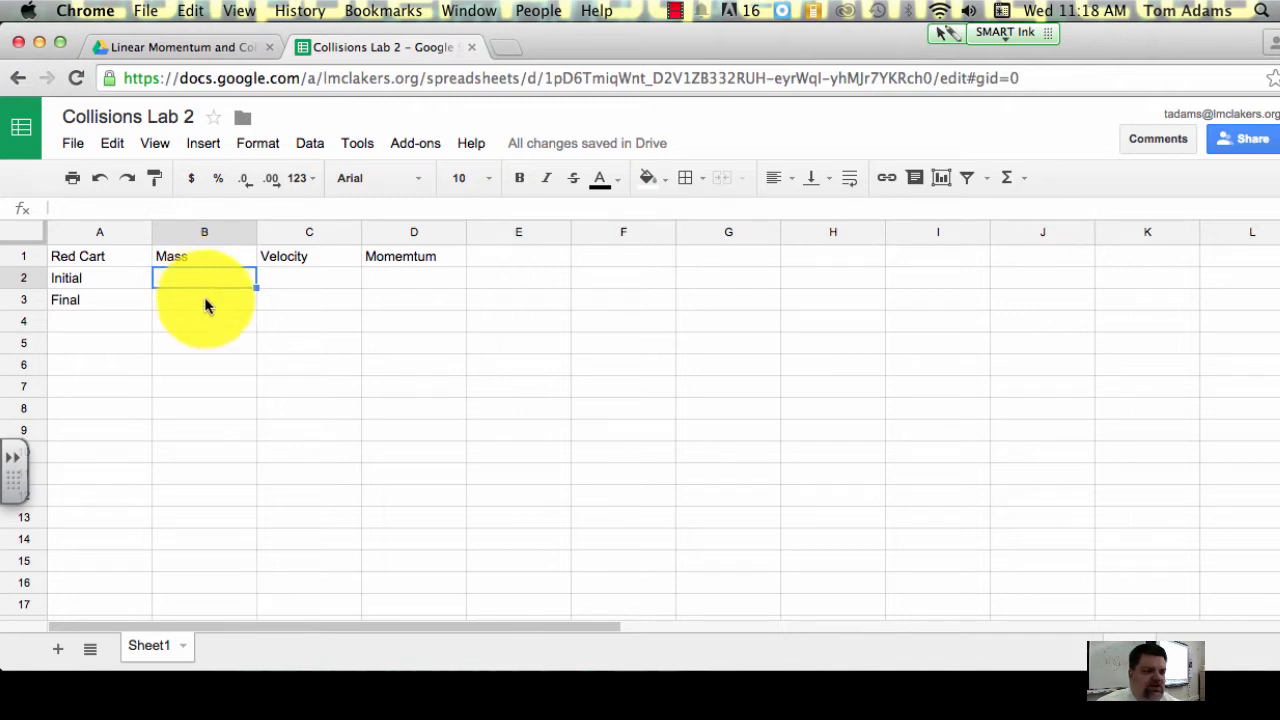
pyautogui.click(207, 310)
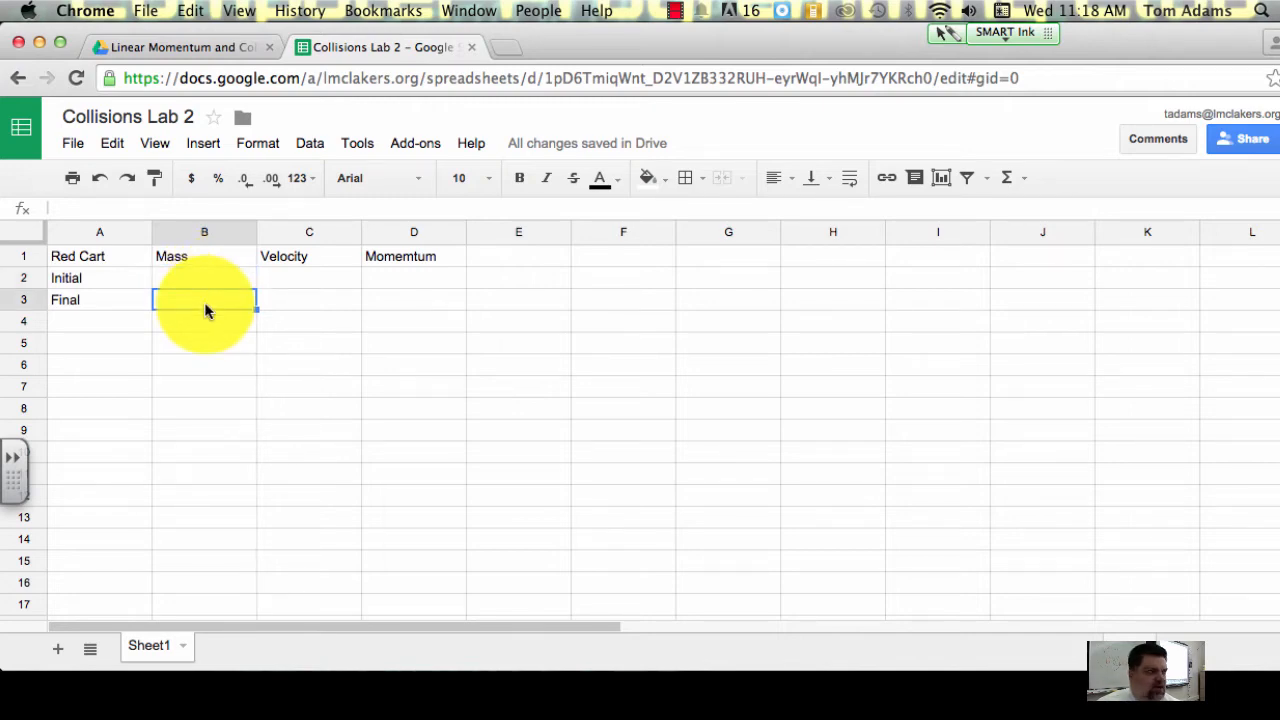
pyautogui.click(230, 278)
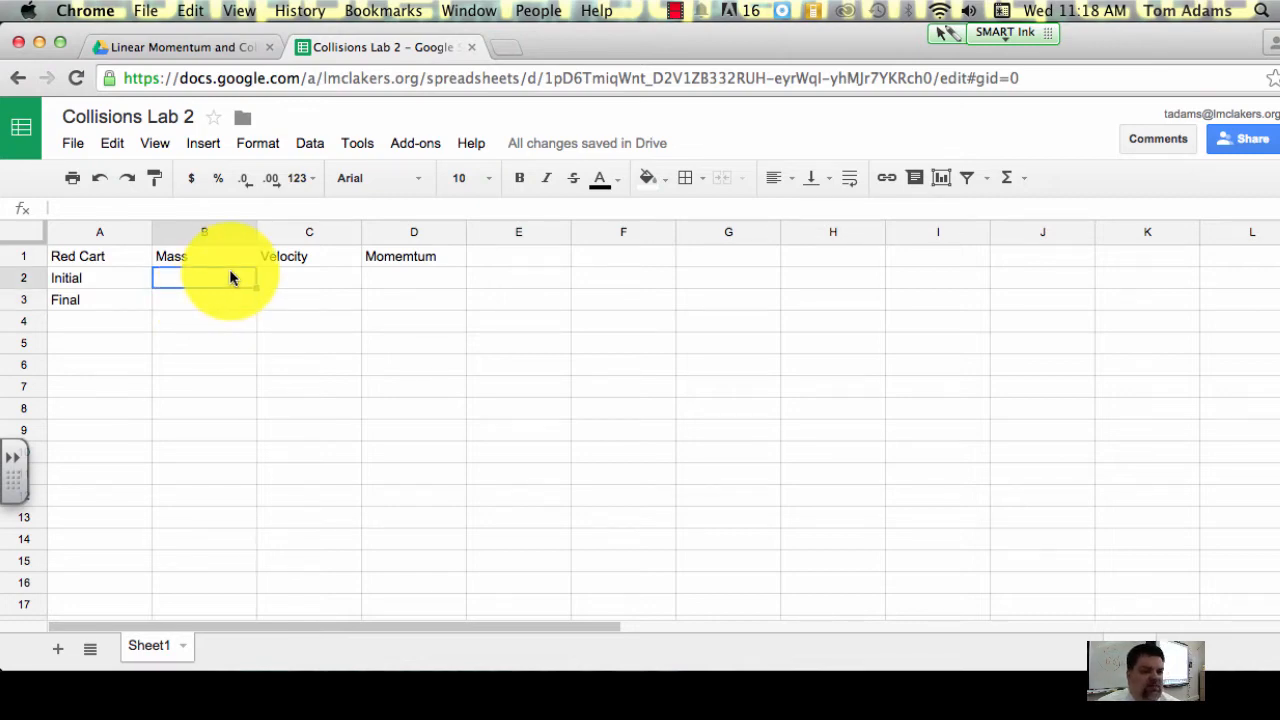
pyautogui.click(210, 302)
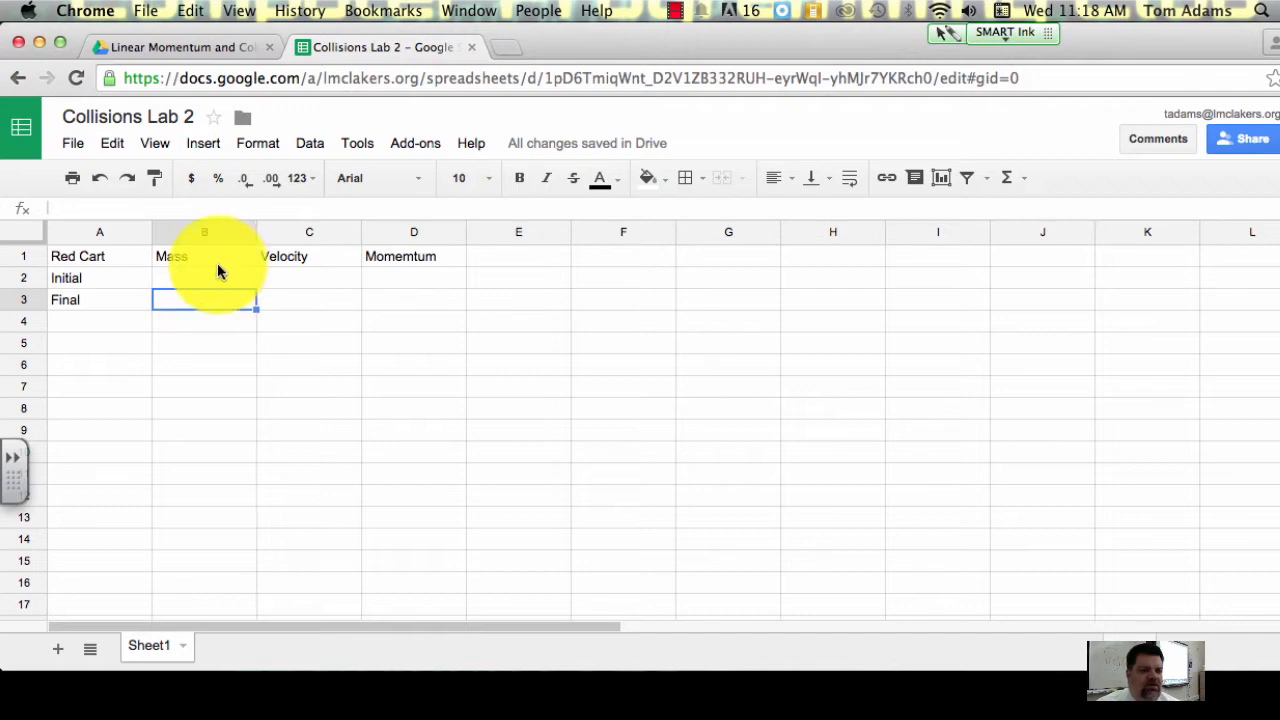
pyautogui.click(218, 279)
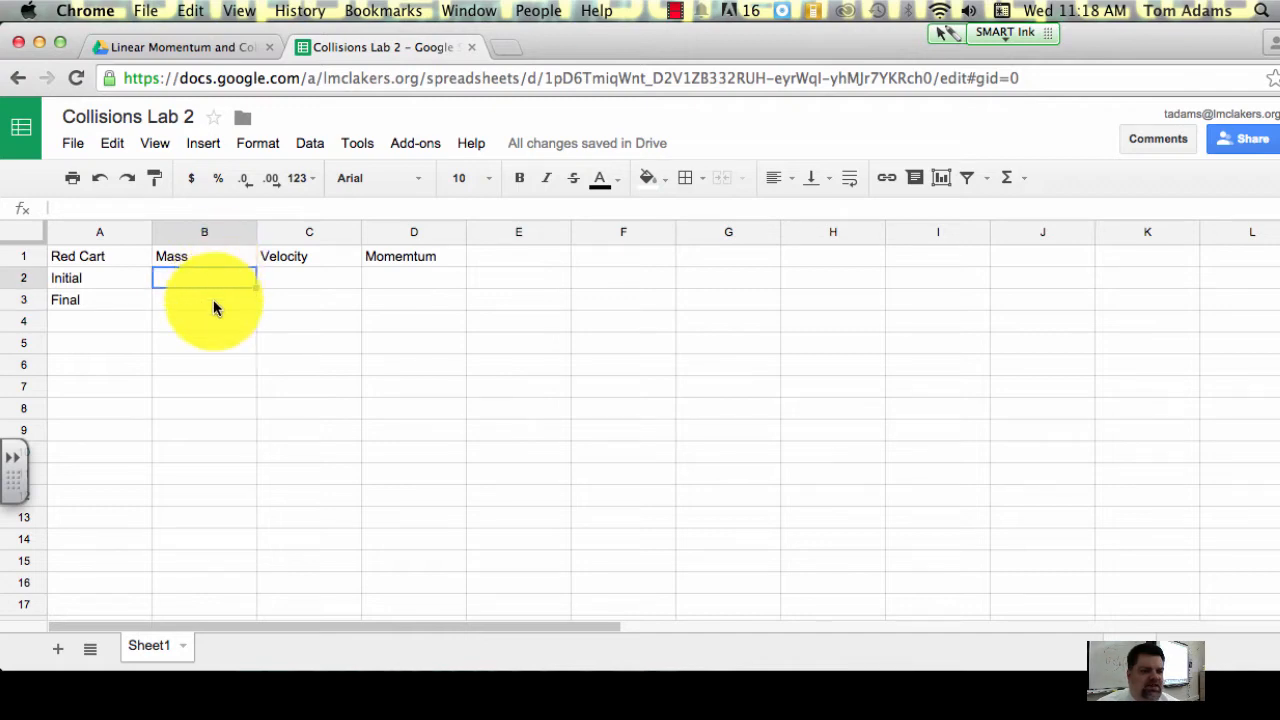
pyautogui.click(214, 300)
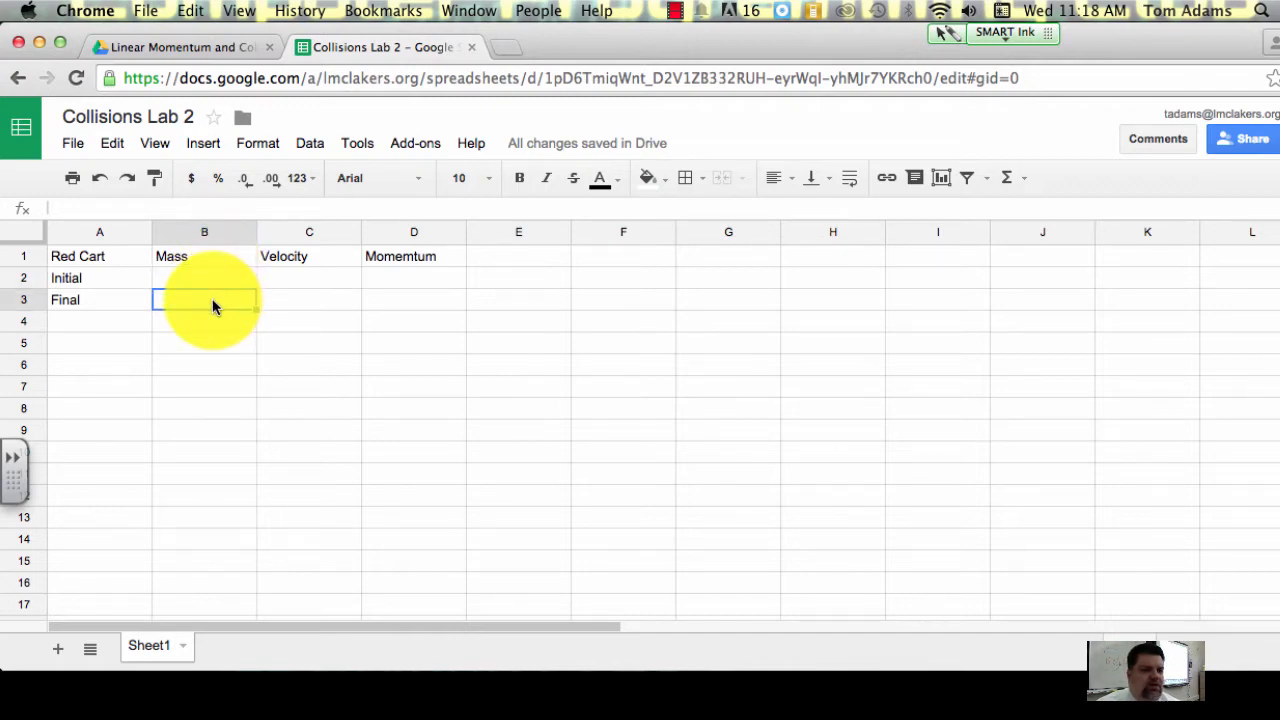
pyautogui.click(216, 276)
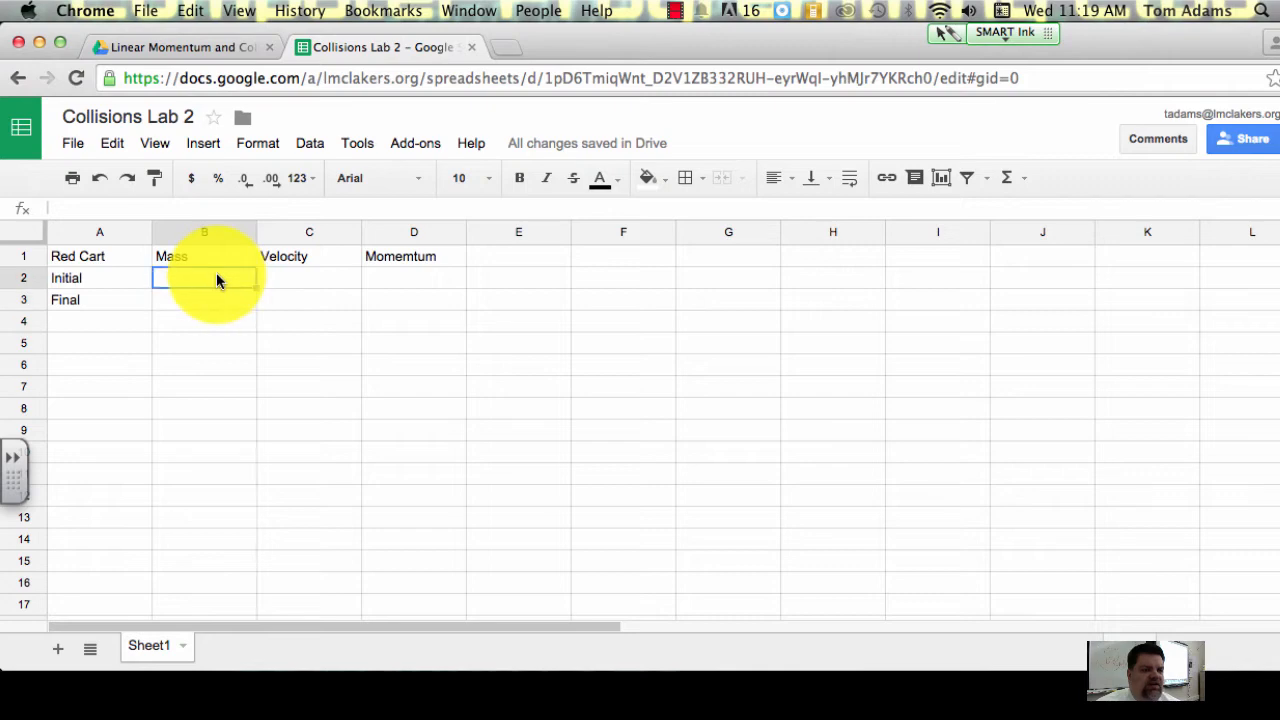
# Step: Enter the formula =B2 in B3 so the final mass of the Red Cart repeats the initial mass
pyautogui.click(208, 303)
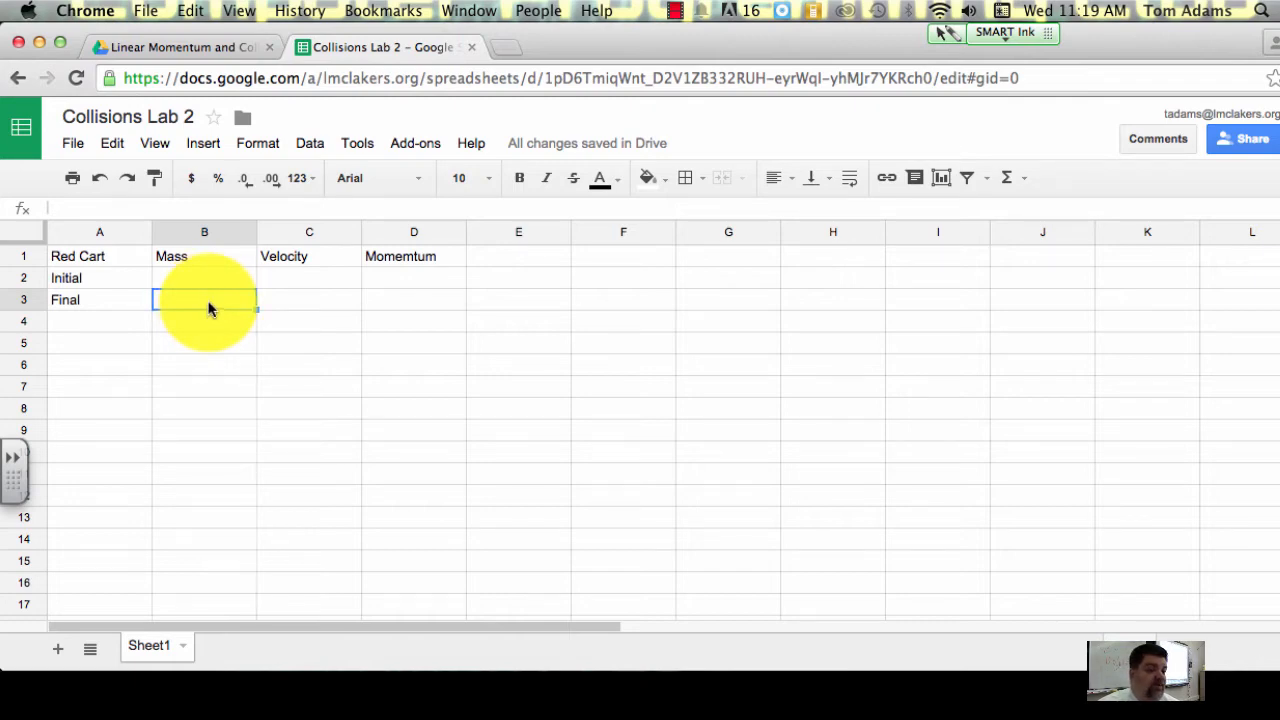
pyautogui.click(134, 204)
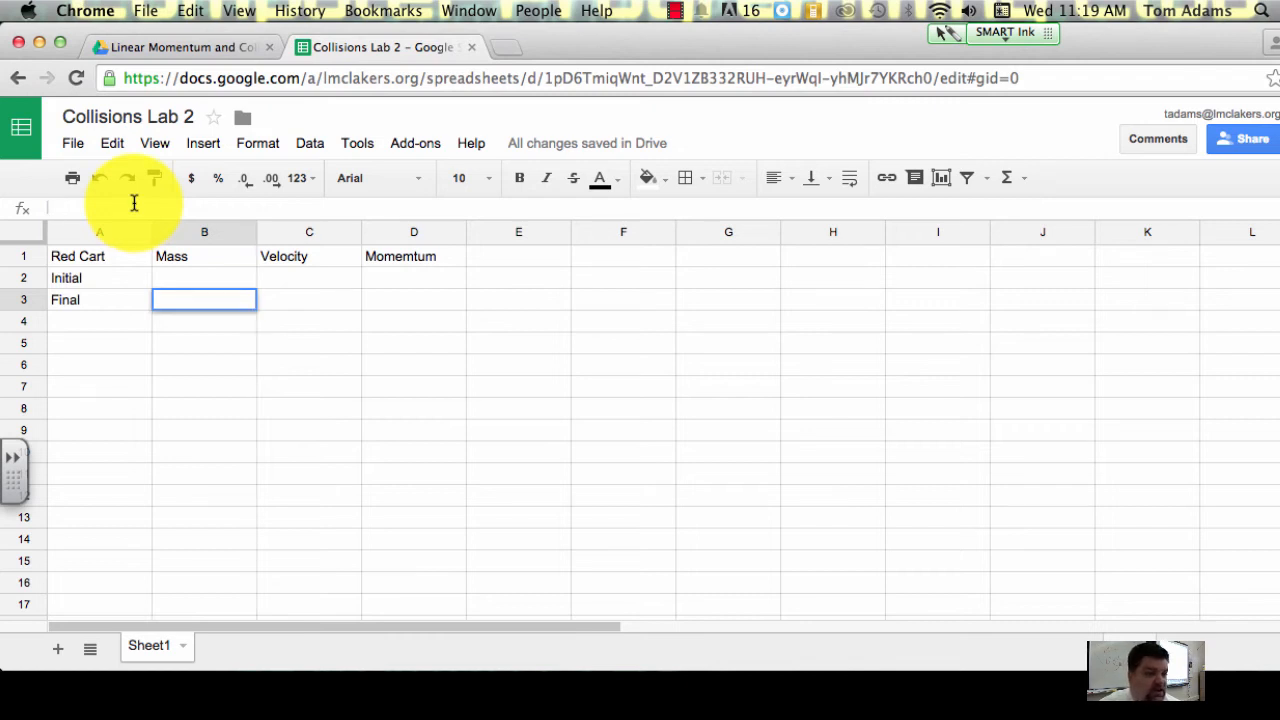
pyautogui.write('=')
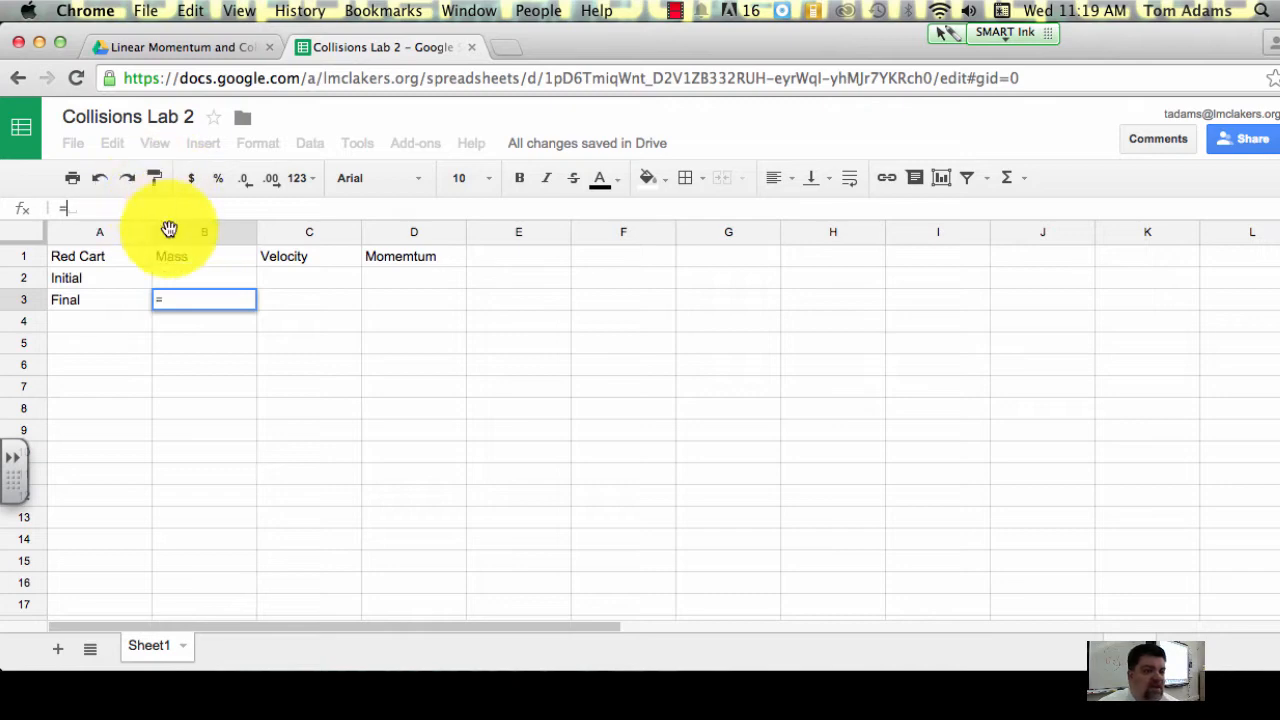
pyautogui.click(184, 281)
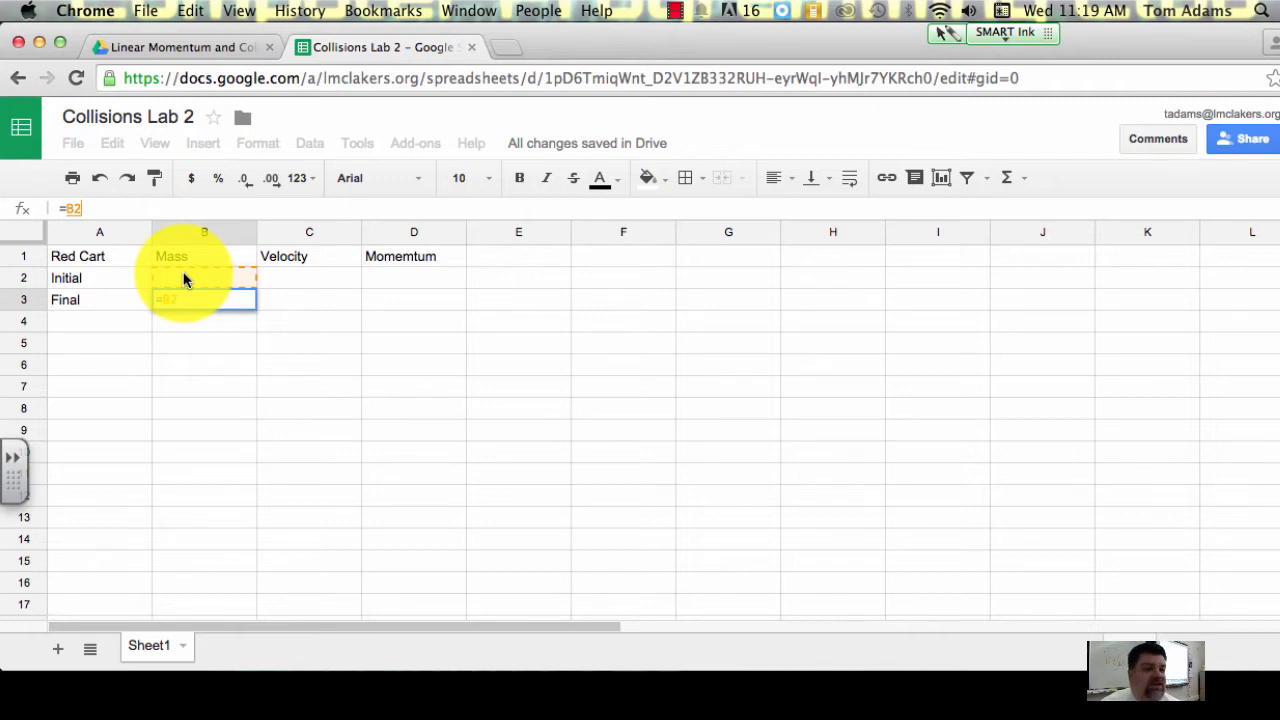
pyautogui.press('Return')
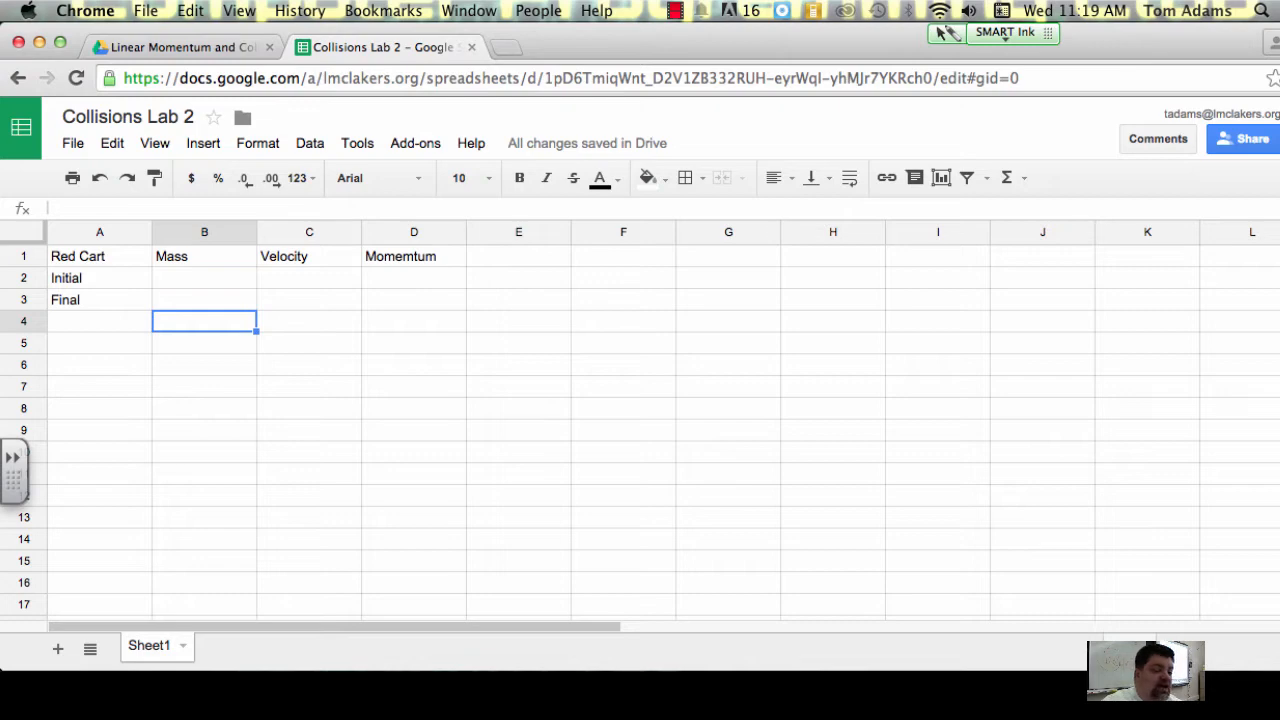
# Step: Enter 3 as the Red Cart's initial mass in B2
pyautogui.click(216, 278)
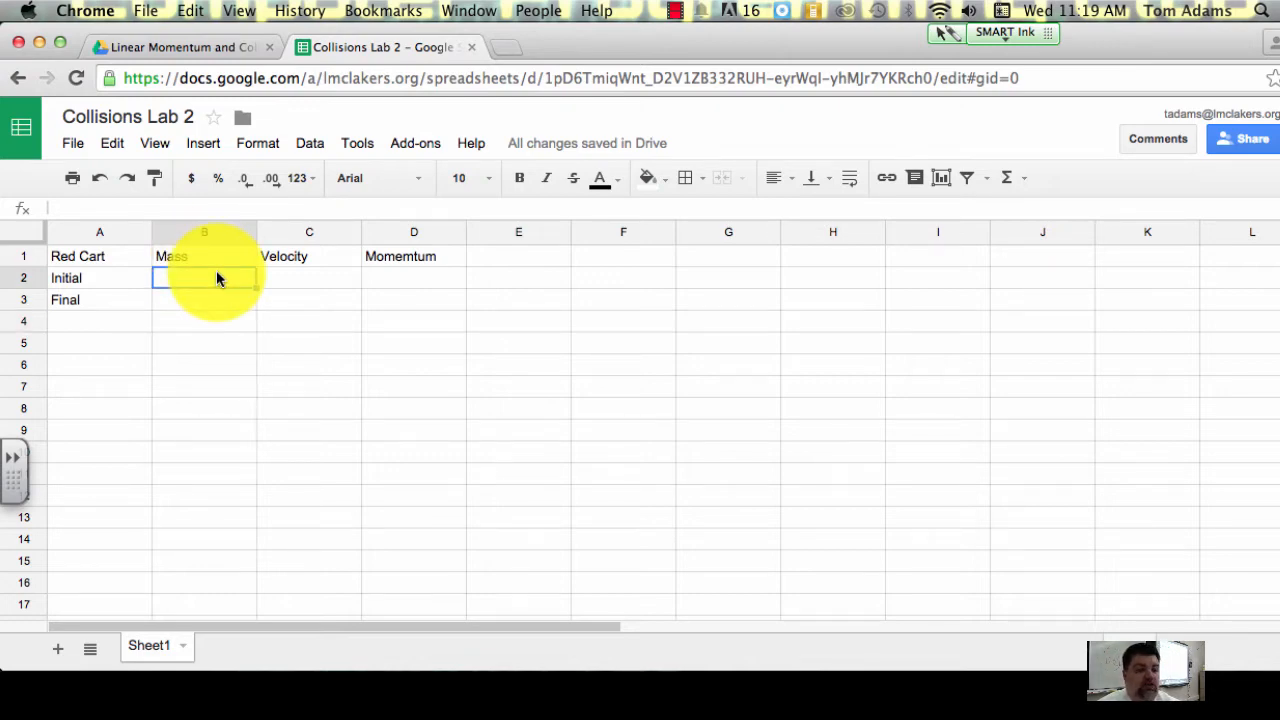
pyautogui.write('3')
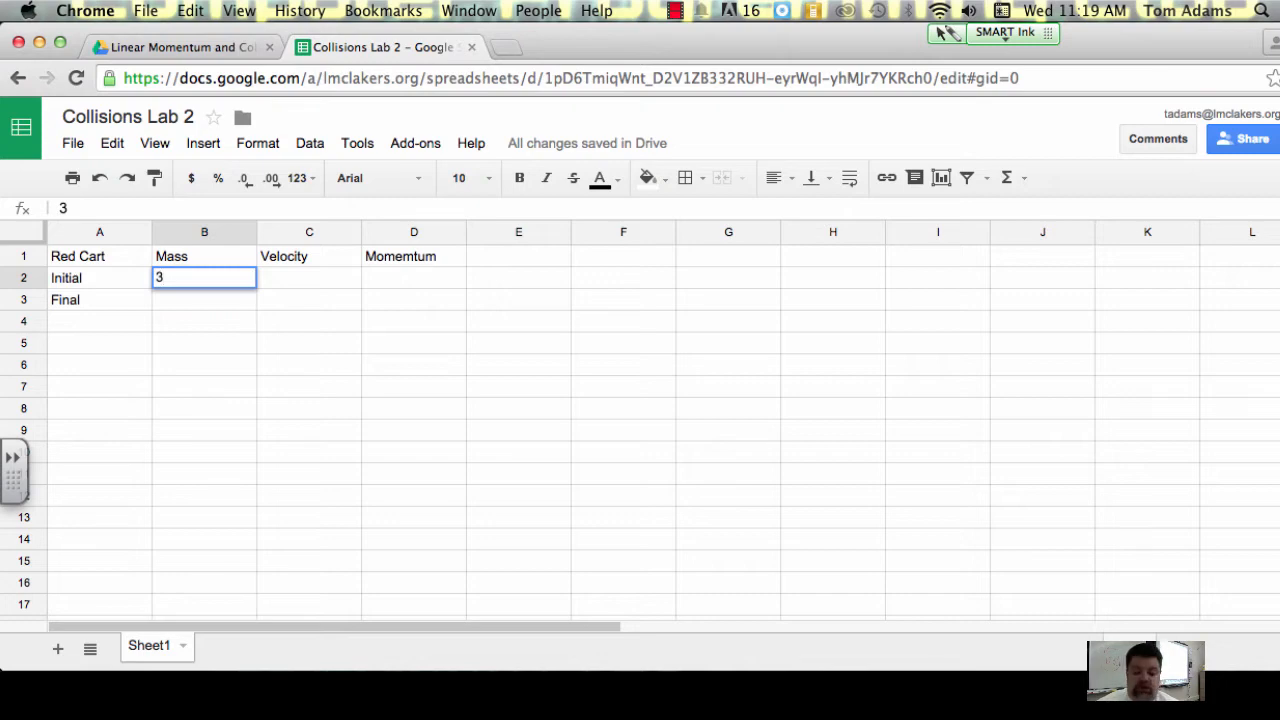
pyautogui.press('Return')
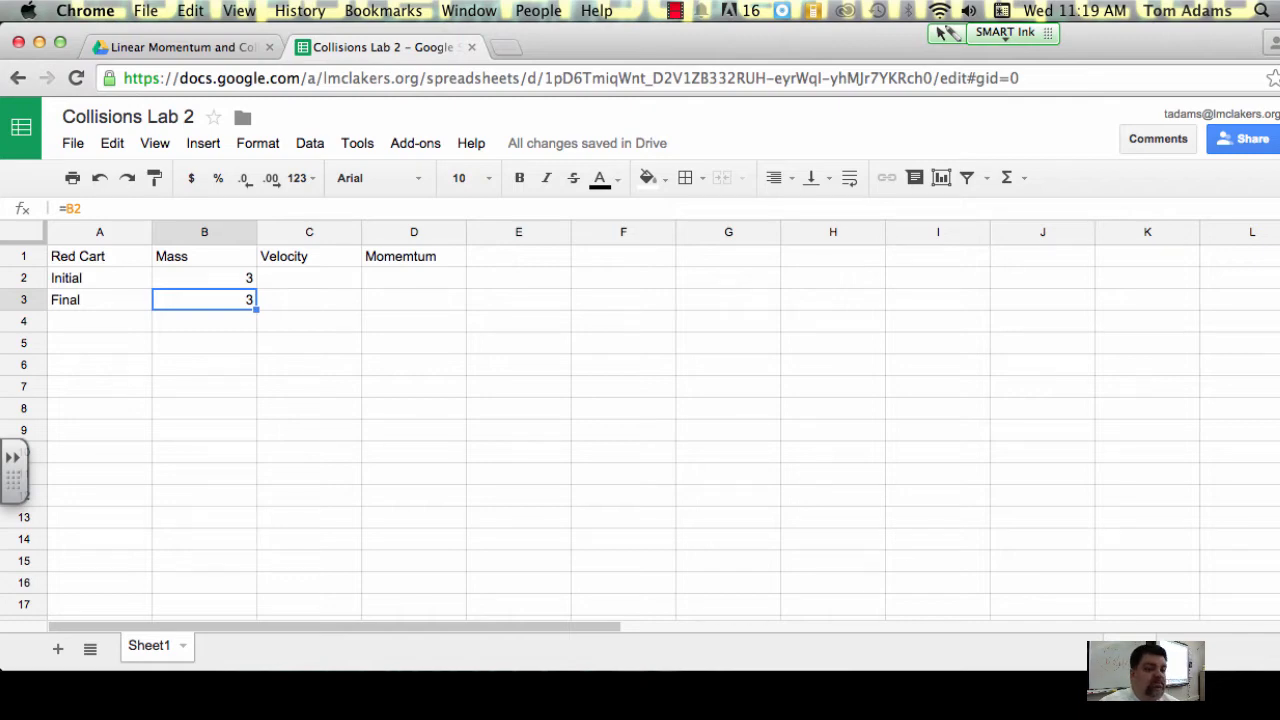
# Step: Enter the formula =B2*C2 in D2 to calculate the Red Cart's initial momentum from mass and velocity
pyautogui.click(335, 286)
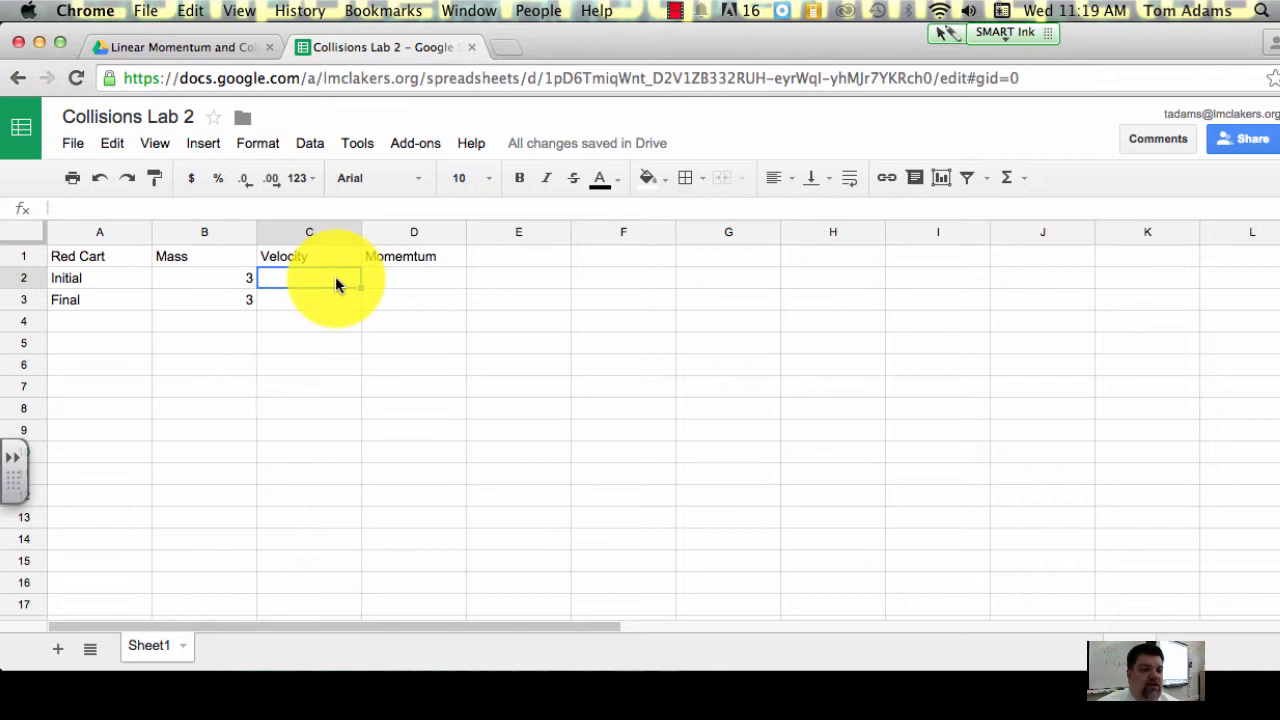
pyautogui.click(405, 281)
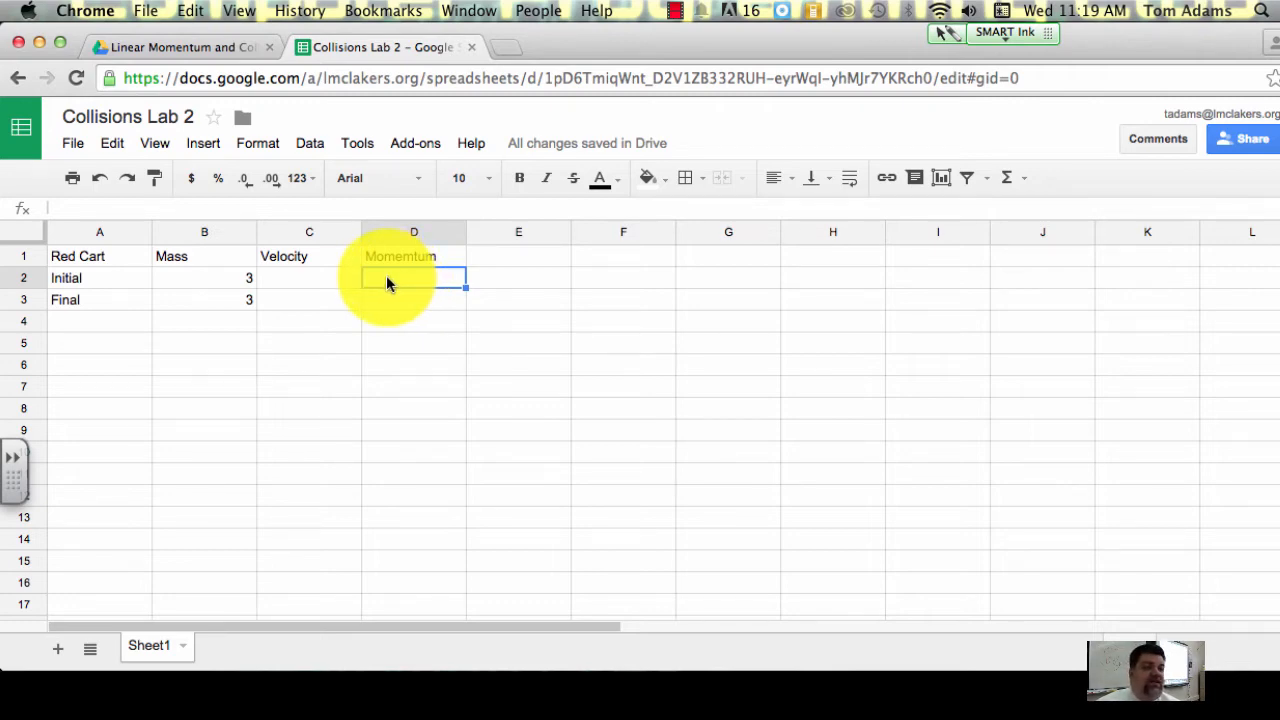
pyautogui.write('=')
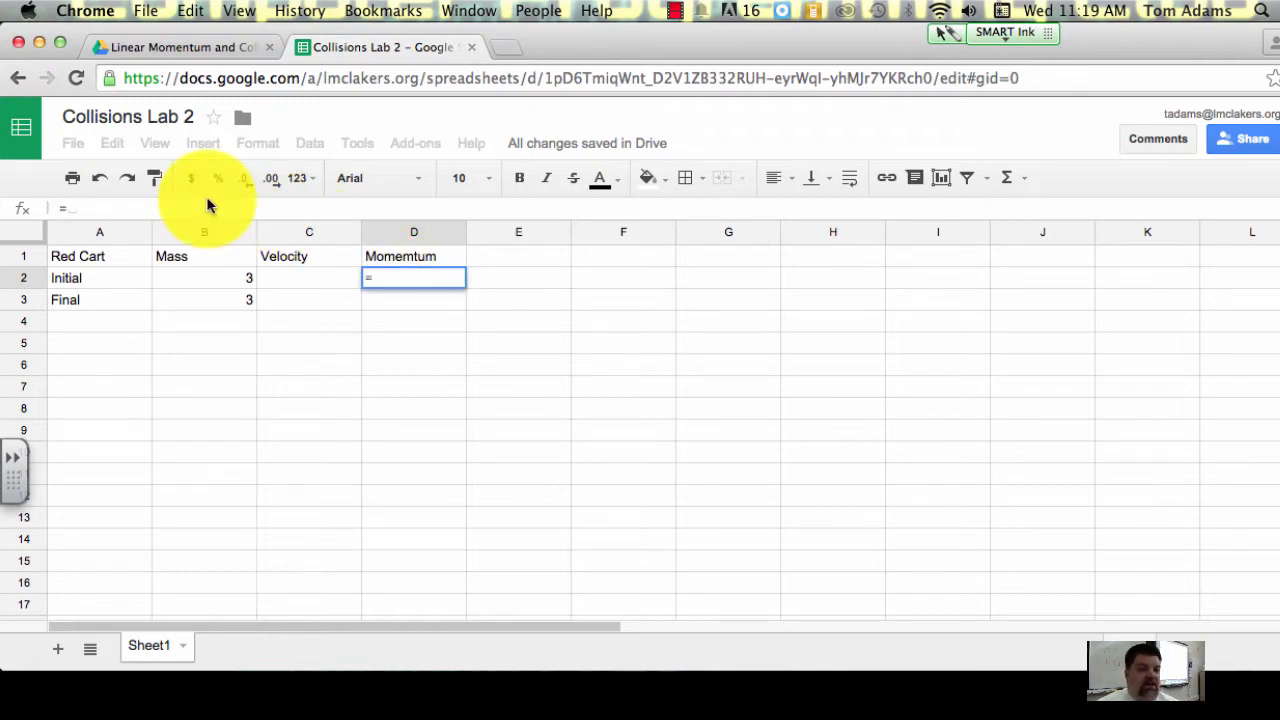
pyautogui.click(201, 275)
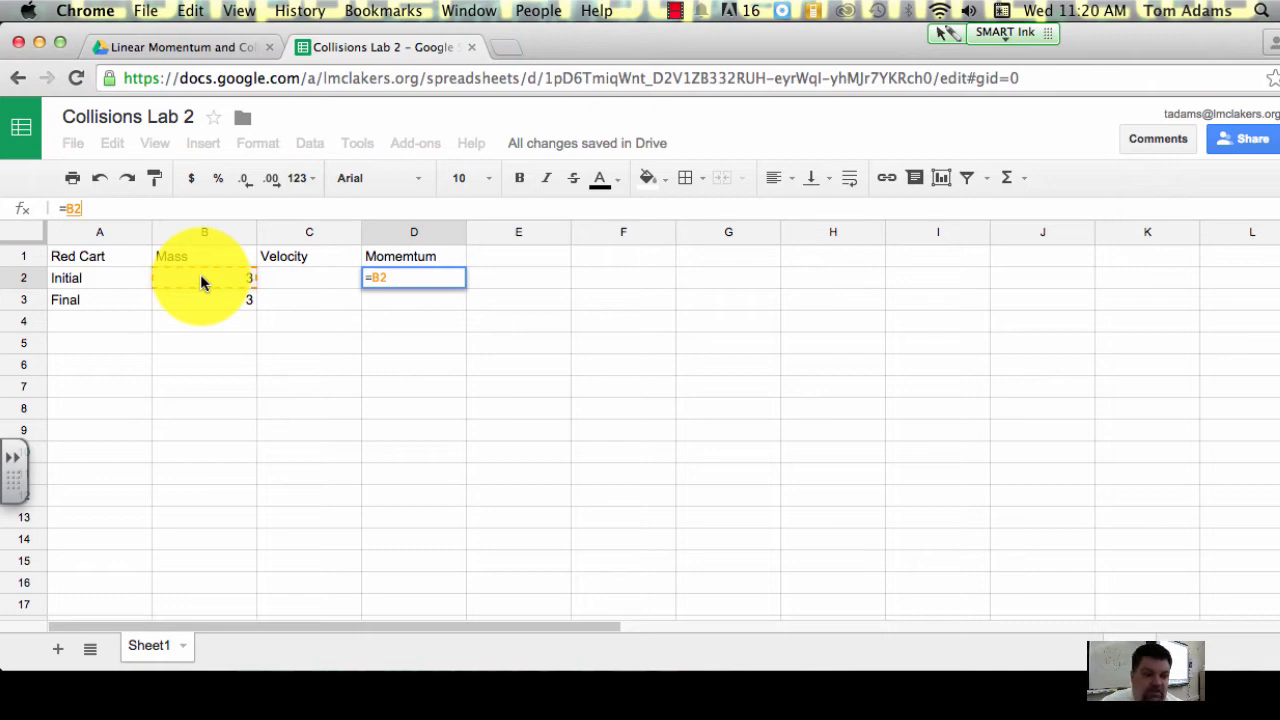
pyautogui.write('*')
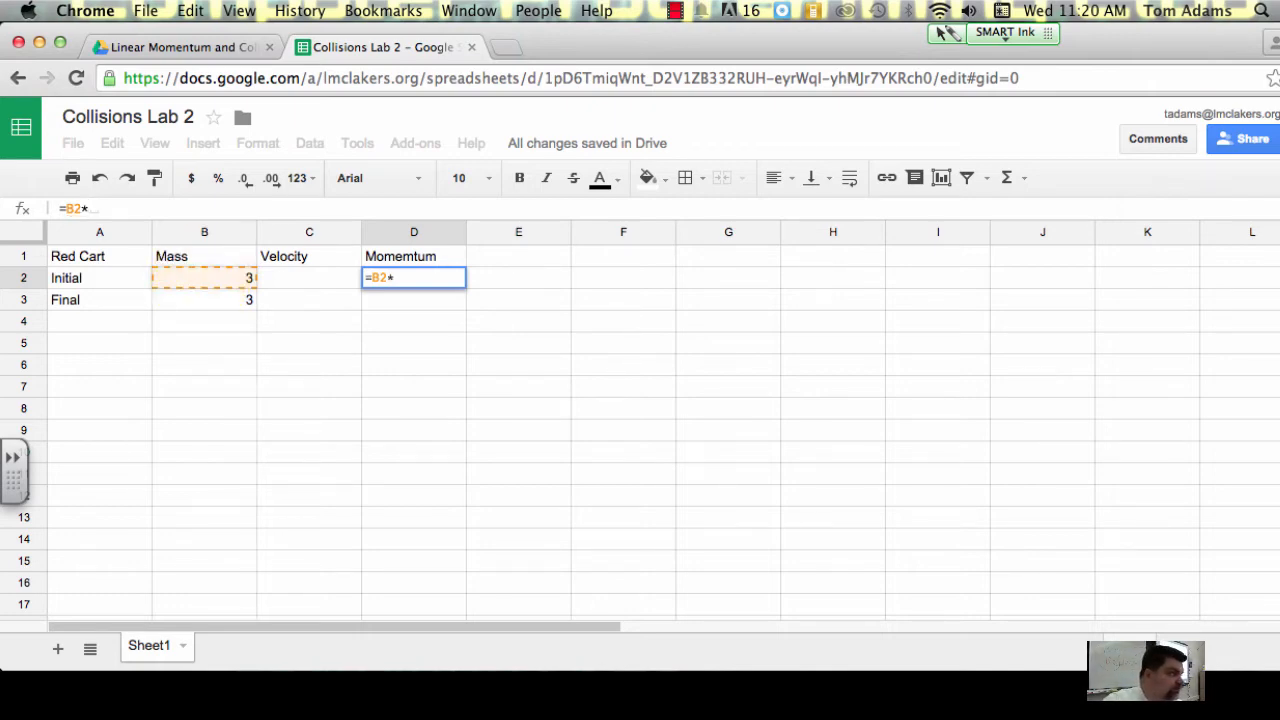
pyautogui.click(282, 280)
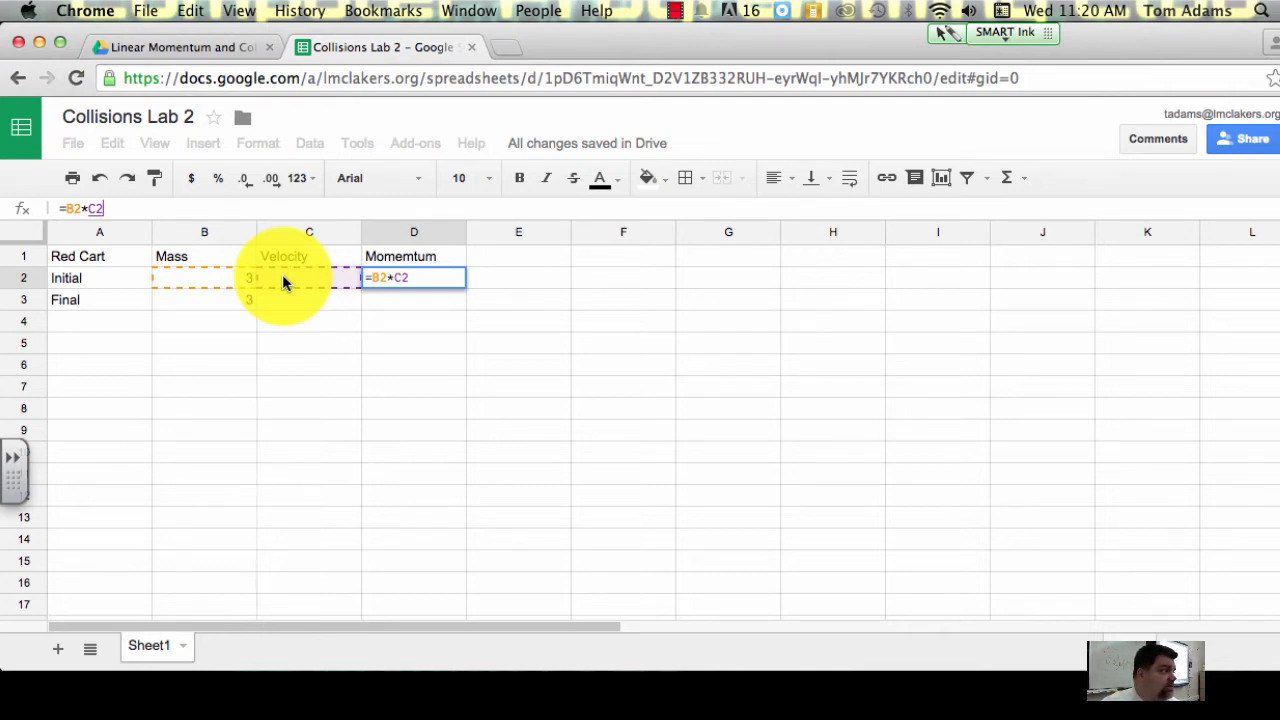
pyautogui.press('Return')
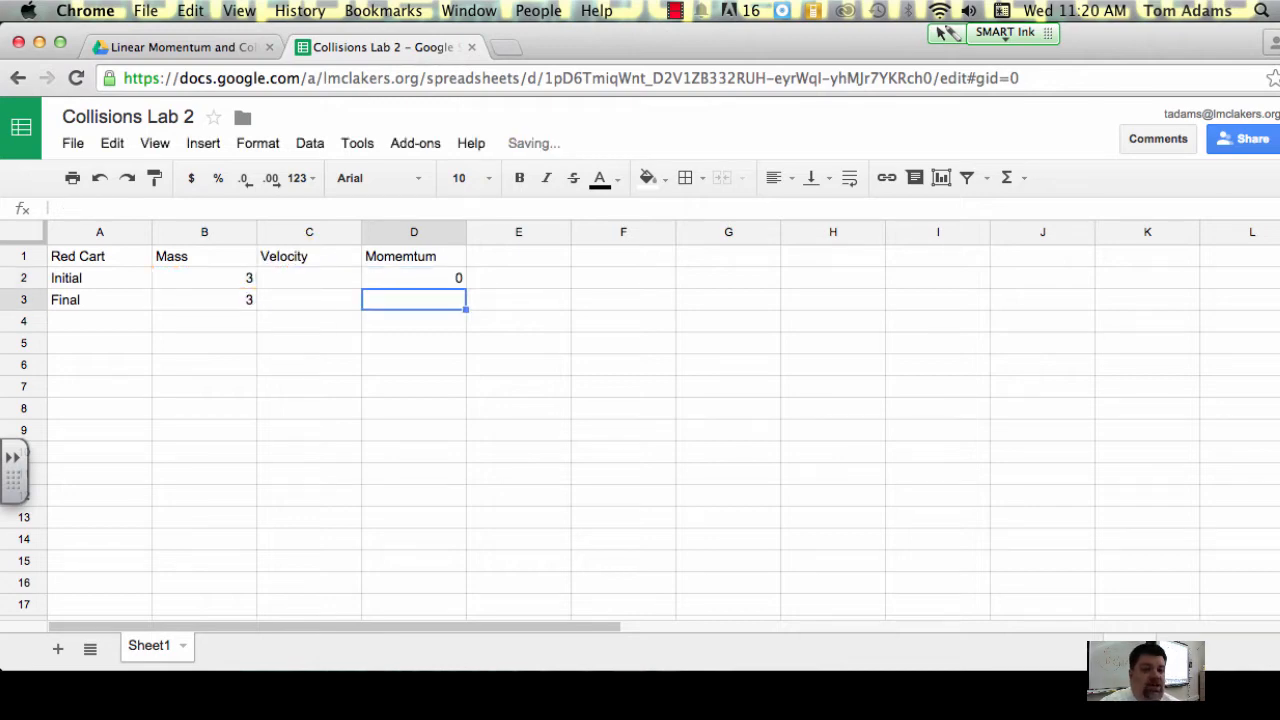
# Step: Enter 5 as the Red Cart's initial velocity in C2
pyautogui.click(335, 281)
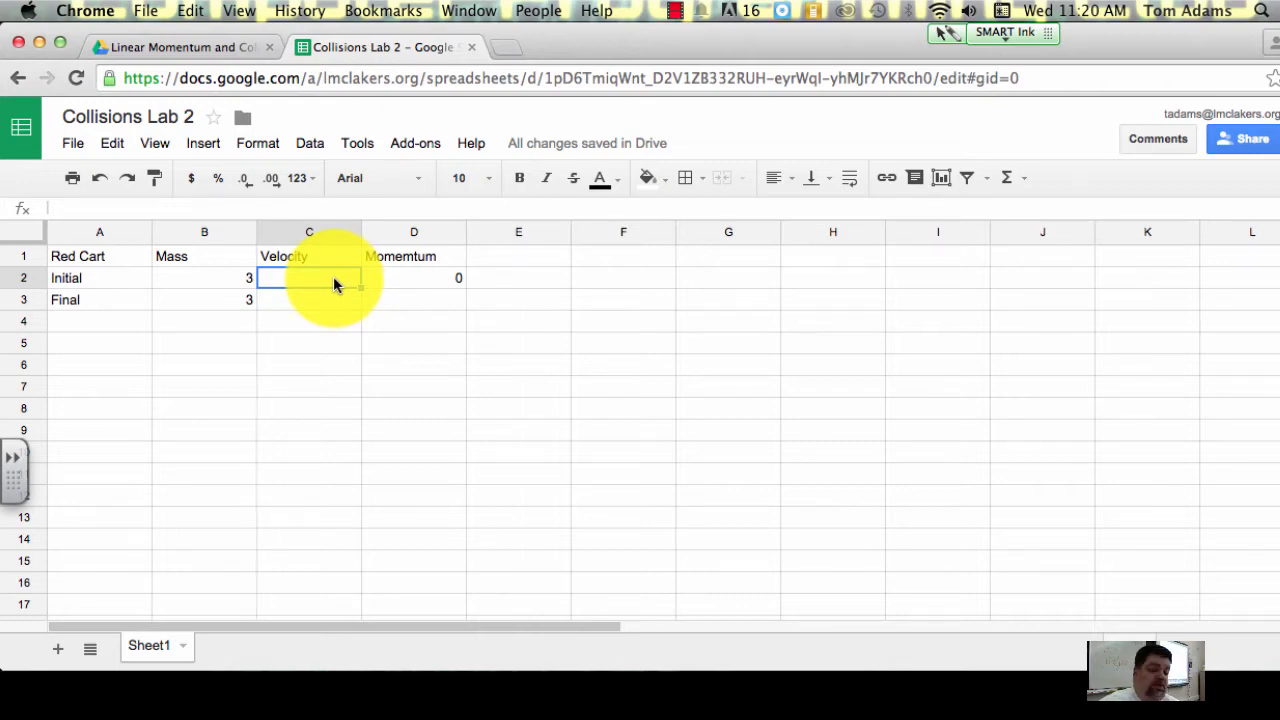
pyautogui.write('5')
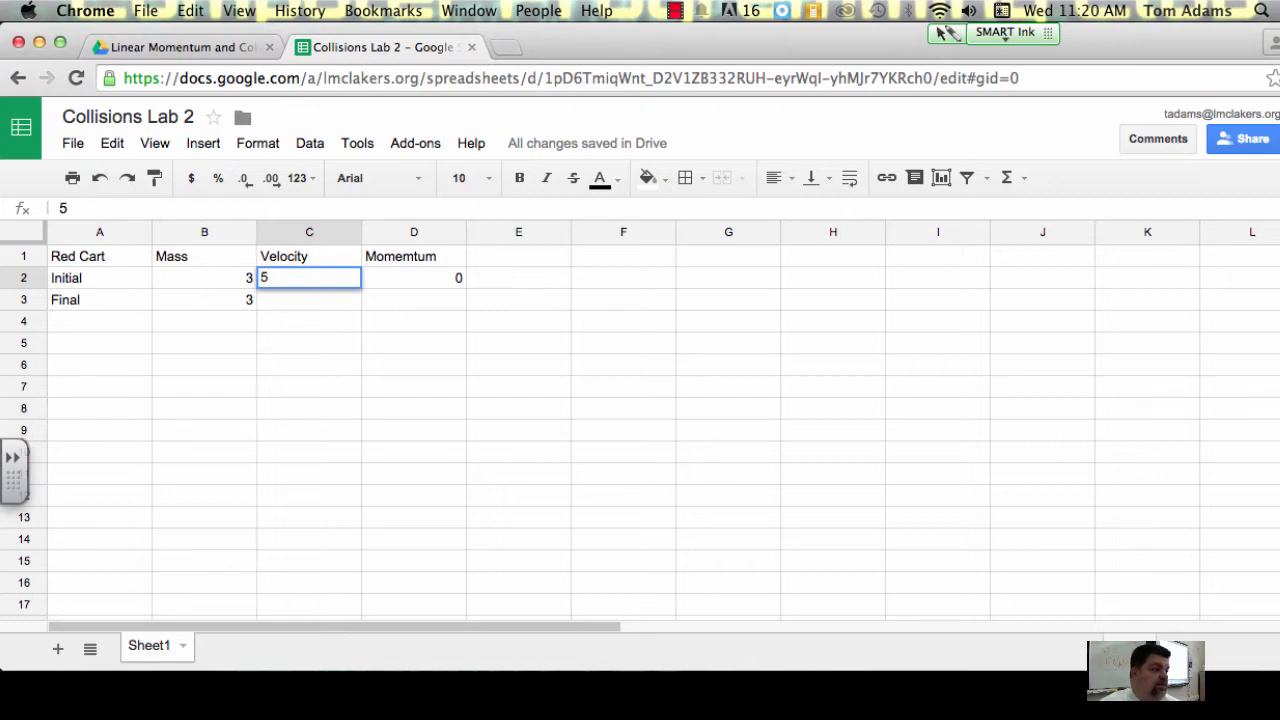
pyautogui.press('Return')
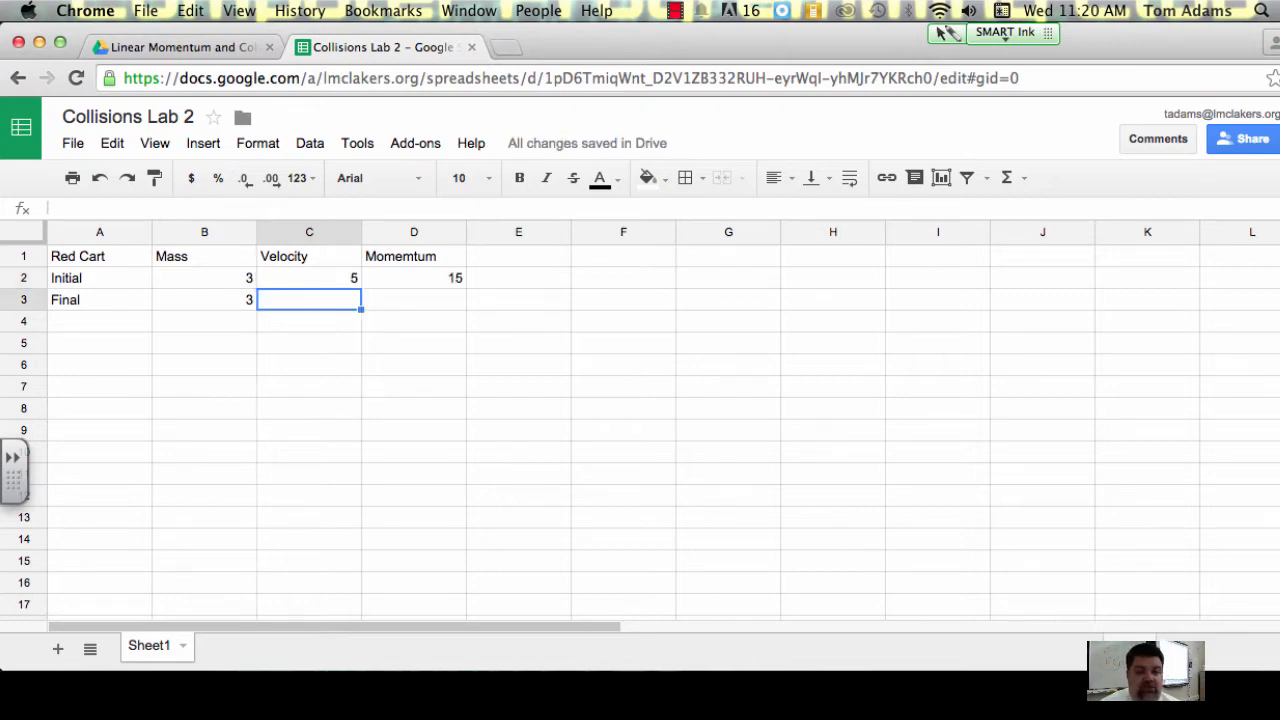
# Step: Review the initial momentum formula in D2 and fill it down to D3 for the final momentum
pyautogui.click(343, 277)
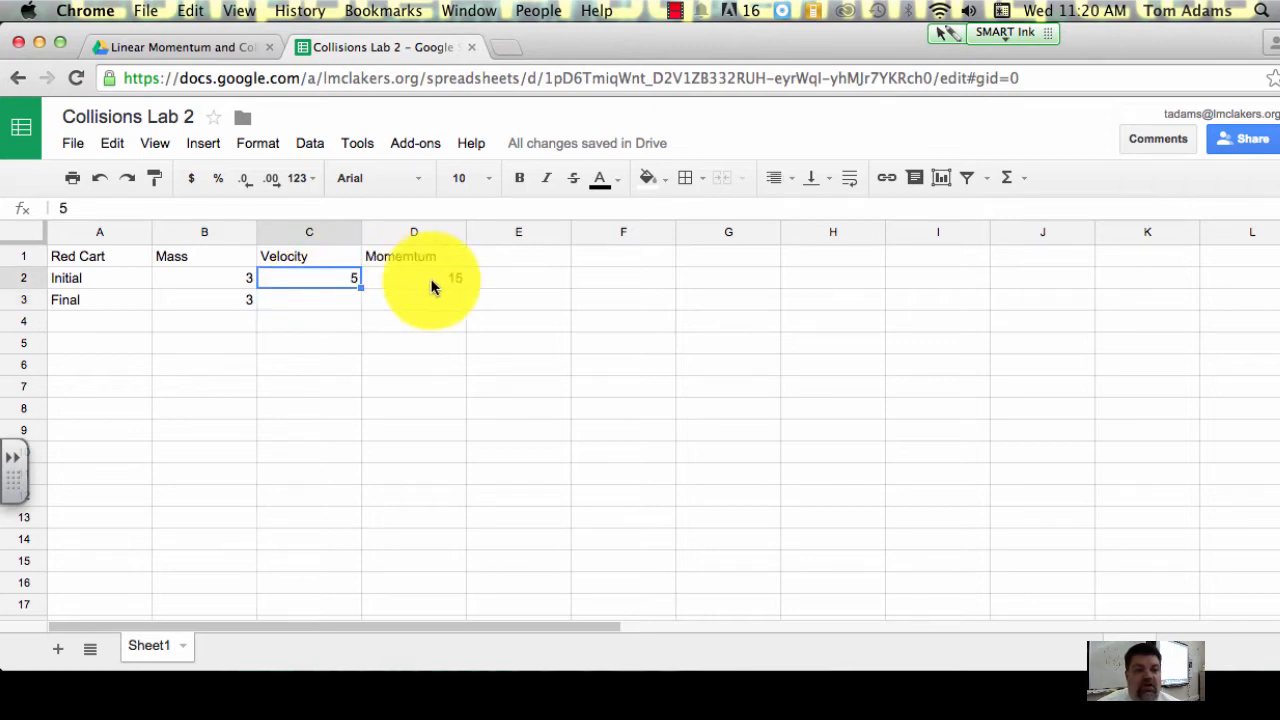
pyautogui.click(415, 279)
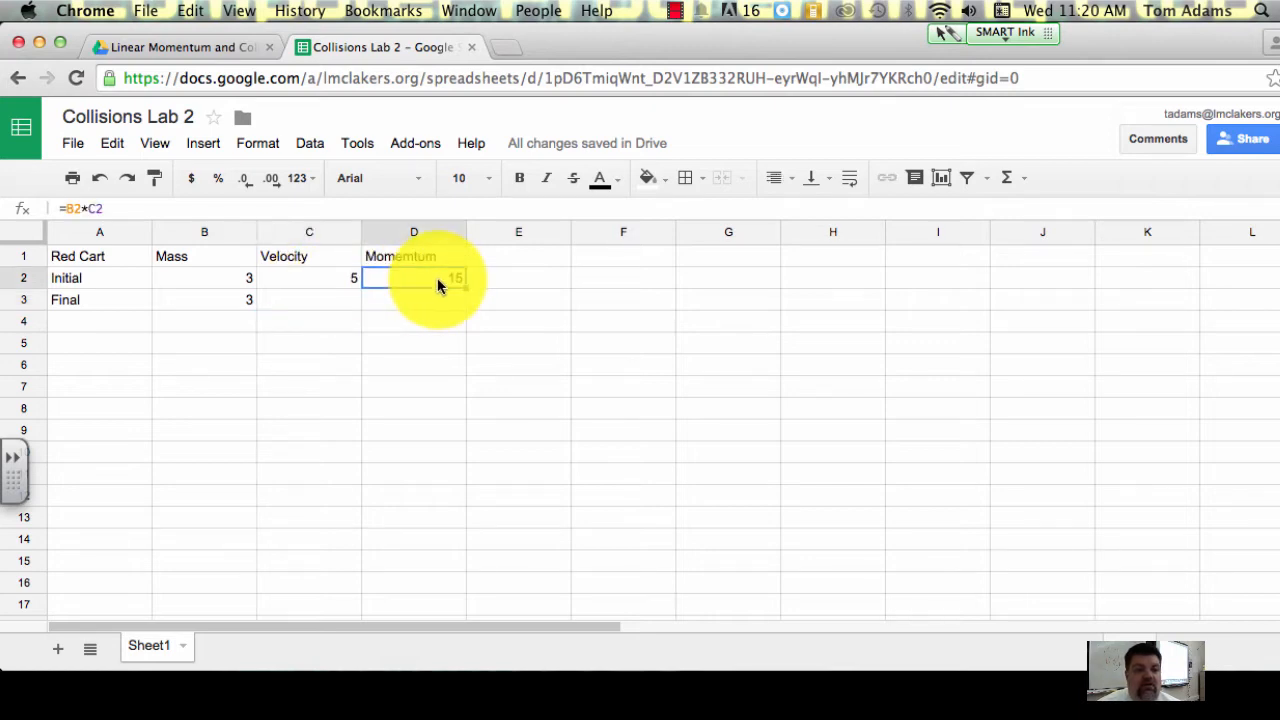
pyautogui.click(125, 209)
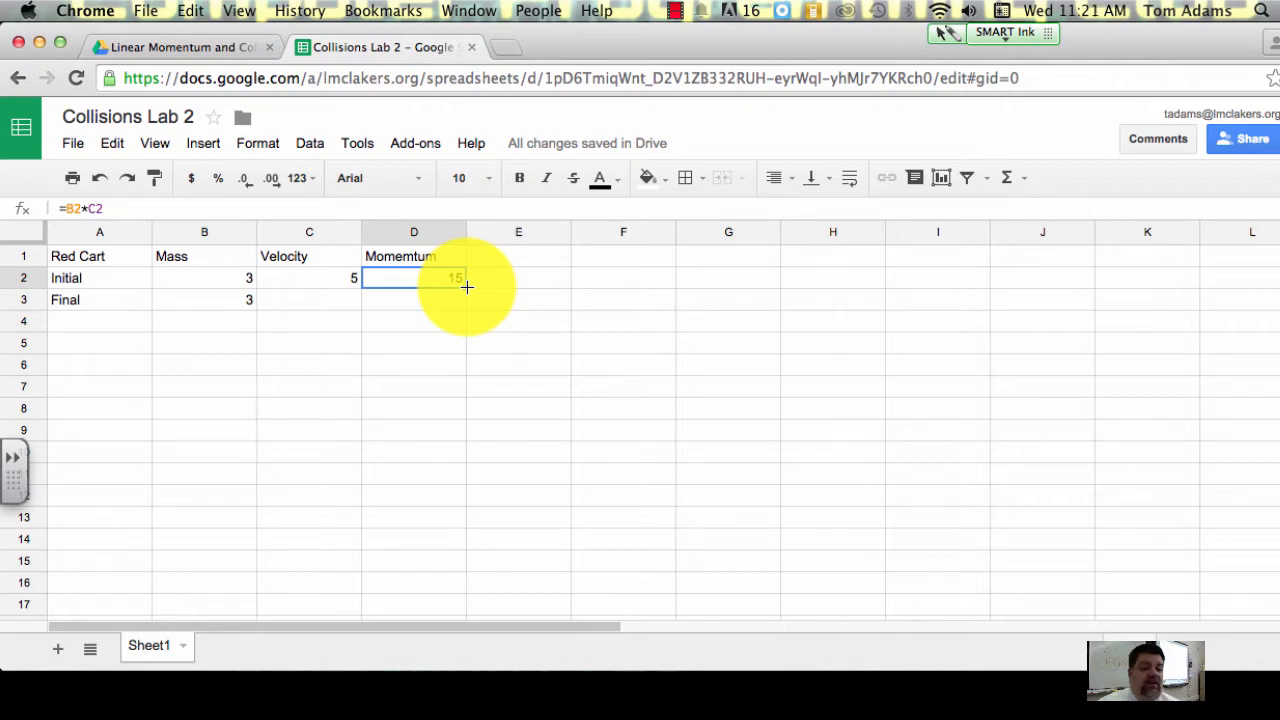
pyautogui.moveTo(466, 290); pyautogui.dragTo(465, 298)
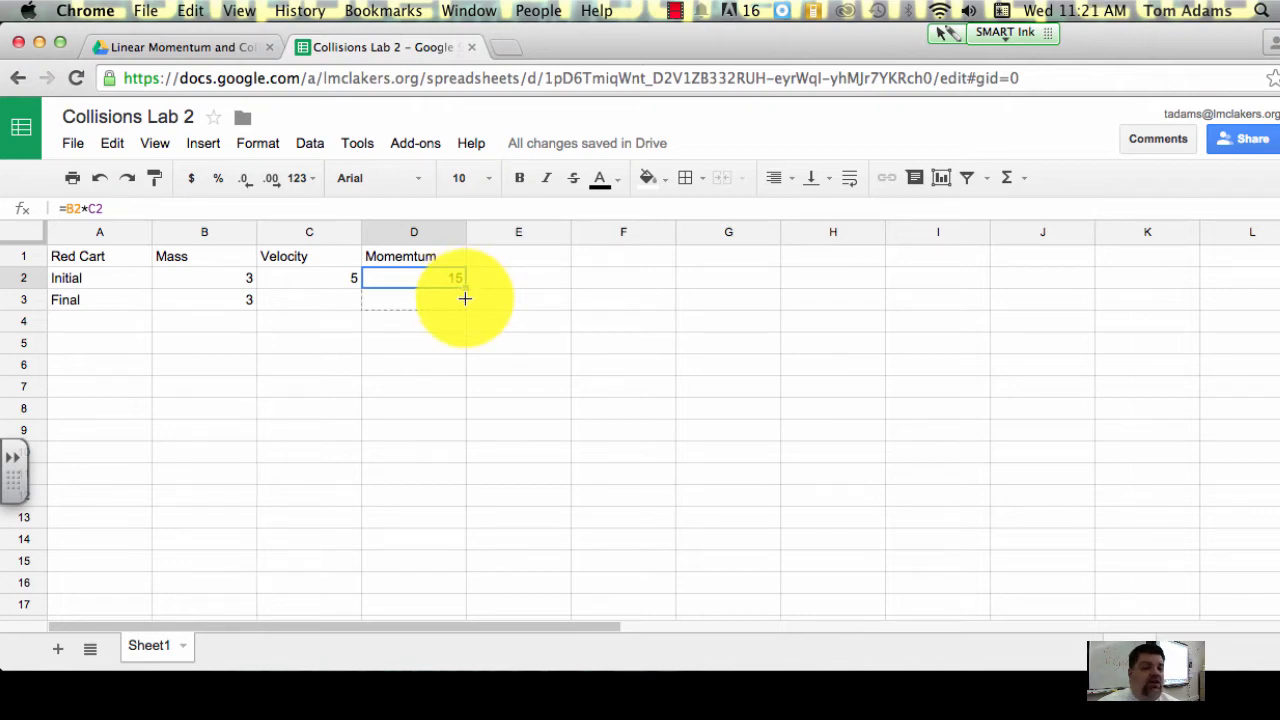
pyautogui.moveTo(465, 298); pyautogui.dragTo(465, 298)
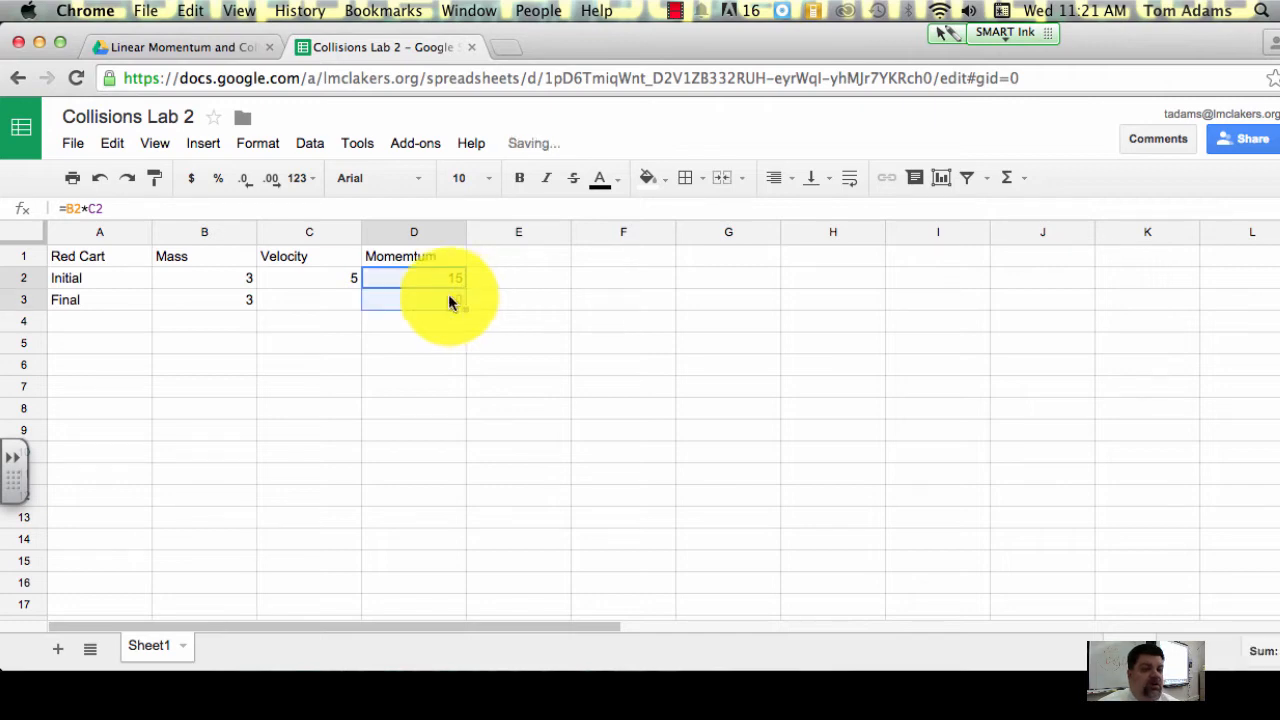
# Step: Compare the momentum formulas in D2 and D3 to check their cell references
pyautogui.click(226, 203)
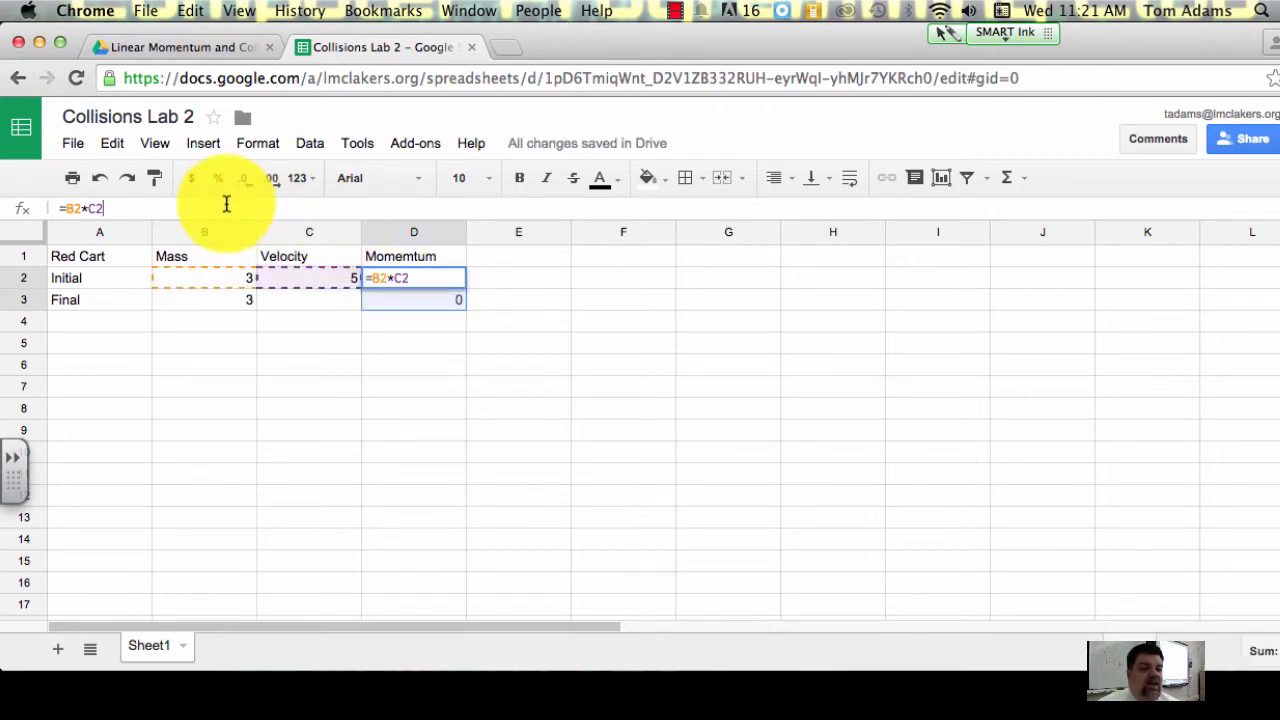
pyautogui.click(523, 275)
pyautogui.click(460, 304)
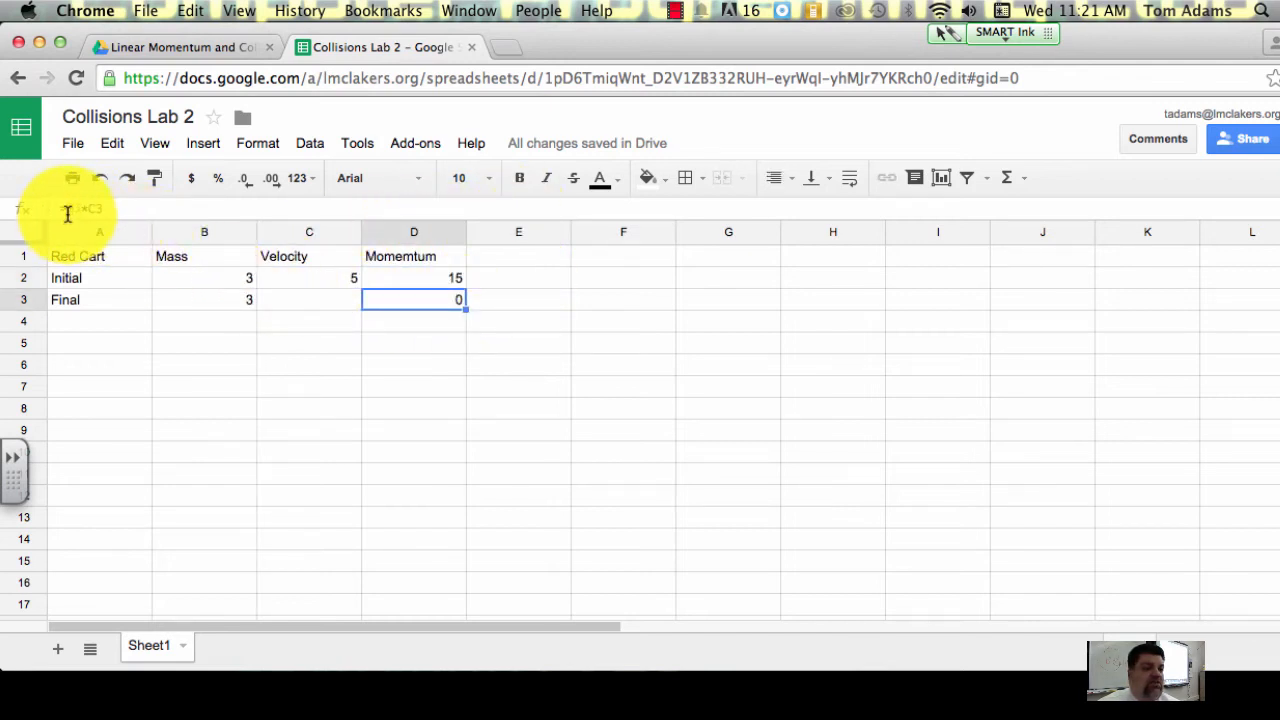
pyautogui.click(112, 206)
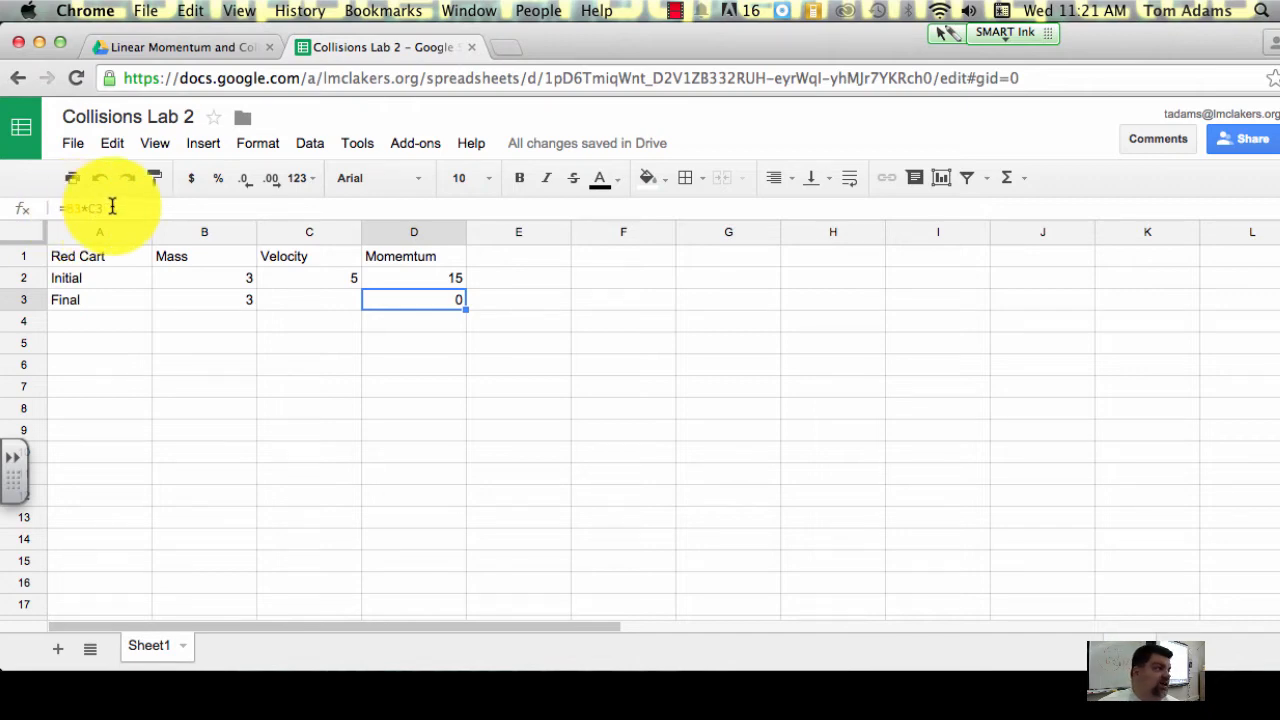
# Step: Enter 4 as the Red Cart's final velocity in C3
pyautogui.click(315, 300)
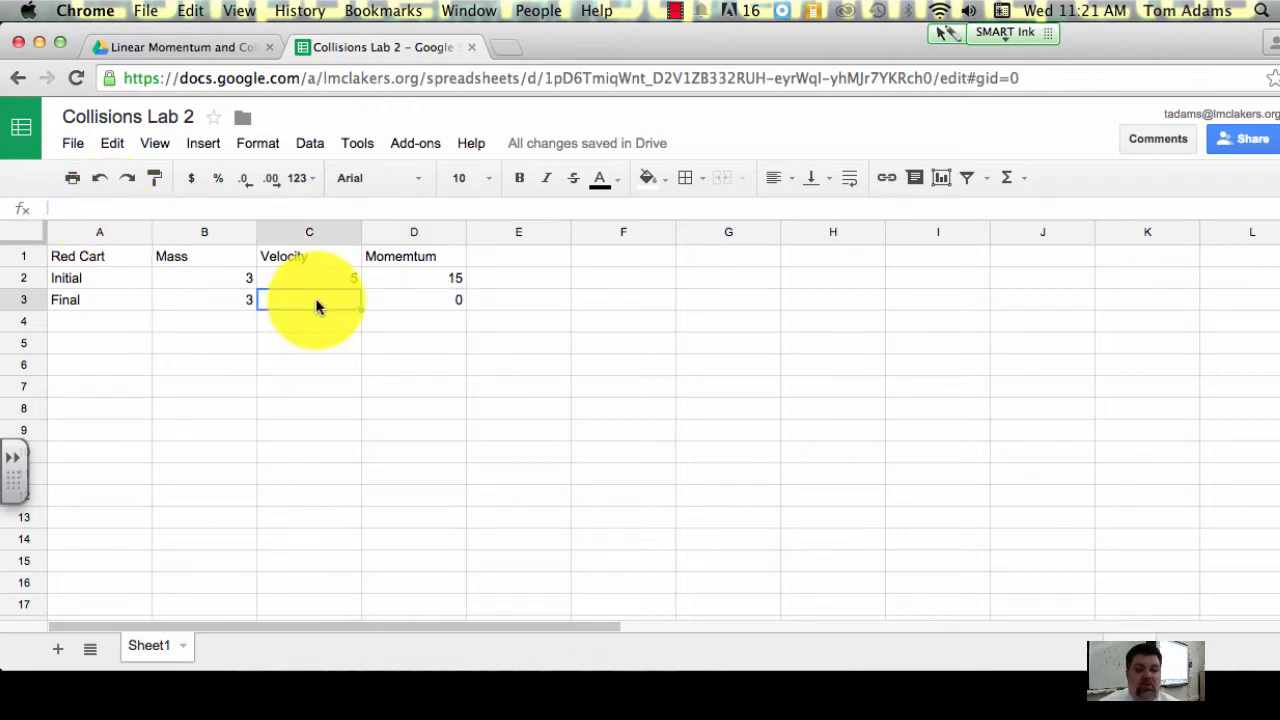
pyautogui.write('4')
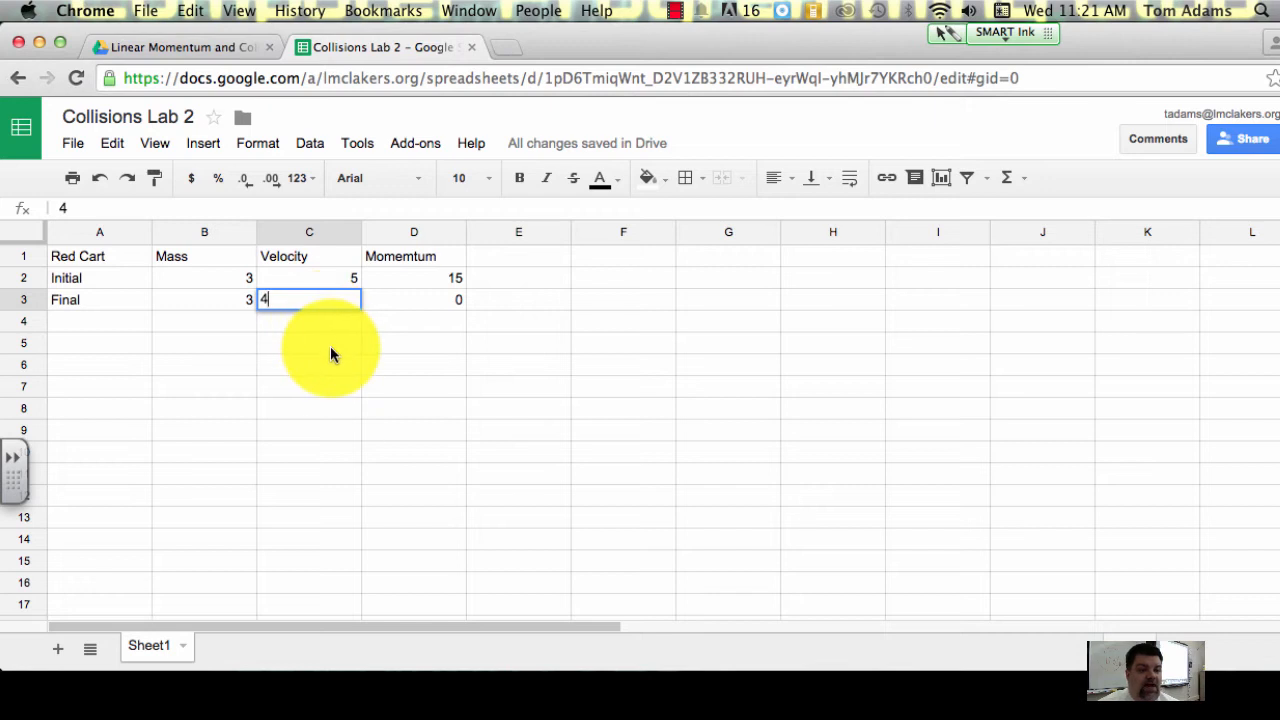
pyautogui.press('Return')
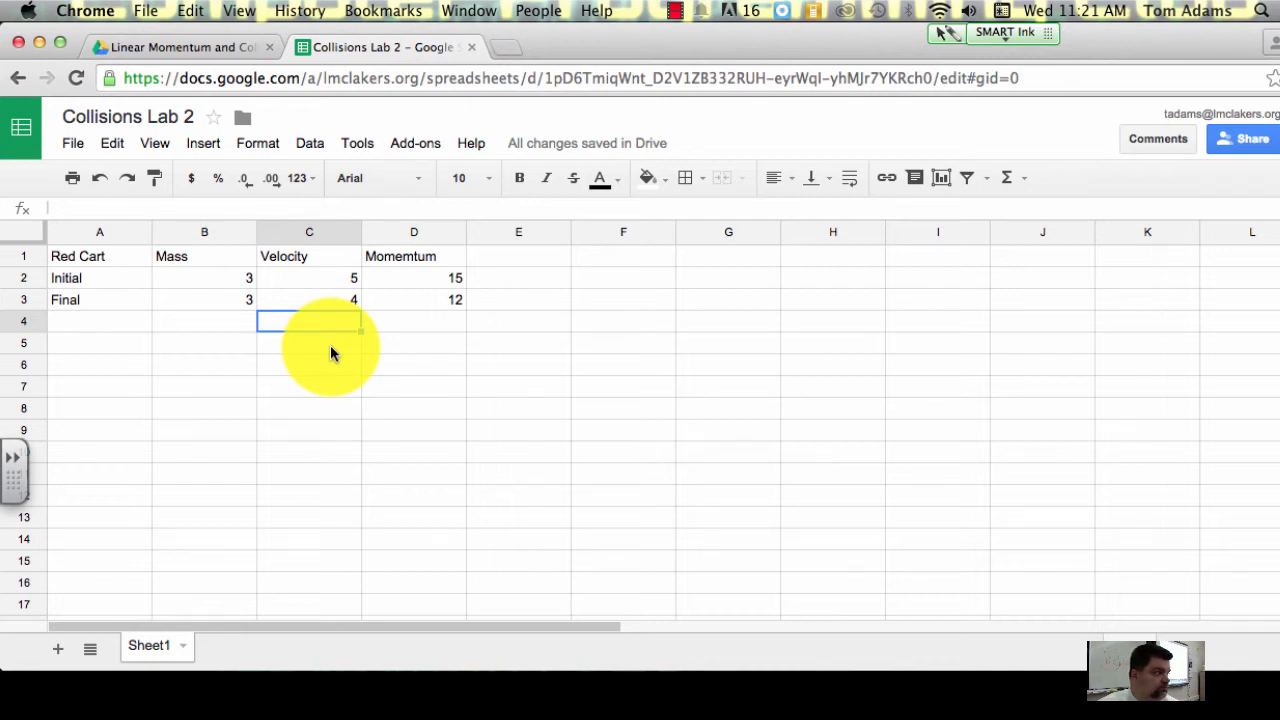
# Step: Add the heading Change in Momentum in E1 and widen column E to fit it
pyautogui.click(504, 262)
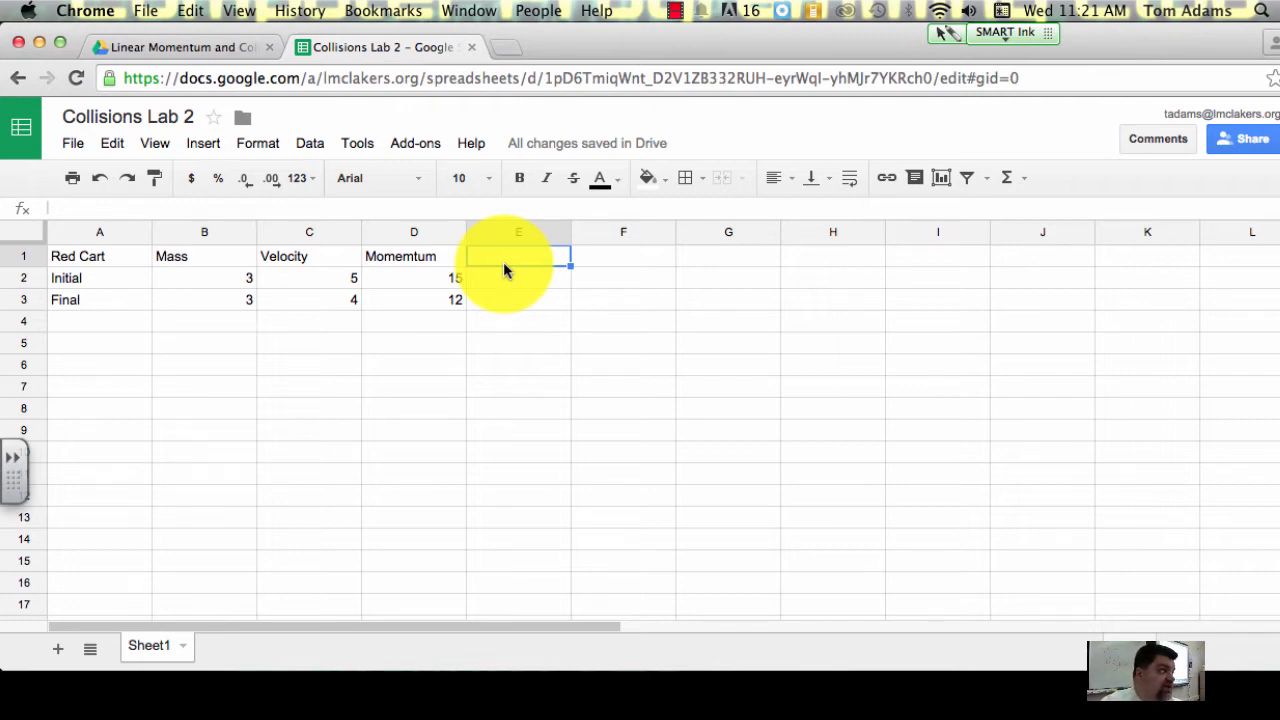
pyautogui.write('C')
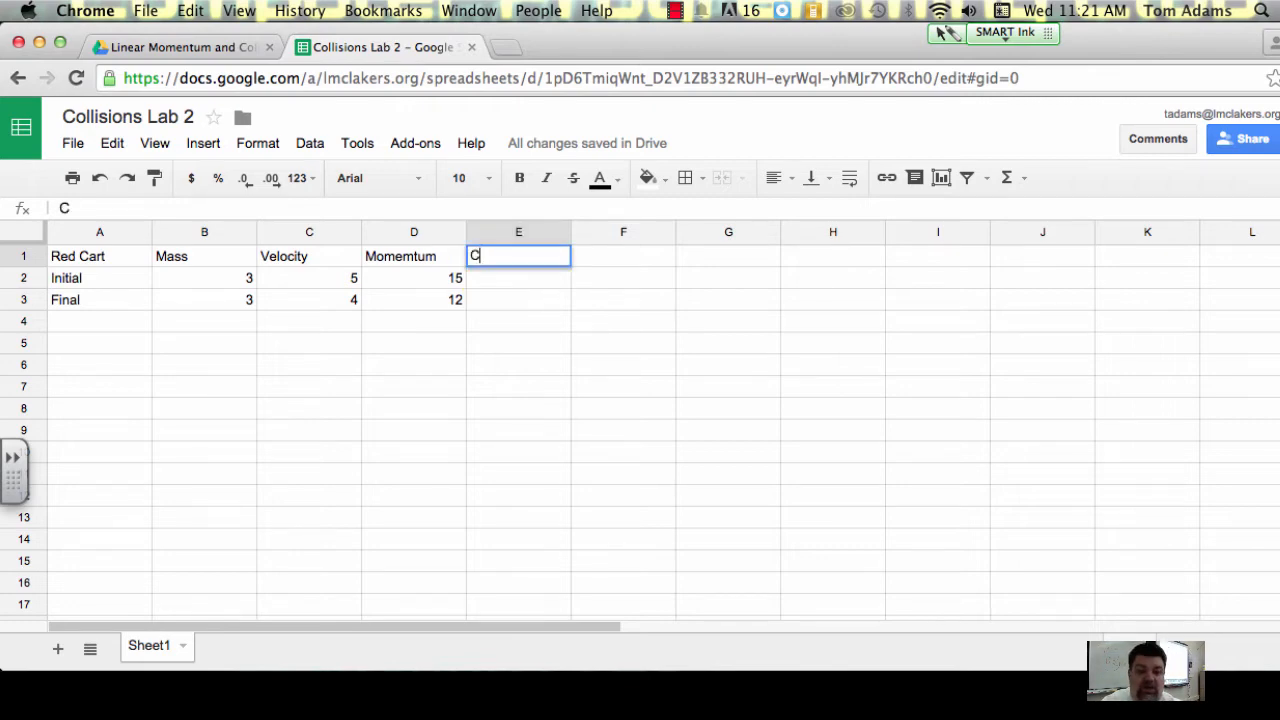
pyautogui.write('hang')
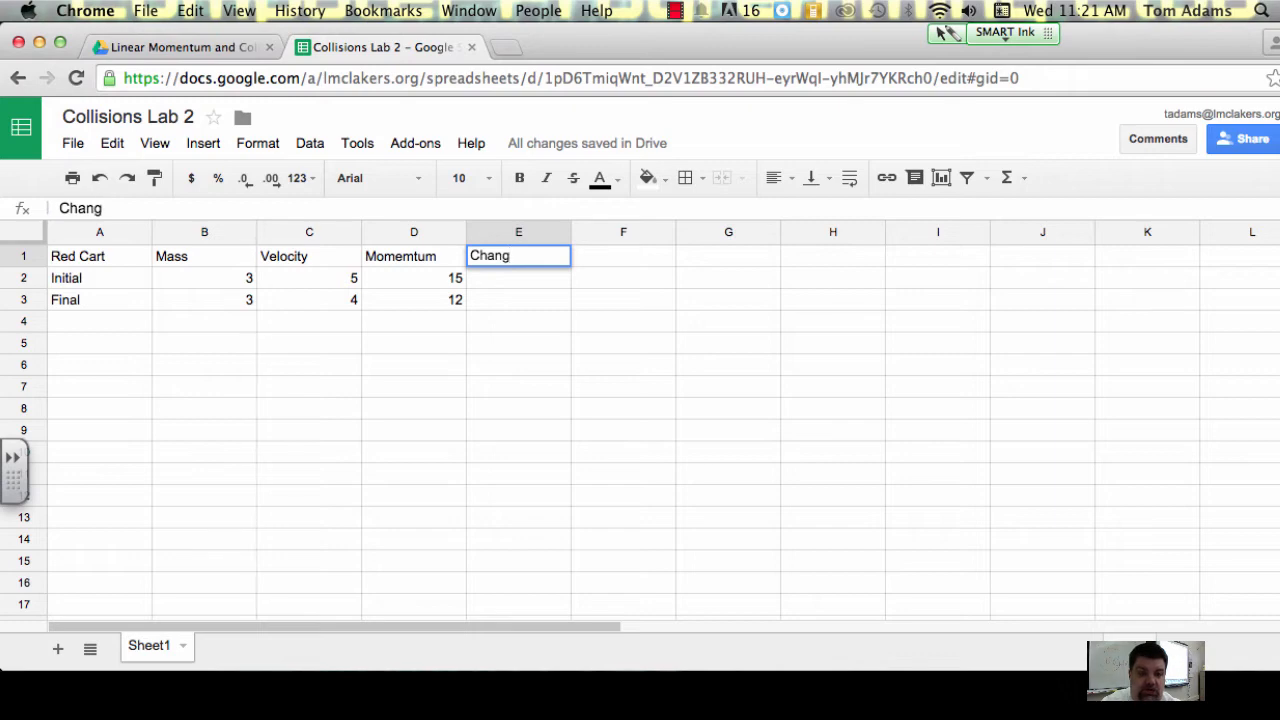
pyautogui.write('e in Momentum')
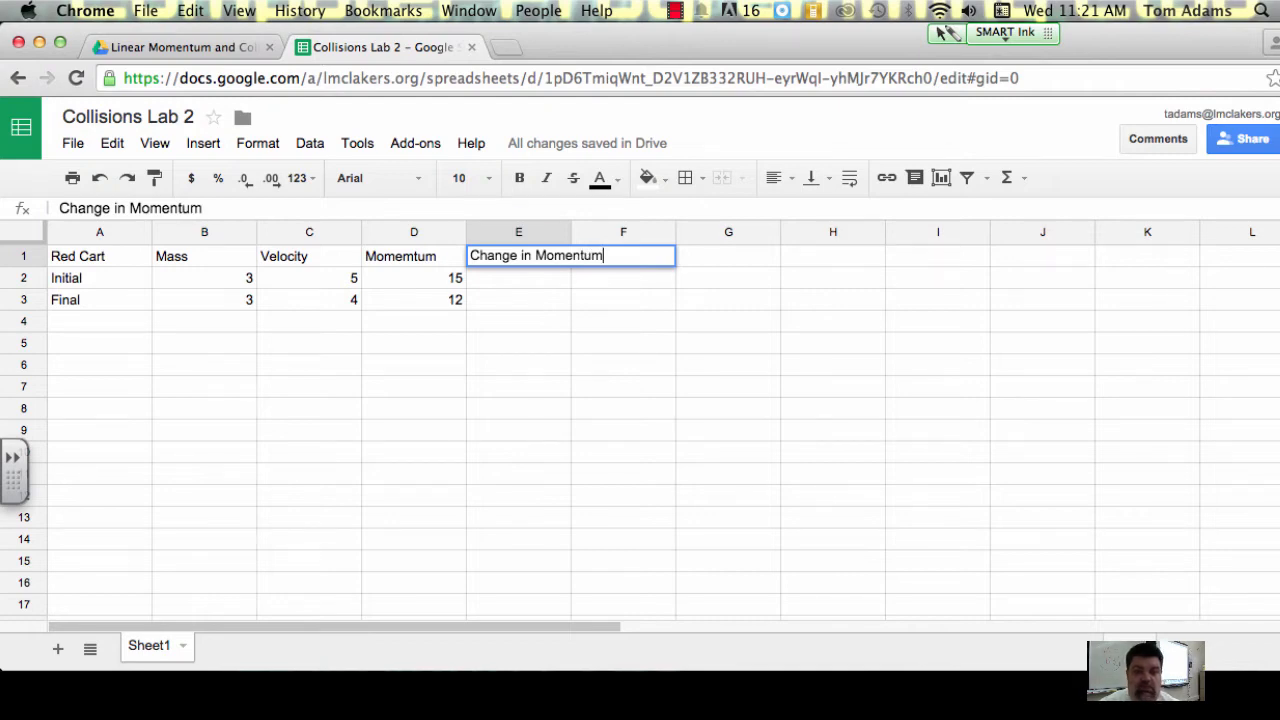
pyautogui.press('Return')
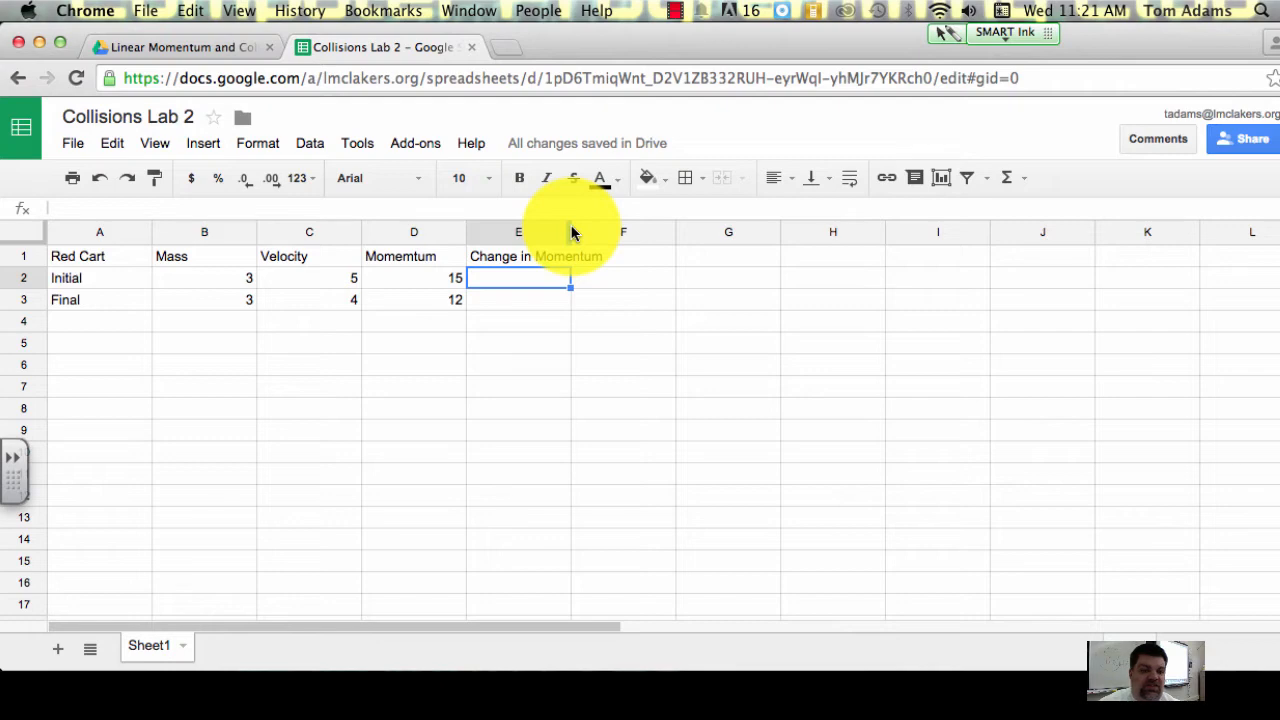
pyautogui.click(572, 232)
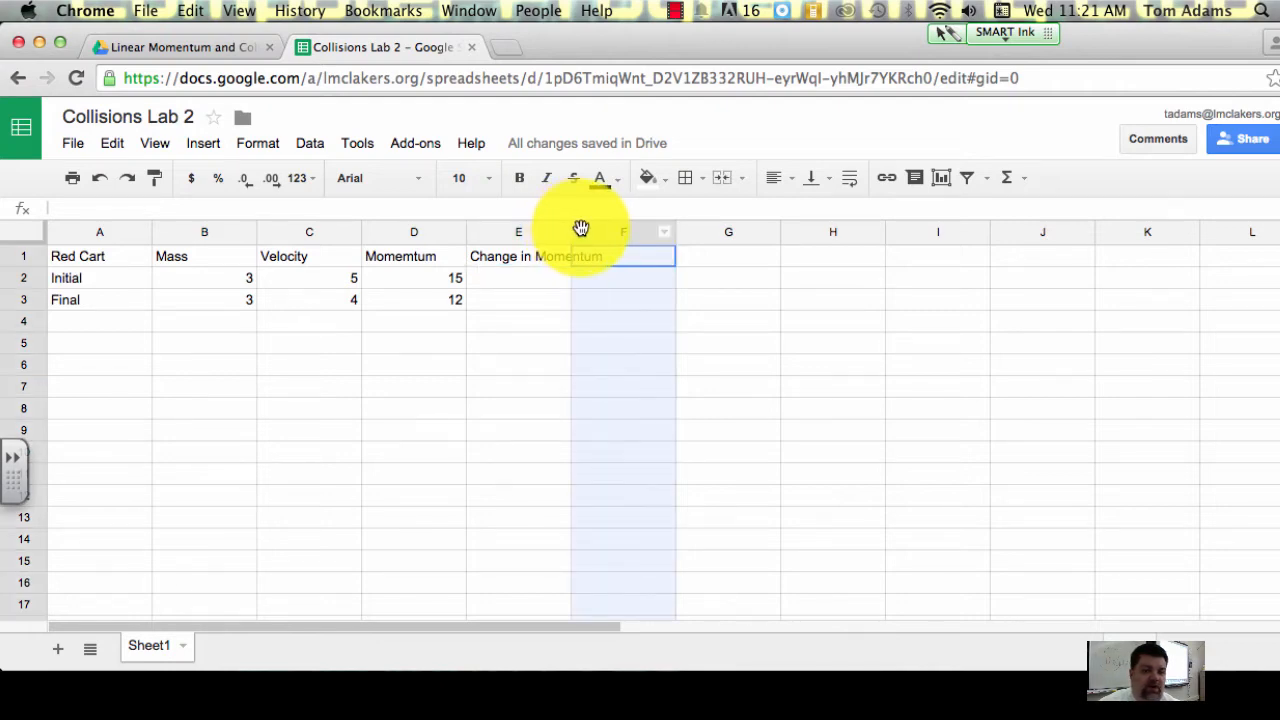
pyautogui.click(582, 231)
pyautogui.moveTo(571, 233); pyautogui.dragTo(609, 237)
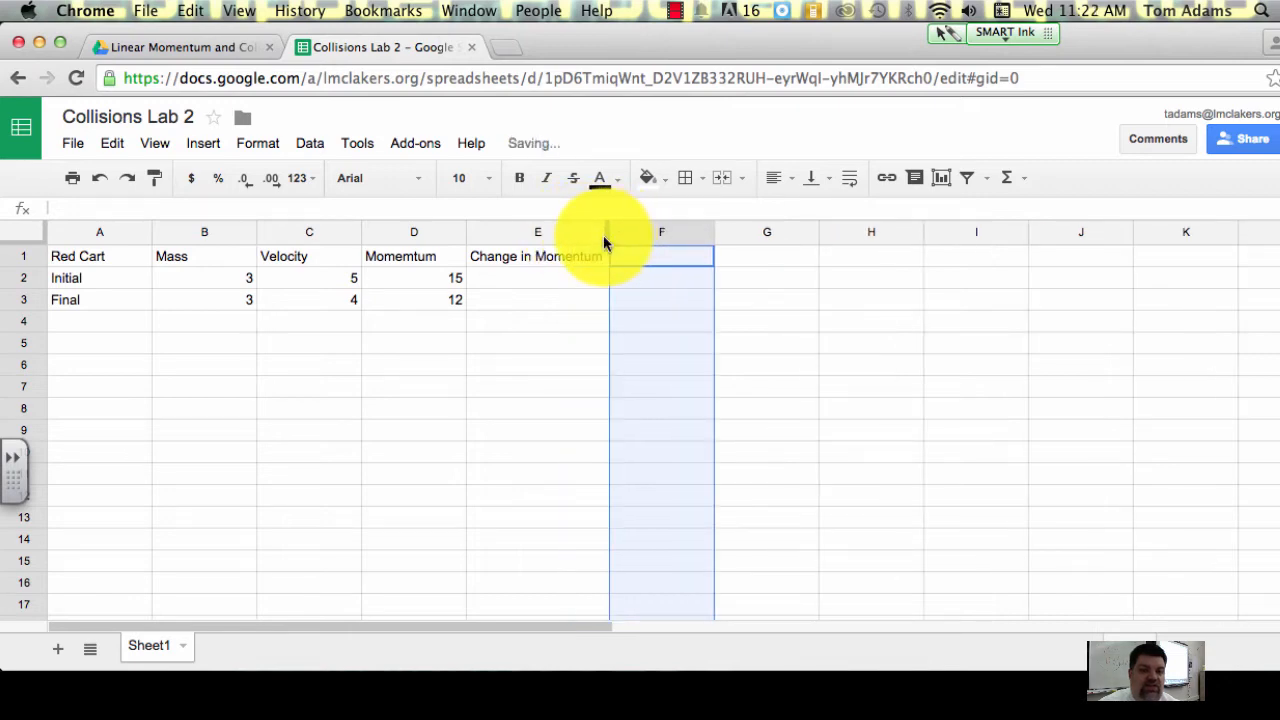
# Step: Enter the formula =D3-D2 in E2 to calculate the Red Cart's change in momentum
pyautogui.click(565, 283)
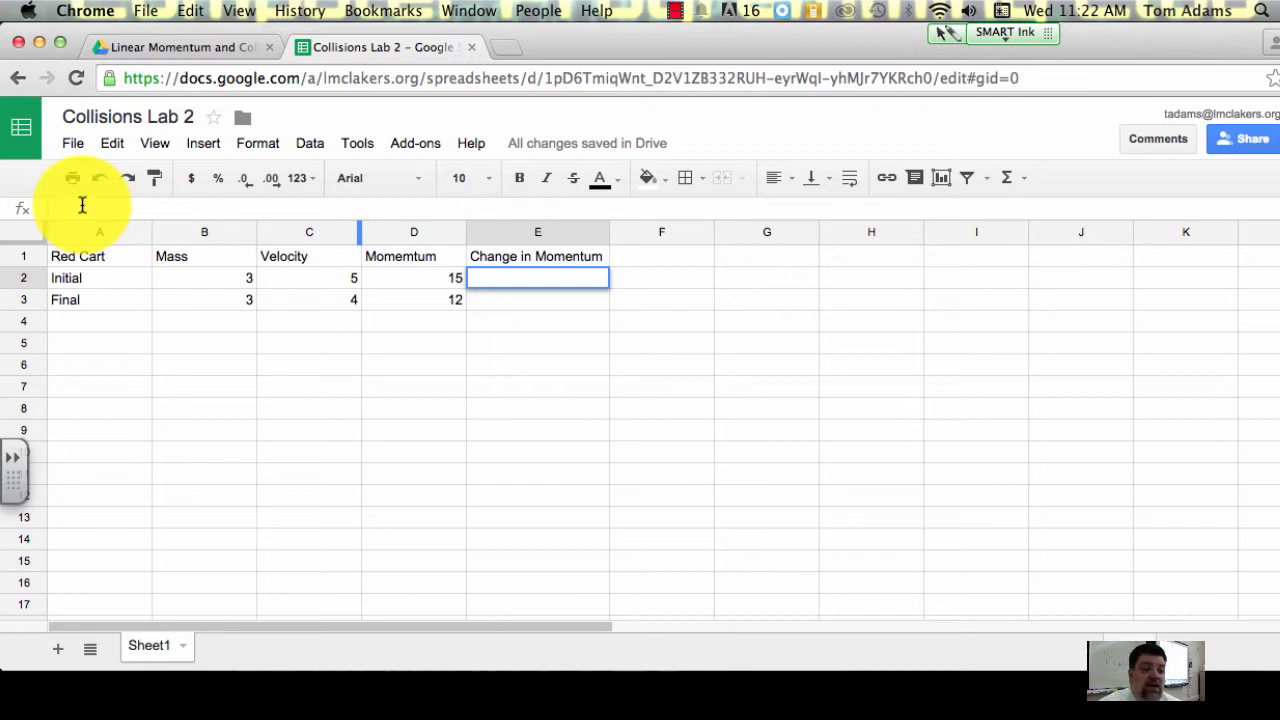
pyautogui.write('=')
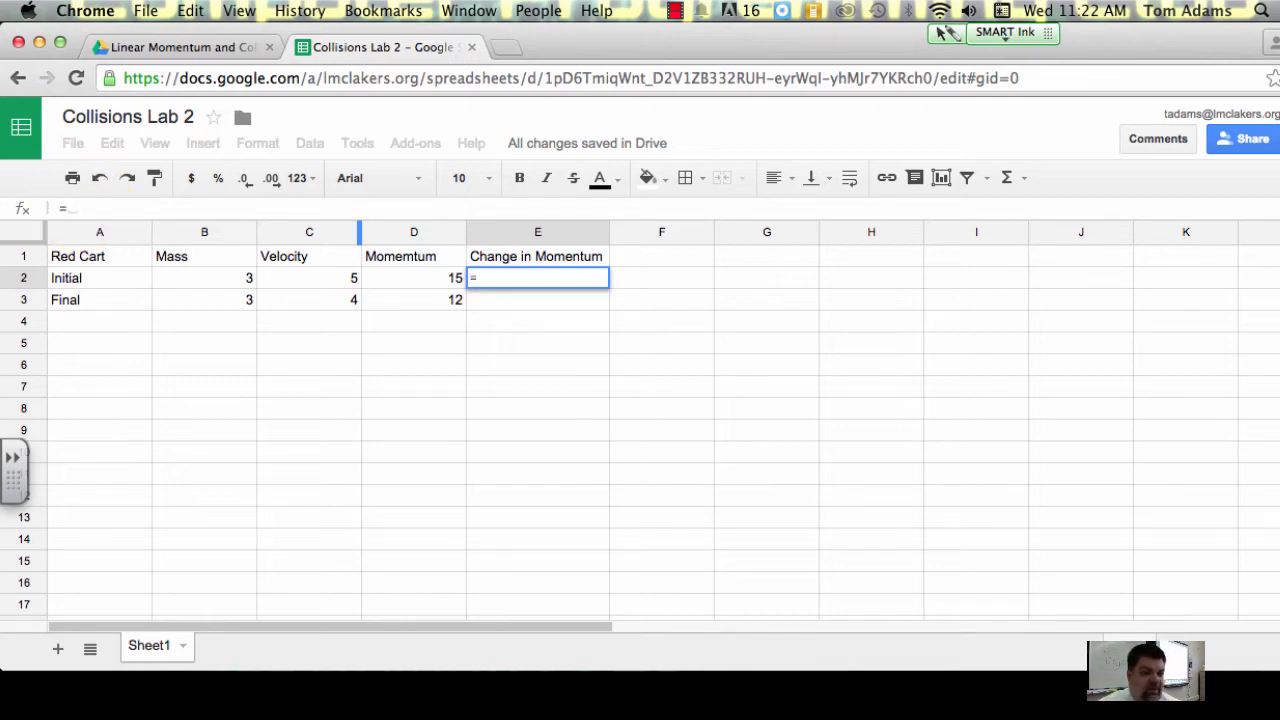
pyautogui.click(424, 301)
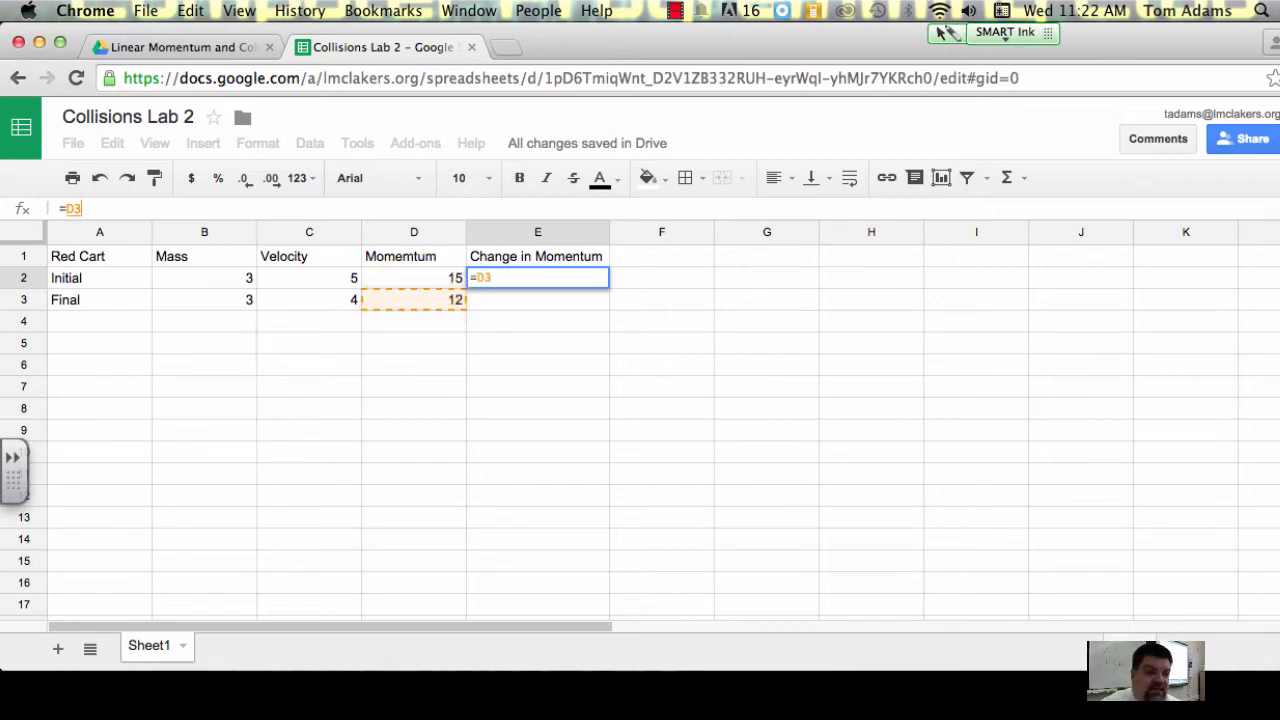
pyautogui.write('-')
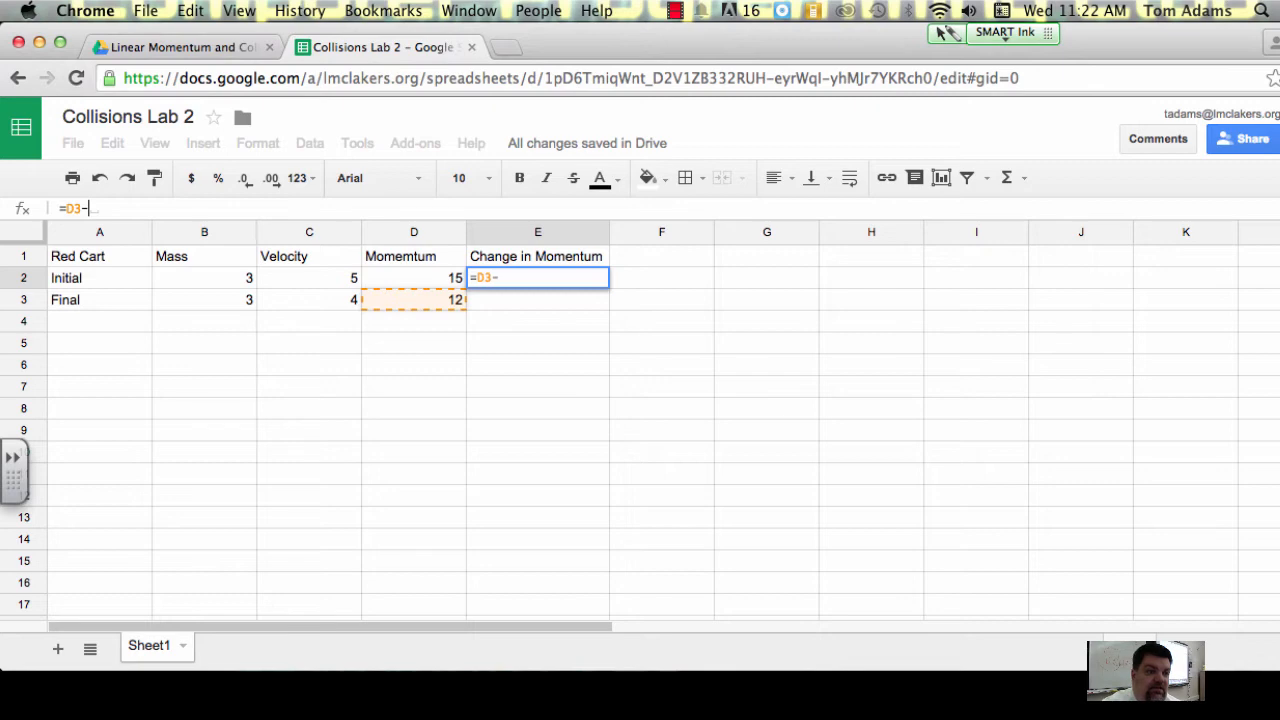
pyautogui.click(405, 281)
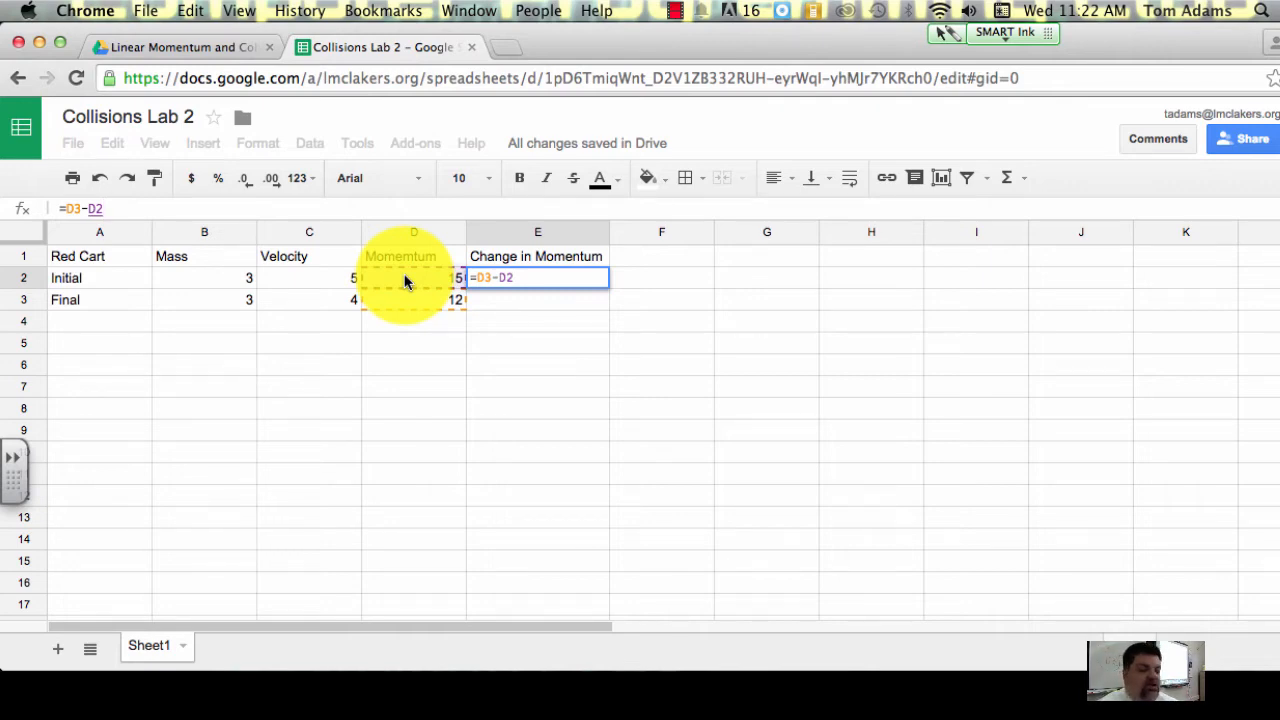
pyautogui.press('Return')
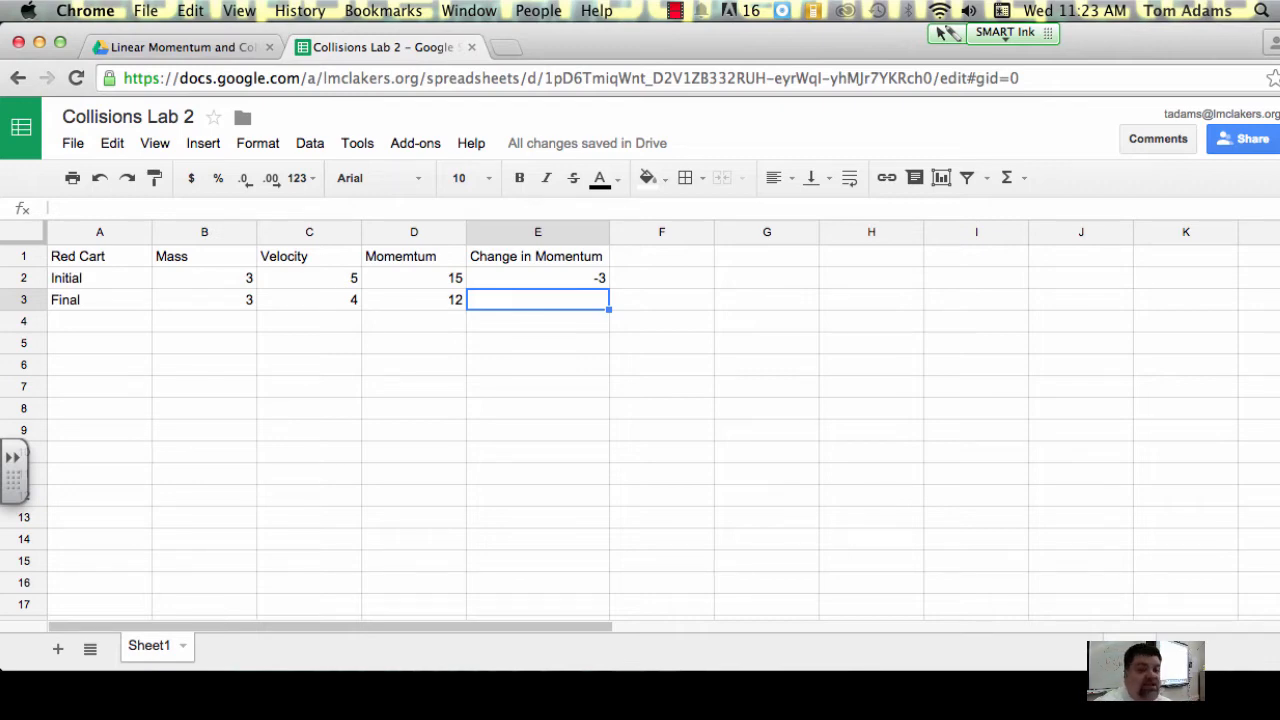
# Step: Add the column heading Kinetic Energy in F1
pyautogui.click(640, 256)
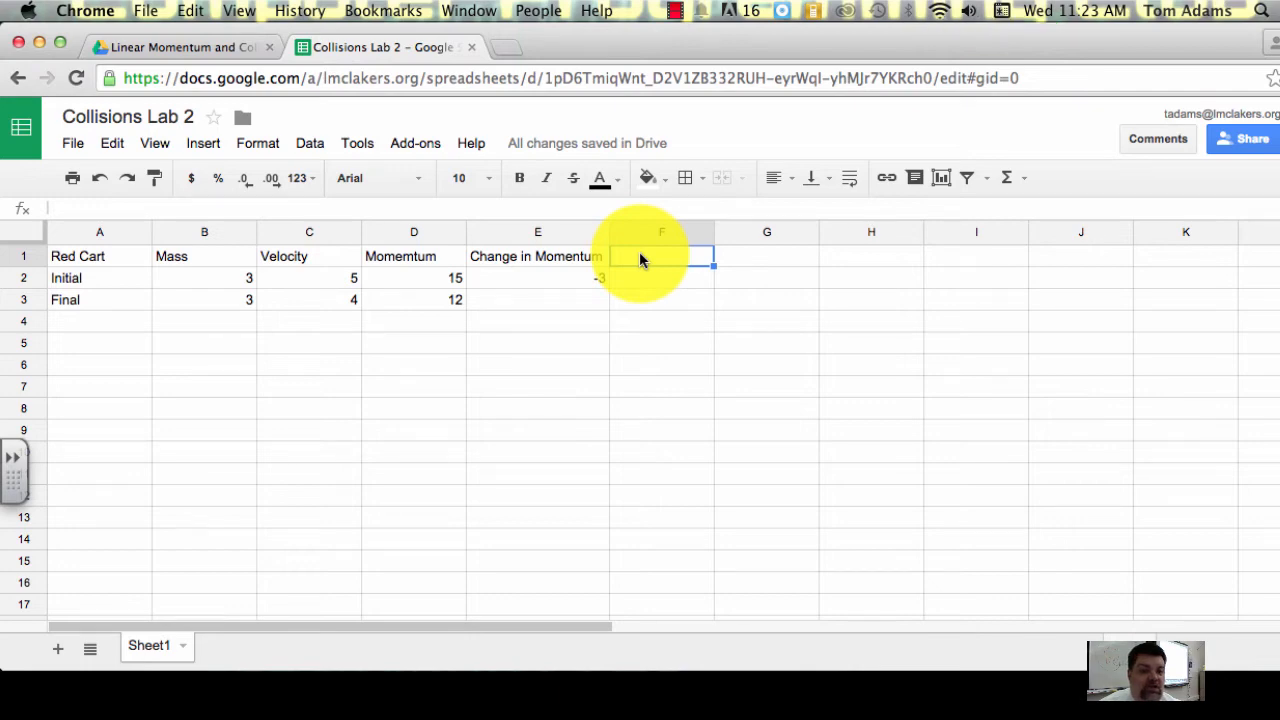
pyautogui.write('Ki')
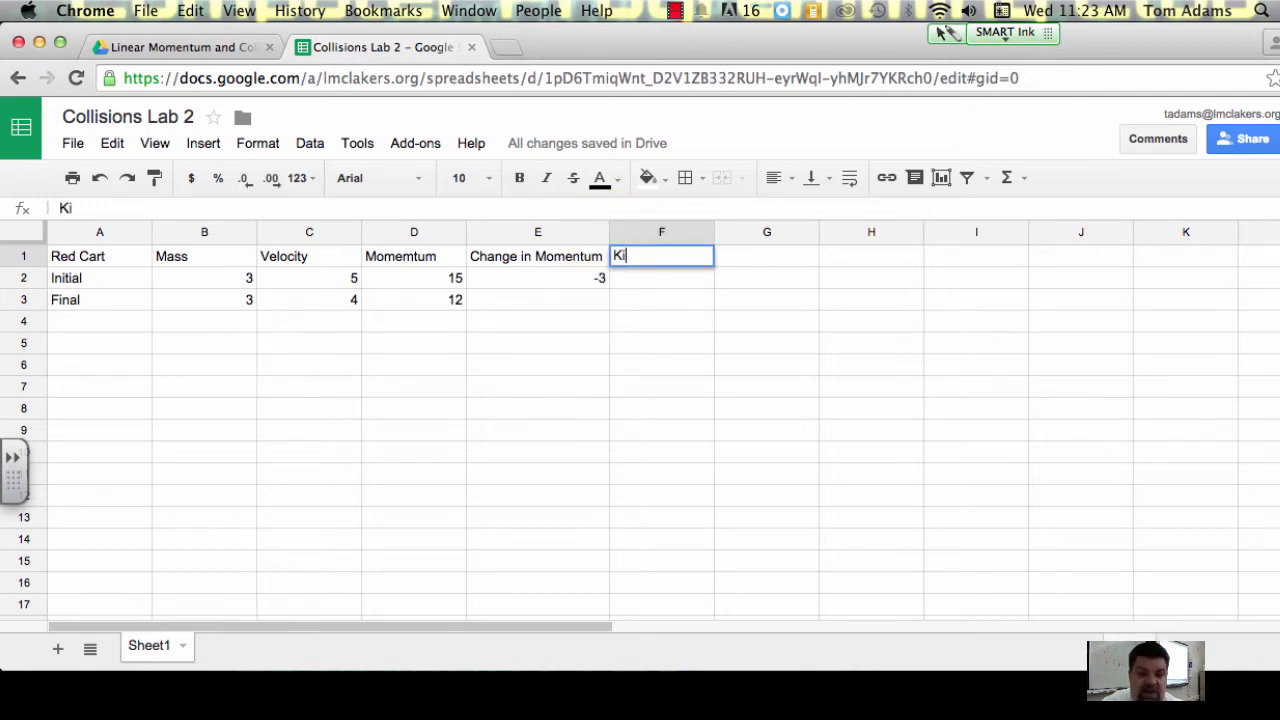
pyautogui.write('neti')
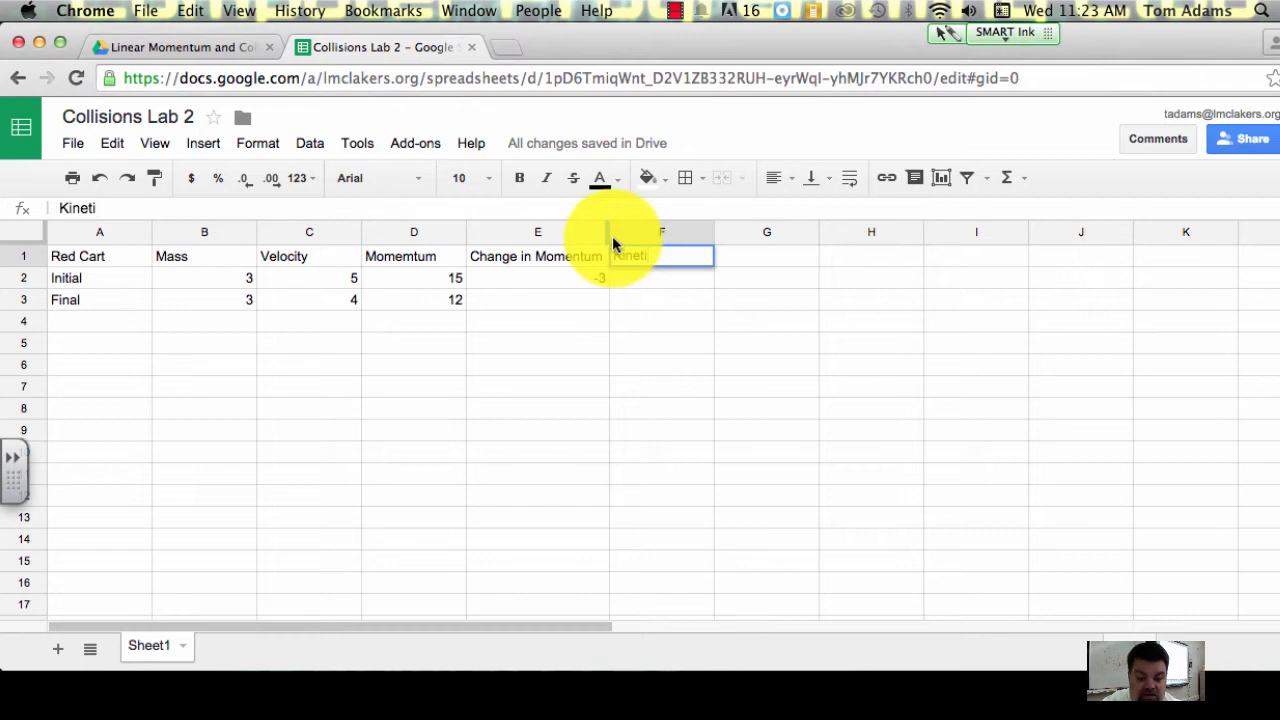
pyautogui.write('c Energy')
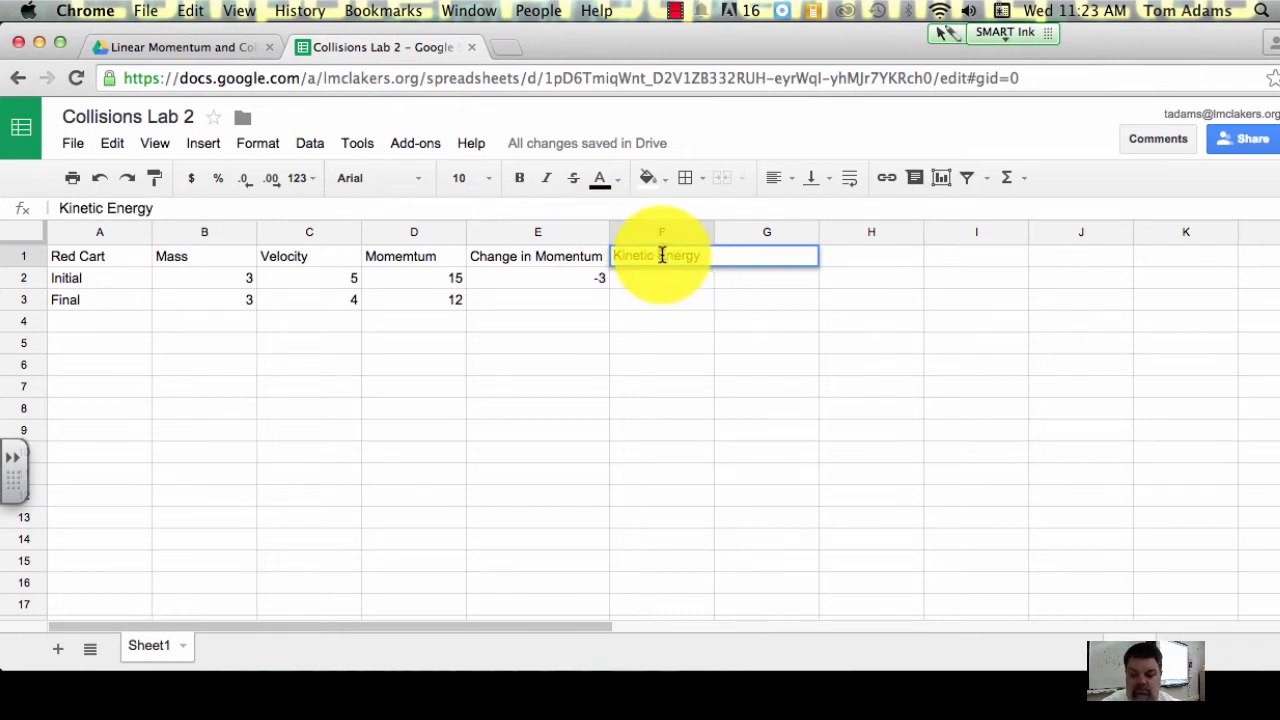
pyautogui.press('Return')
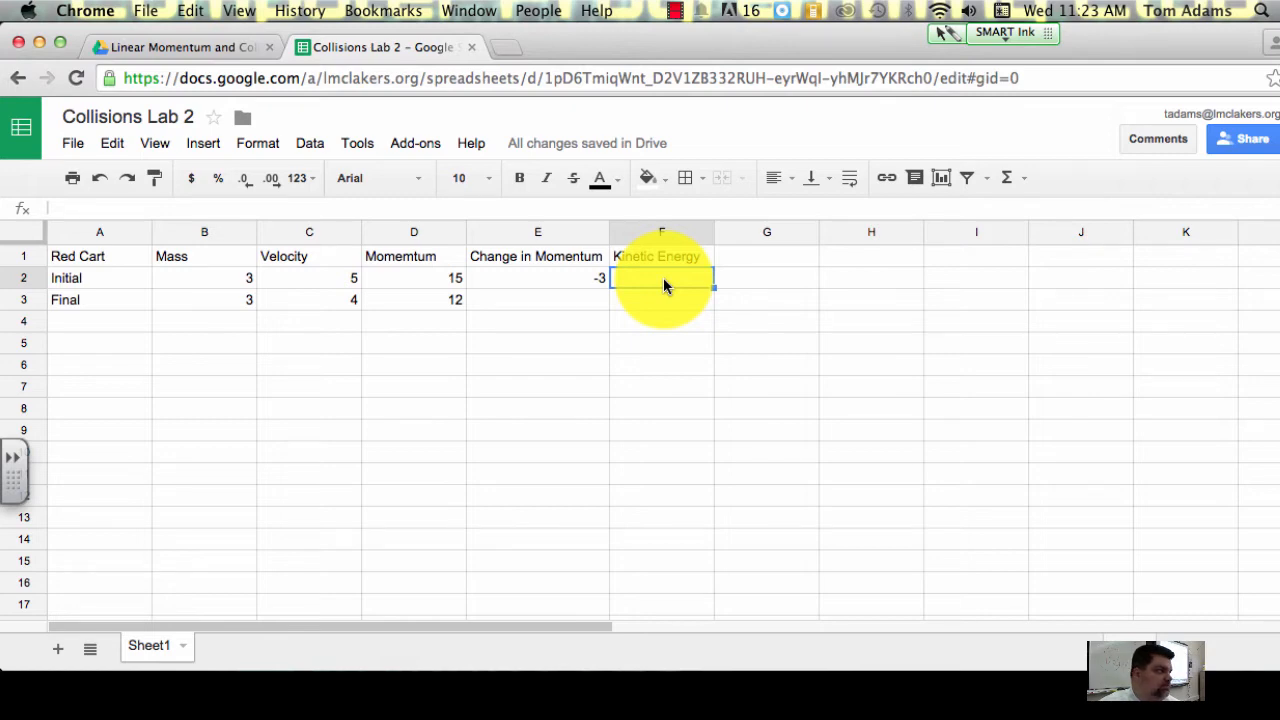
# Step: Enter the formula =.5*B2*C2^2 in F2 to calculate the Red Cart's initial kinetic energy, and enlarge the page view
pyautogui.click(341, 205)
pyautogui.write('=')
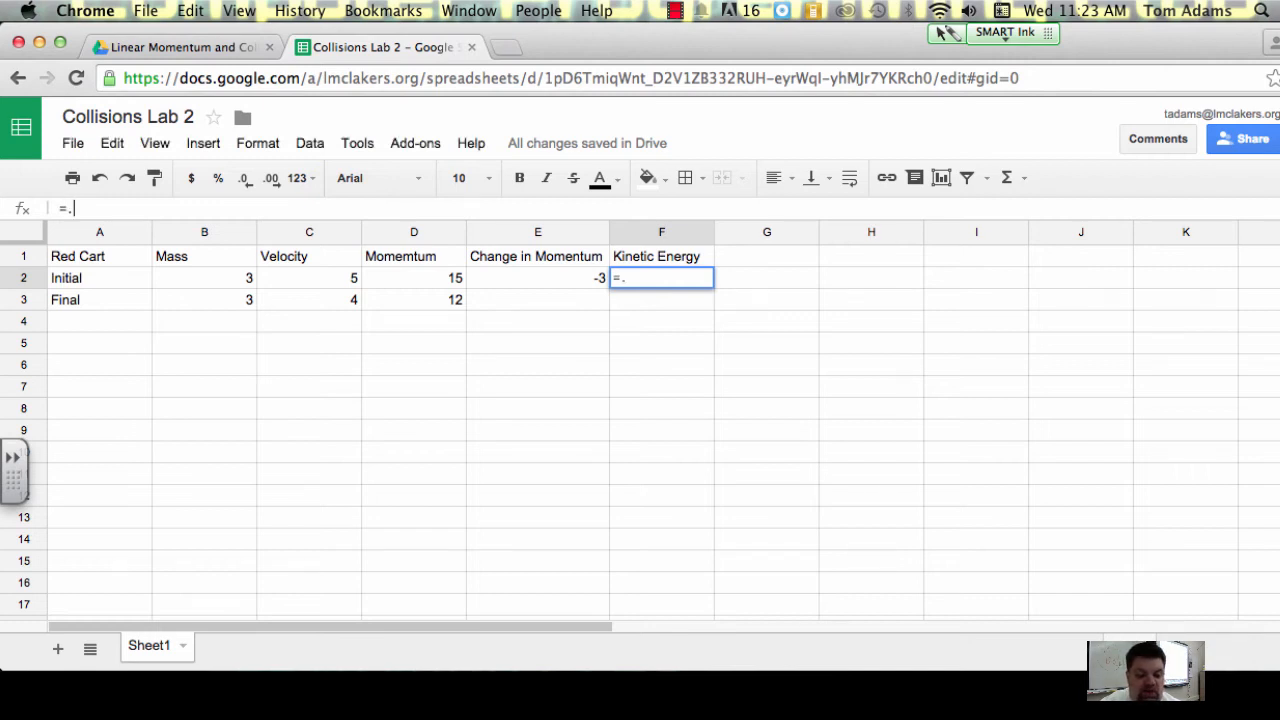
pyautogui.write('.5')
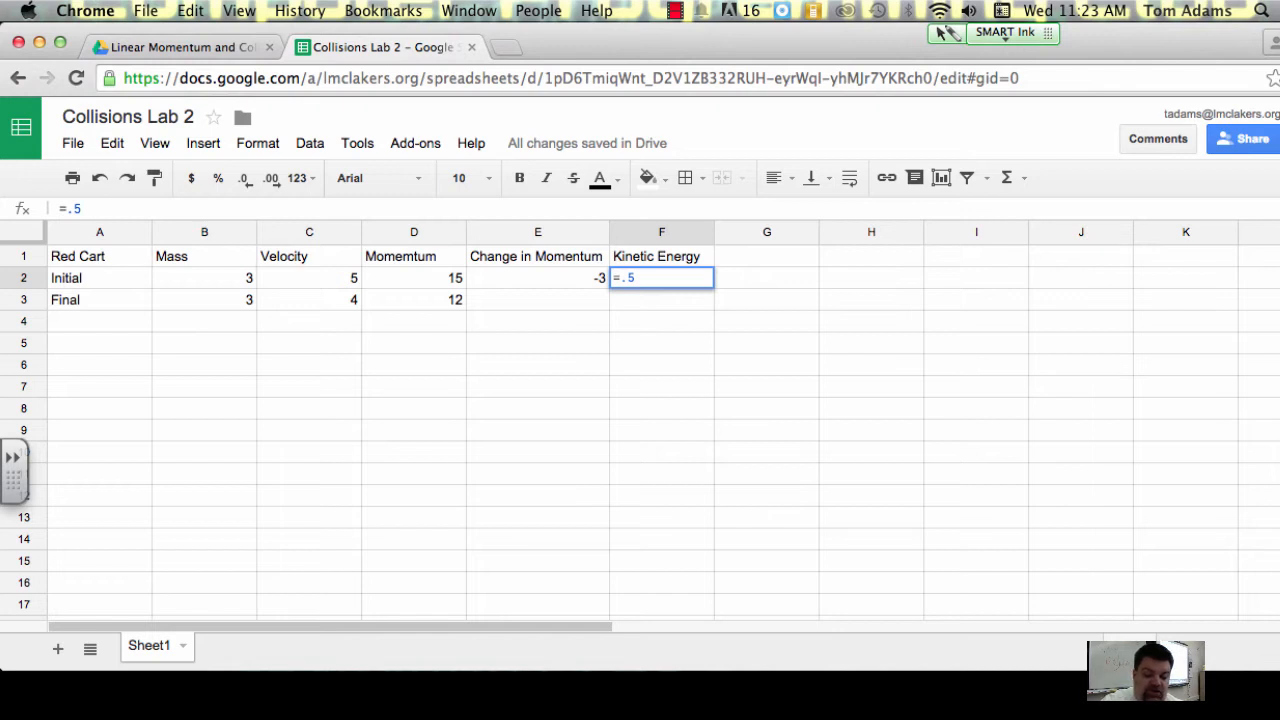
pyautogui.write('*')
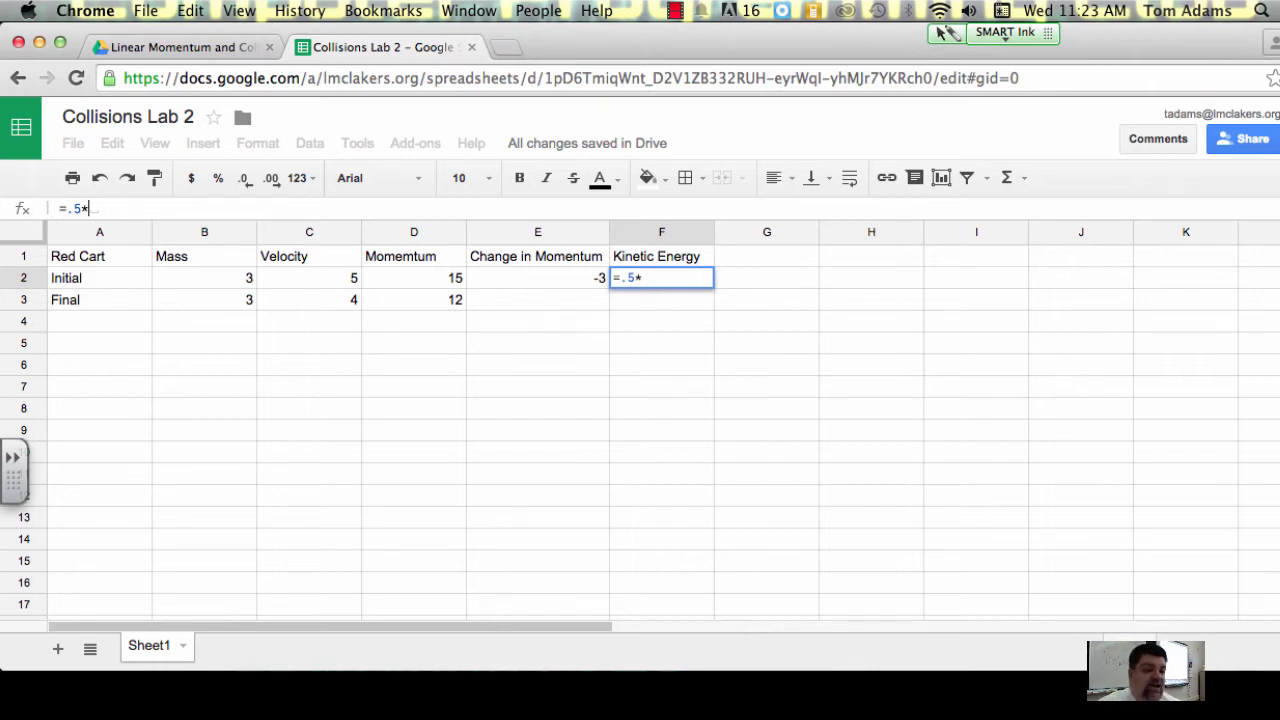
pyautogui.click(227, 276)
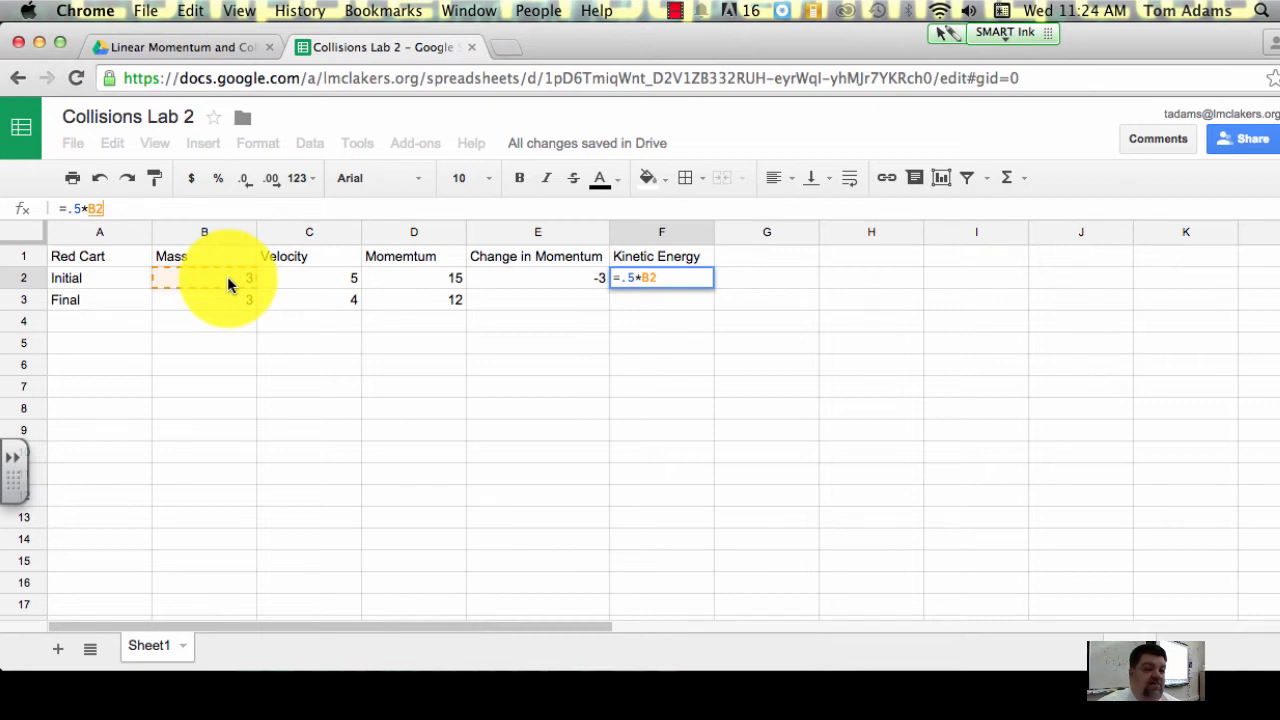
pyautogui.write('*')
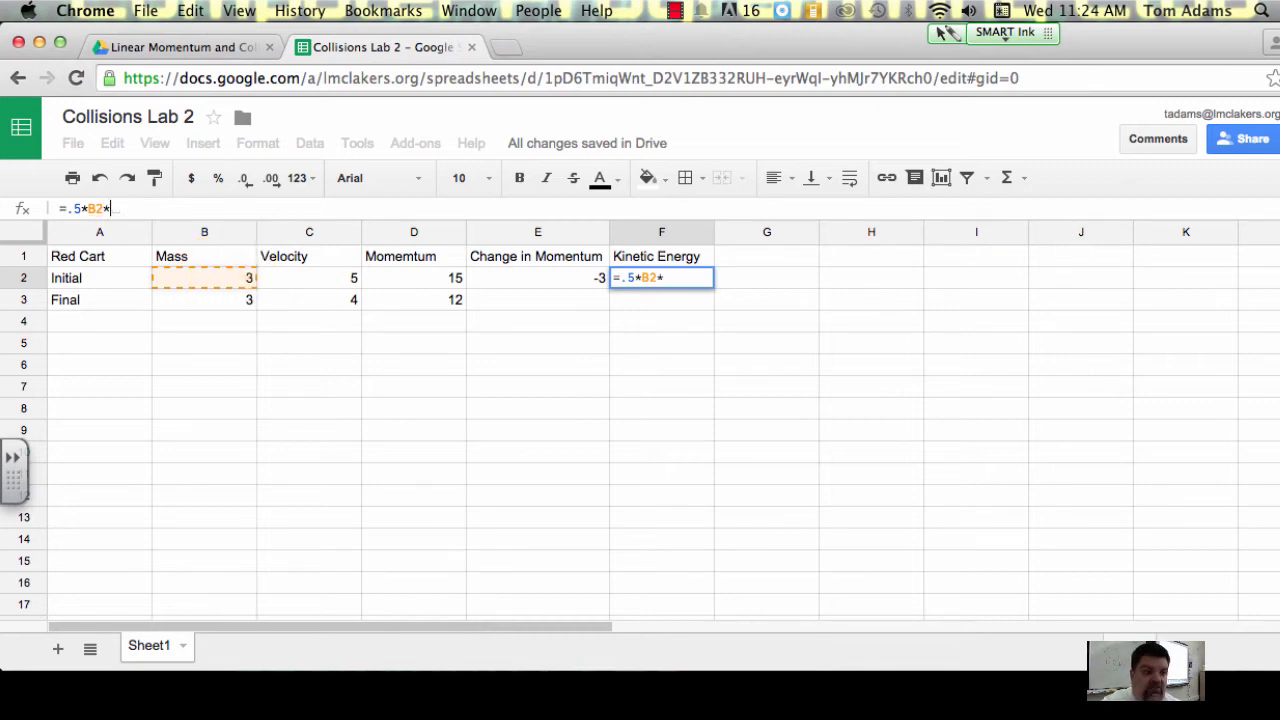
pyautogui.click(323, 288)
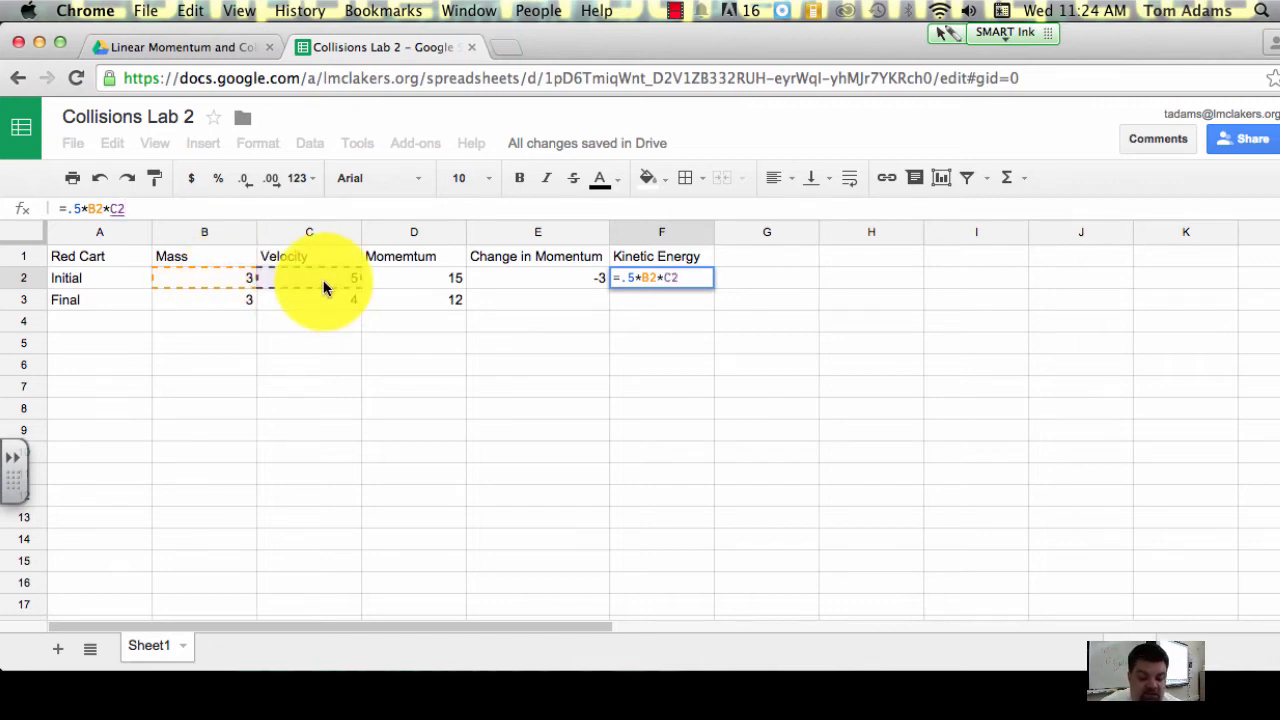
pyautogui.write('^')
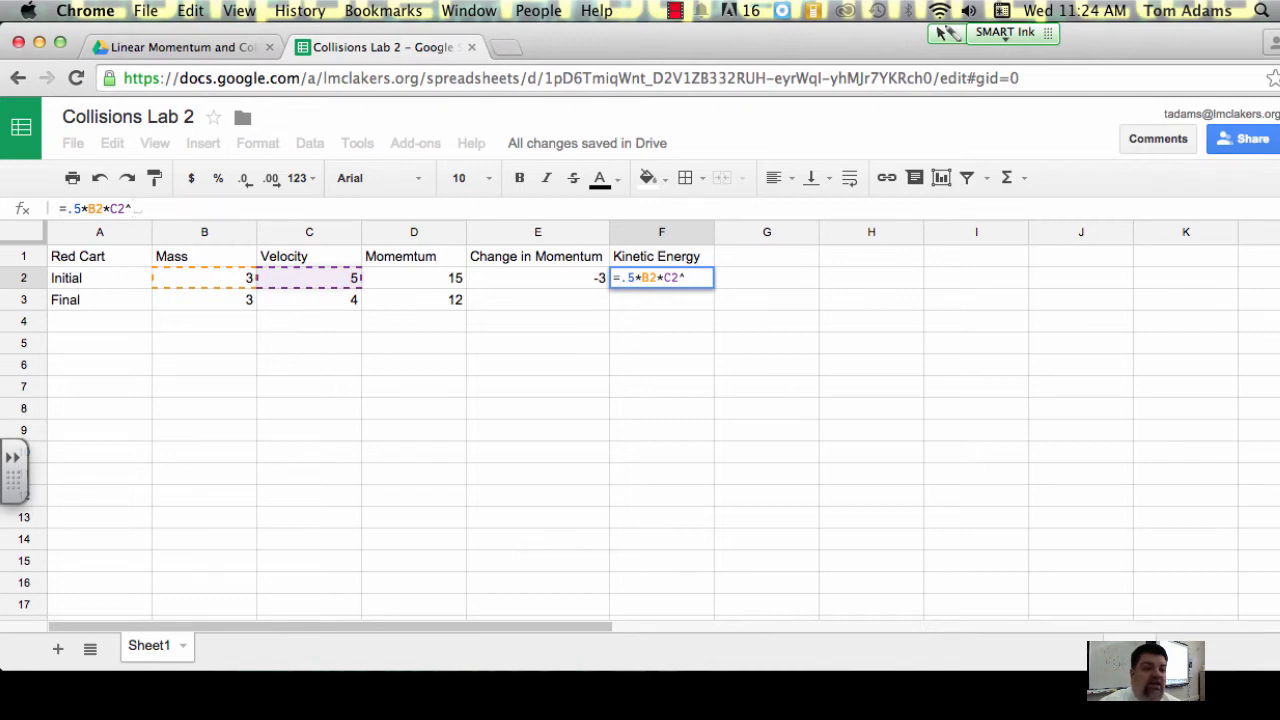
pyautogui.write('2')
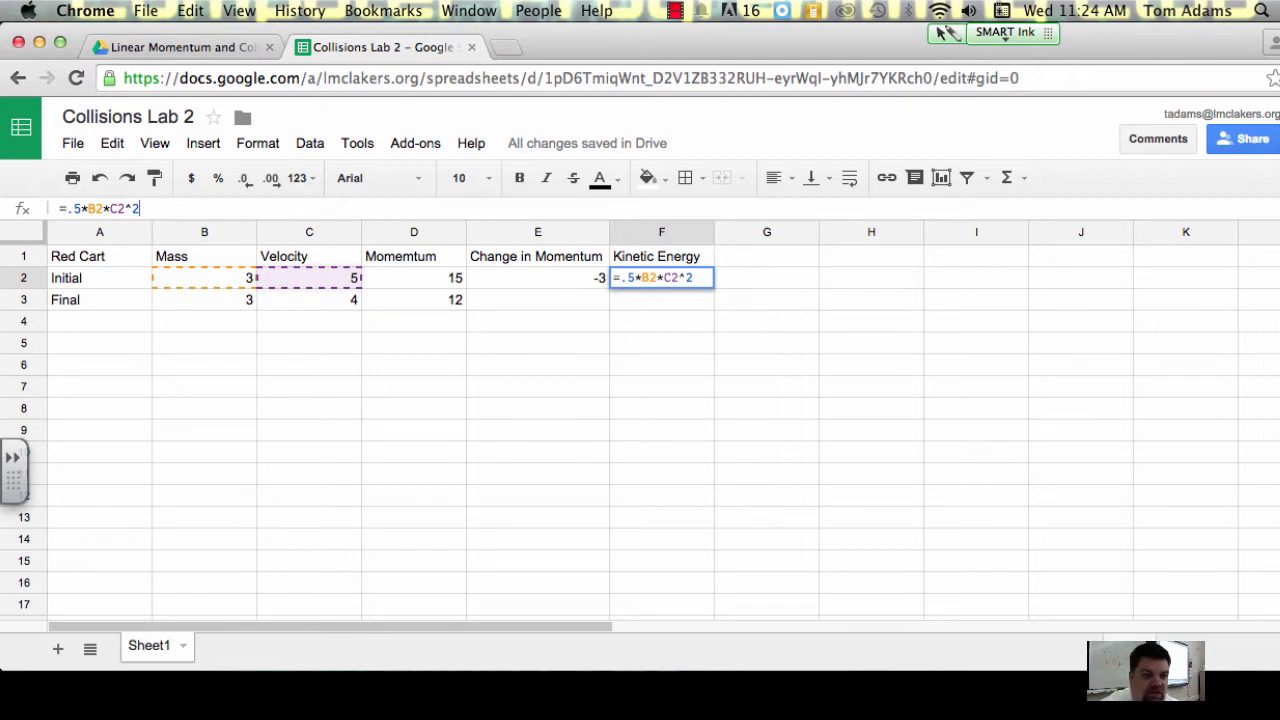
pyautogui.press('super+equal')
pyautogui.press('super+equal')
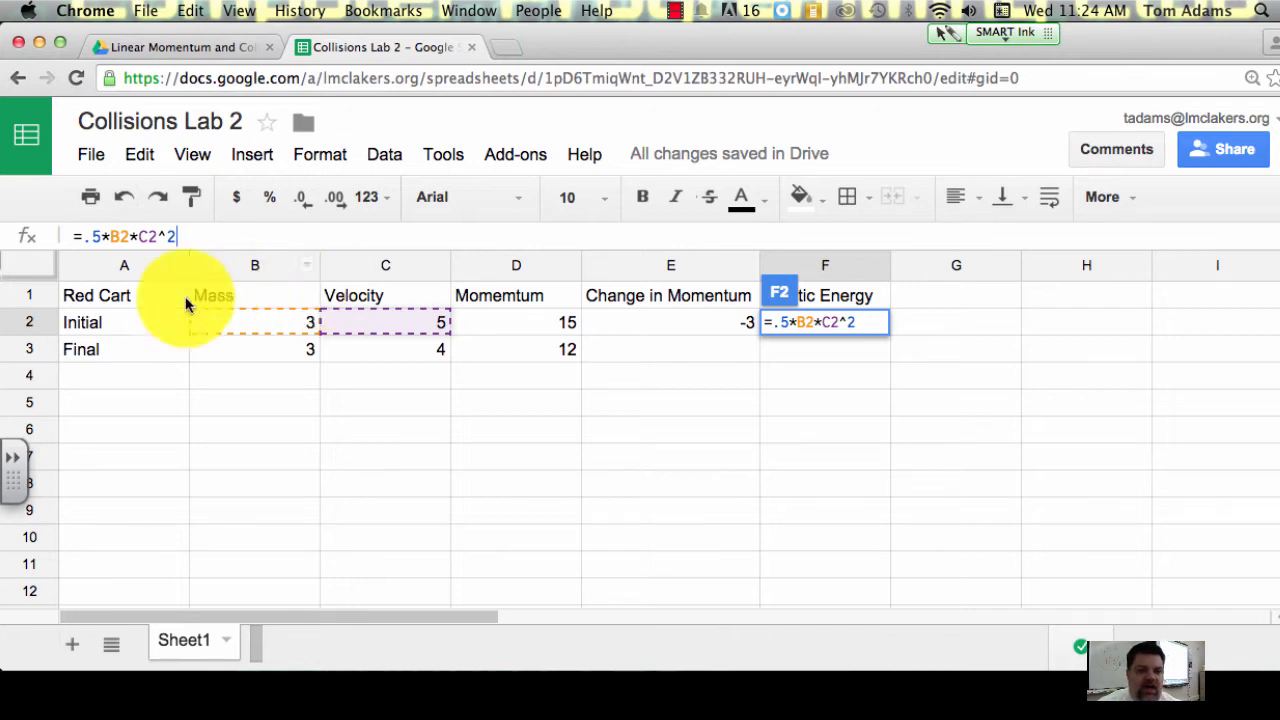
pyautogui.press('Return')
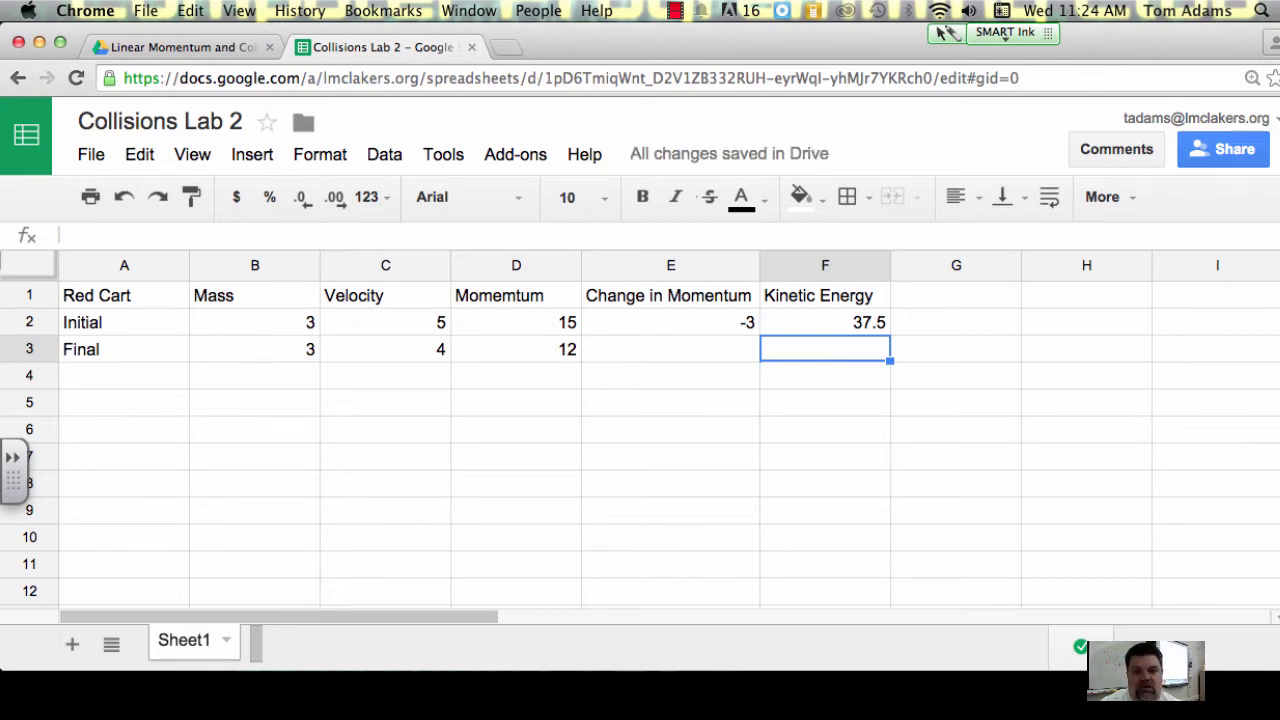
# Step: Add the unit to the mass heading in B1 so it reads Mass (Kg)
pyautogui.click(313, 328)
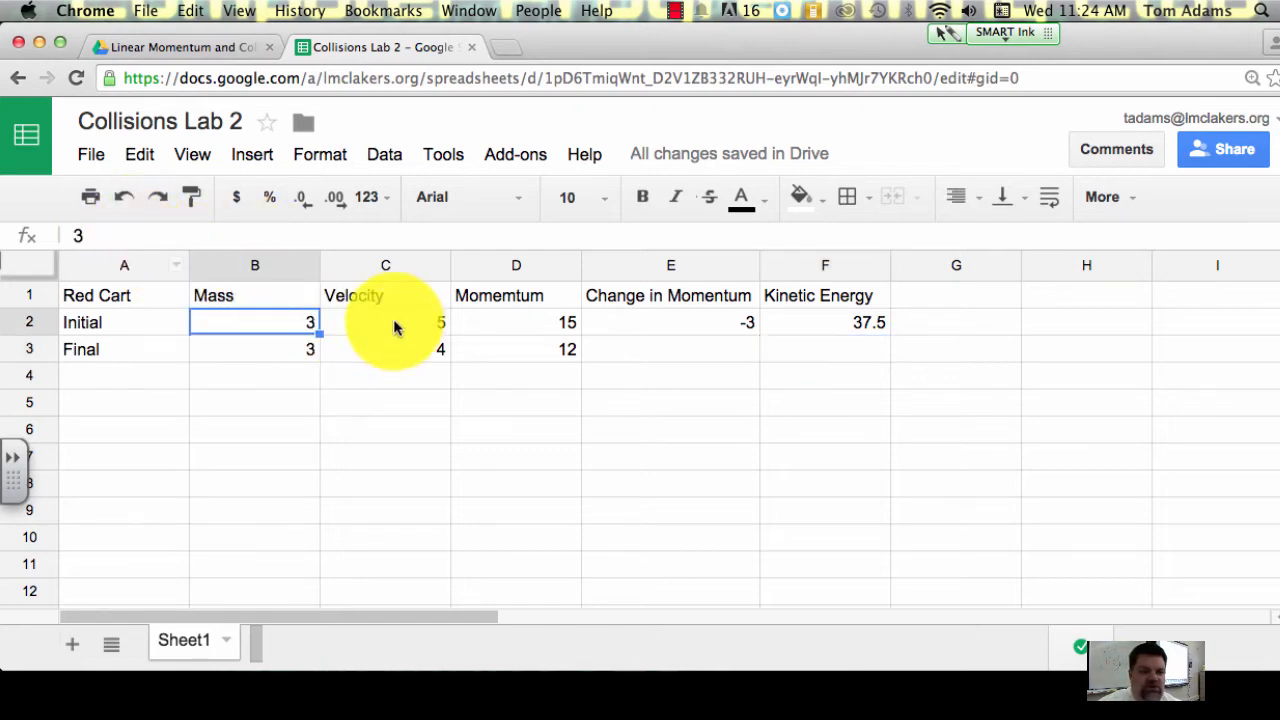
pyautogui.click(306, 294)
pyautogui.click(155, 235)
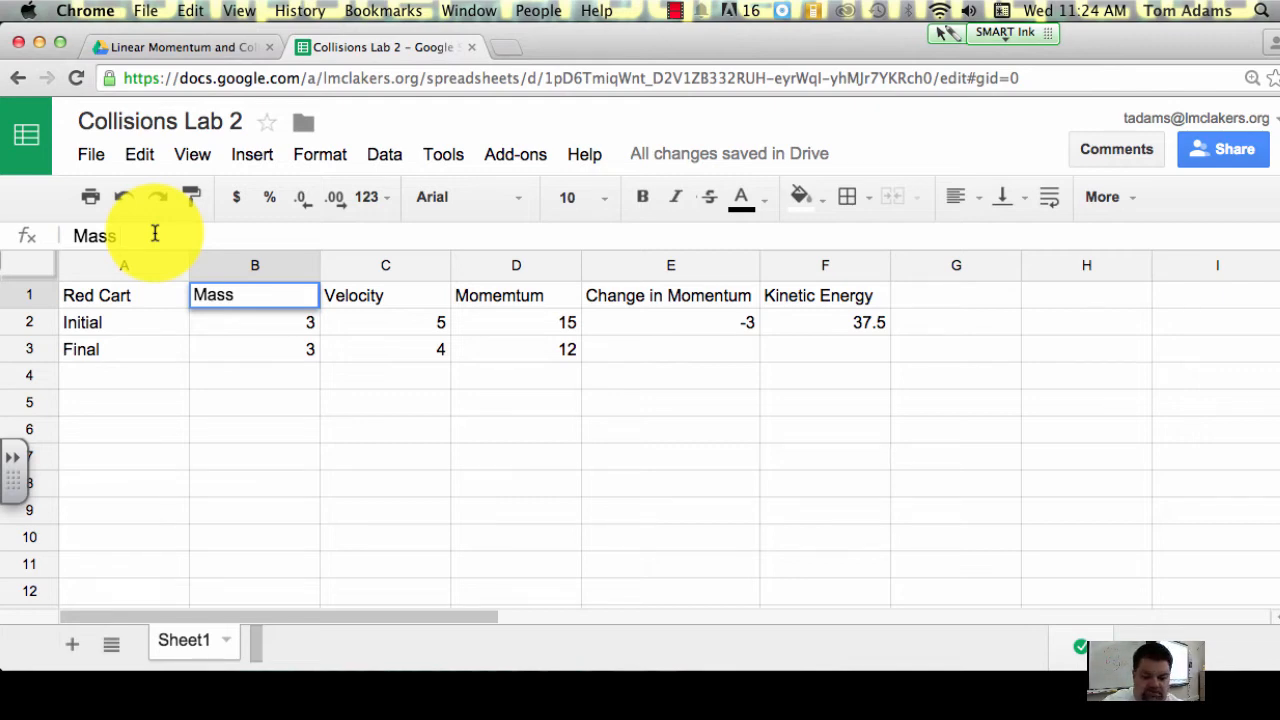
pyautogui.write('(')
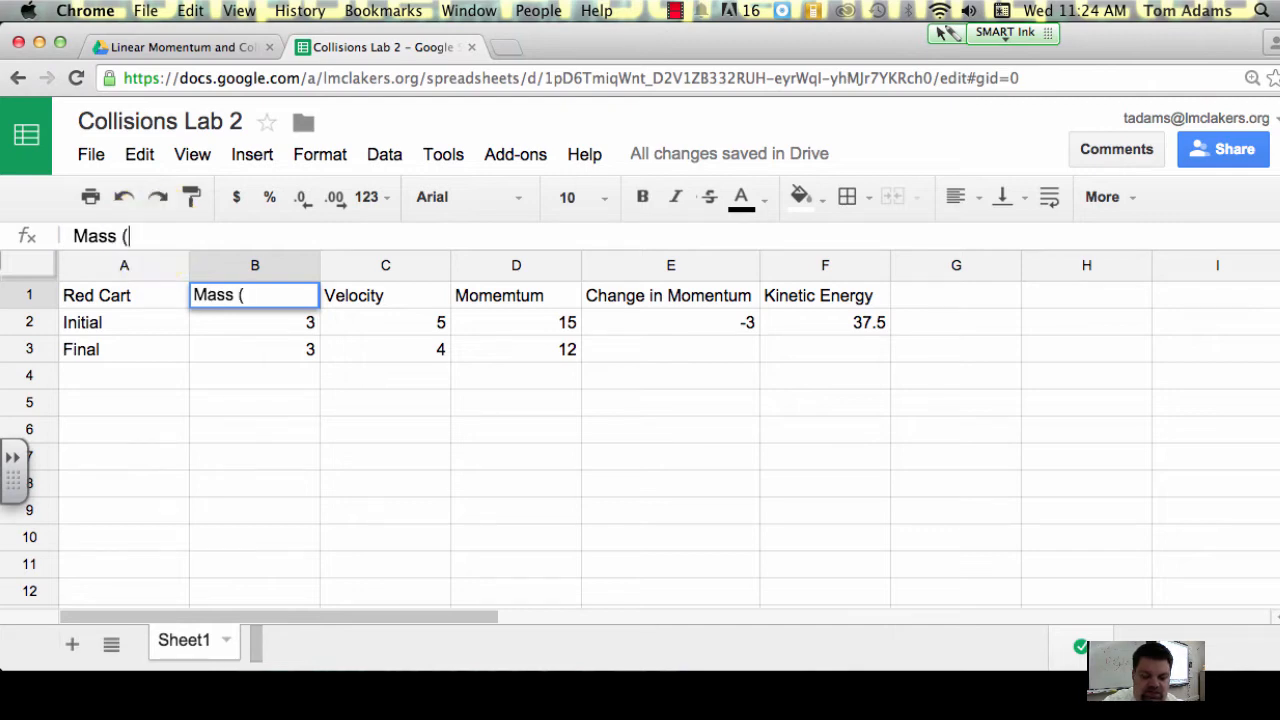
pyautogui.write('Kg)')
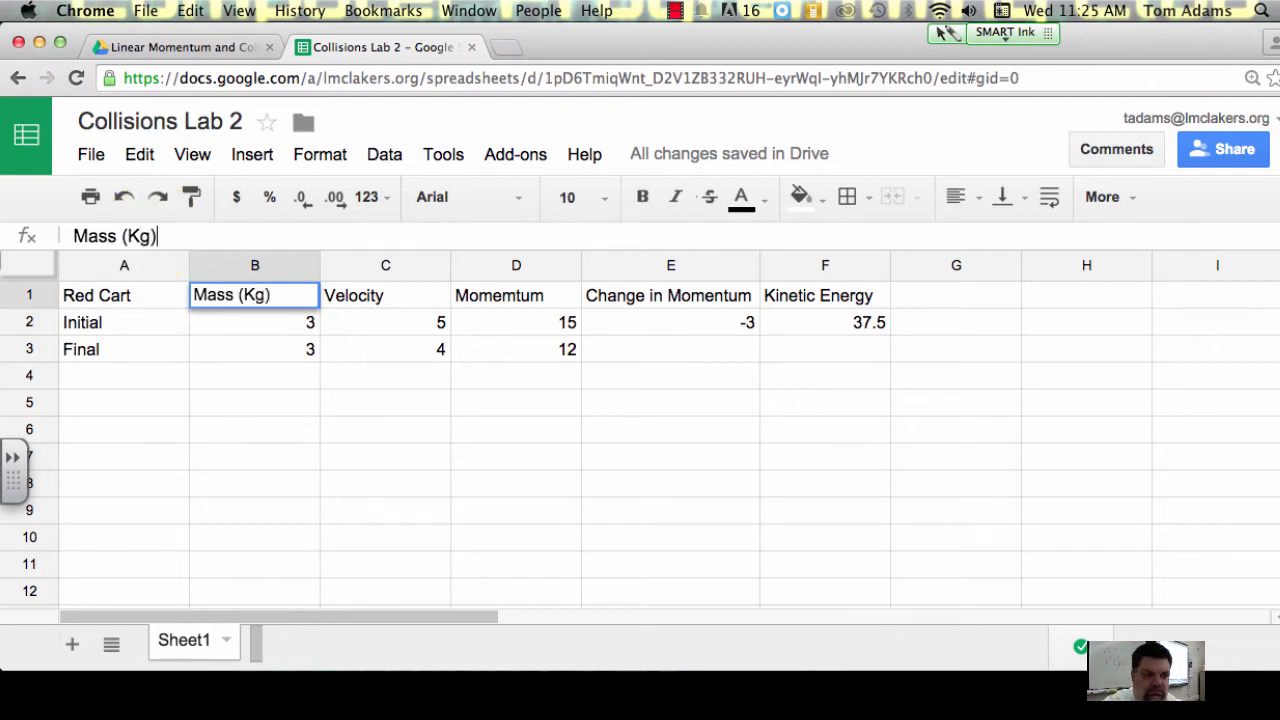
# Step: Add the unit to the velocity heading in C1 so it reads Velocity (m/s)
pyautogui.click(416, 303)
pyautogui.click(249, 237)
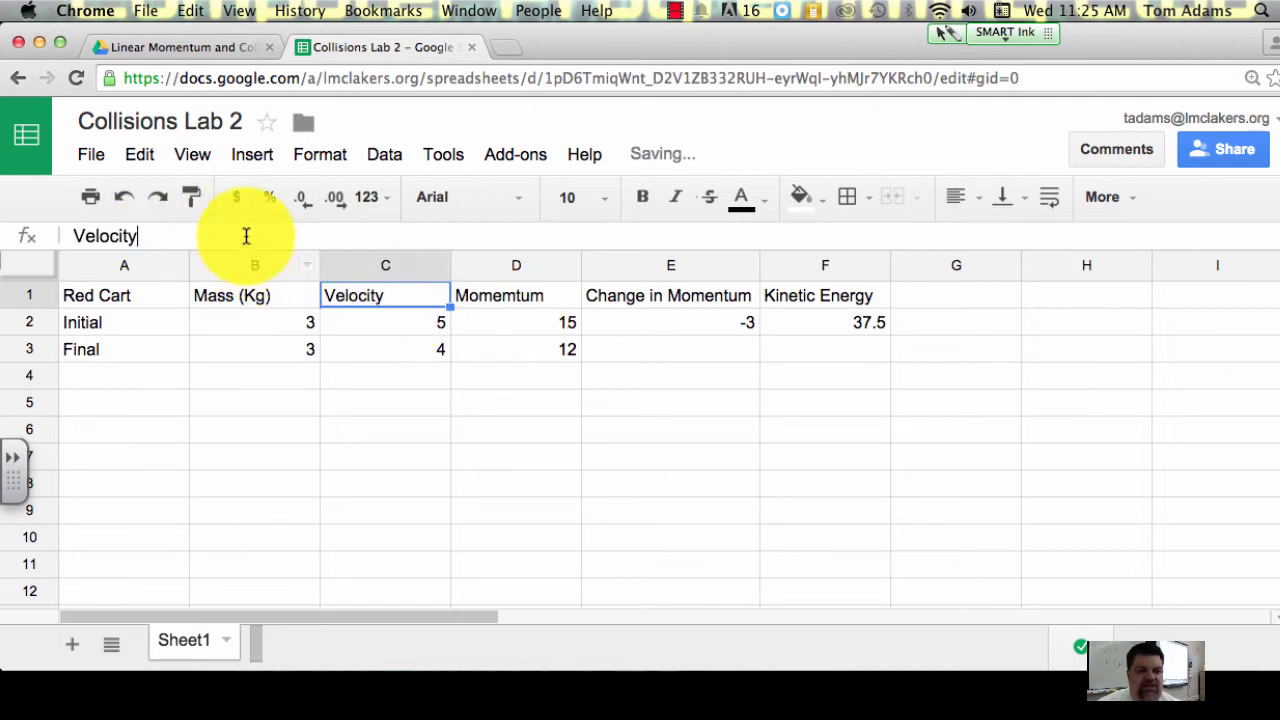
pyautogui.write('(m')
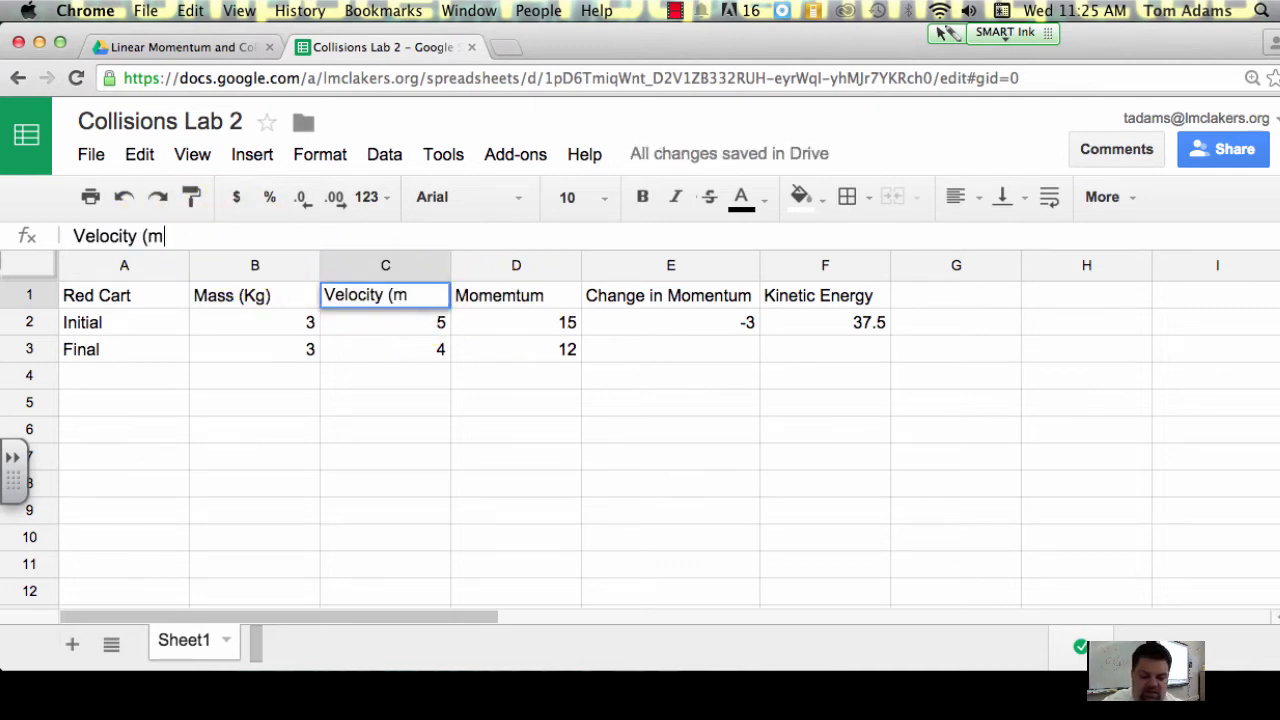
pyautogui.write('/s)')
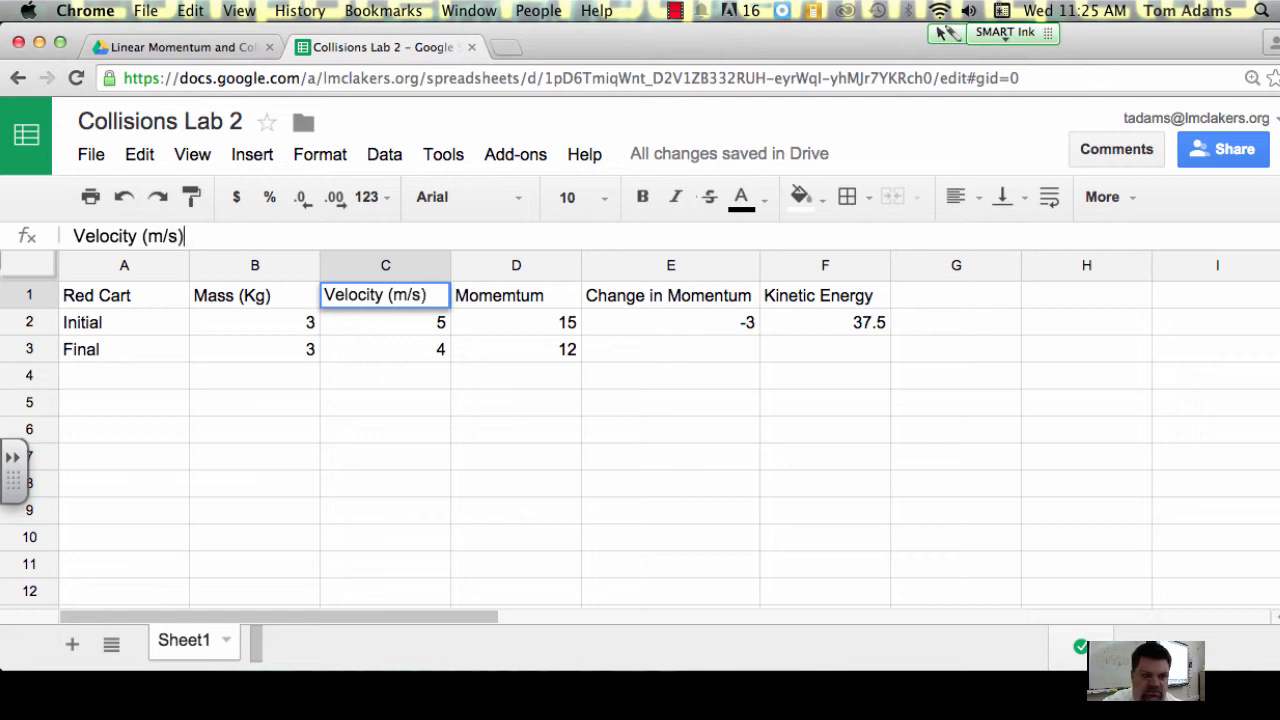
# Step: Add the unit (Kg*m/s) to the end of the momentum heading in D1
pyautogui.click(300, 234)
pyautogui.write('(')
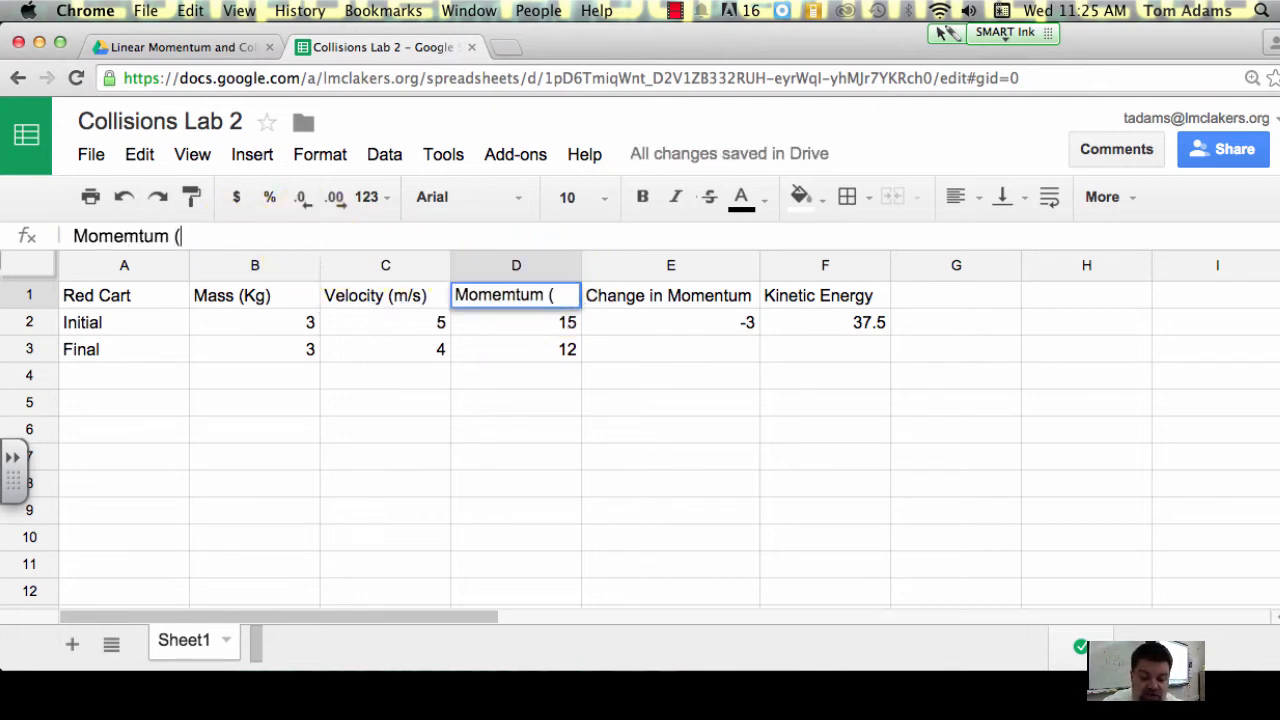
pyautogui.write('KG')
pyautogui.press('BackSpace')
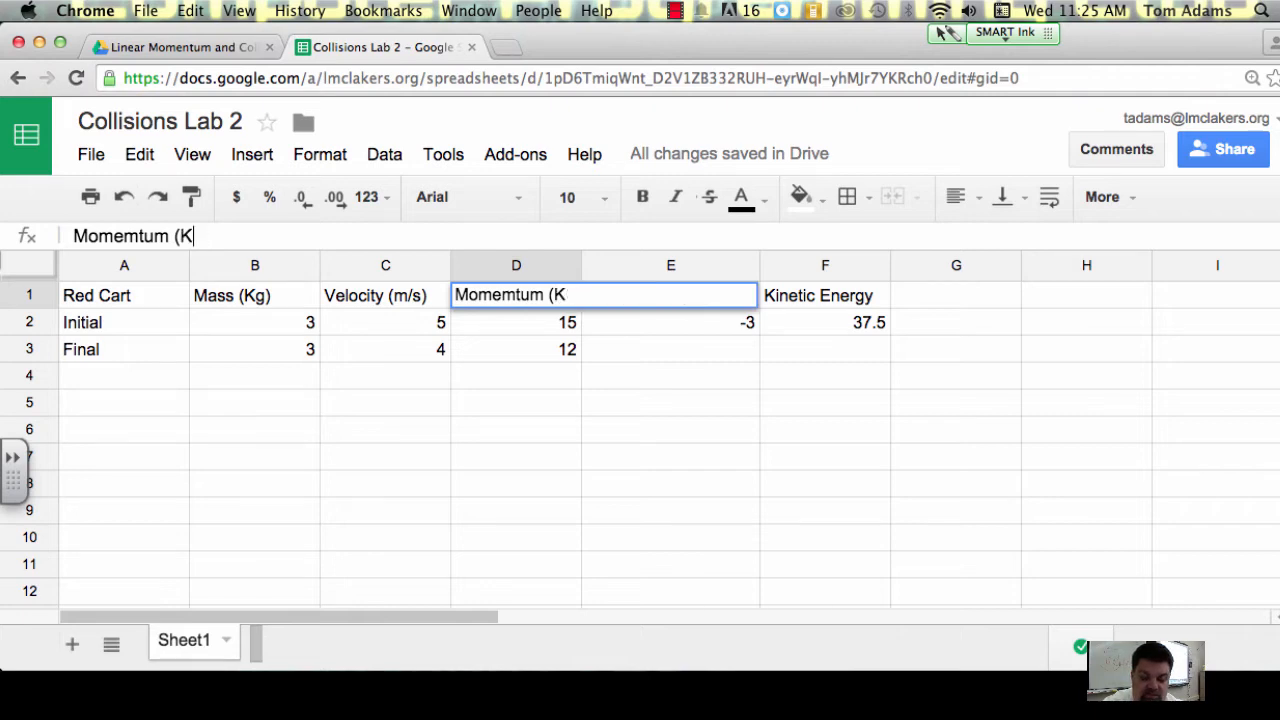
pyautogui.write('g*m')
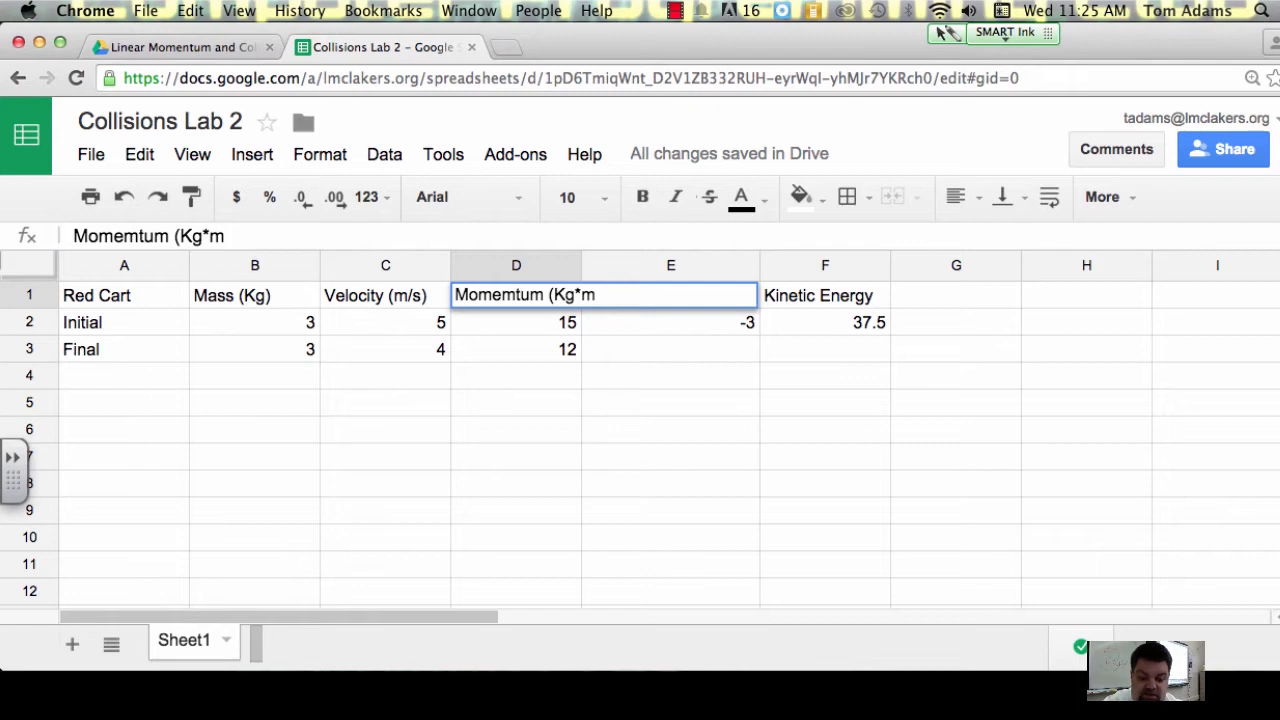
pyautogui.write('/s)')
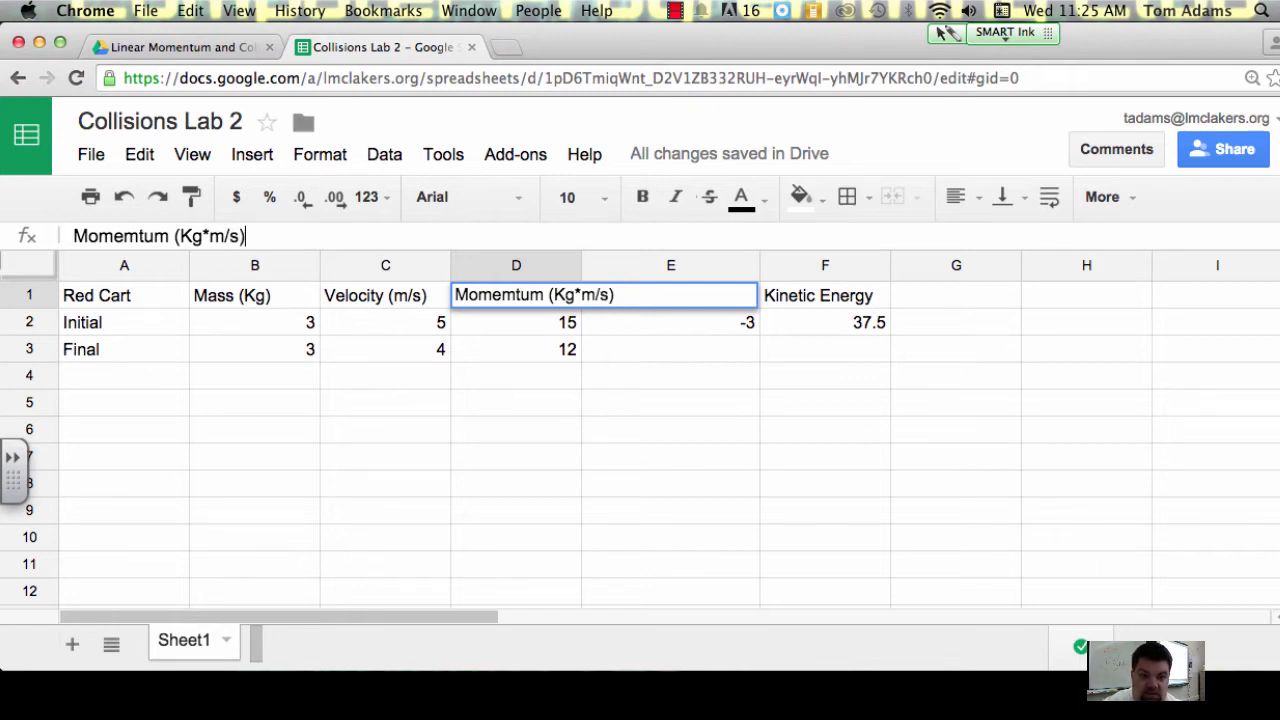
pyautogui.click(743, 393)
# Step: Copy the unit (Kg*m/s) from the D1 heading and append it to the Change in Momentum heading in E1
pyautogui.click(680, 311)
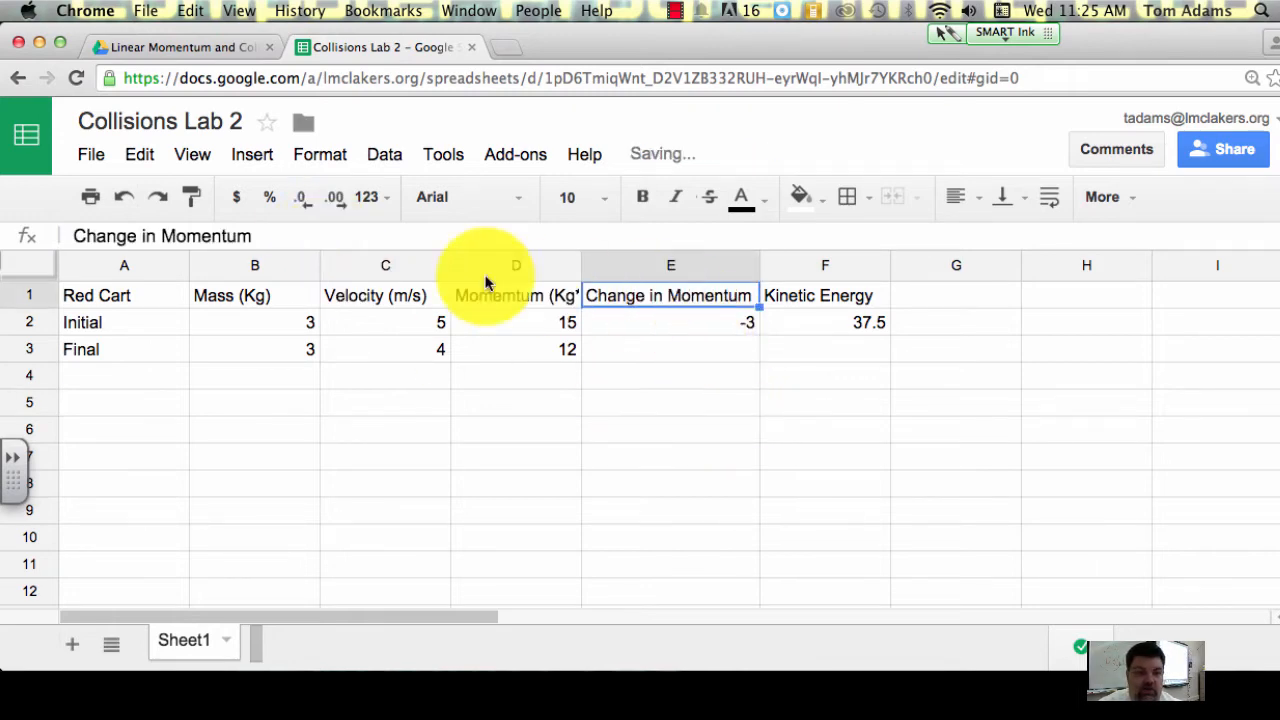
pyautogui.click(515, 295)
pyautogui.click(230, 236)
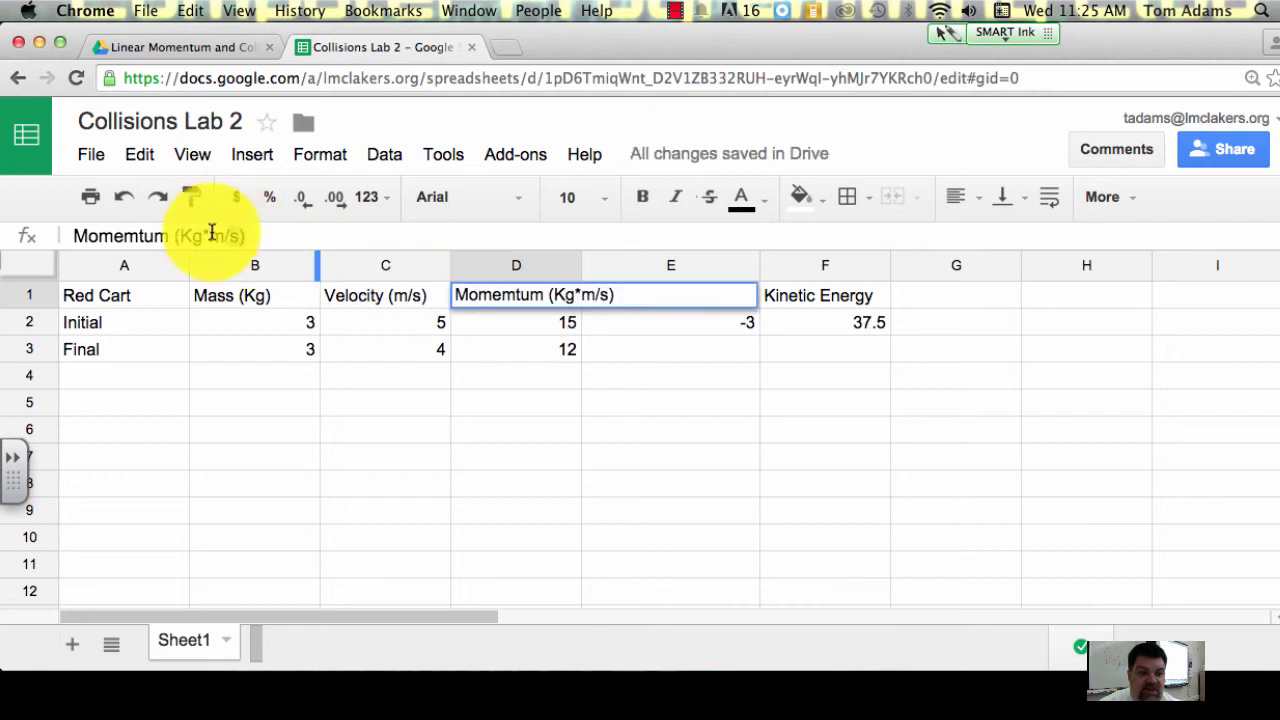
pyautogui.moveTo(177, 236); pyautogui.dragTo(271, 245)
pyautogui.hotkey('ctrl', 'c')
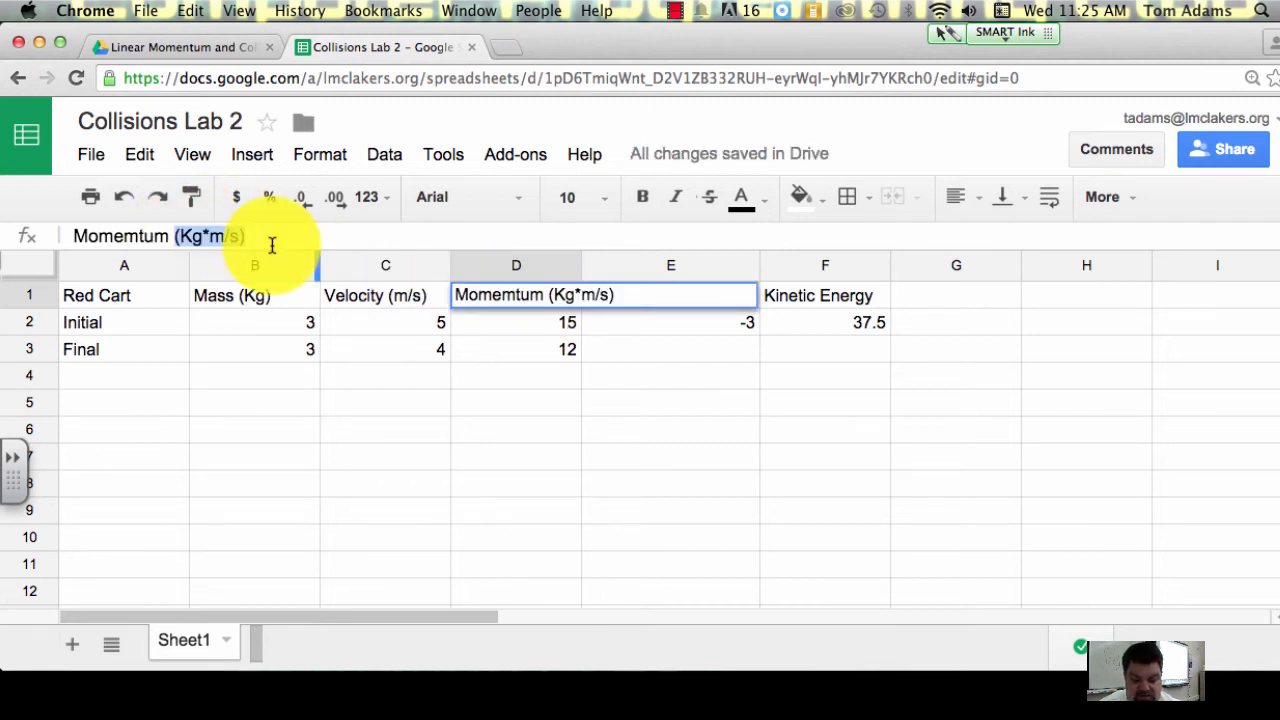
pyautogui.click(688, 331)
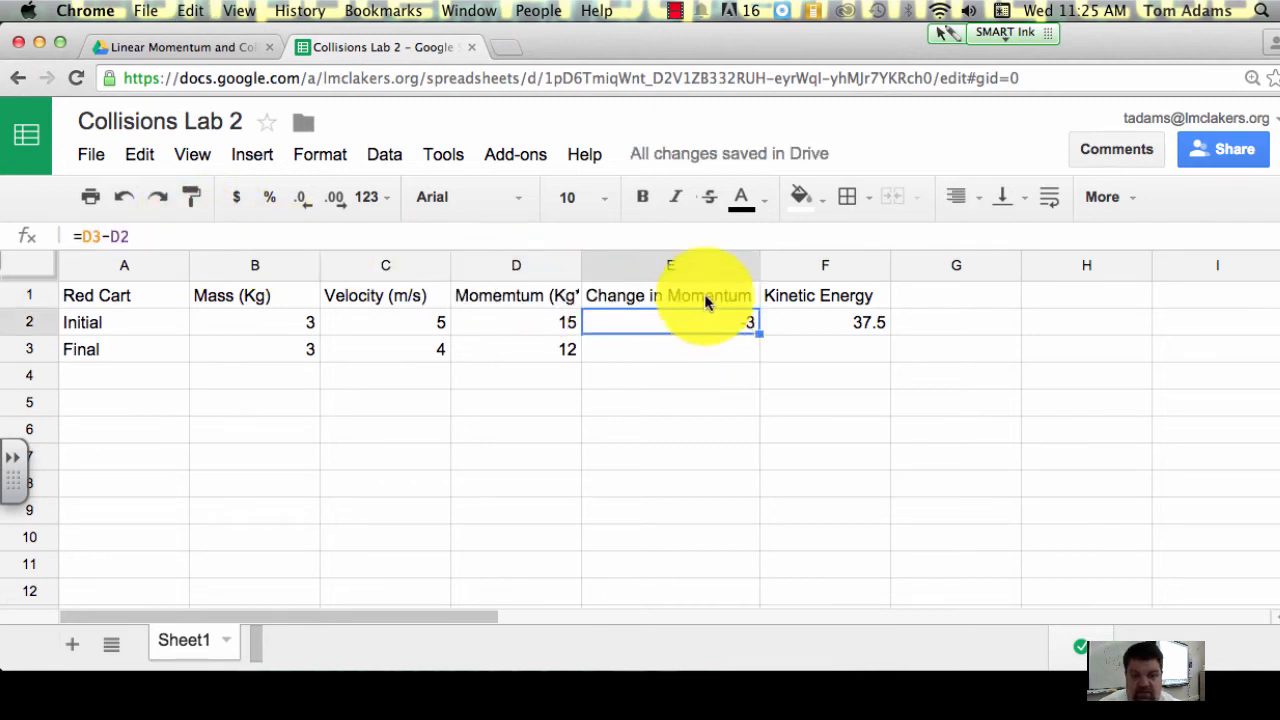
pyautogui.click(676, 291)
pyautogui.click(417, 232)
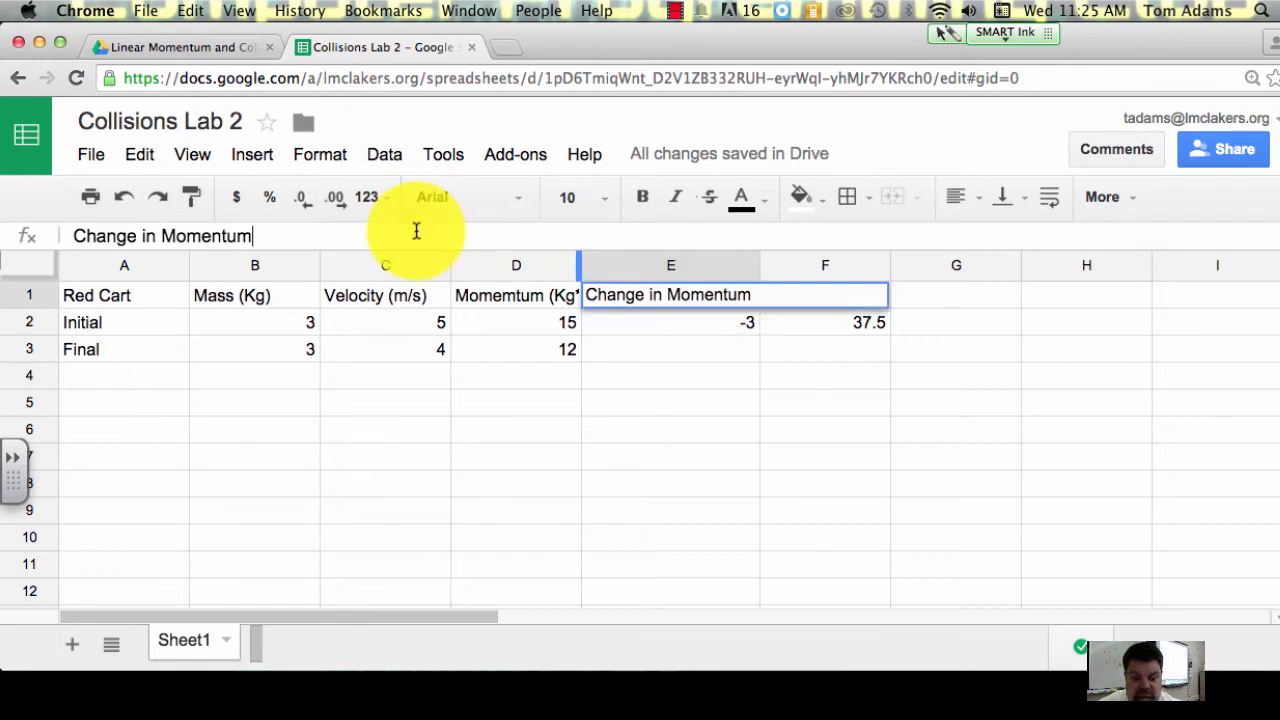
pyautogui.hotkey('ctrl', 'v')
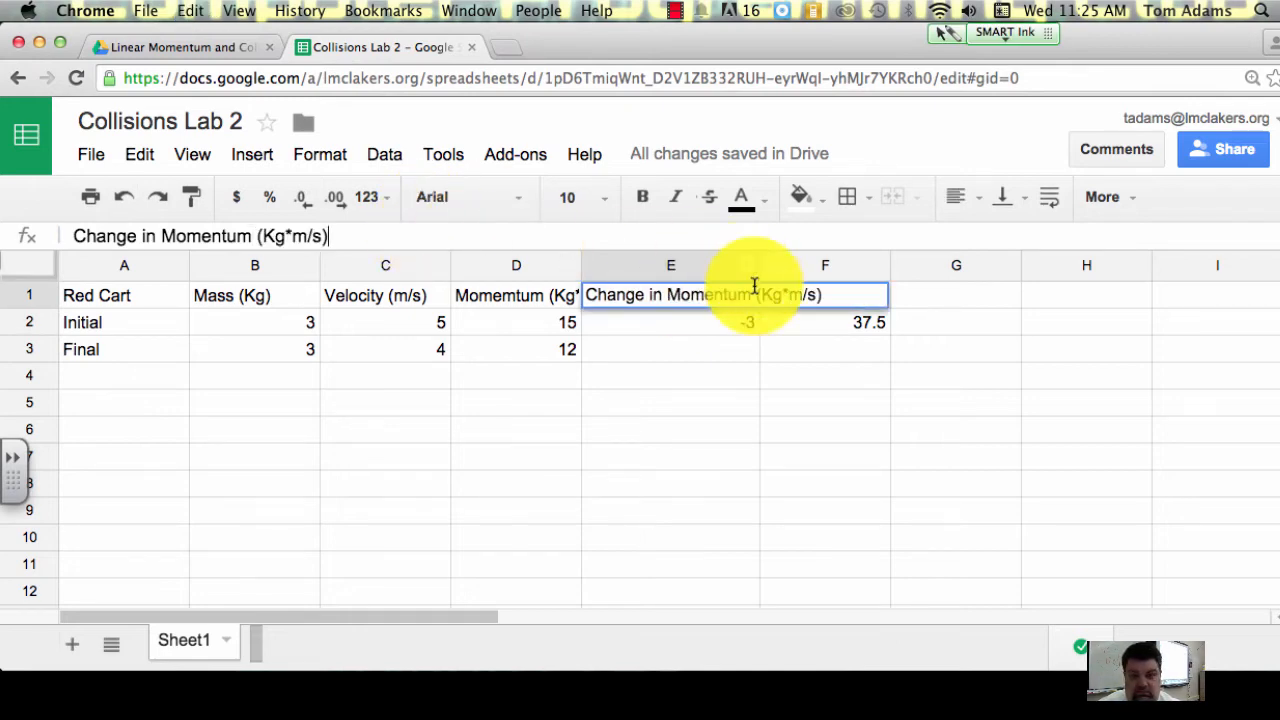
pyautogui.click(790, 345)
# Step: Add the unit to the kinetic energy heading in F1 so it reads Kinetic Energy (J)
pyautogui.click(845, 294)
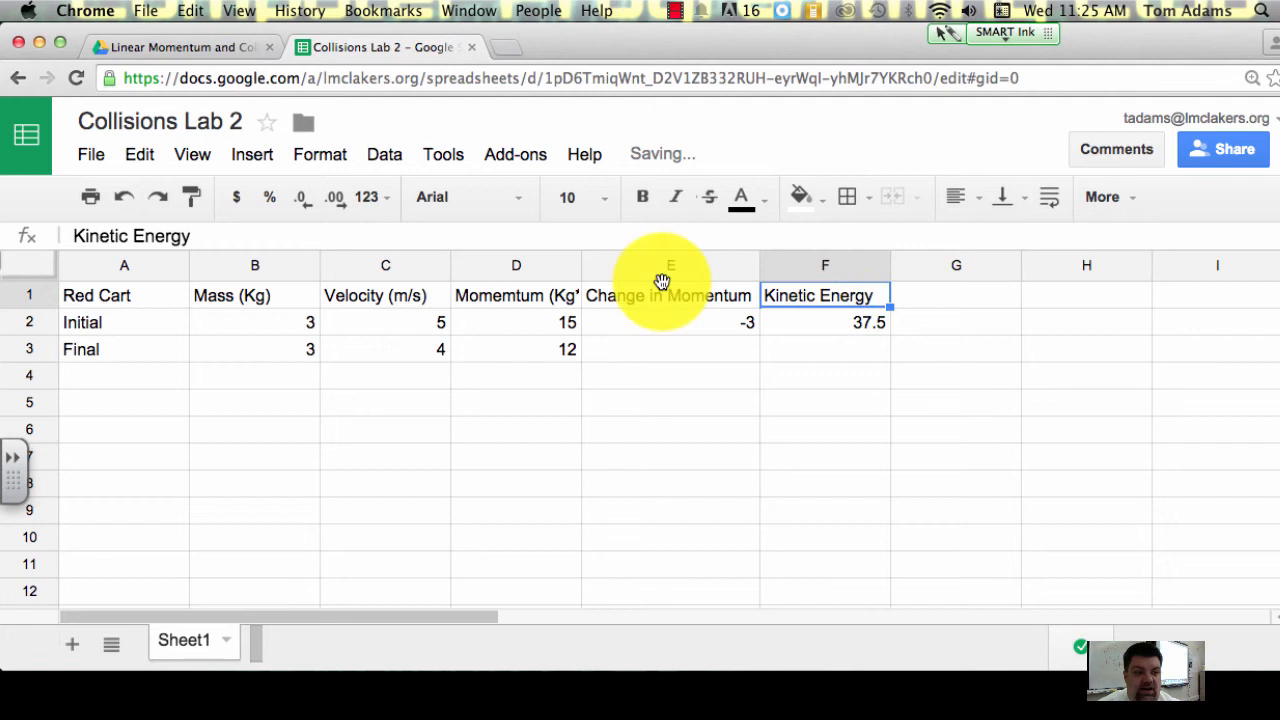
pyautogui.click(269, 237)
pyautogui.write('(')
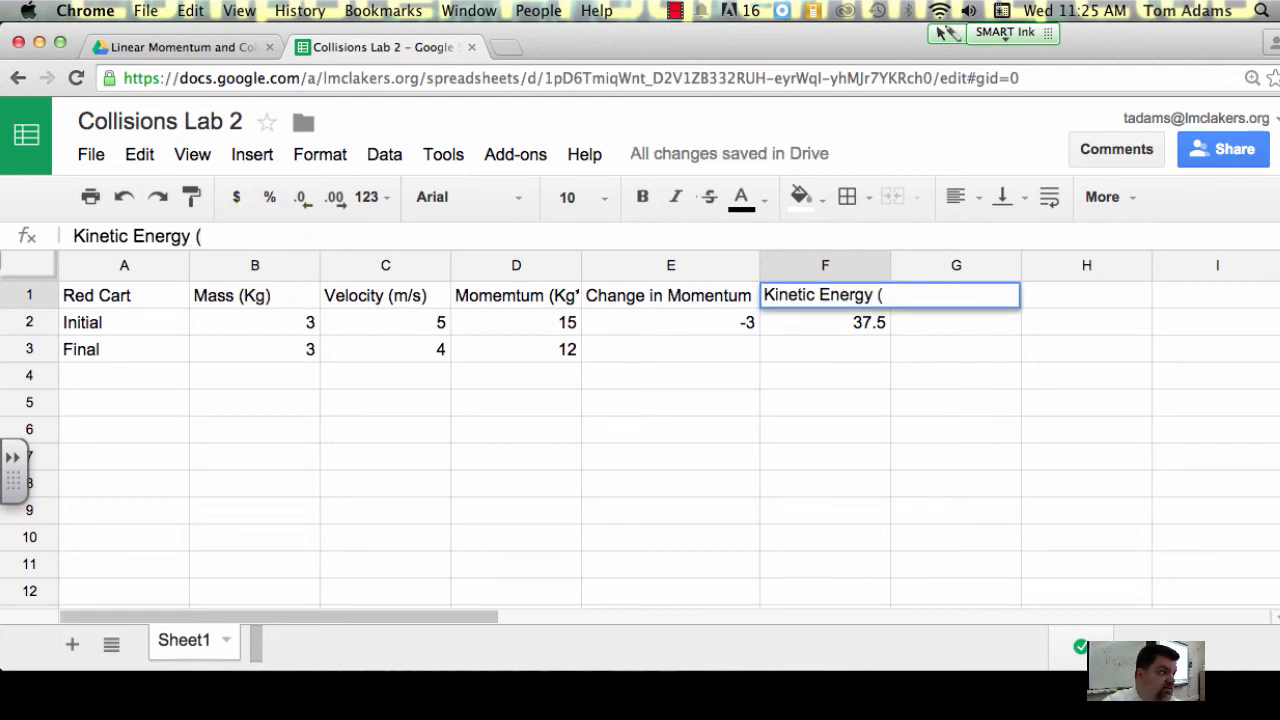
pyautogui.write('J')
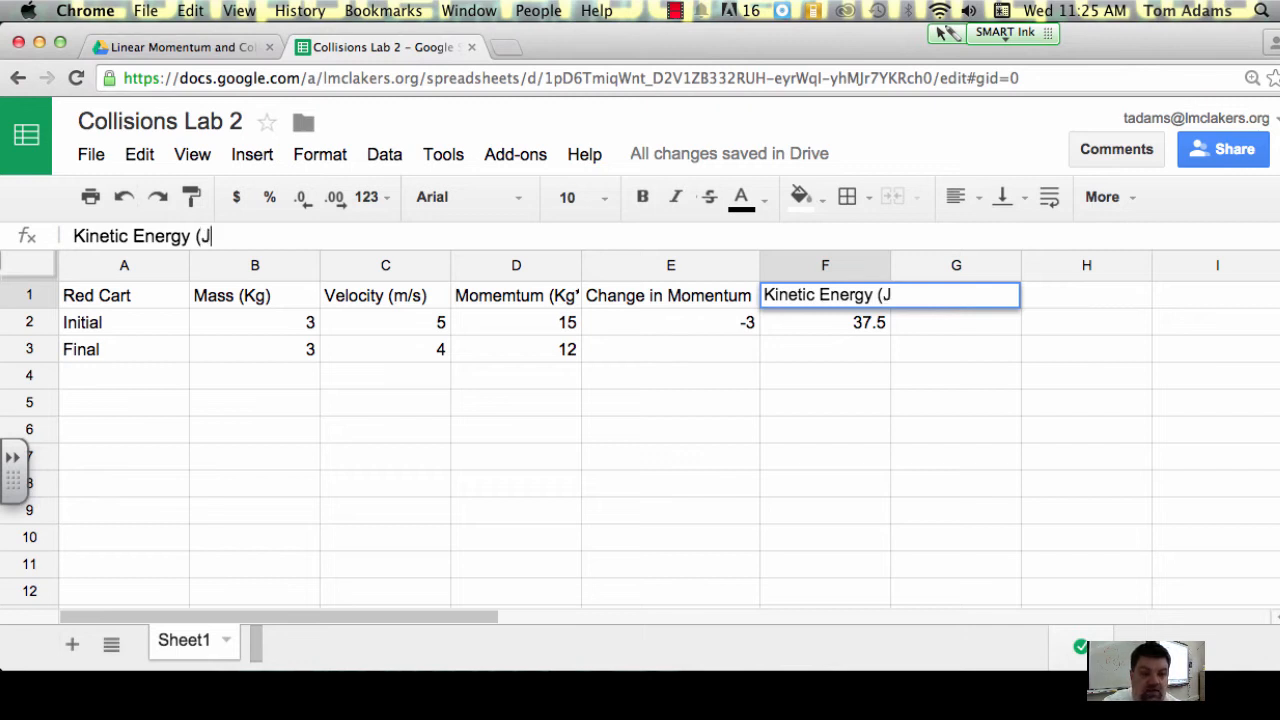
pyautogui.write(')')
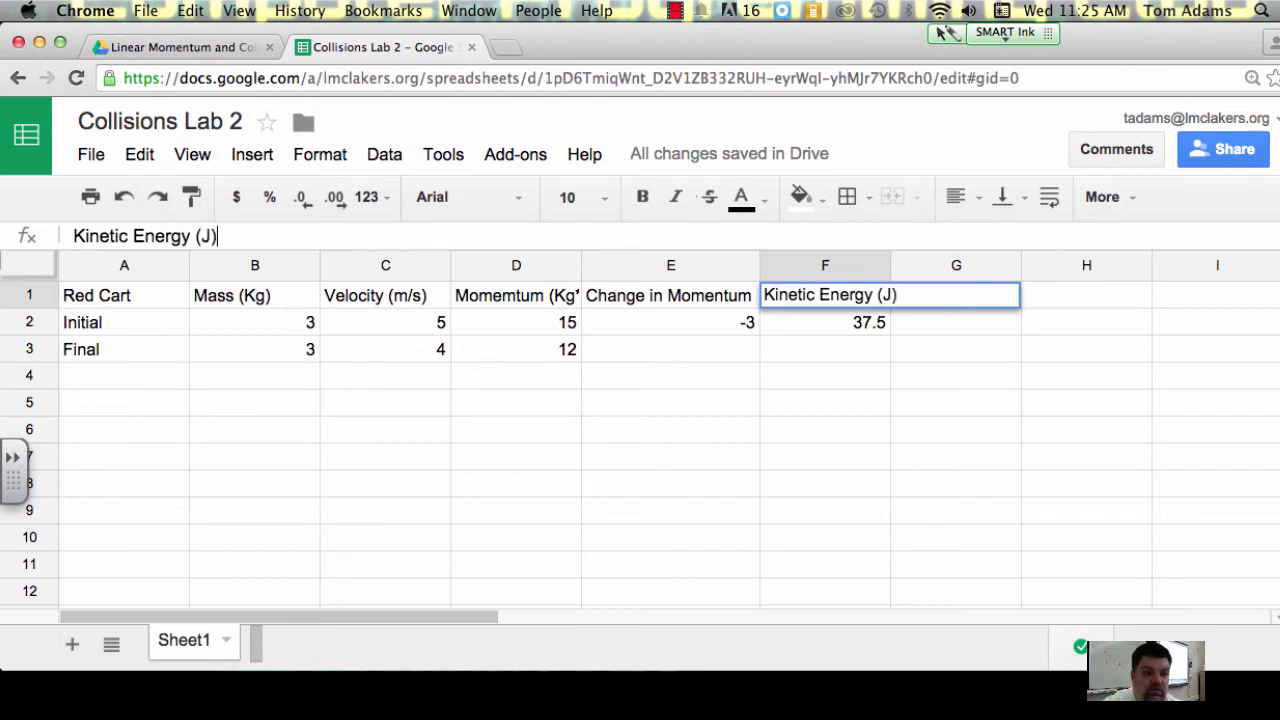
pyautogui.click(616, 311)
# Step: Widen columns D, E and F to fit their full headings with units
pyautogui.moveTo(582, 268); pyautogui.dragTo(608, 270)
pyautogui.moveTo(786, 265); pyautogui.dragTo(832, 268)
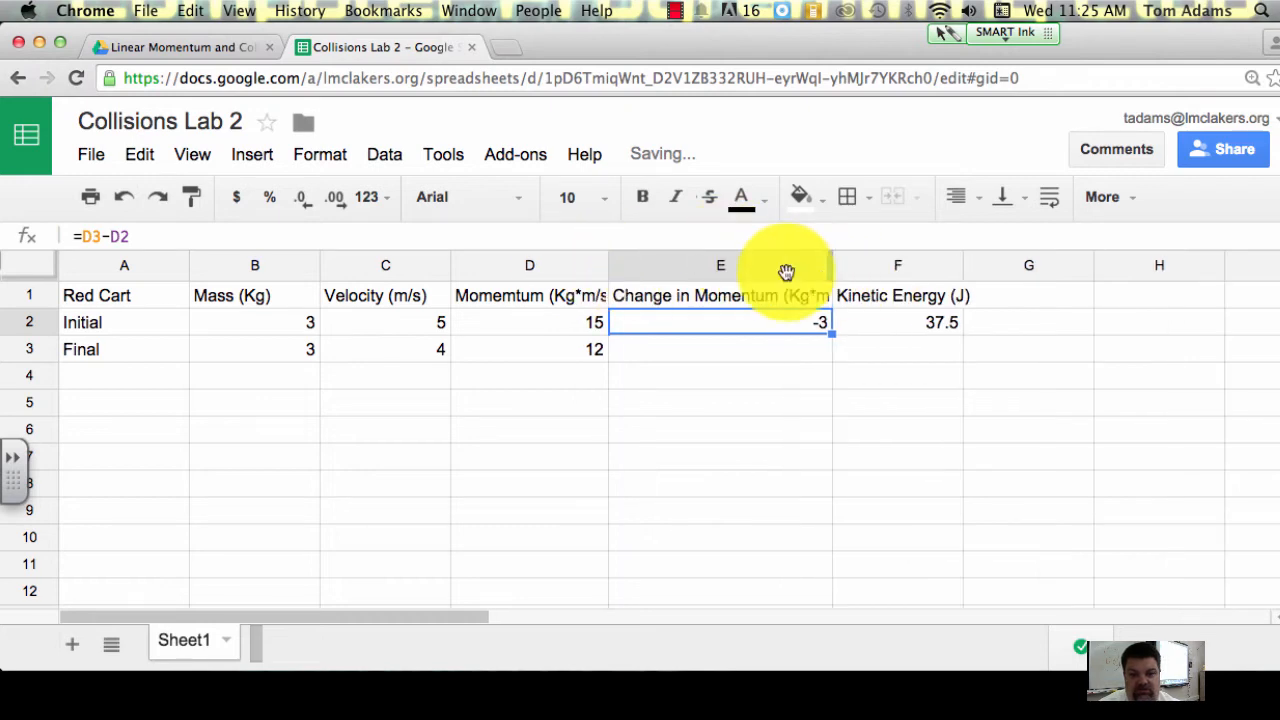
pyautogui.moveTo(604, 269); pyautogui.dragTo(636, 267)
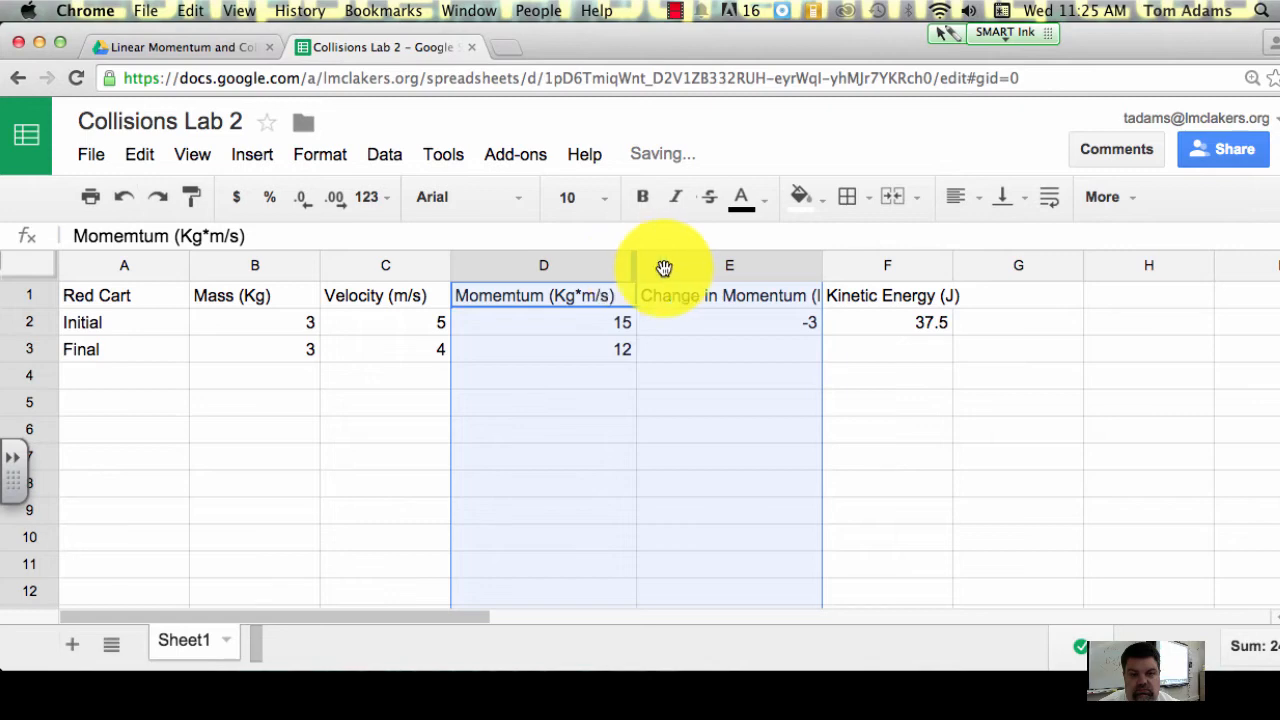
pyautogui.moveTo(823, 271); pyautogui.dragTo(908, 268)
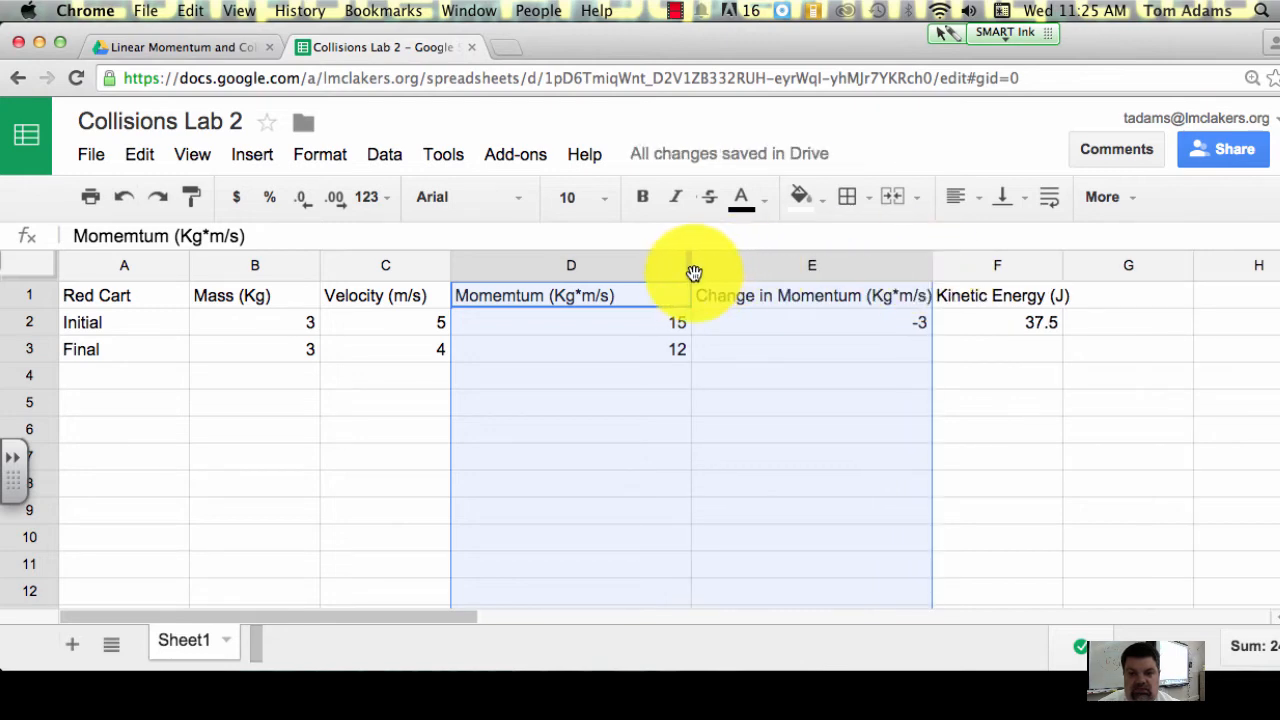
pyautogui.moveTo(690, 272); pyautogui.dragTo(626, 273)
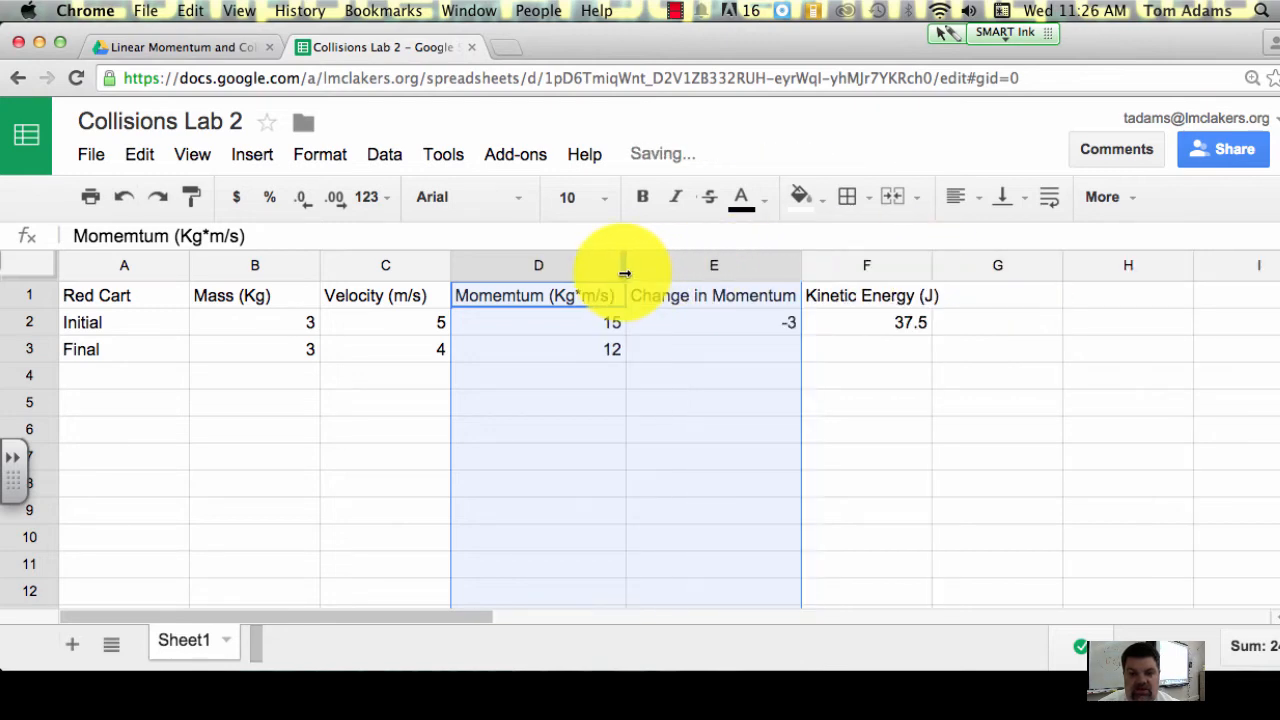
pyautogui.moveTo(803, 265); pyautogui.dragTo(874, 265)
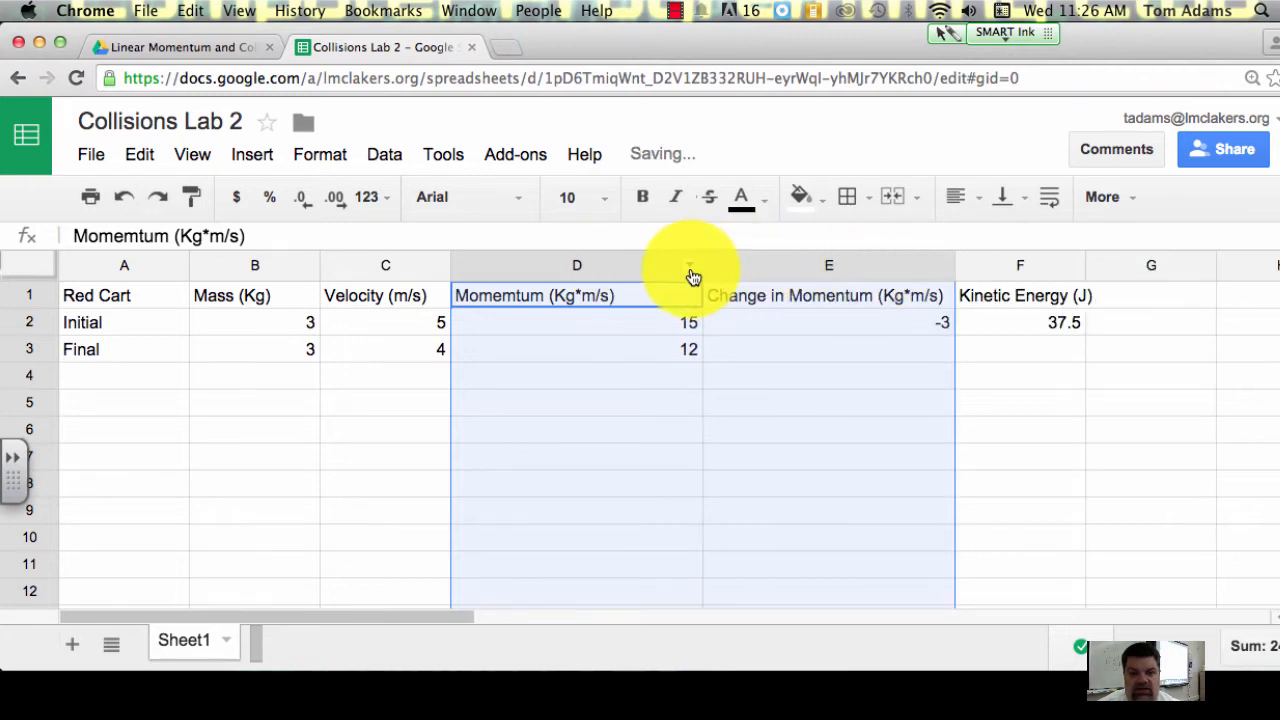
pyautogui.moveTo(703, 269); pyautogui.dragTo(632, 270)
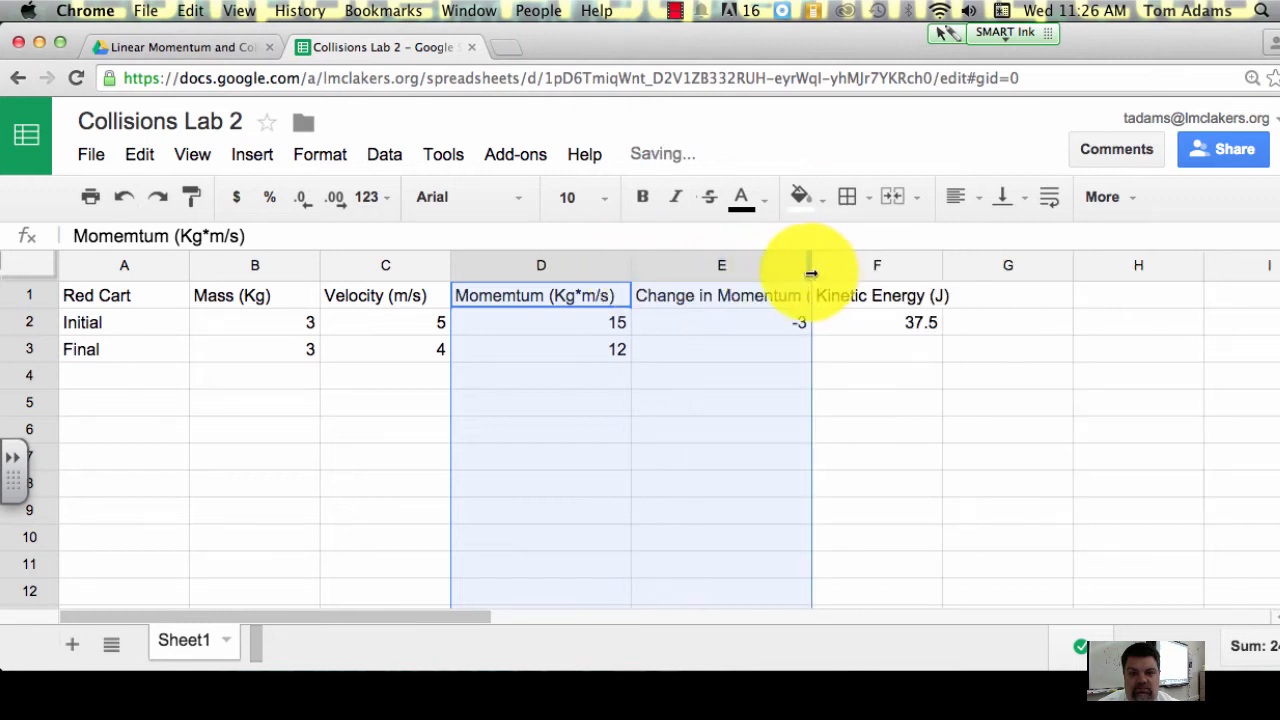
pyautogui.click(850, 267)
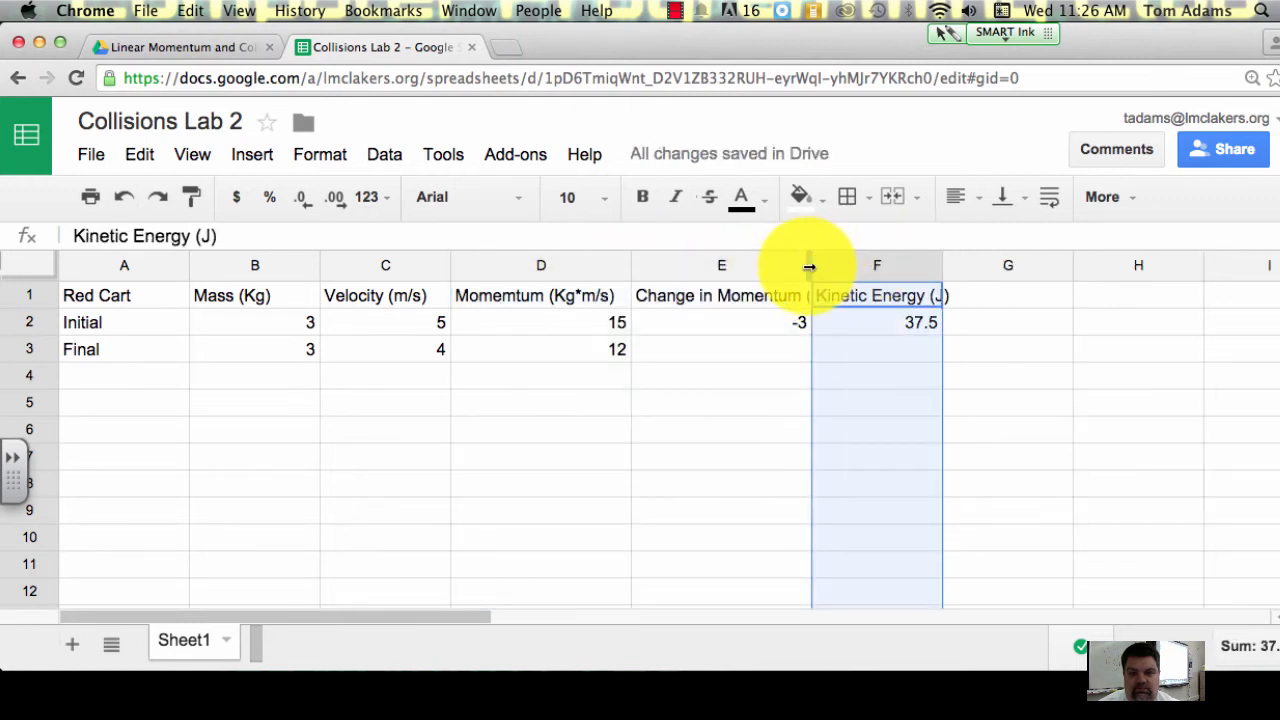
pyautogui.moveTo(812, 266); pyautogui.dragTo(871, 264)
pyautogui.click(789, 377)
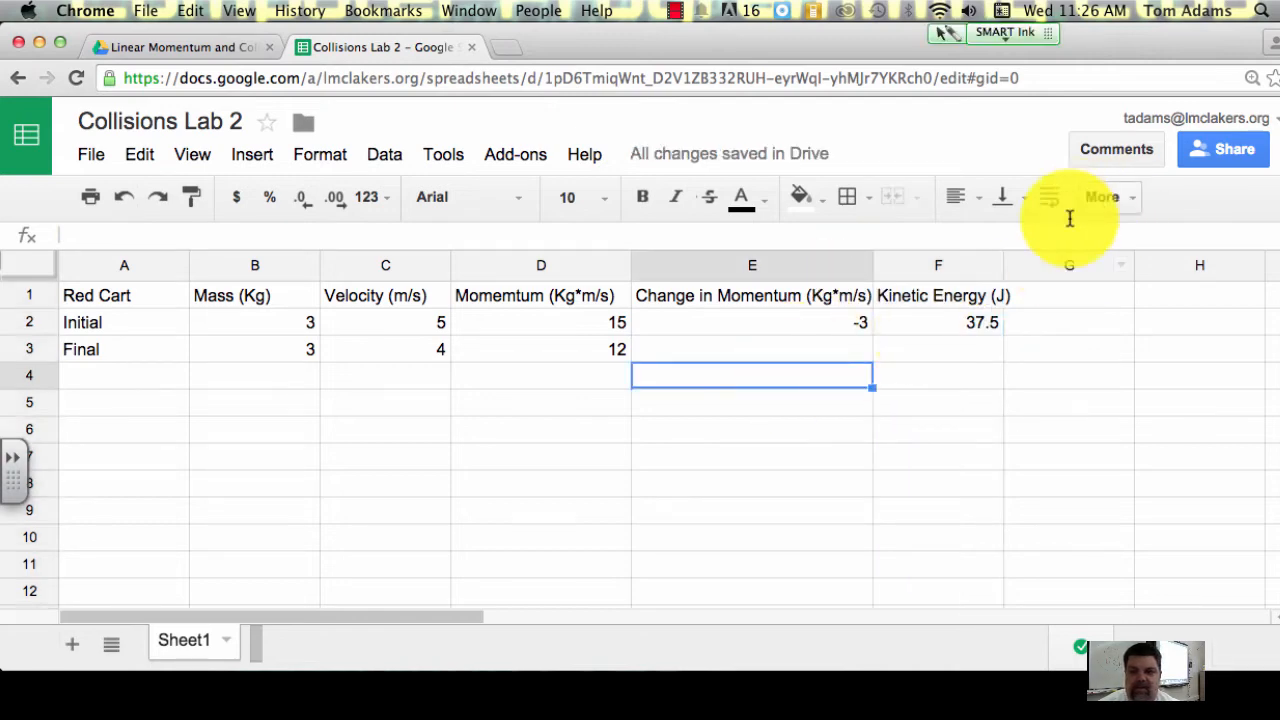
pyautogui.moveTo(1006, 266); pyautogui.dragTo(1021, 266)
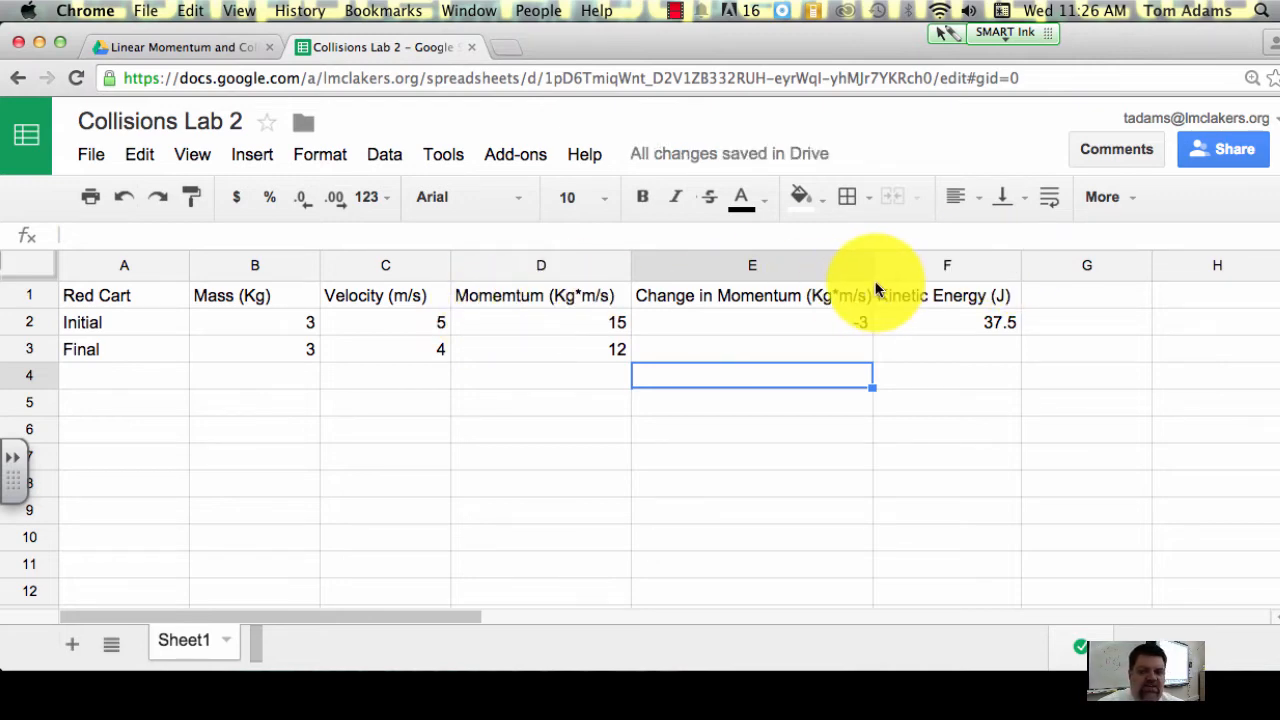
# Step: Fill the kinetic energy formula from F2 down to F3 for the Red Cart's final row
pyautogui.click(952, 312)
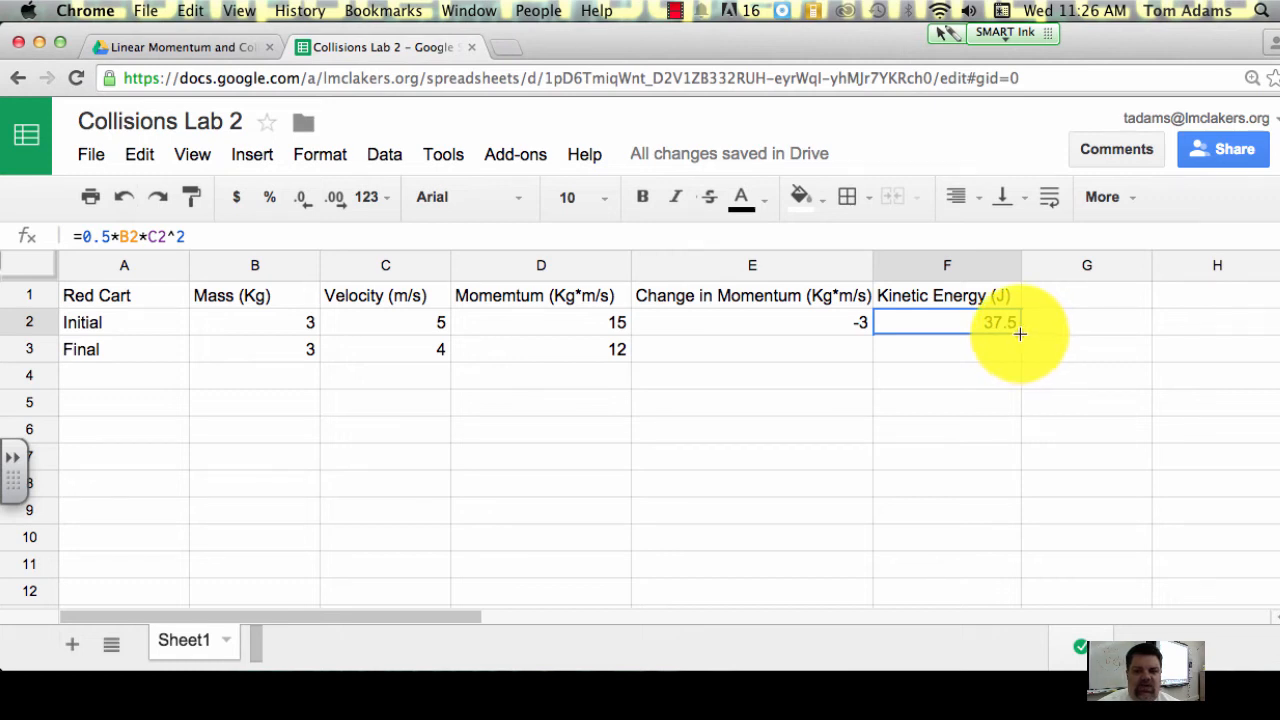
pyautogui.moveTo(1019, 334); pyautogui.dragTo(1020, 354)
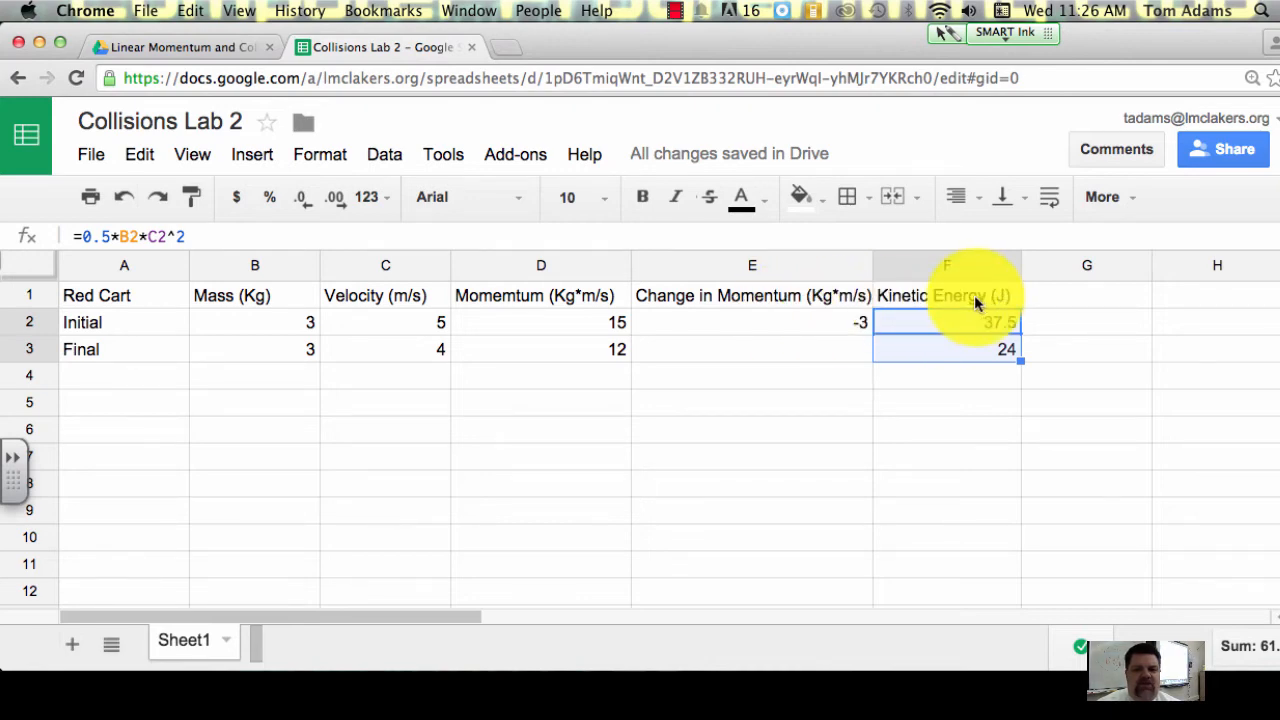
# Step: Move the Change in Momentum heading and its cells from E1:E3 to column H, starting at H1
pyautogui.click(742, 297)
pyautogui.moveTo(735, 318); pyautogui.dragTo(737, 349)
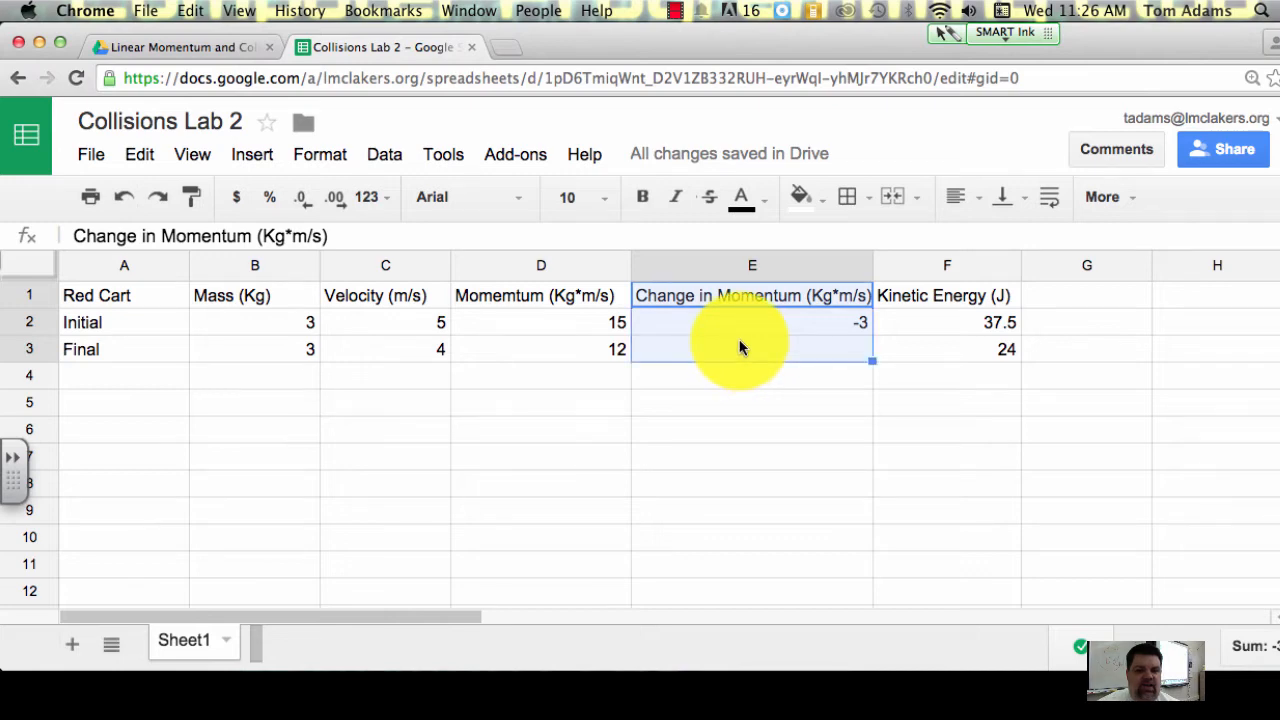
pyautogui.click(1131, 324)
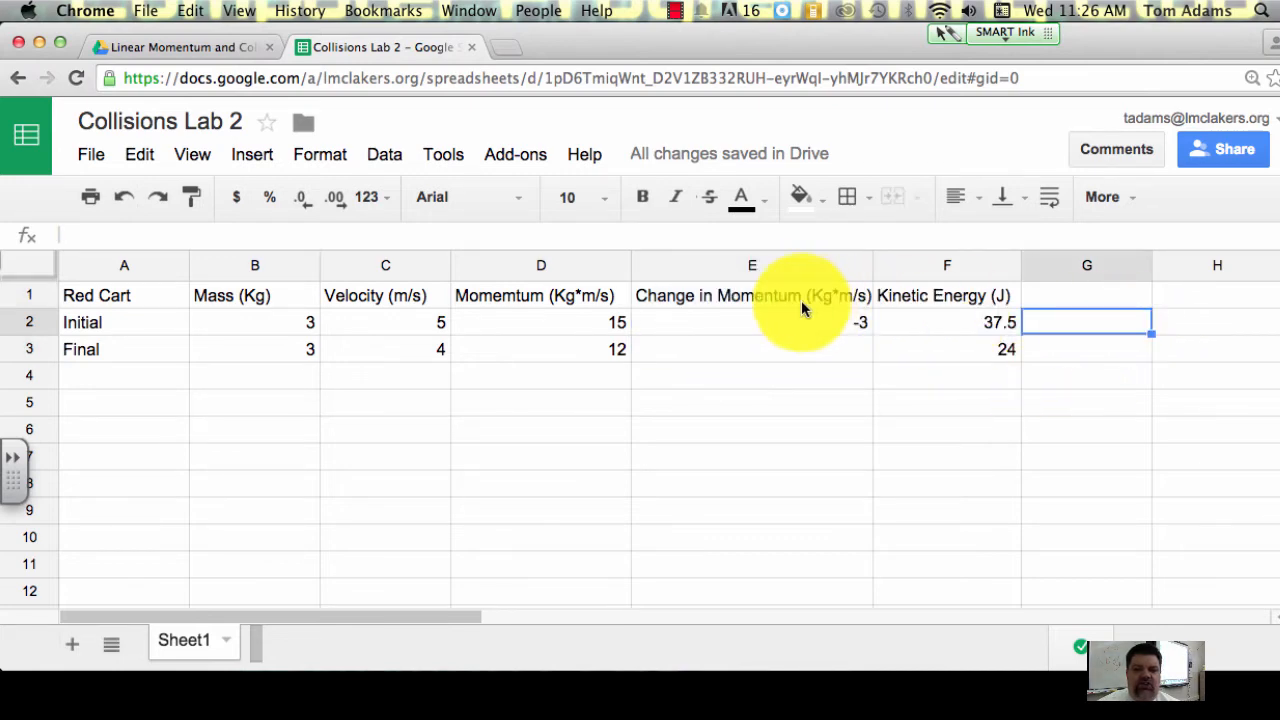
pyautogui.moveTo(779, 291); pyautogui.dragTo(777, 350)
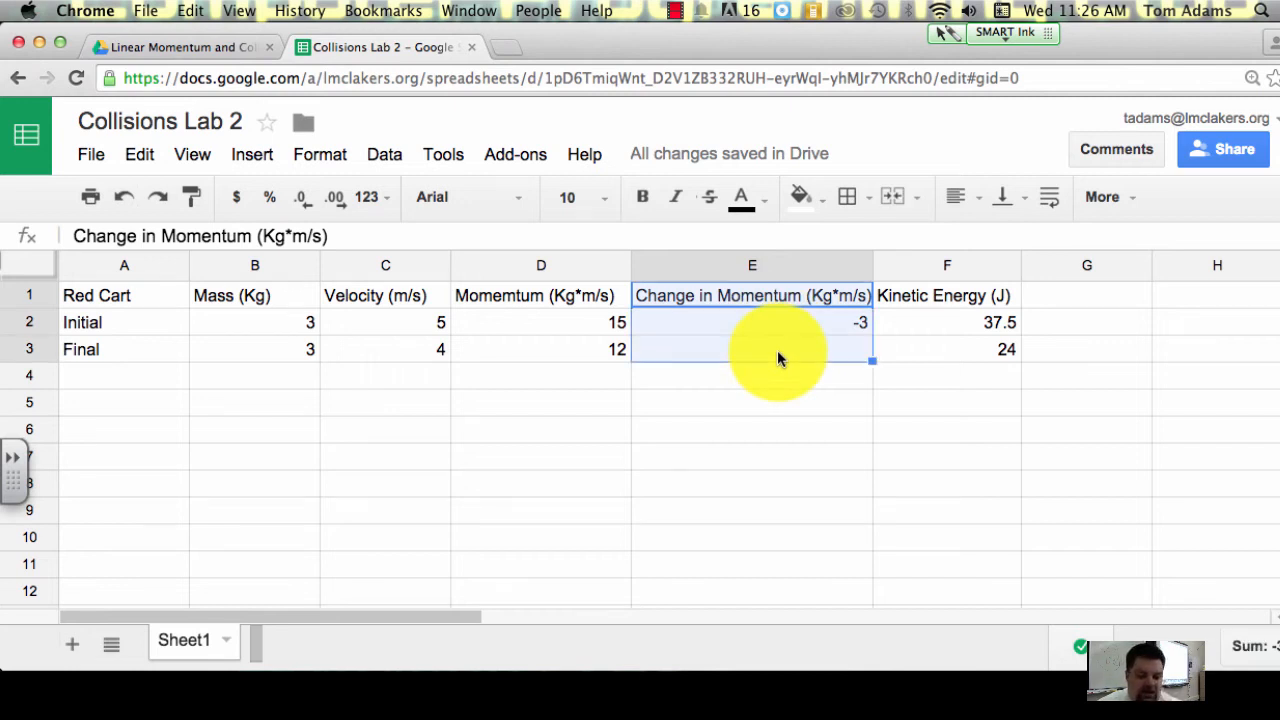
pyautogui.press('super+c')
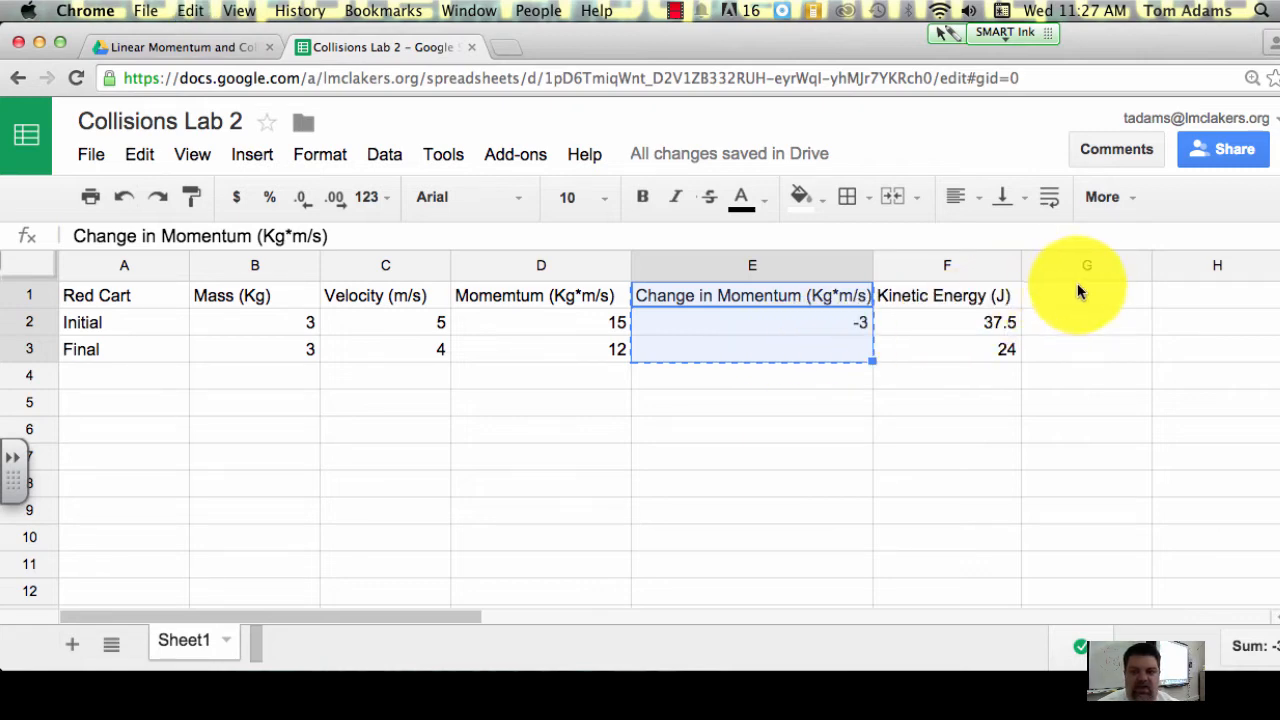
pyautogui.click(1203, 300)
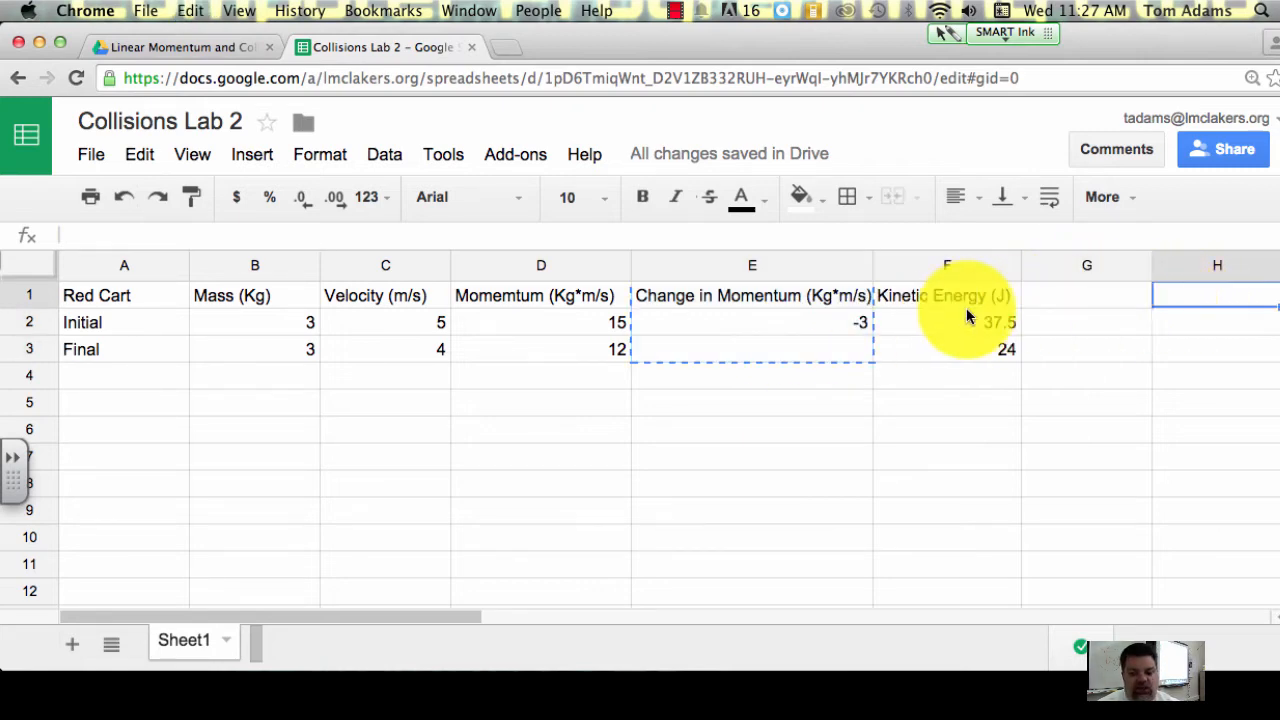
pyautogui.press('super+v')
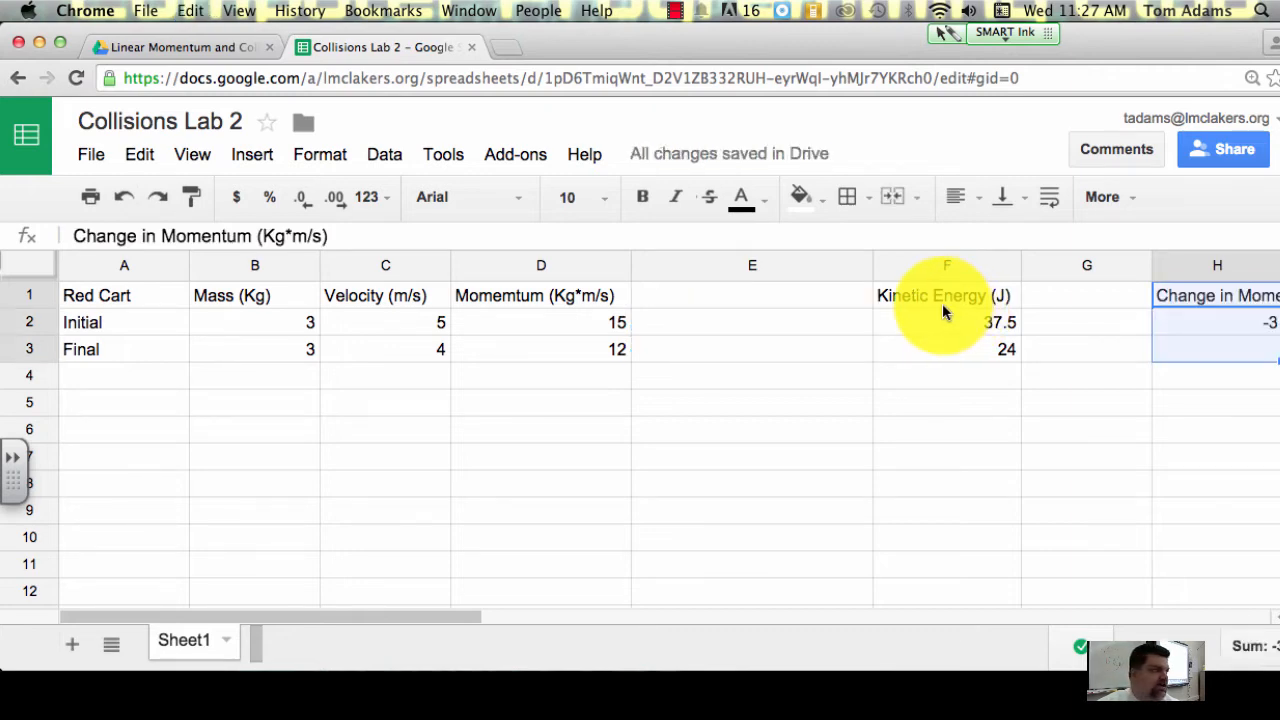
# Step: Move the Kinetic Energy (J) heading and values from F1:F3 to column E, starting at E1, and narrow column E to fit the heading
pyautogui.moveTo(958, 293); pyautogui.dragTo(964, 347)
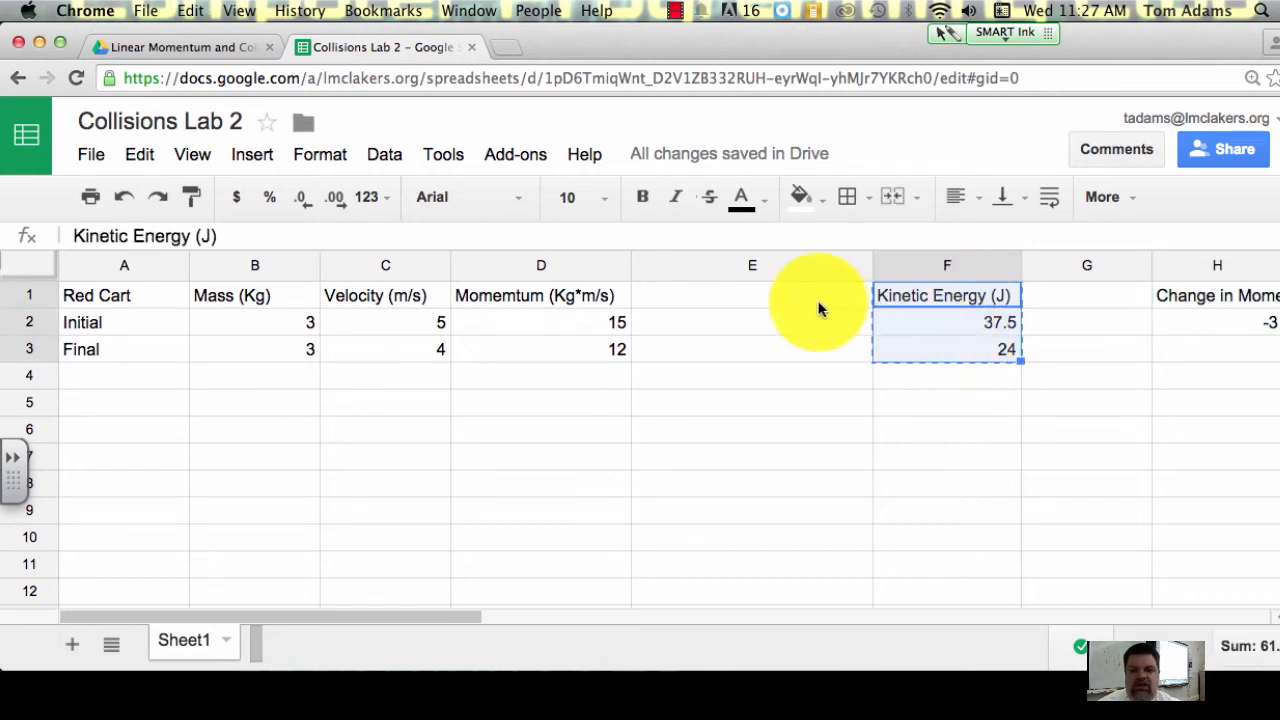
pyautogui.click(767, 296)
pyautogui.hotkey('ctrl', 'v')
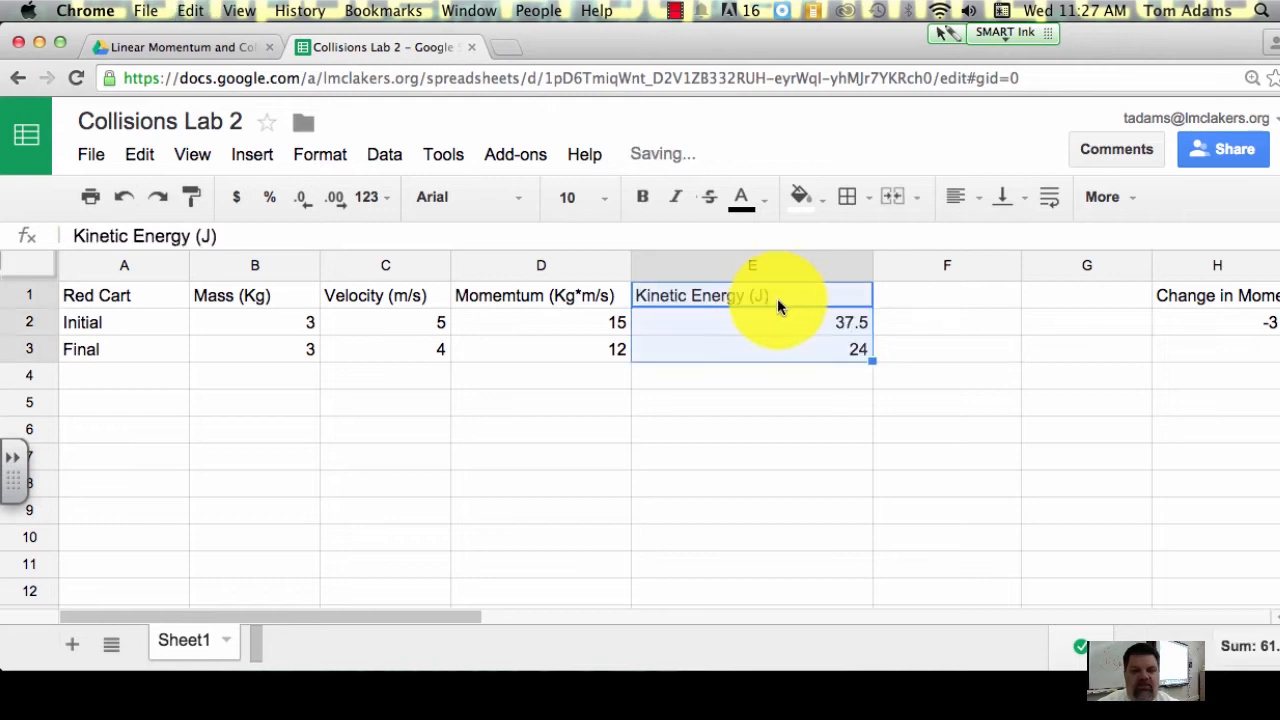
pyautogui.click(925, 320)
pyautogui.moveTo(872, 270); pyautogui.dragTo(777, 266)
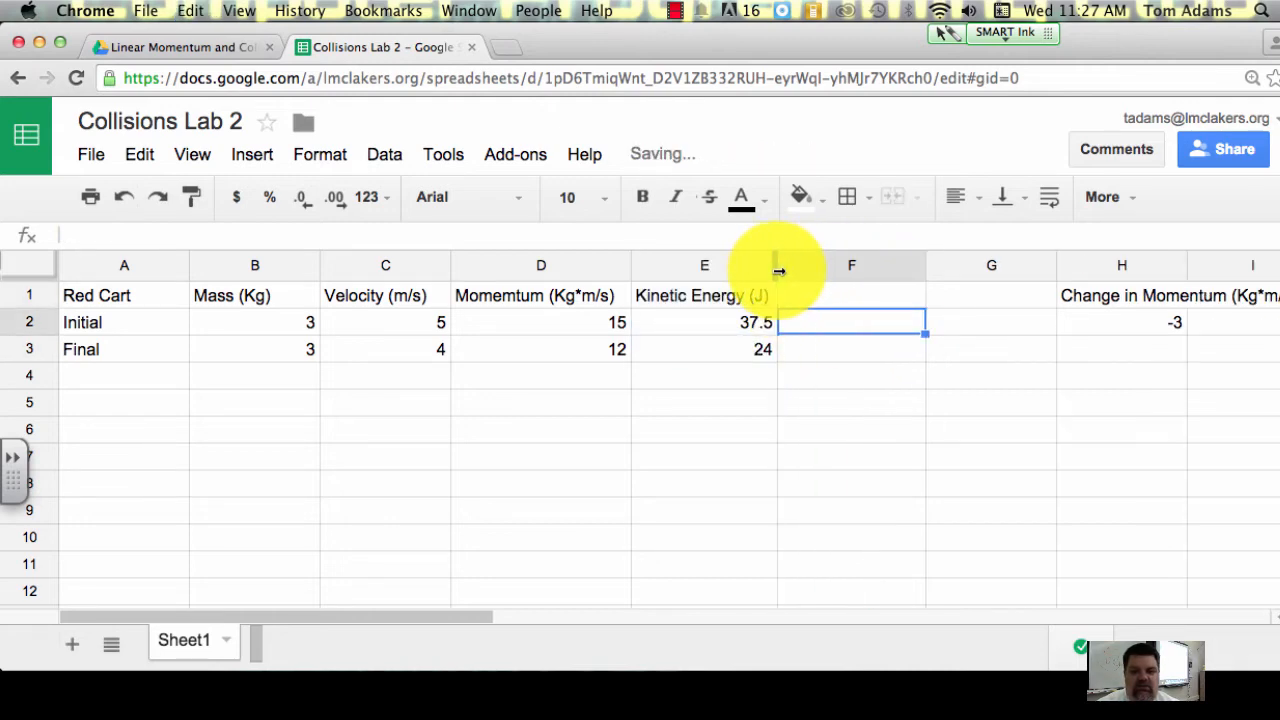
# Step: Move the Change in Momentum heading and its cells from H1:H3 to column F, starting at F1
pyautogui.click(1117, 293)
pyautogui.moveTo(1117, 294); pyautogui.dragTo(1117, 347)
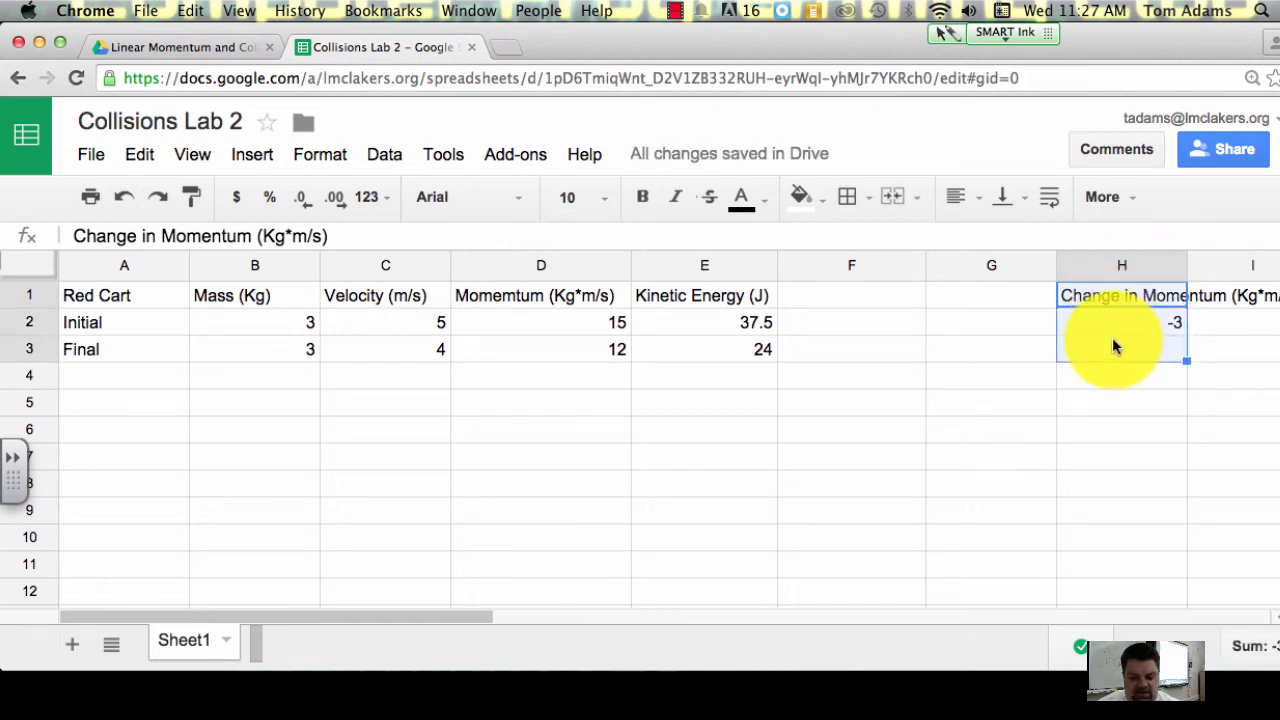
pyautogui.press('super+c')
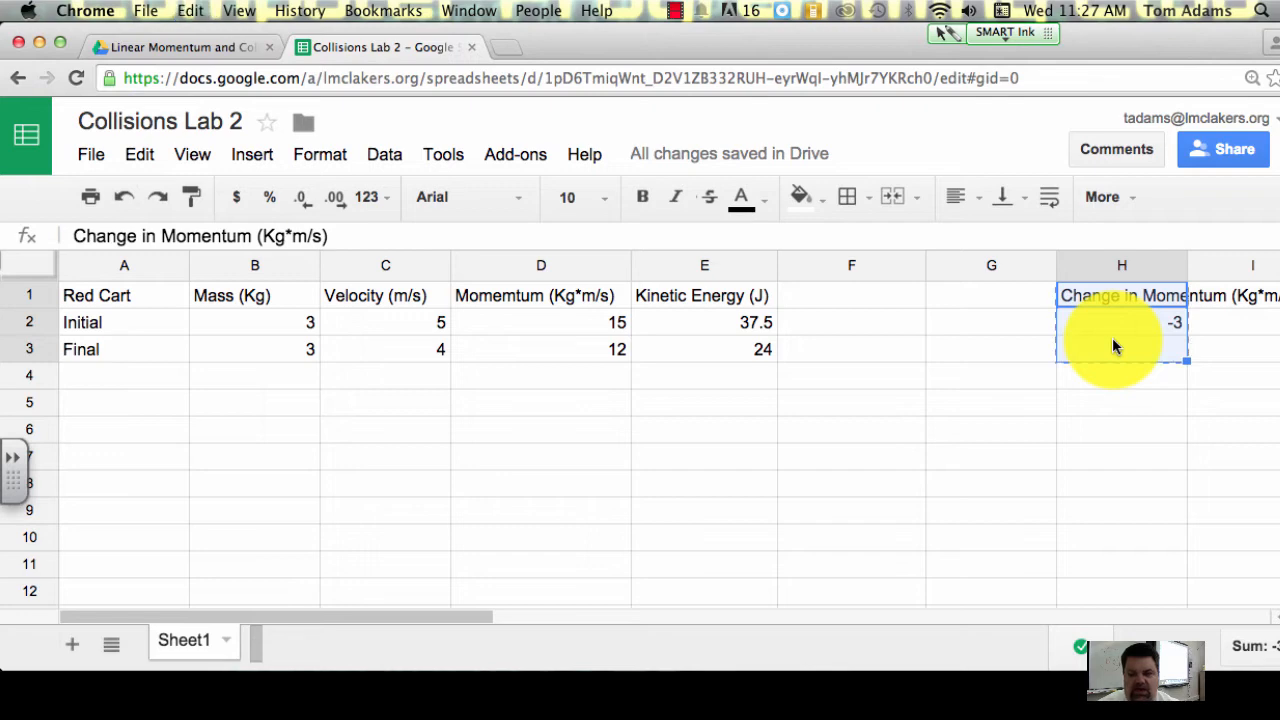
pyautogui.click(885, 293)
pyautogui.press('super+v')
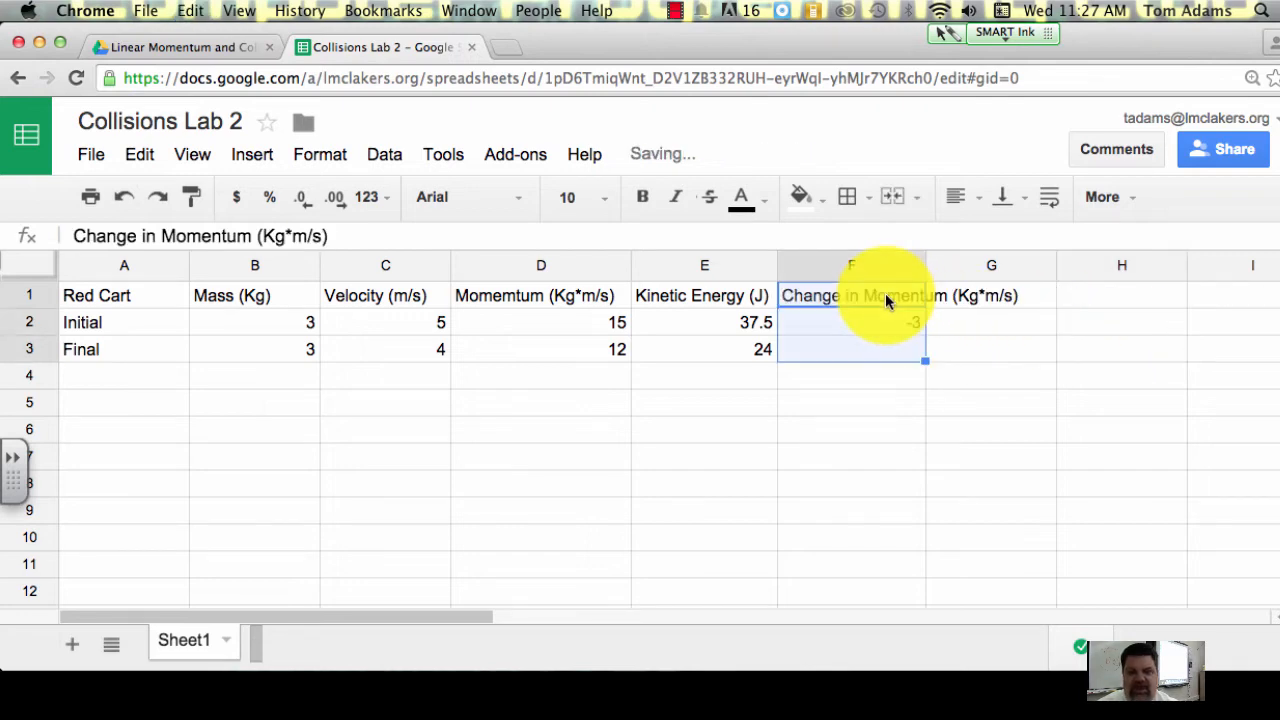
# Step: Widen column F so it closely fits the full Change in Momentum (Kg*m/s) heading
pyautogui.click(1043, 320)
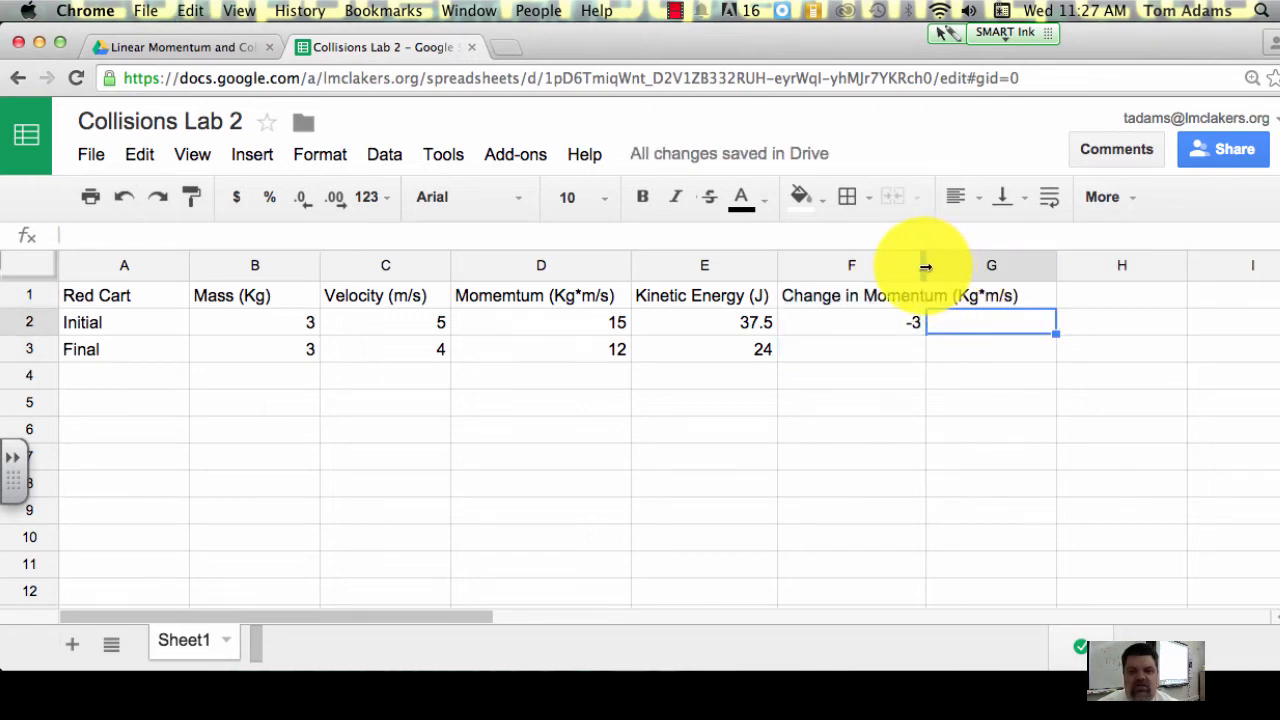
pyautogui.moveTo(928, 266); pyautogui.dragTo(1030, 270)
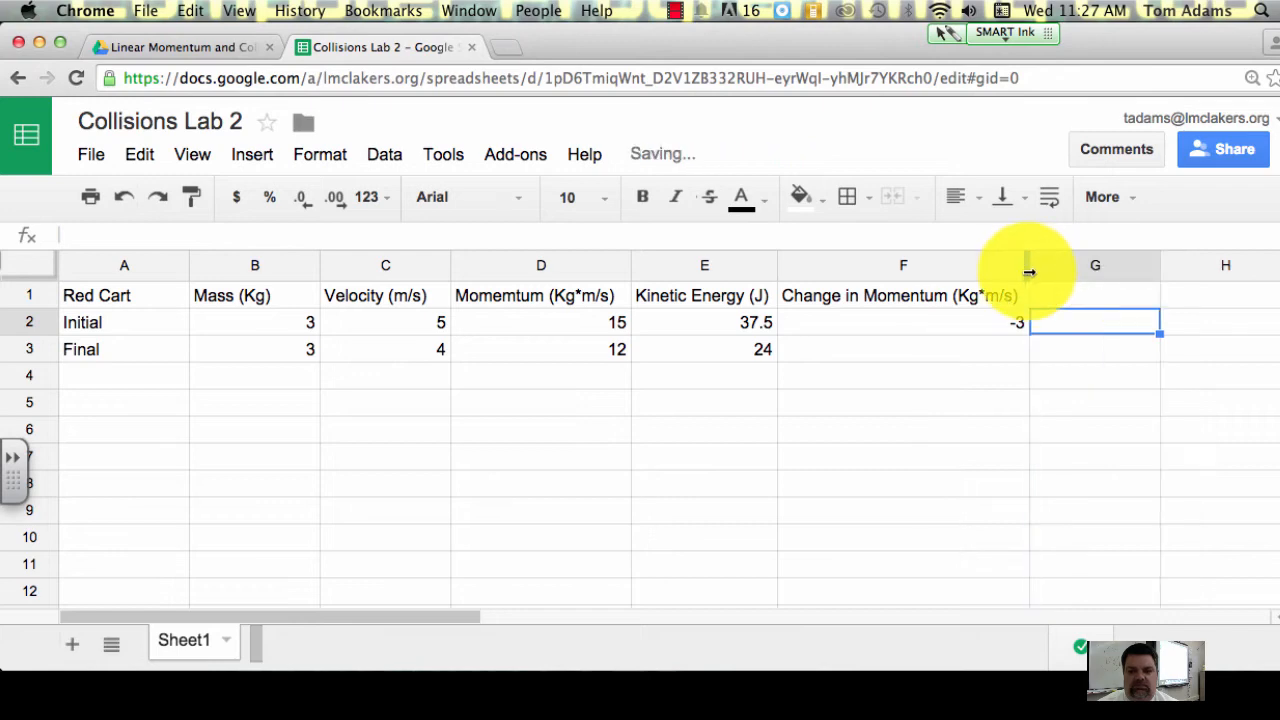
pyautogui.click(1067, 343)
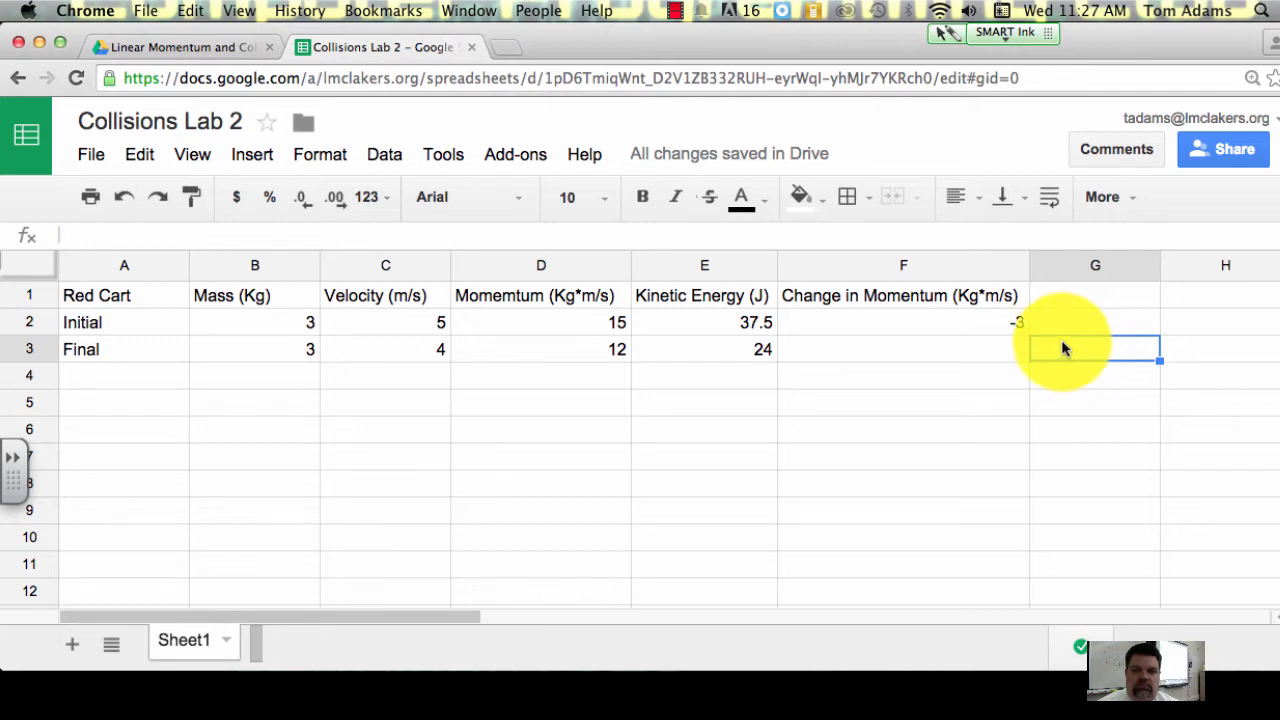
pyautogui.click(1056, 300)
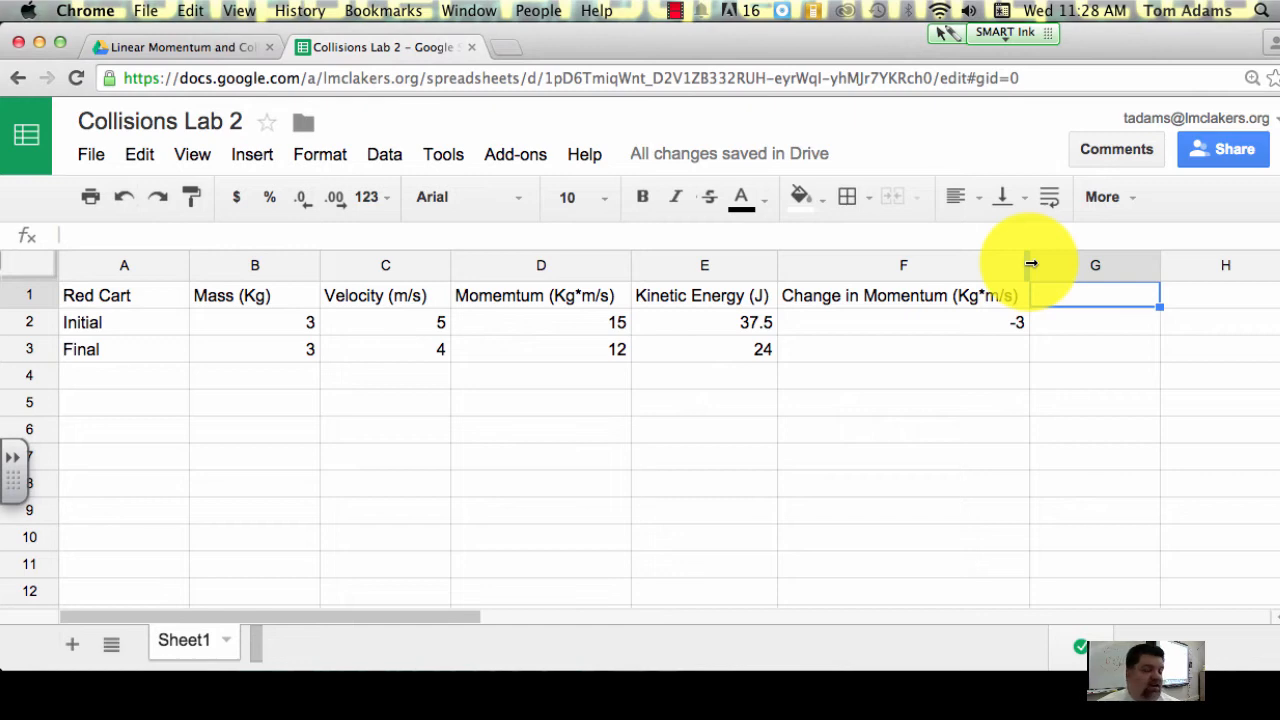
pyautogui.moveTo(1031, 263)
pyautogui.mouseDown()
pyautogui.moveTo(1063, 263)
pyautogui.moveTo(958, 263)
pyautogui.moveTo(1079, 267)
pyautogui.moveTo(1024, 266)
pyautogui.mouseUp()
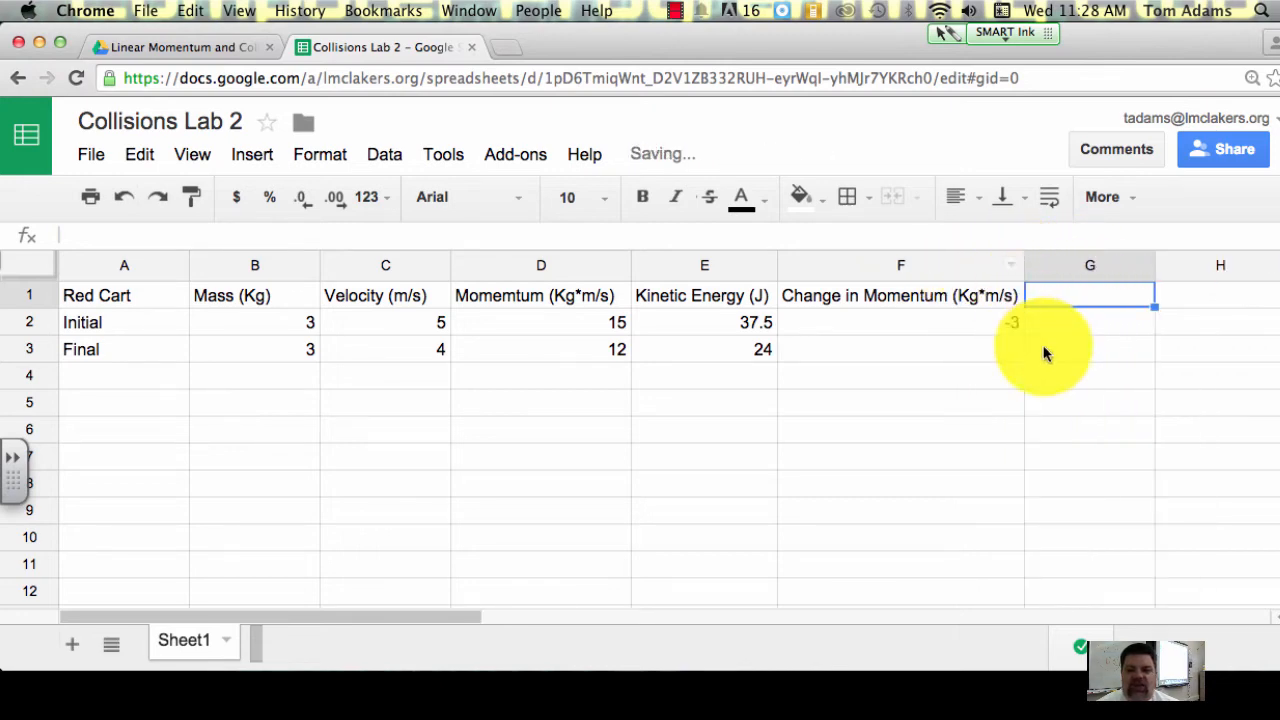
pyautogui.click(1046, 326)
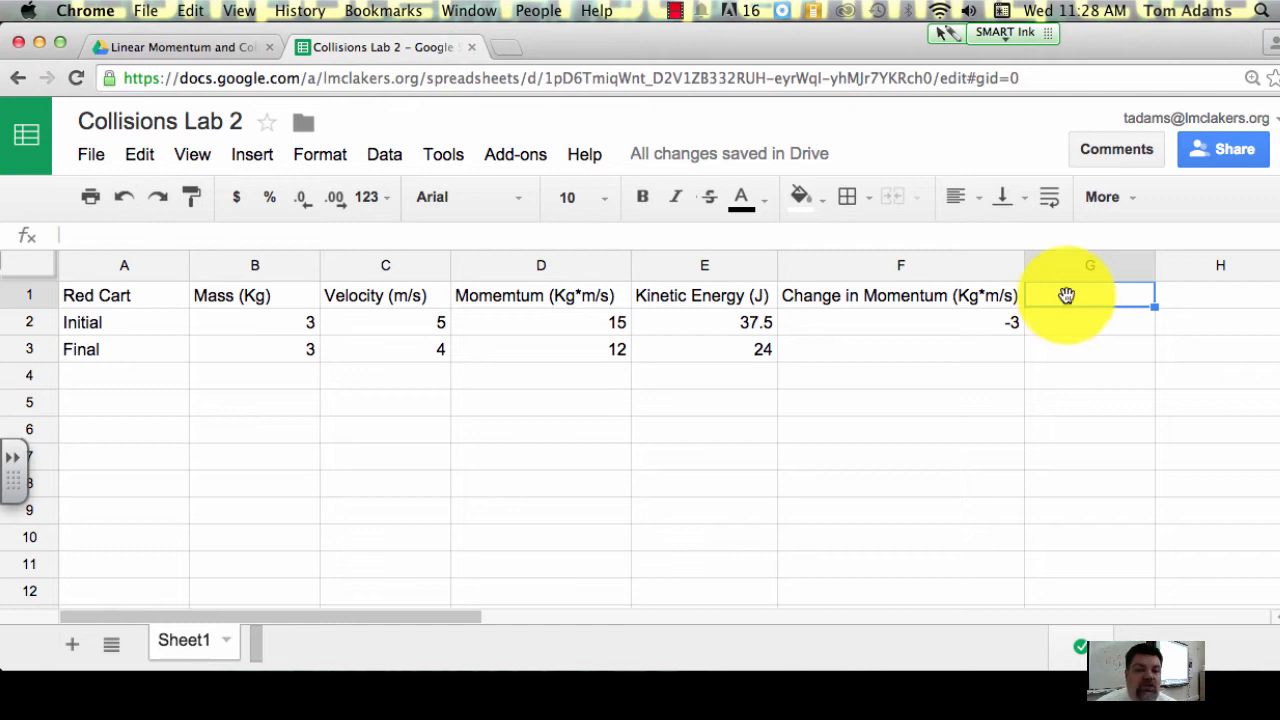
# Step: Refill the kinetic energy formula from E2 down to E3 for the Red Cart's final row
pyautogui.click(765, 328)
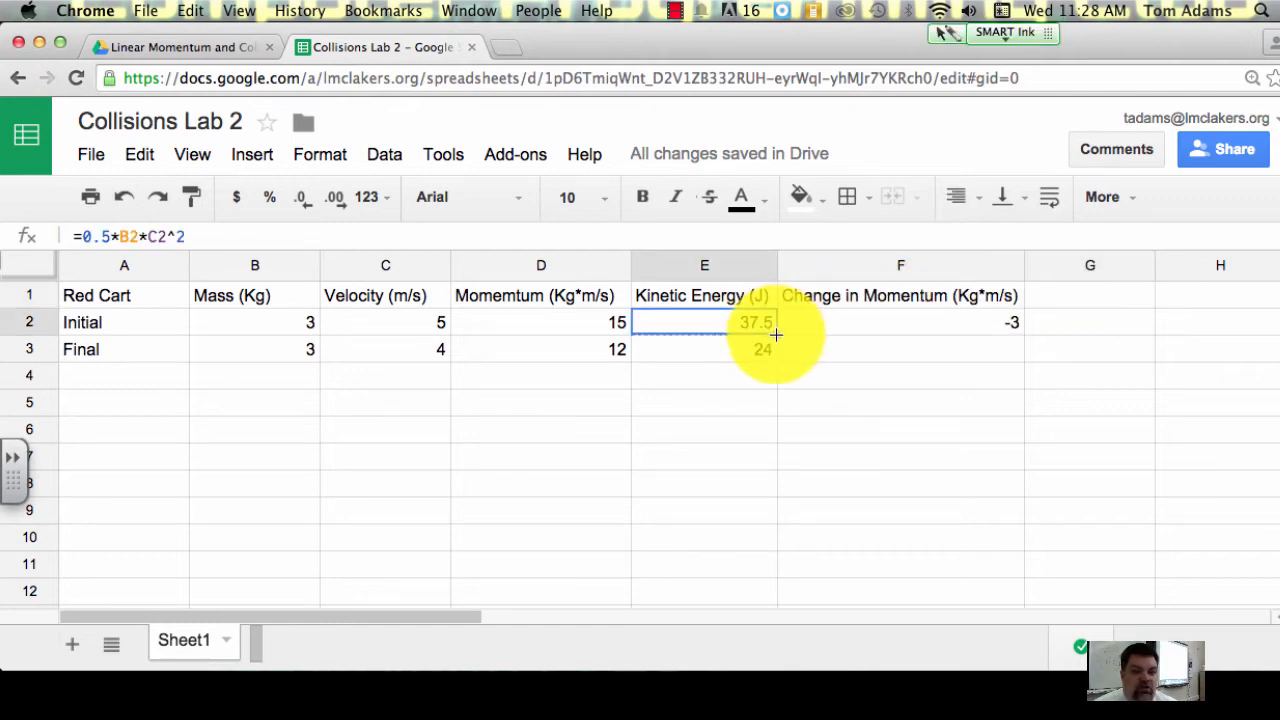
pyautogui.moveTo(775, 334); pyautogui.dragTo(776, 350)
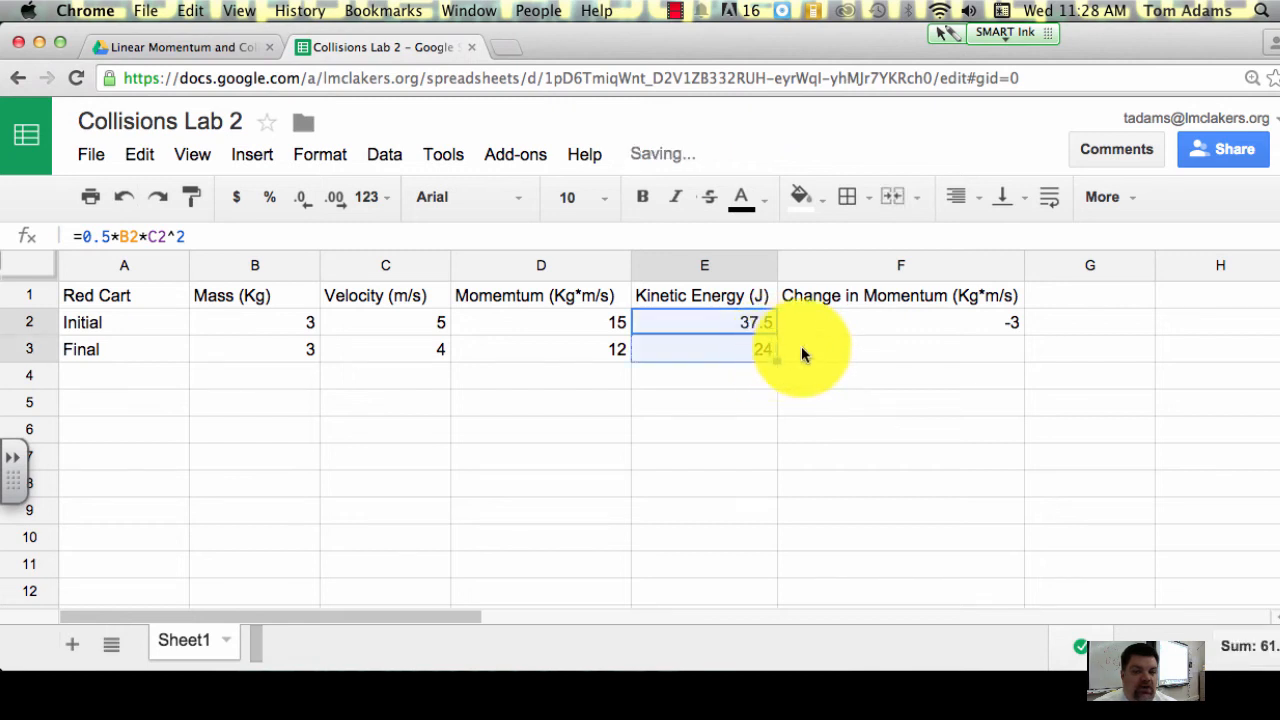
pyautogui.click(818, 354)
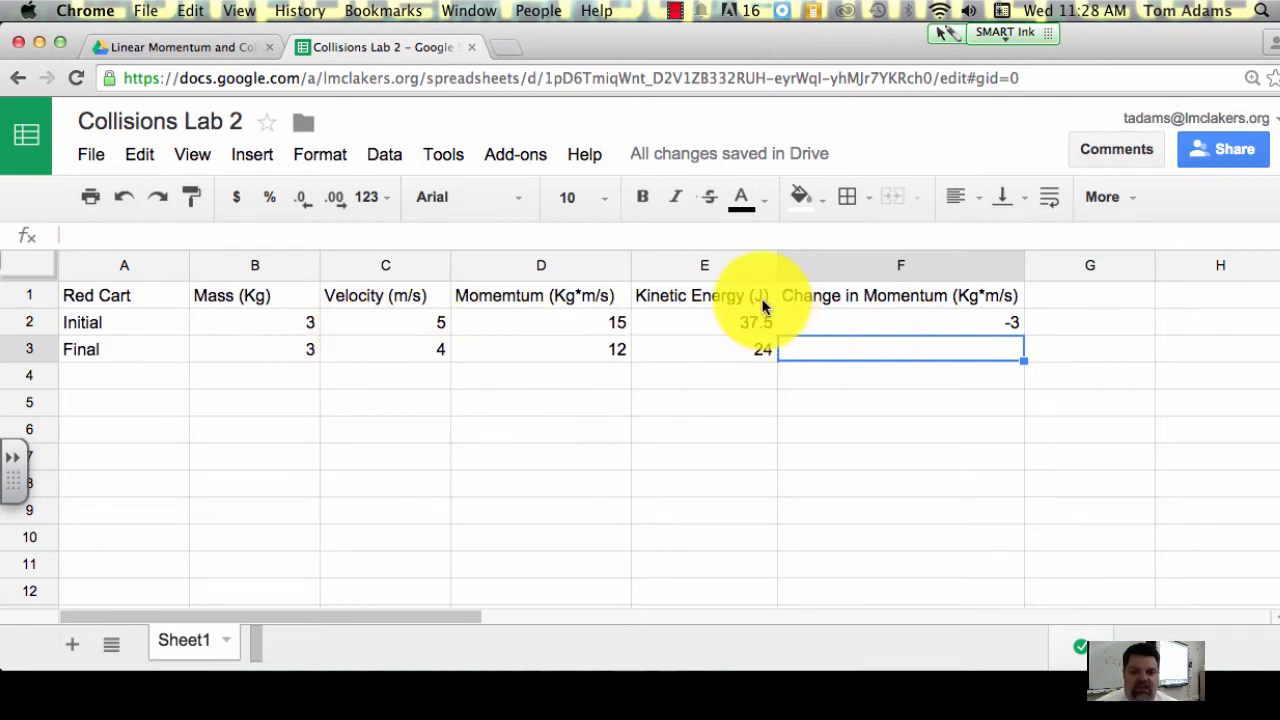
# Step: Enter the heading Change in KE in G1, beside the Change in Momentum heading
pyautogui.click(1044, 297)
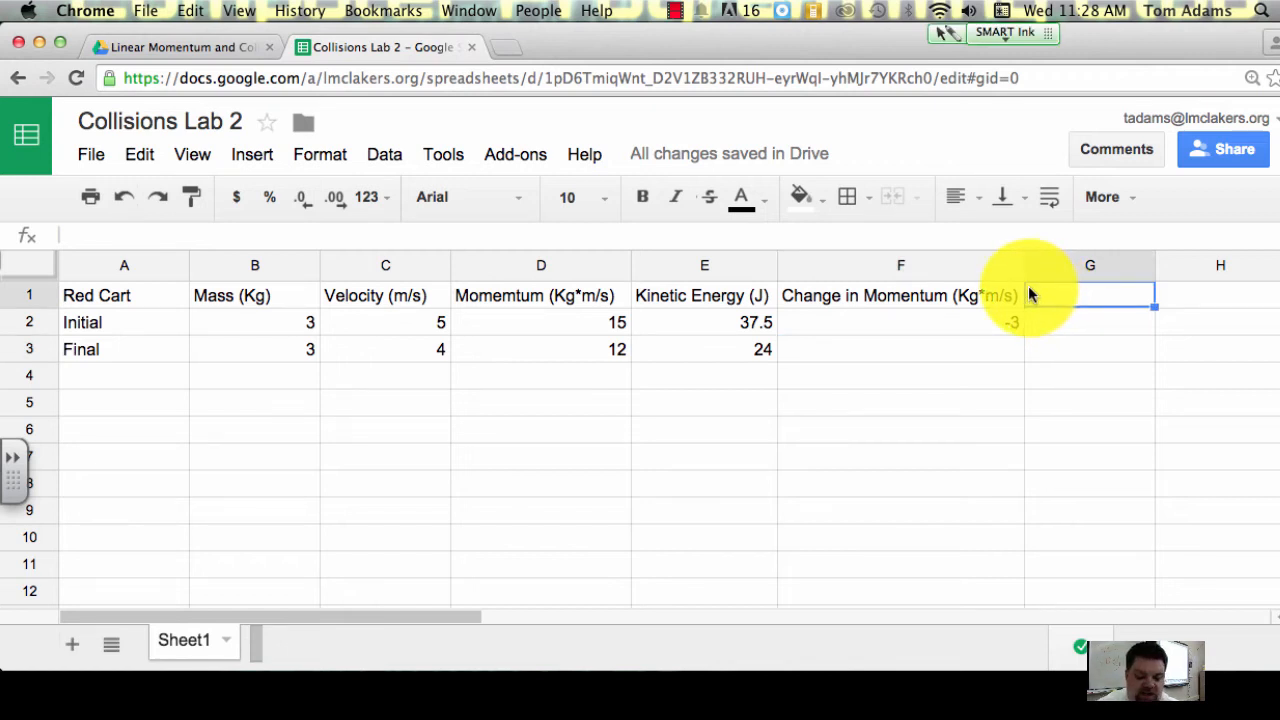
pyautogui.write('Chang')
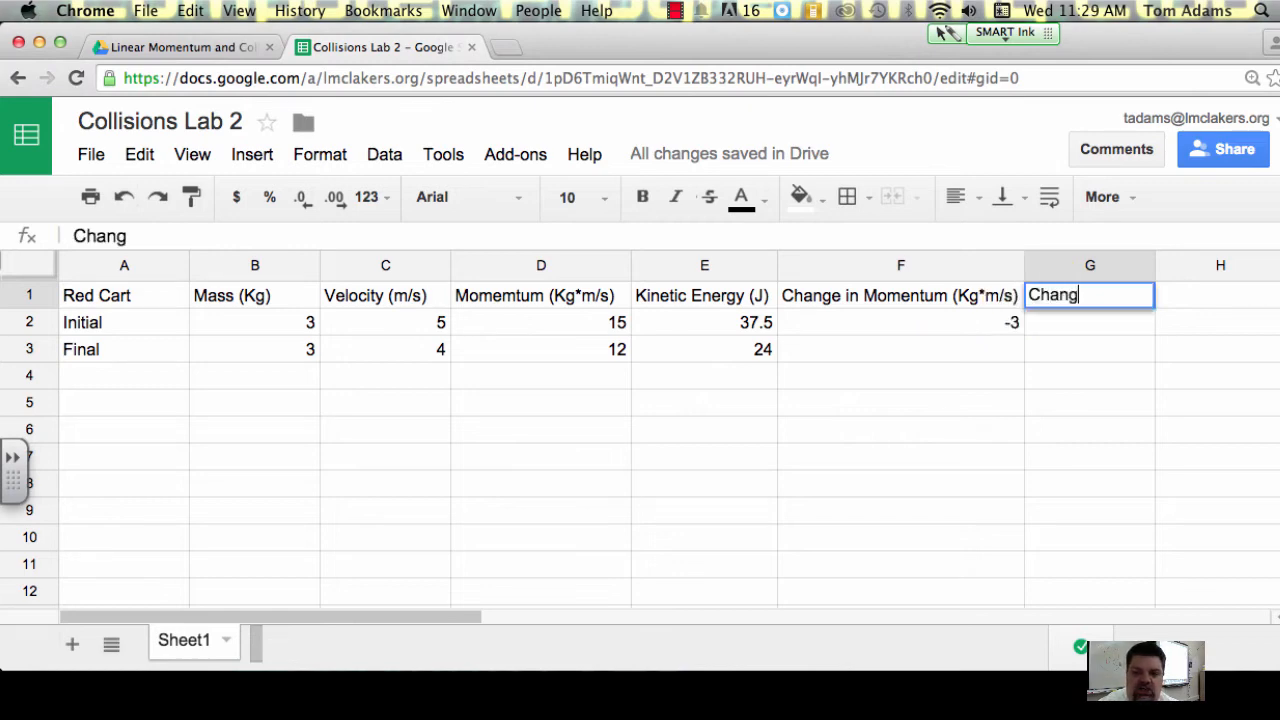
pyautogui.write('e in K')
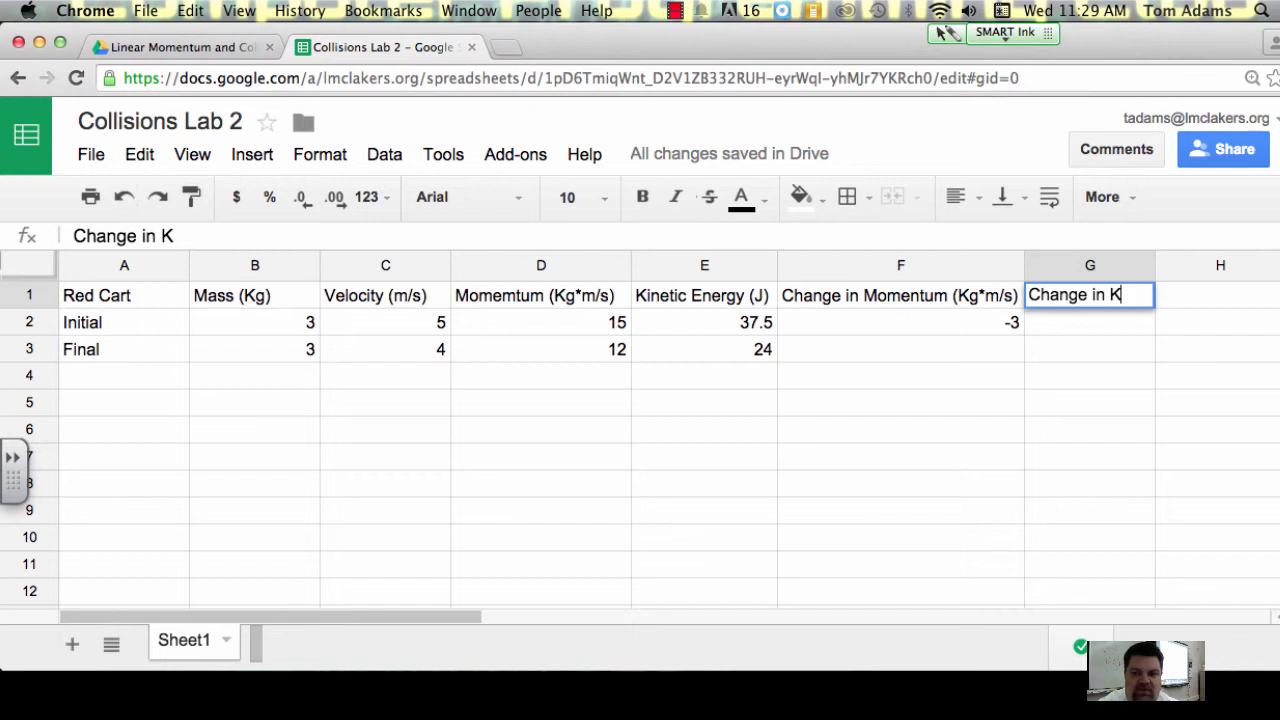
pyautogui.write('E')
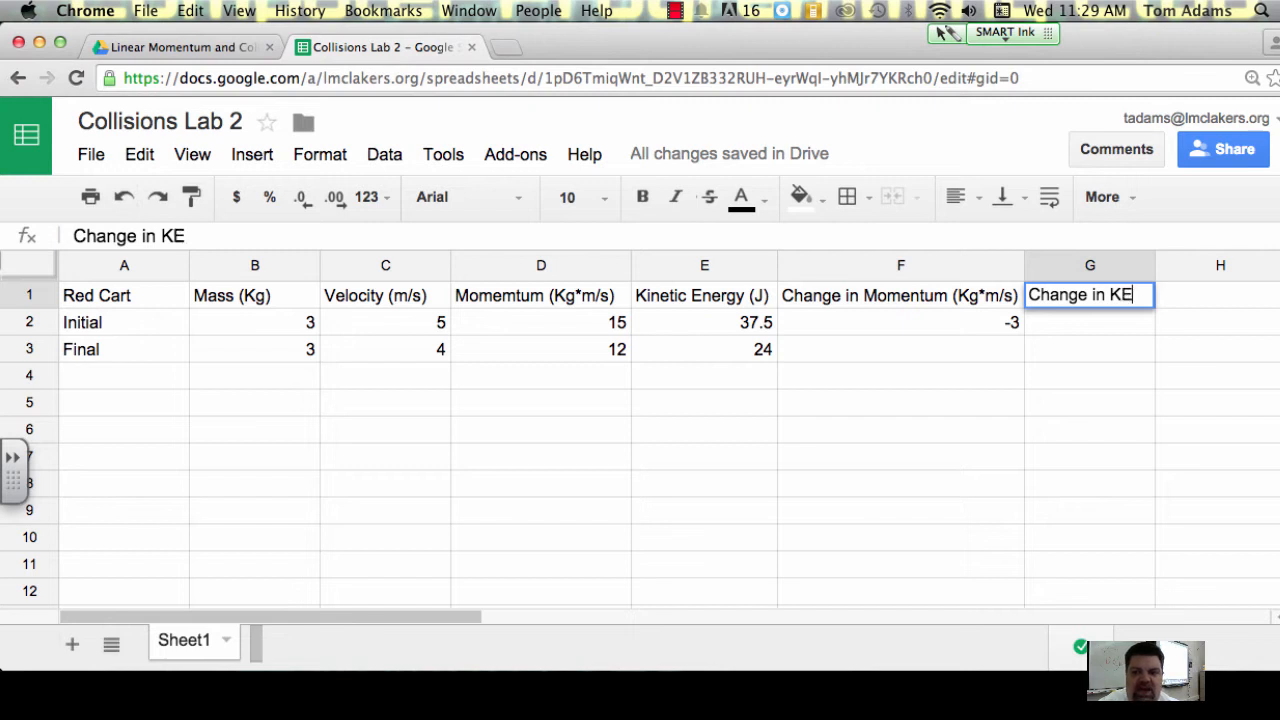
pyautogui.click(1085, 328)
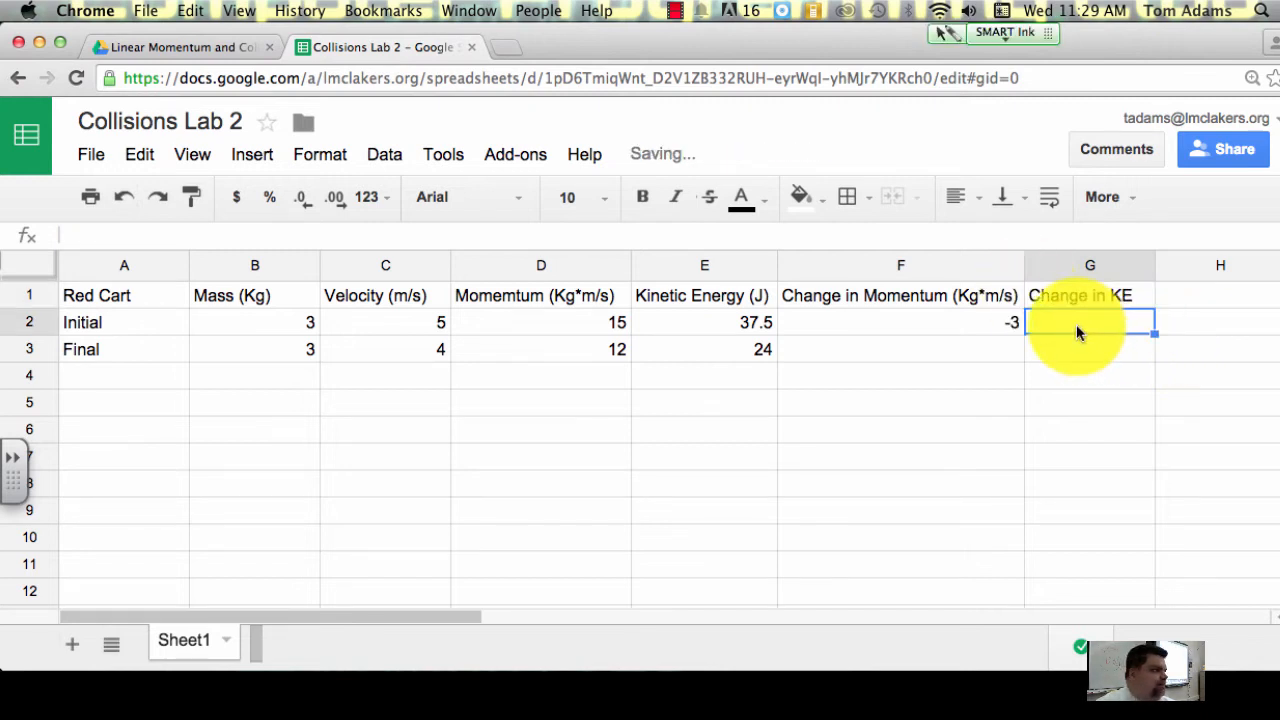
# Step: Add the unit to the heading in G1 so it reads Change in KE (J)
pyautogui.click(1136, 306)
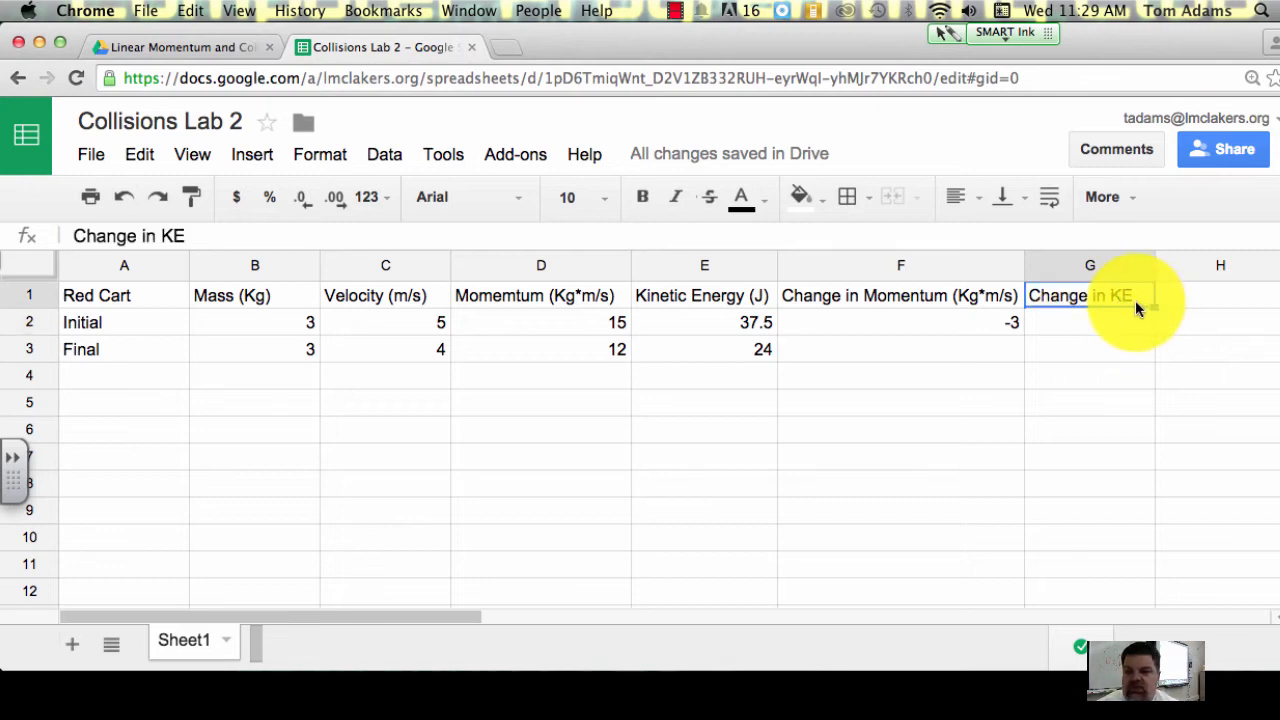
pyautogui.click(218, 244)
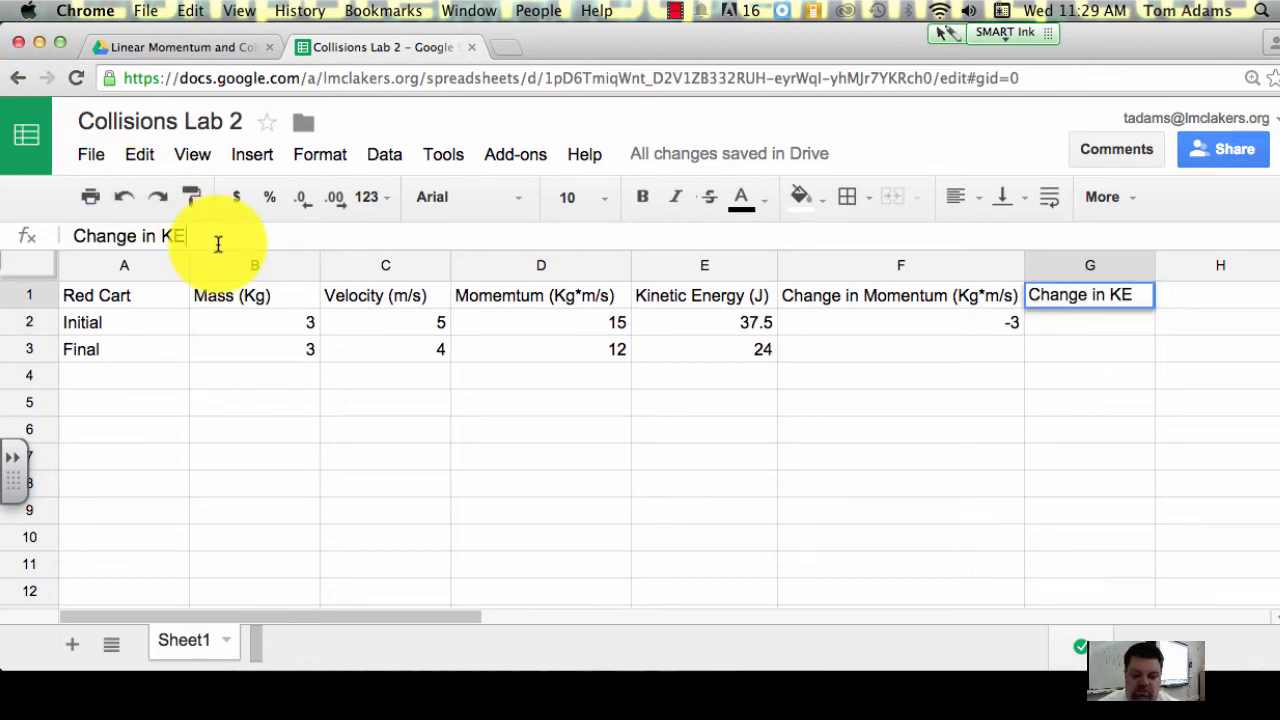
pyautogui.write('(j')
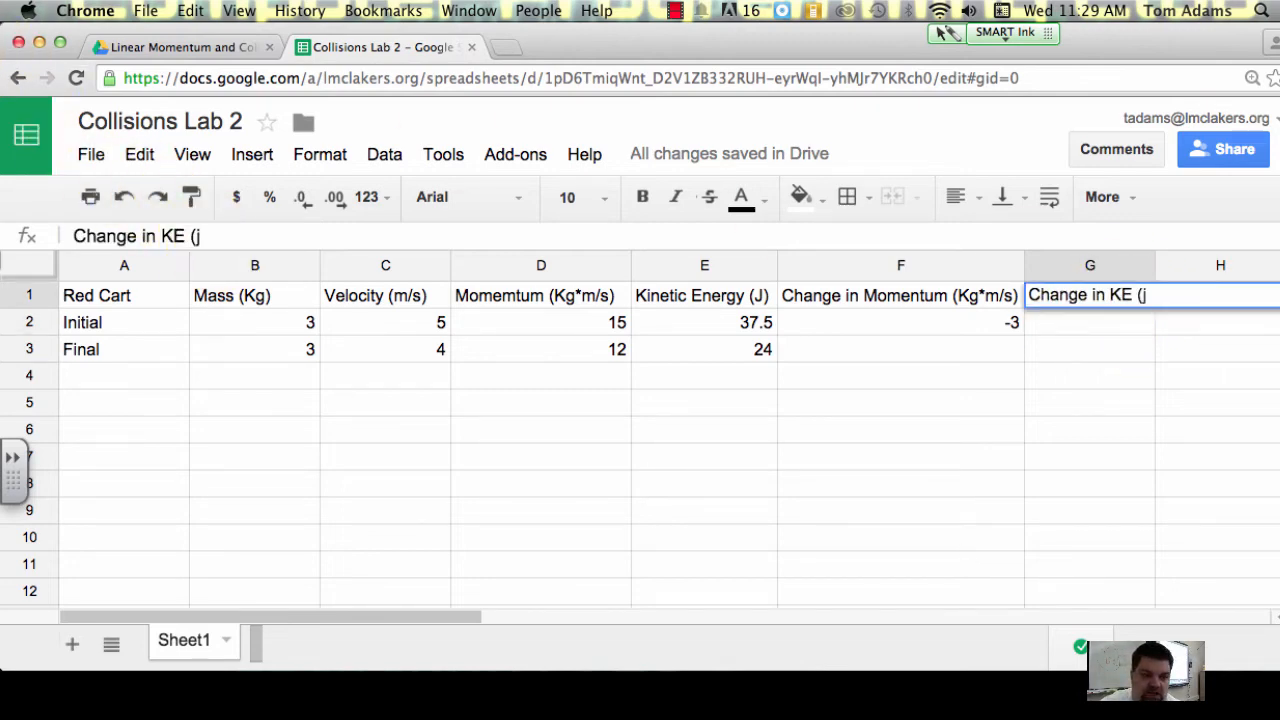
pyautogui.press('BackSpace')
pyautogui.write('J)')
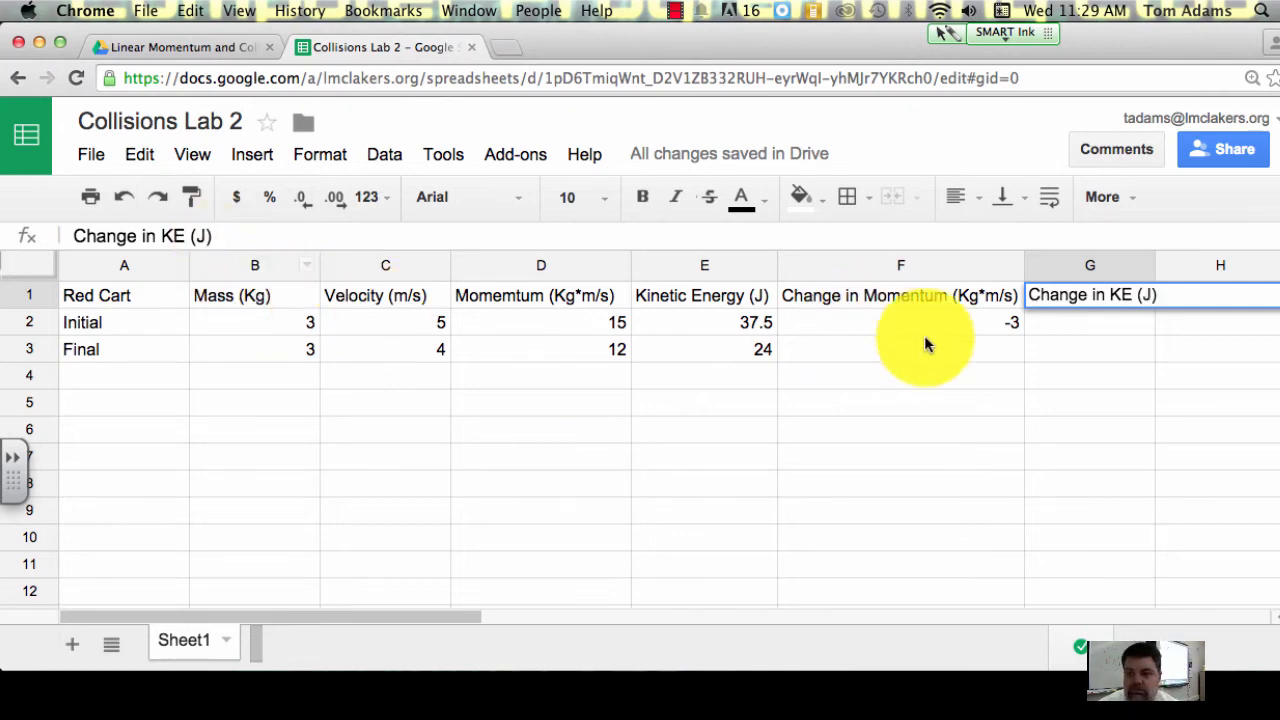
pyautogui.click(1072, 326)
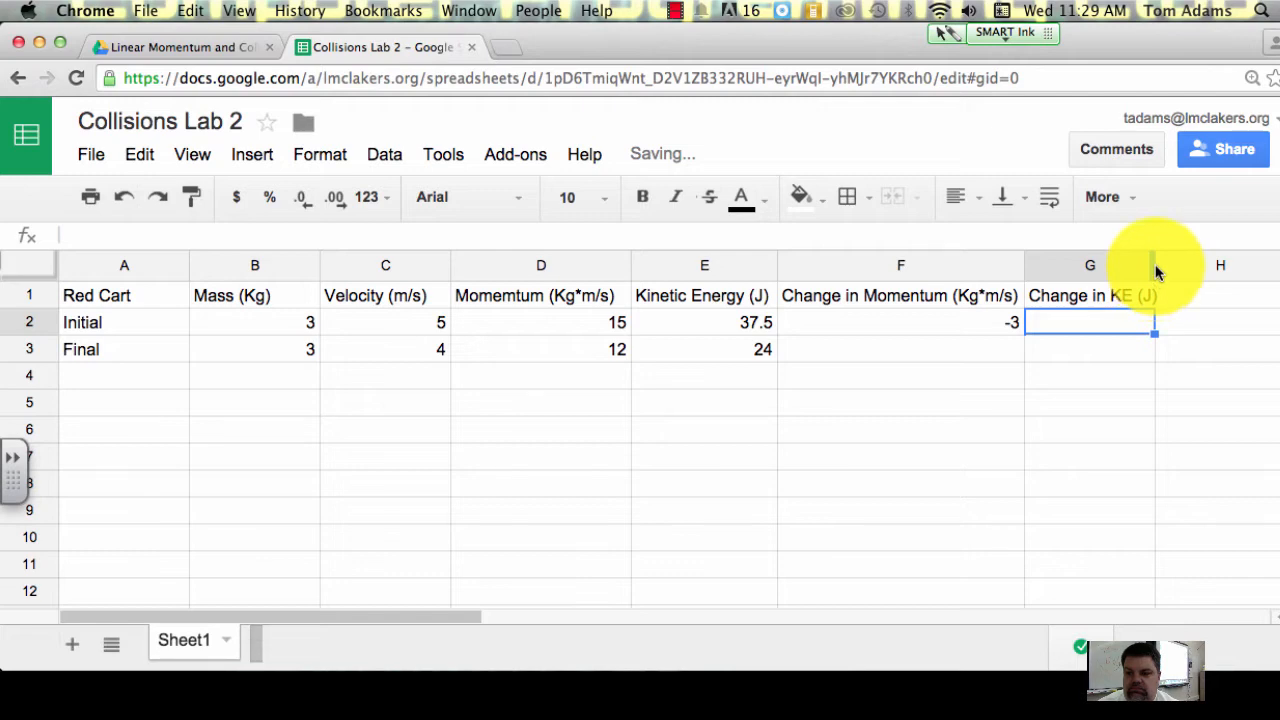
# Step: Widen column G slightly to fit the full Change in KE (J) heading
pyautogui.click(1150, 266)
pyautogui.click(1159, 321)
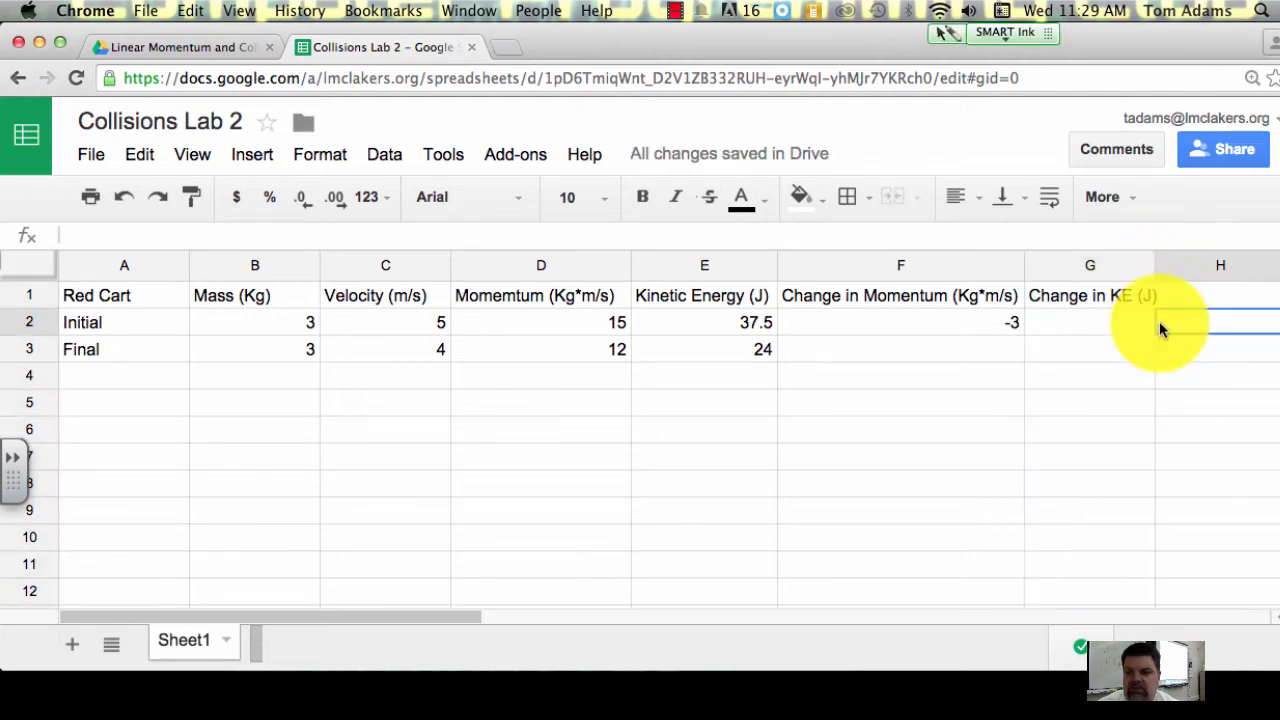
pyautogui.moveTo(1155, 266); pyautogui.dragTo(1166, 270)
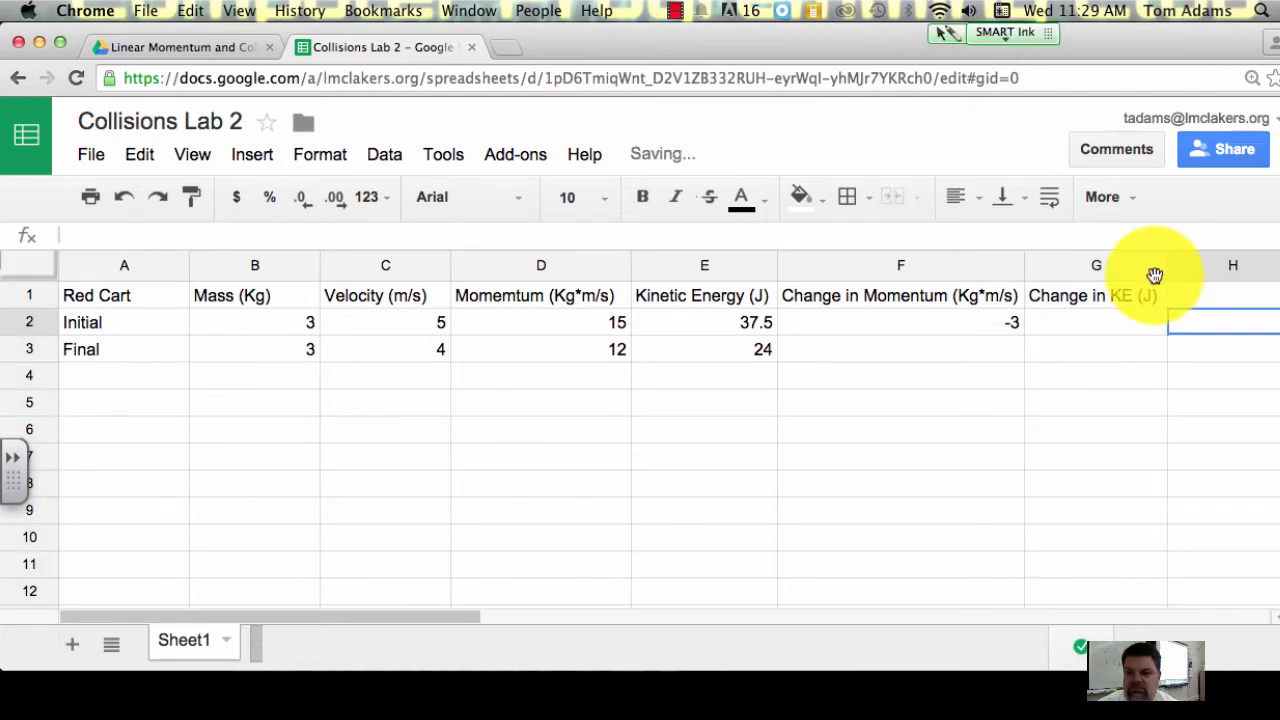
# Step: Enter the formula =E3-E2 in G2 to calculate the Red Cart's change in kinetic energy
pyautogui.click(1087, 325)
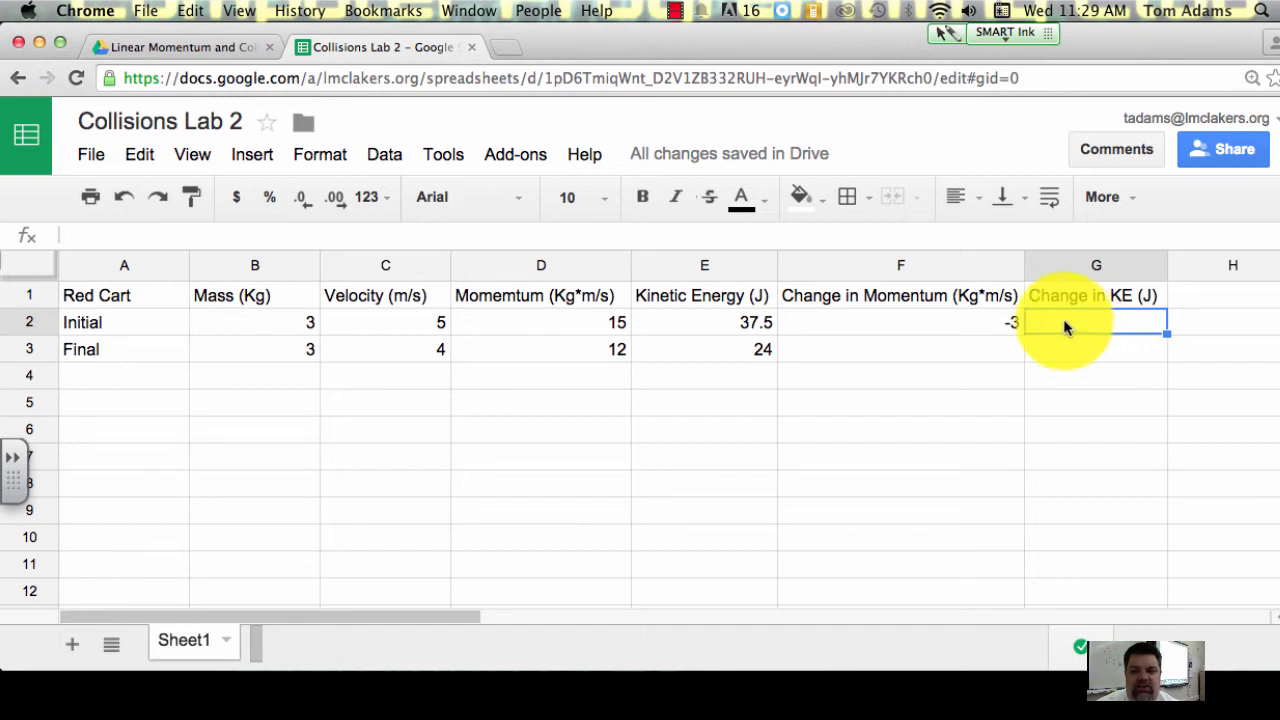
pyautogui.click(106, 234)
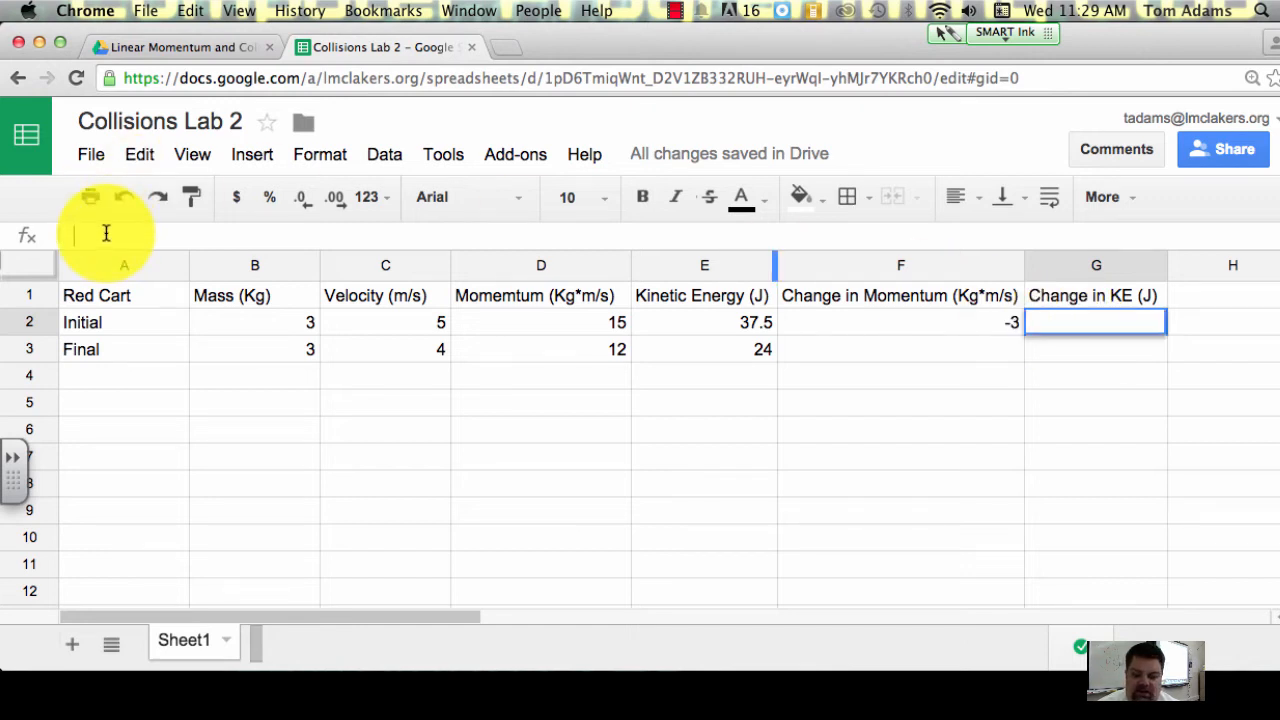
pyautogui.write('=')
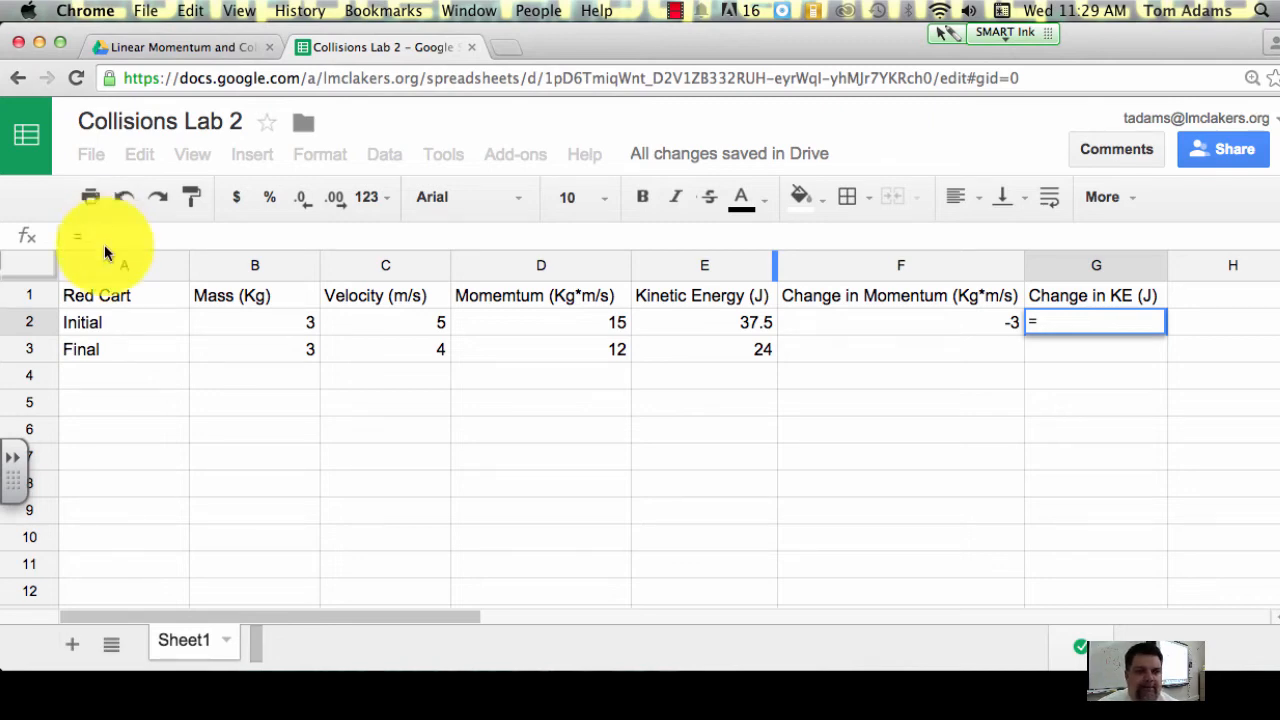
pyautogui.click(702, 360)
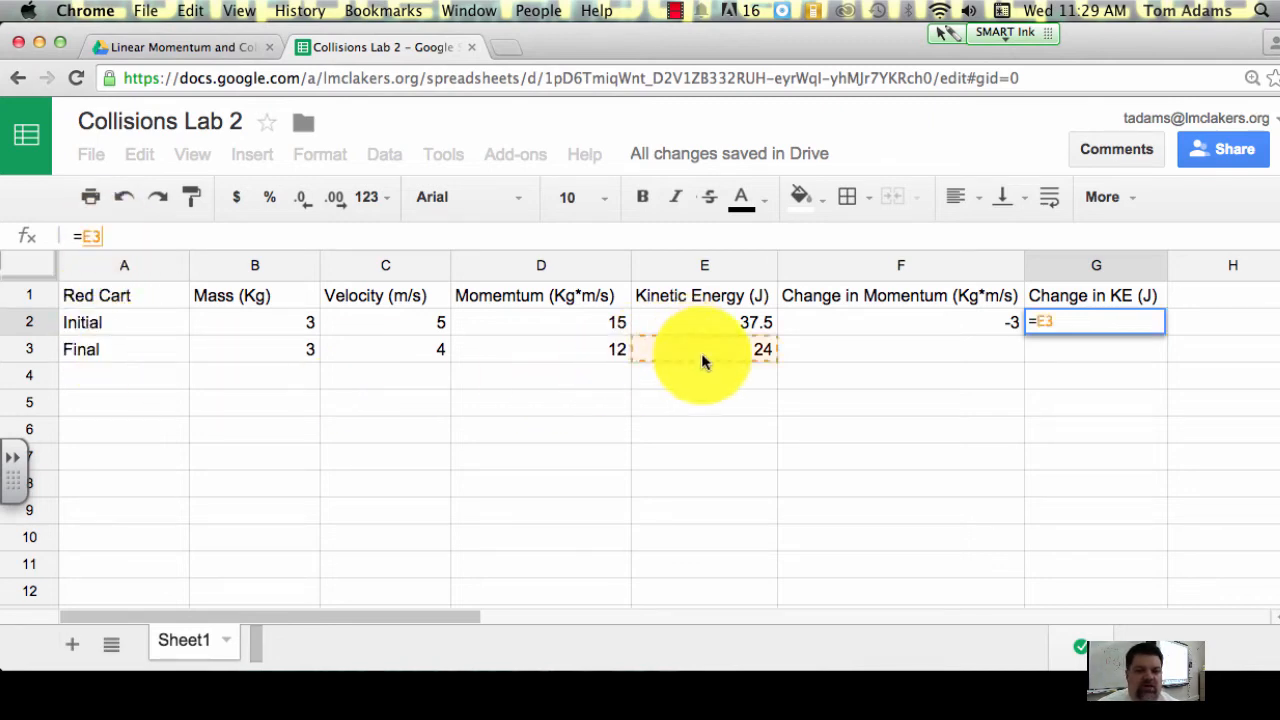
pyautogui.write('-')
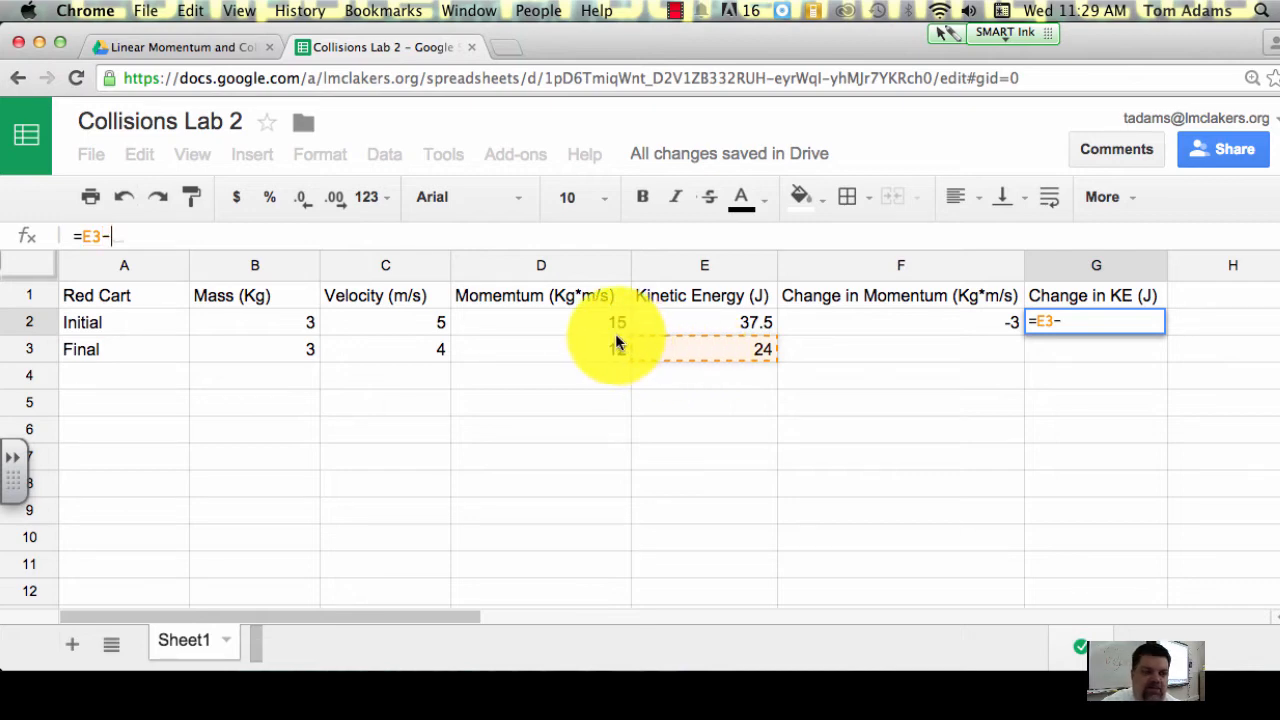
pyautogui.click(703, 320)
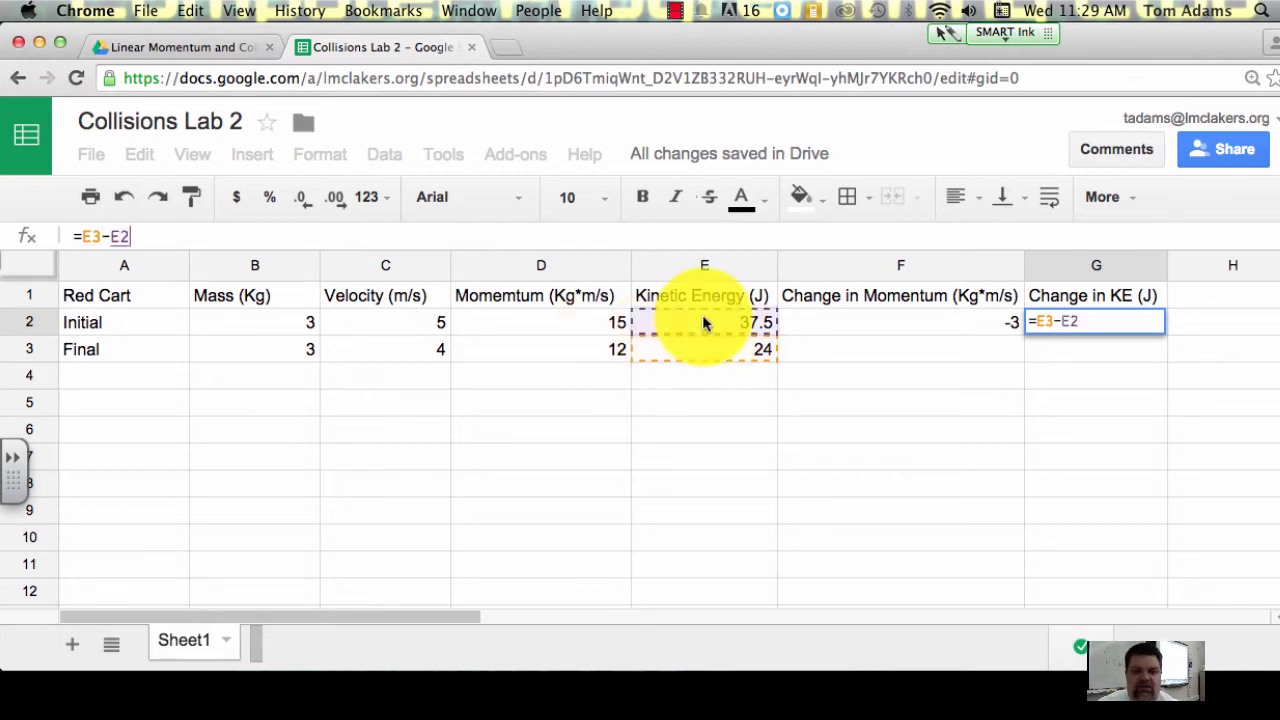
pyautogui.press('Return')
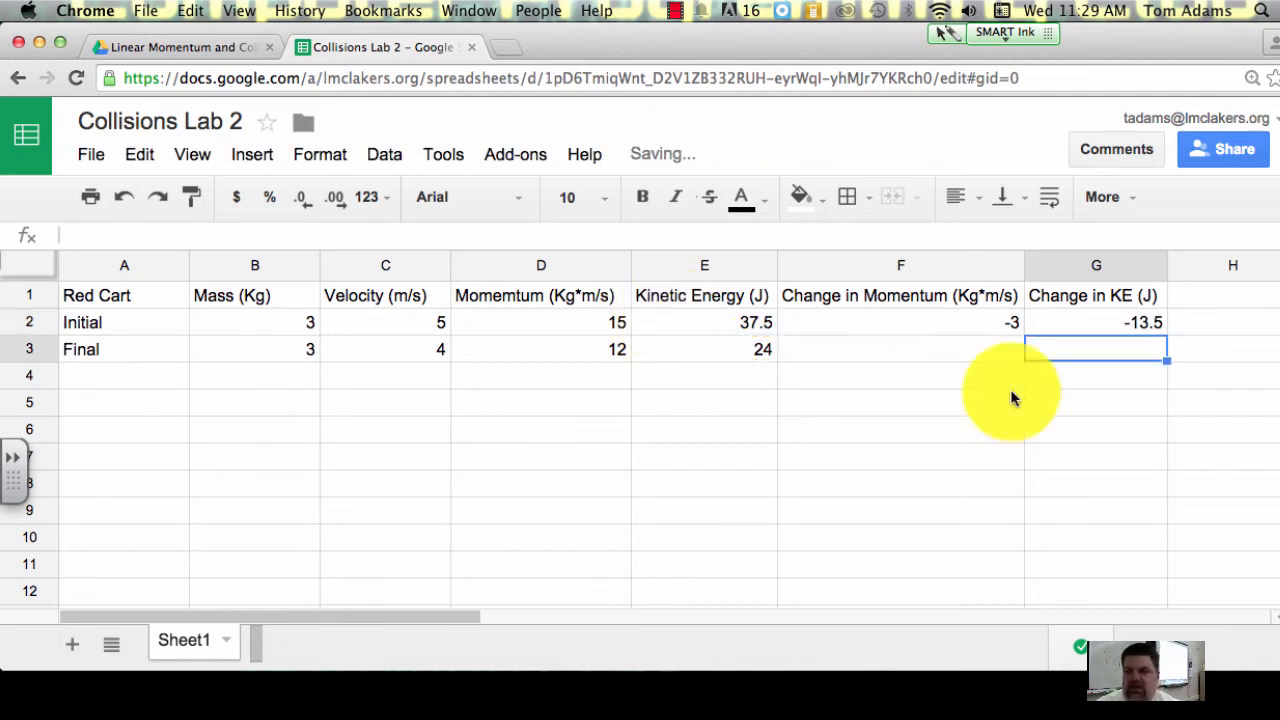
pyautogui.click(1088, 324)
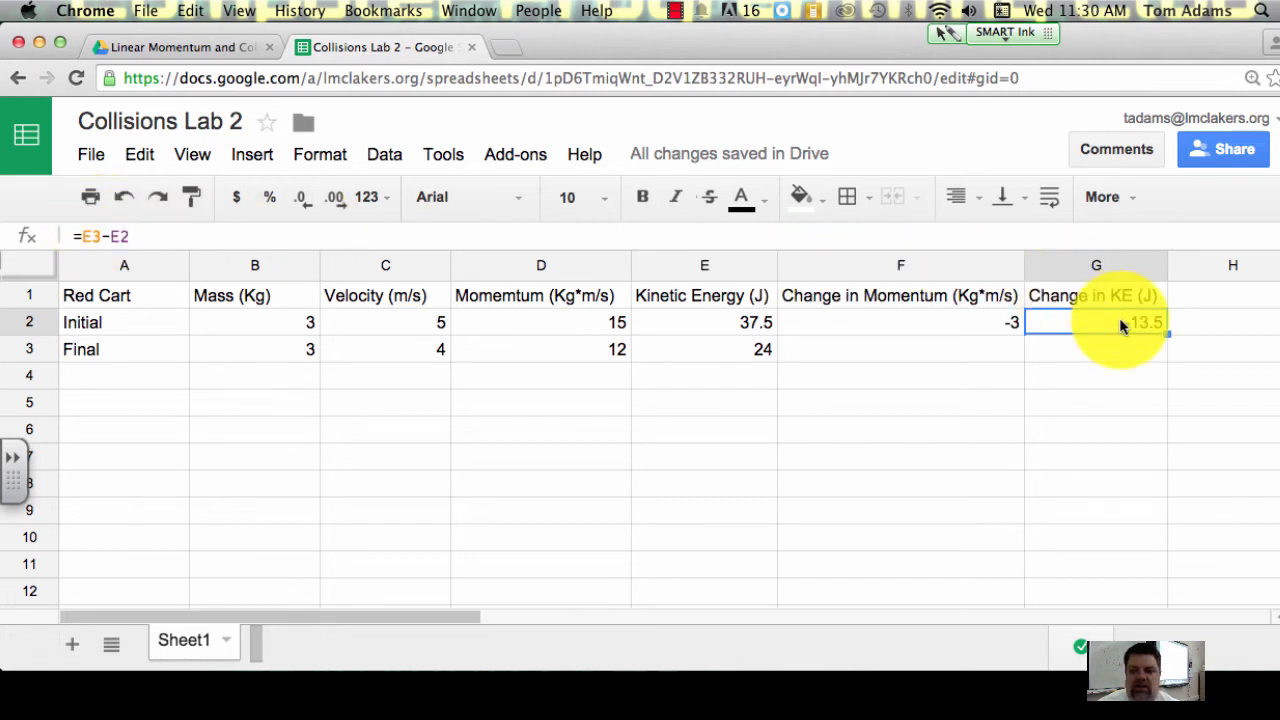
pyautogui.click(1049, 345)
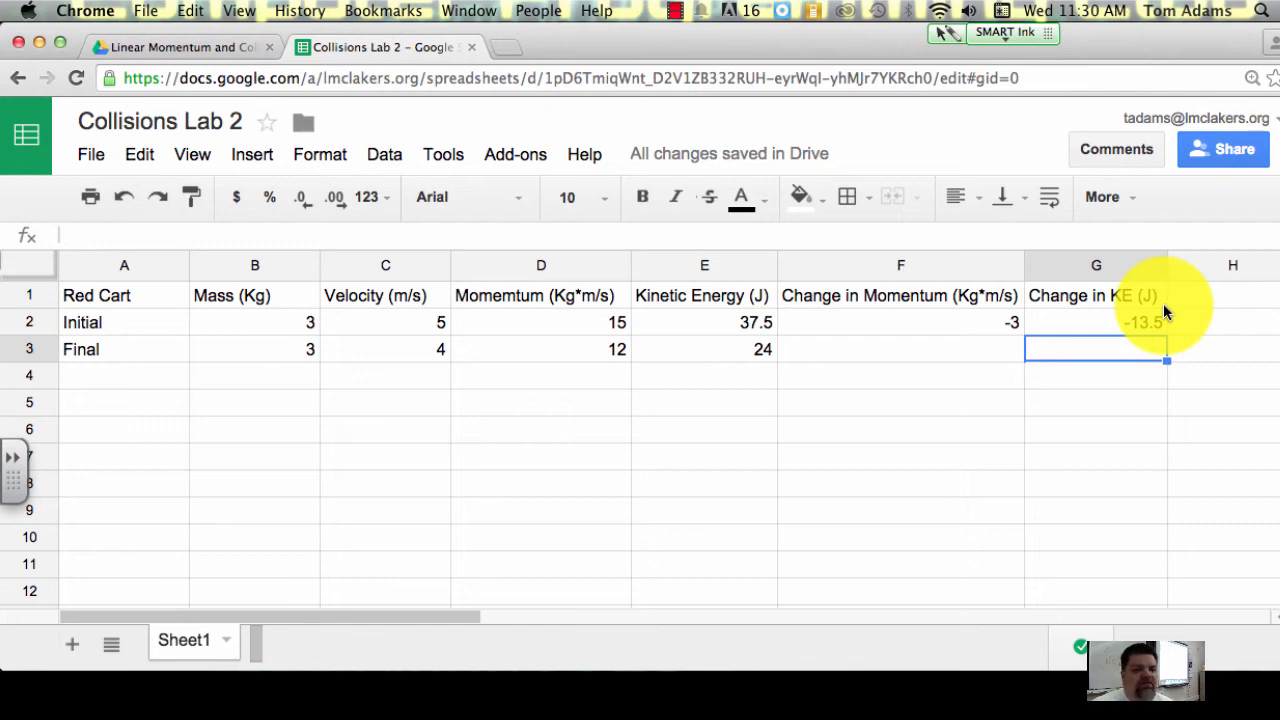
pyautogui.click(132, 295)
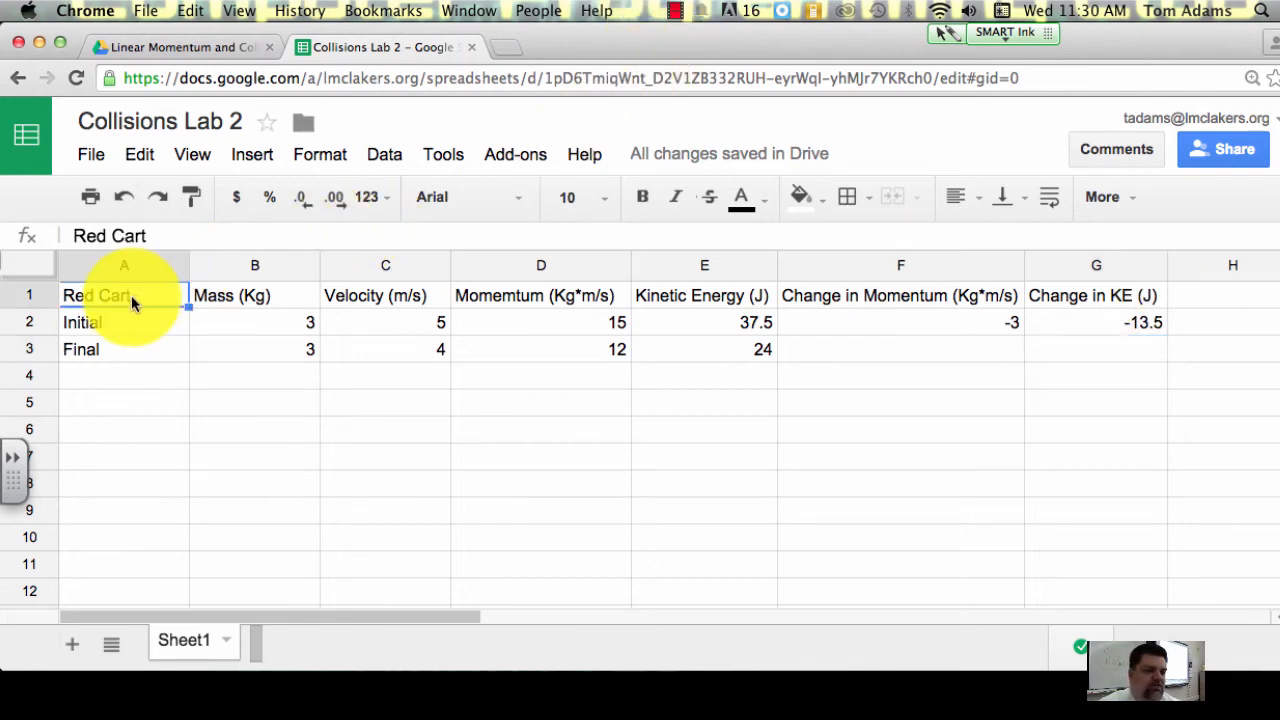
pyautogui.click(1116, 356)
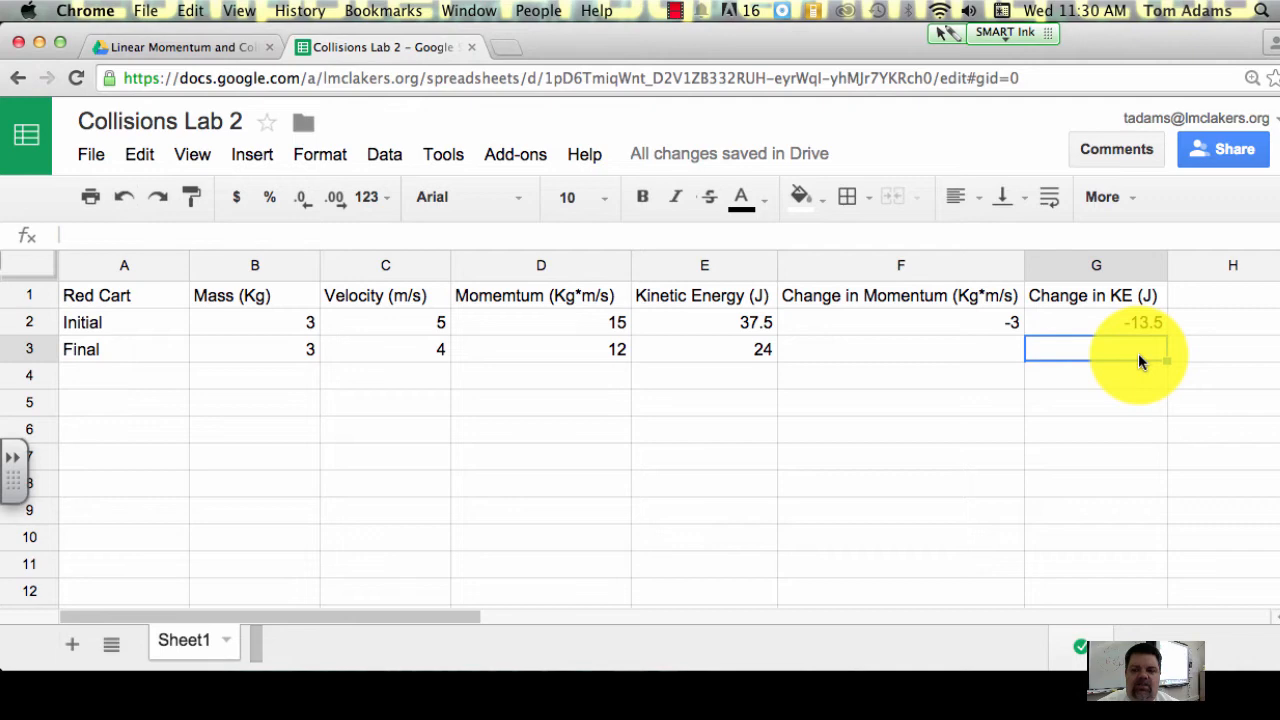
pyautogui.moveTo(1123, 356); pyautogui.dragTo(318, 293)
pyautogui.click(249, 288)
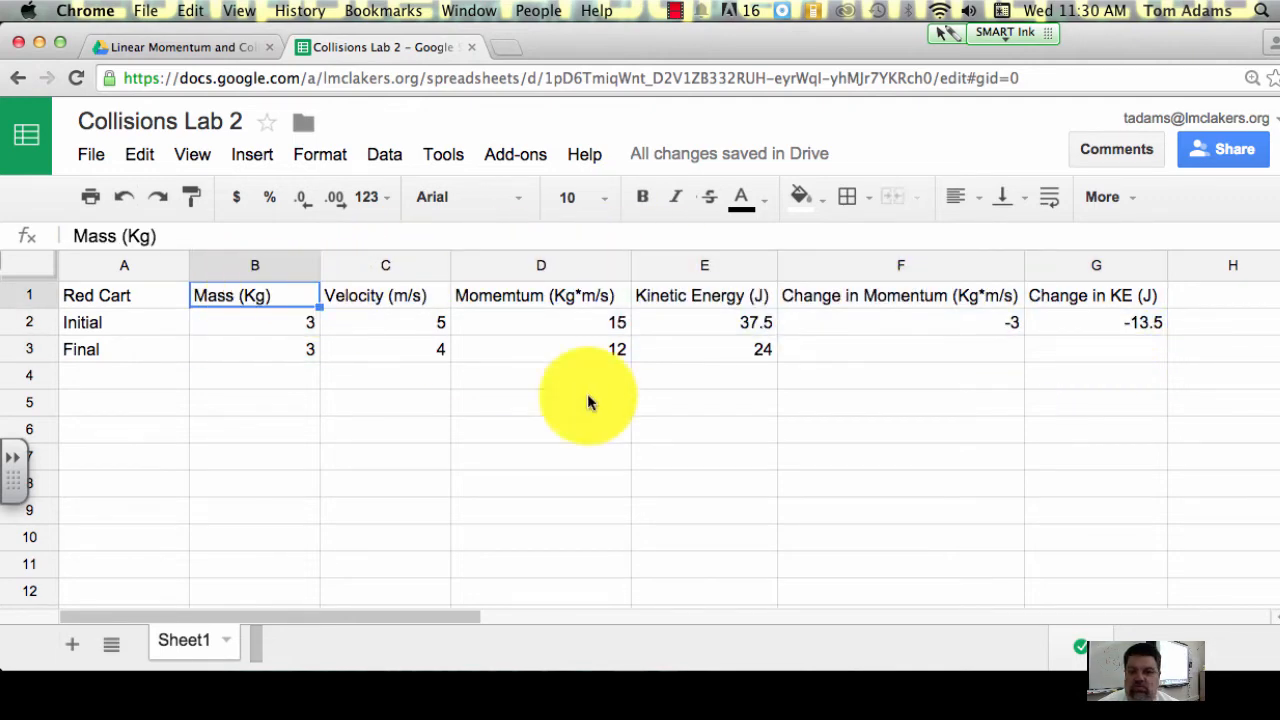
# Step: Fill the whole Red Cart table, A1:G3, with the lightest red background colour
pyautogui.click(1052, 356)
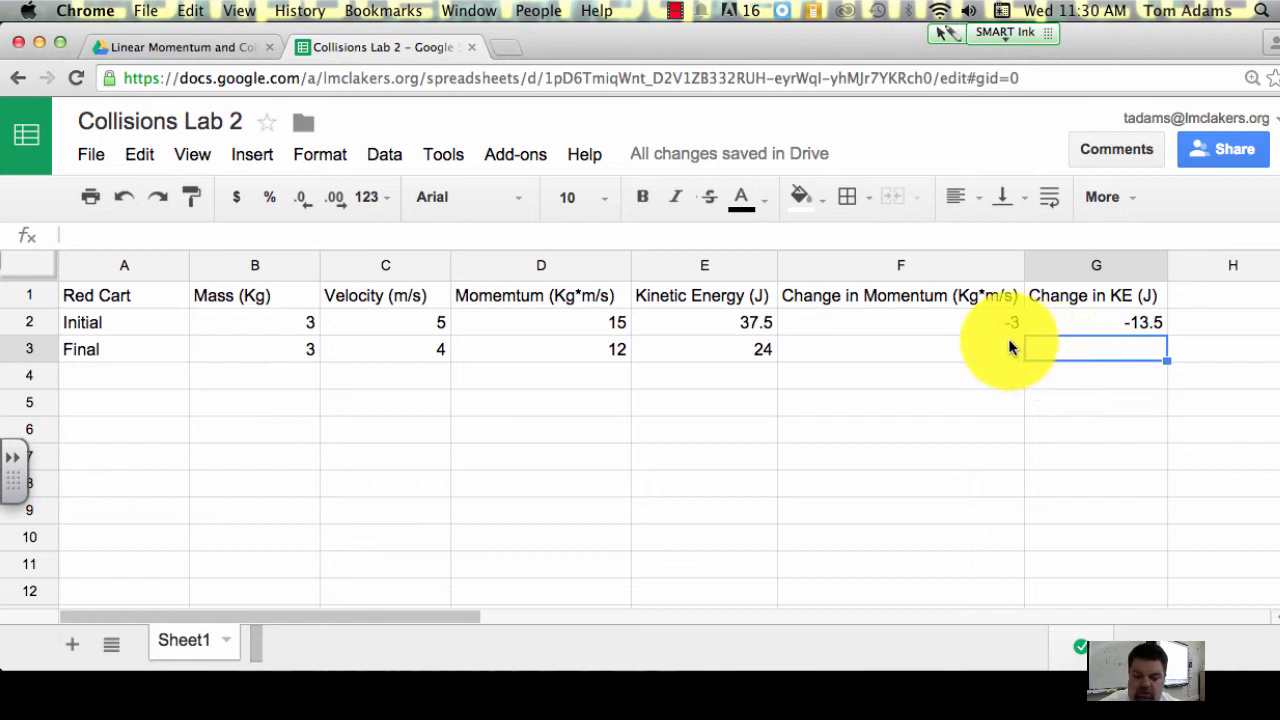
pyautogui.hotkey('shift', 'Up')
pyautogui.hotkey('shift', 'Up')
pyautogui.hotkey('shift', 'Left')
pyautogui.hotkey('shift', 'Left')
pyautogui.hotkey('shift', 'Left')
pyautogui.hotkey('shift', 'Left')
pyautogui.hotkey('shift', 'Left')
pyautogui.hotkey('shift', 'Left')
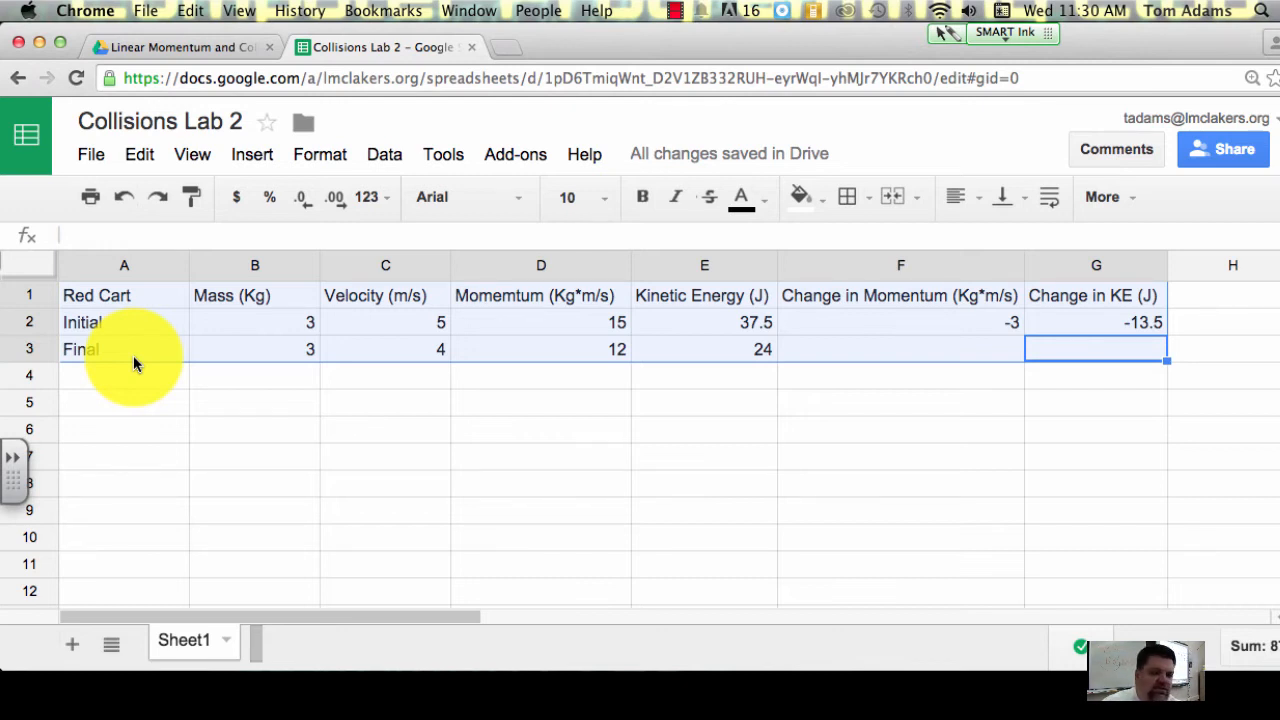
pyautogui.click(802, 197)
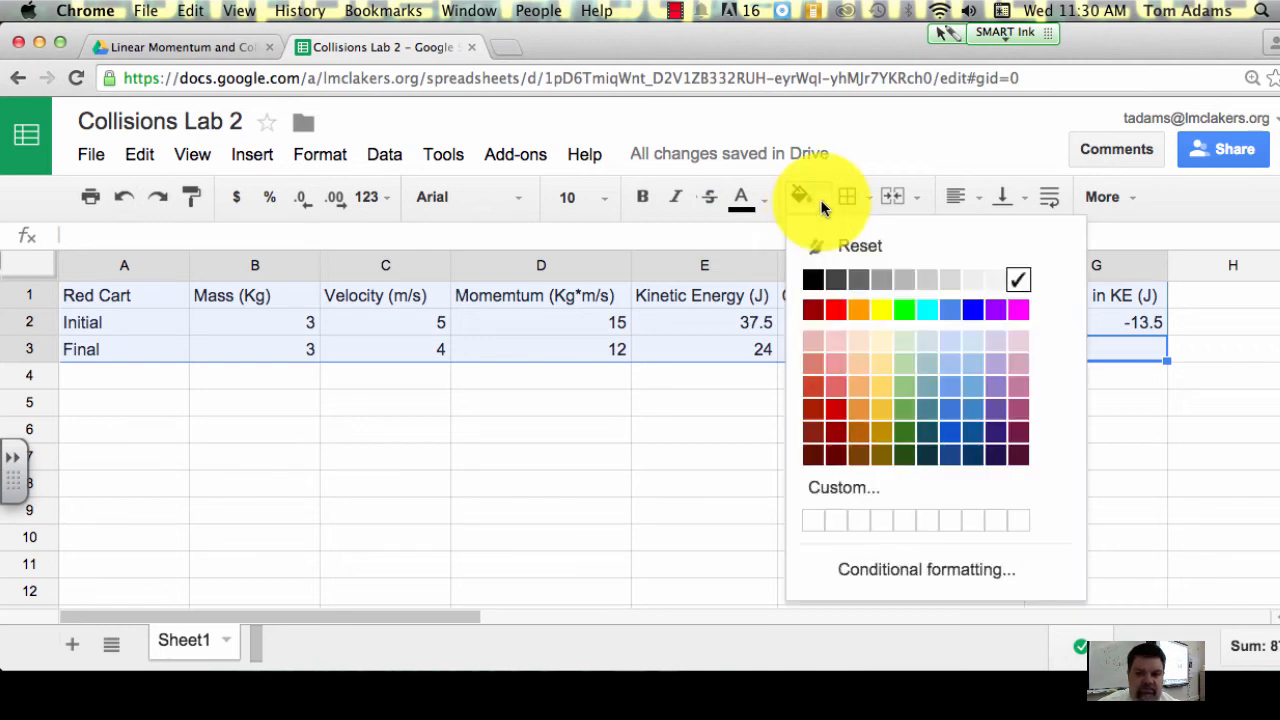
pyautogui.click(836, 343)
pyautogui.click(675, 374)
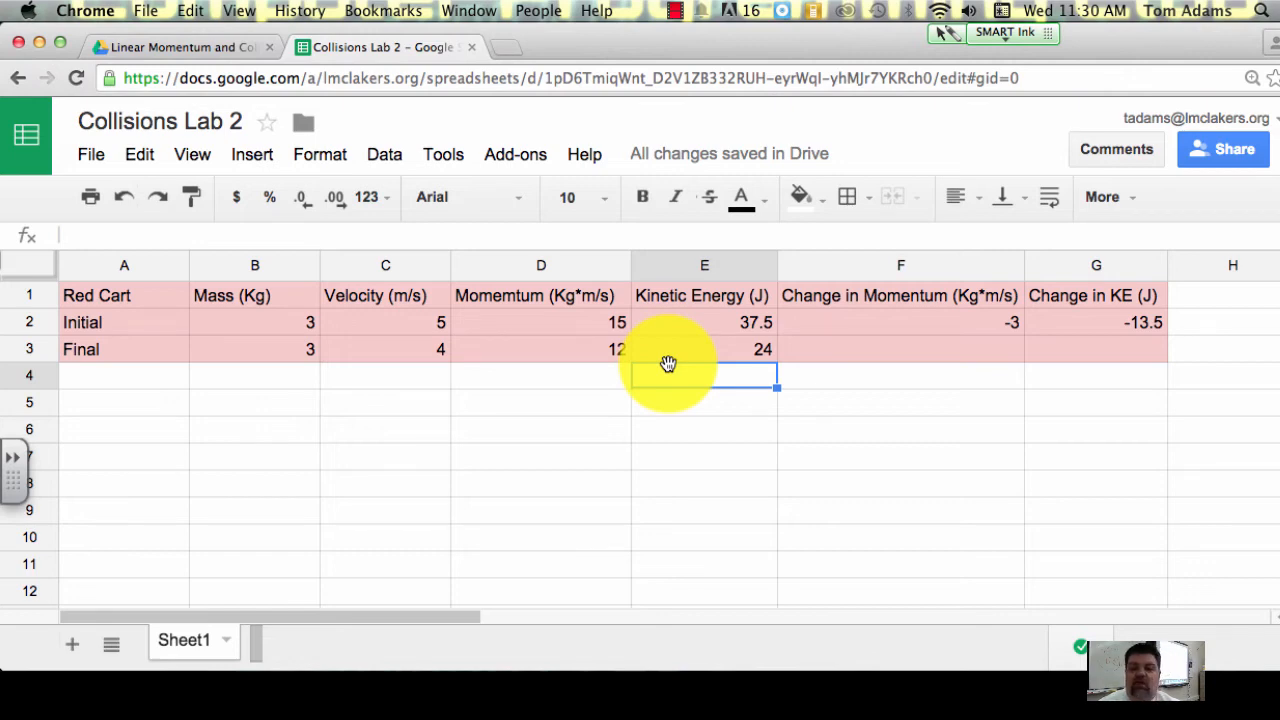
# Step: Copy the Red Cart table A1:G3 and paste it directly below, starting in A4
pyautogui.click(1110, 352)
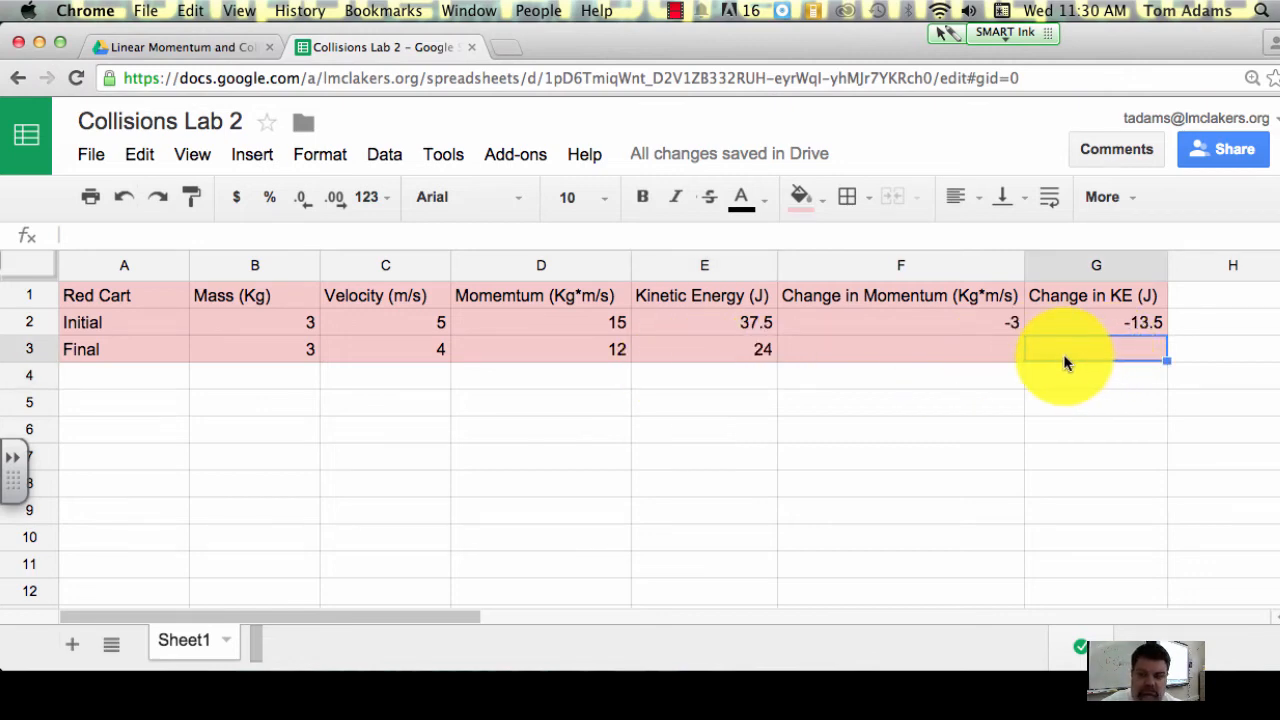
pyautogui.hotkey('shift', 'Up')
pyautogui.hotkey('shift', 'Up')
pyautogui.hotkey('shift', 'Left')
pyautogui.hotkey('shift', 'Left')
pyautogui.hotkey('shift', 'Left')
pyautogui.hotkey('shift', 'Left')
pyautogui.hotkey('shift', 'Left')
pyautogui.hotkey('shift', 'Left')
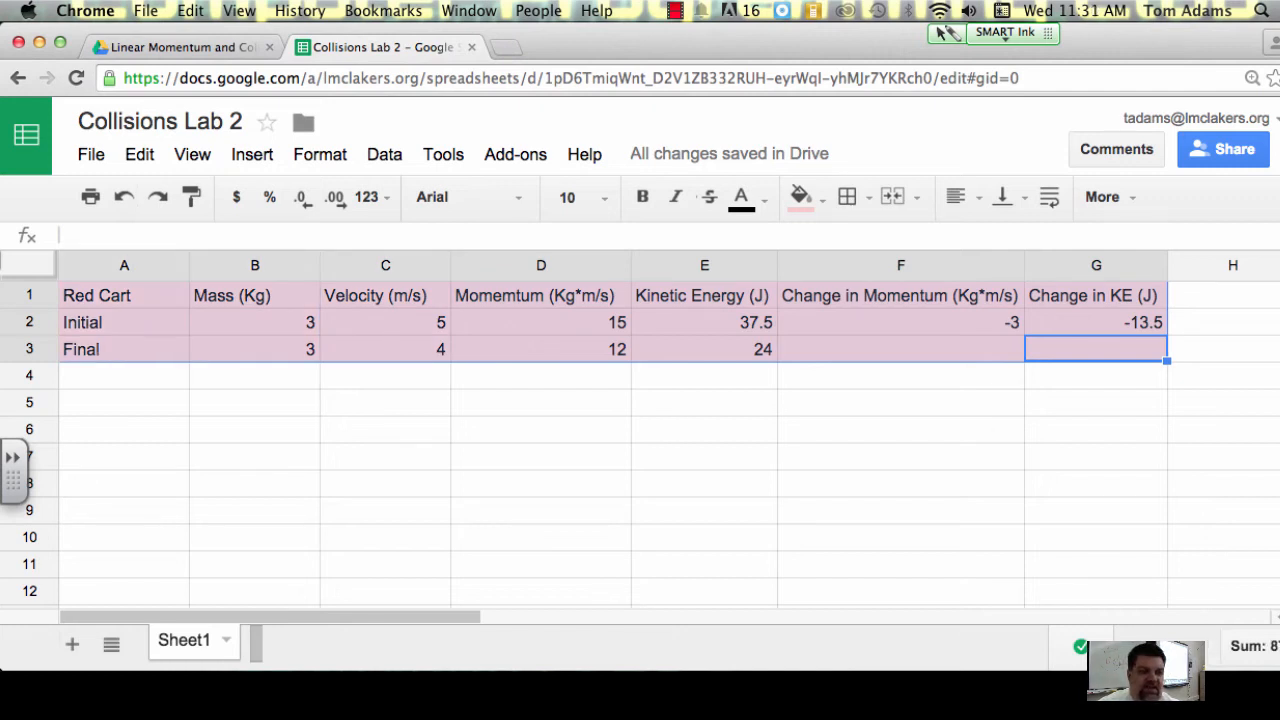
pyautogui.click(138, 155)
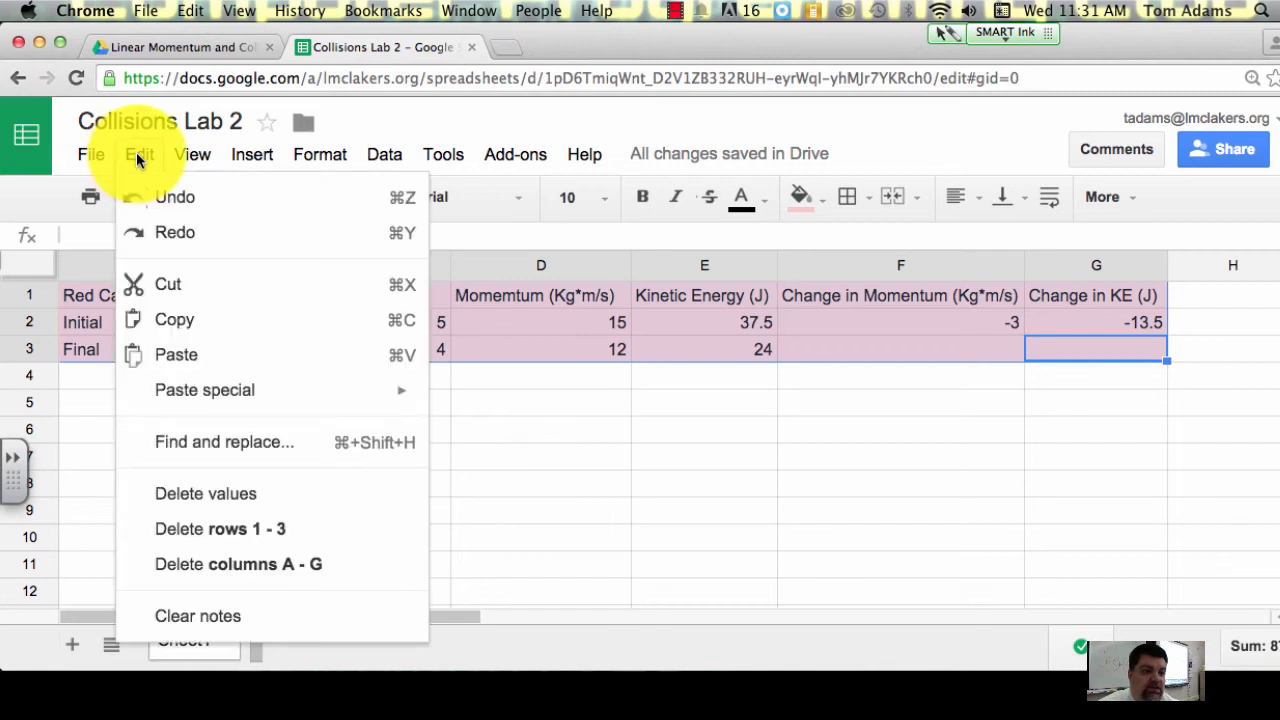
pyautogui.click(167, 322)
pyautogui.click(110, 403)
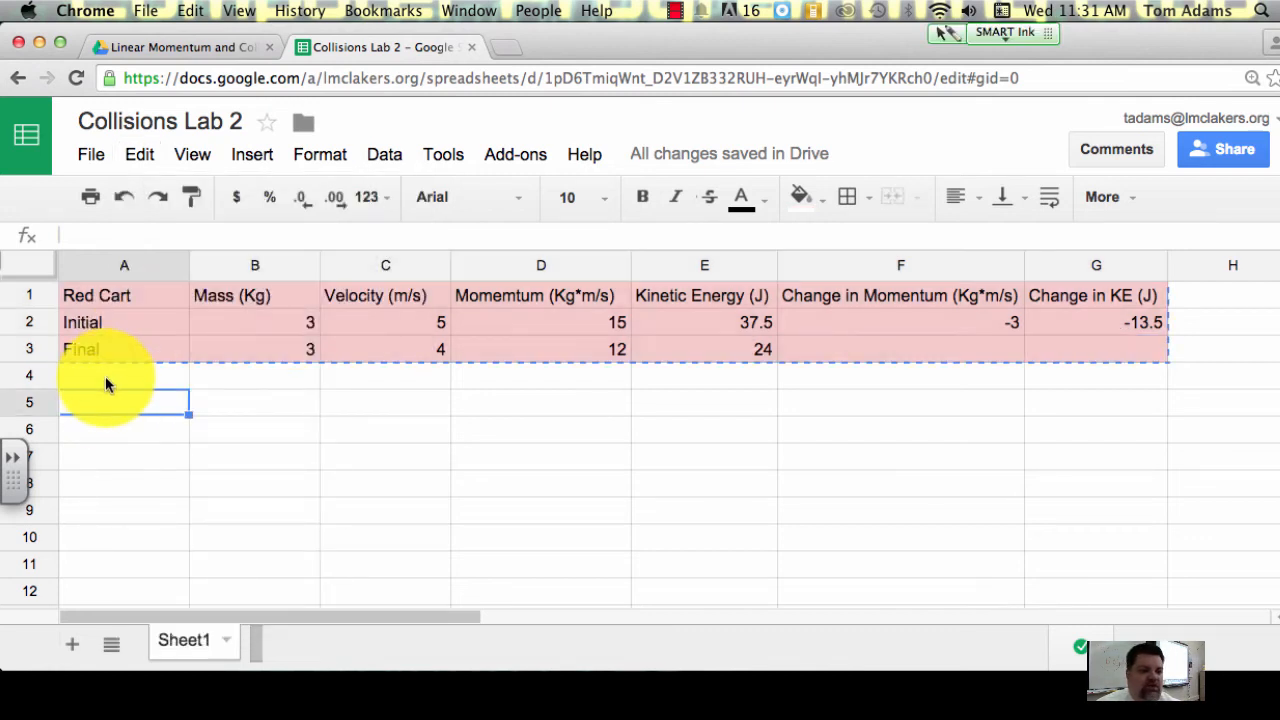
pyautogui.click(105, 377)
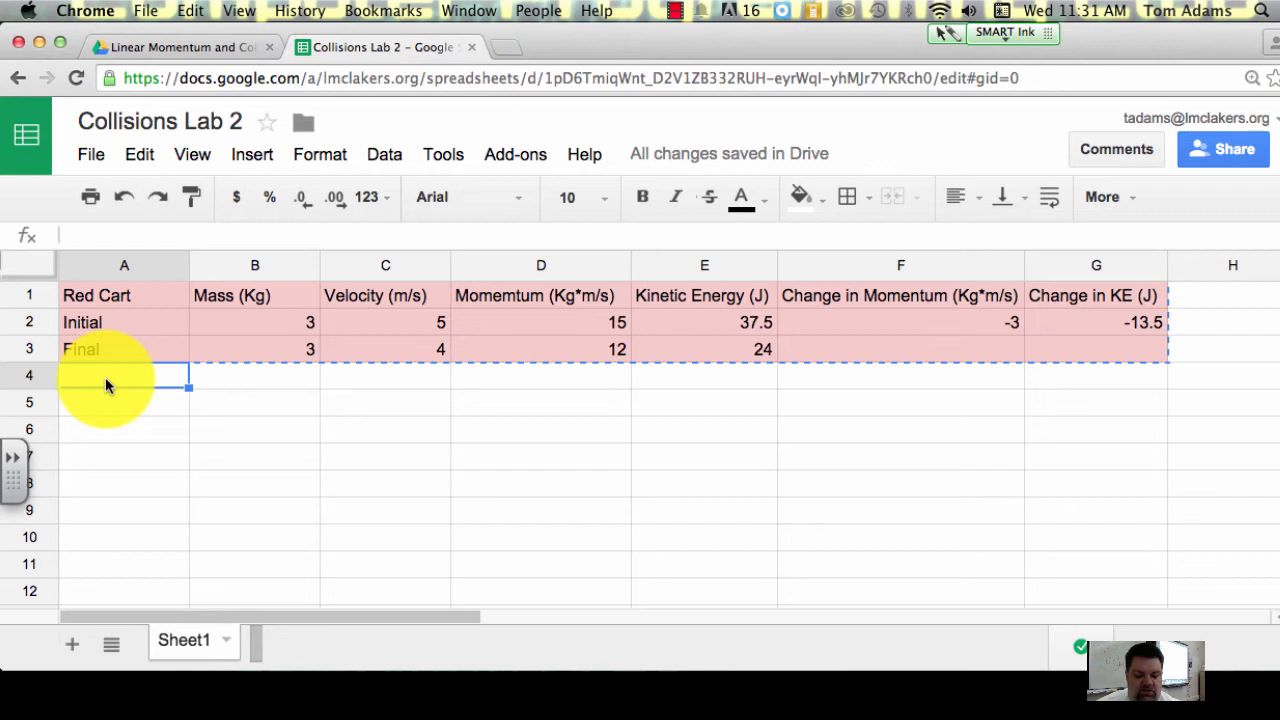
pyautogui.click(139, 154)
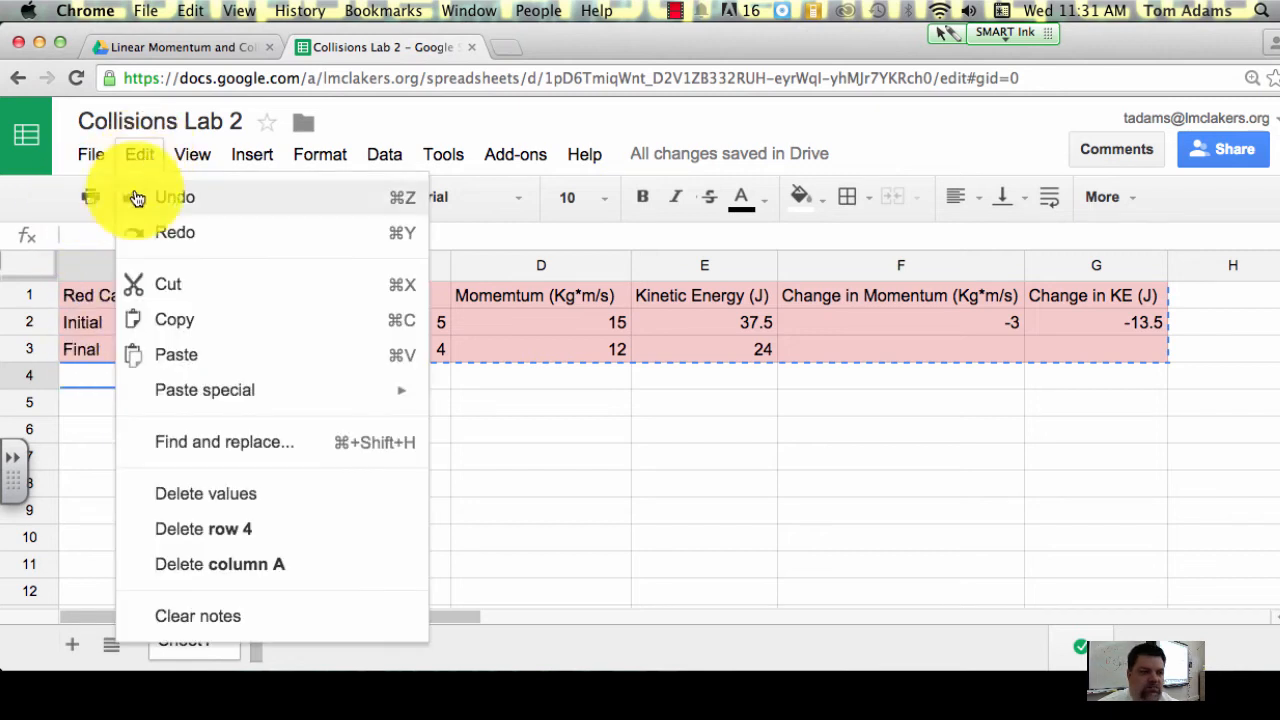
pyautogui.click(163, 354)
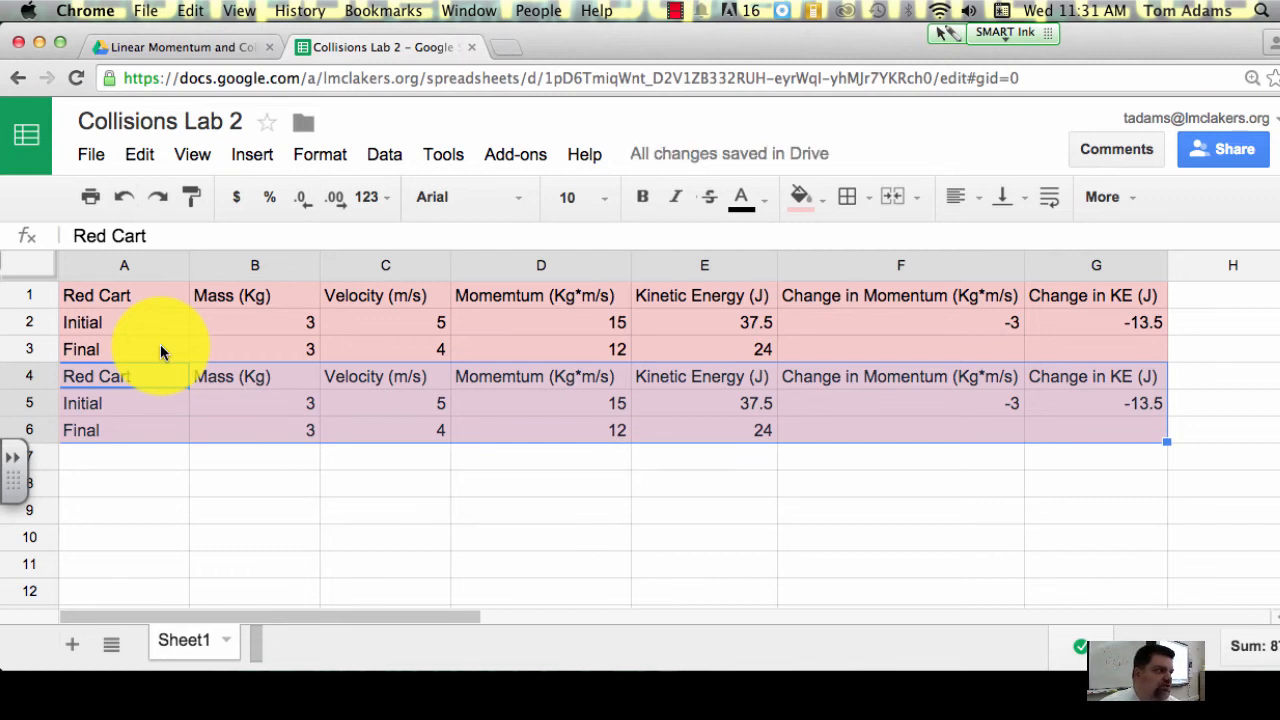
# Step: Fill the pasted table A4:G6 with the lightest blue background and change its heading in A4 to Blue Cart
pyautogui.click(824, 201)
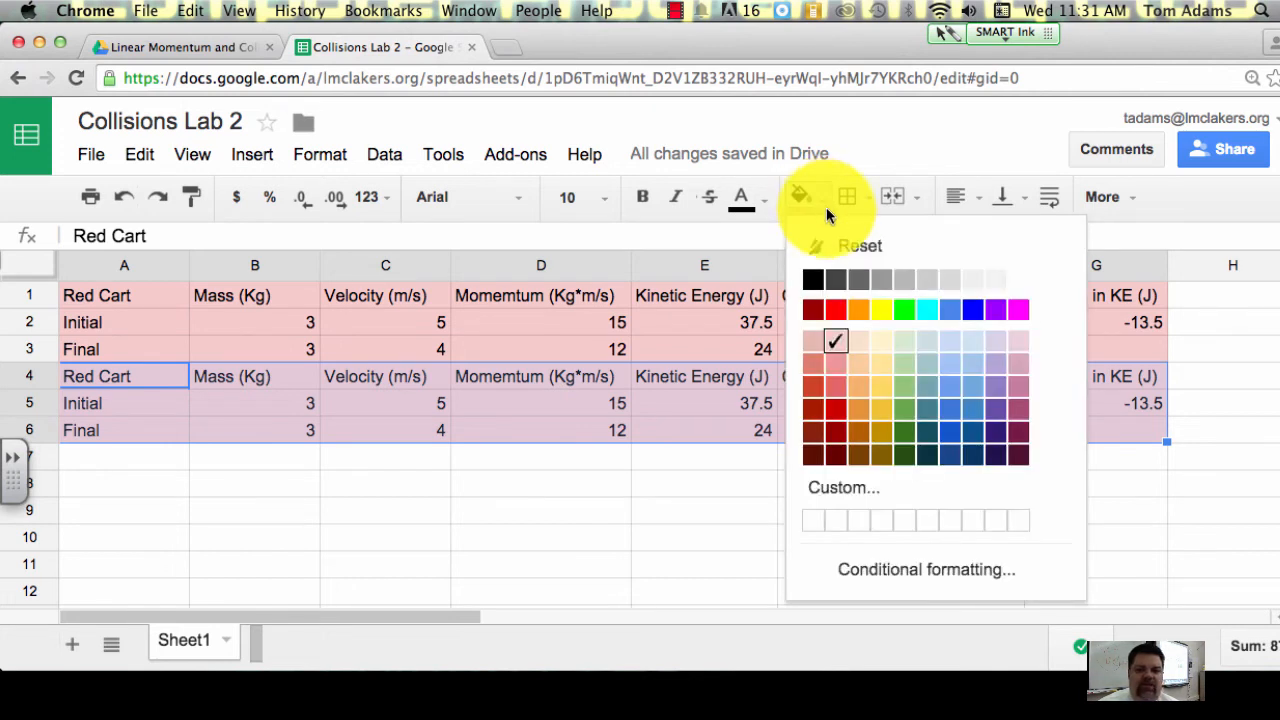
pyautogui.click(975, 345)
pyautogui.click(103, 376)
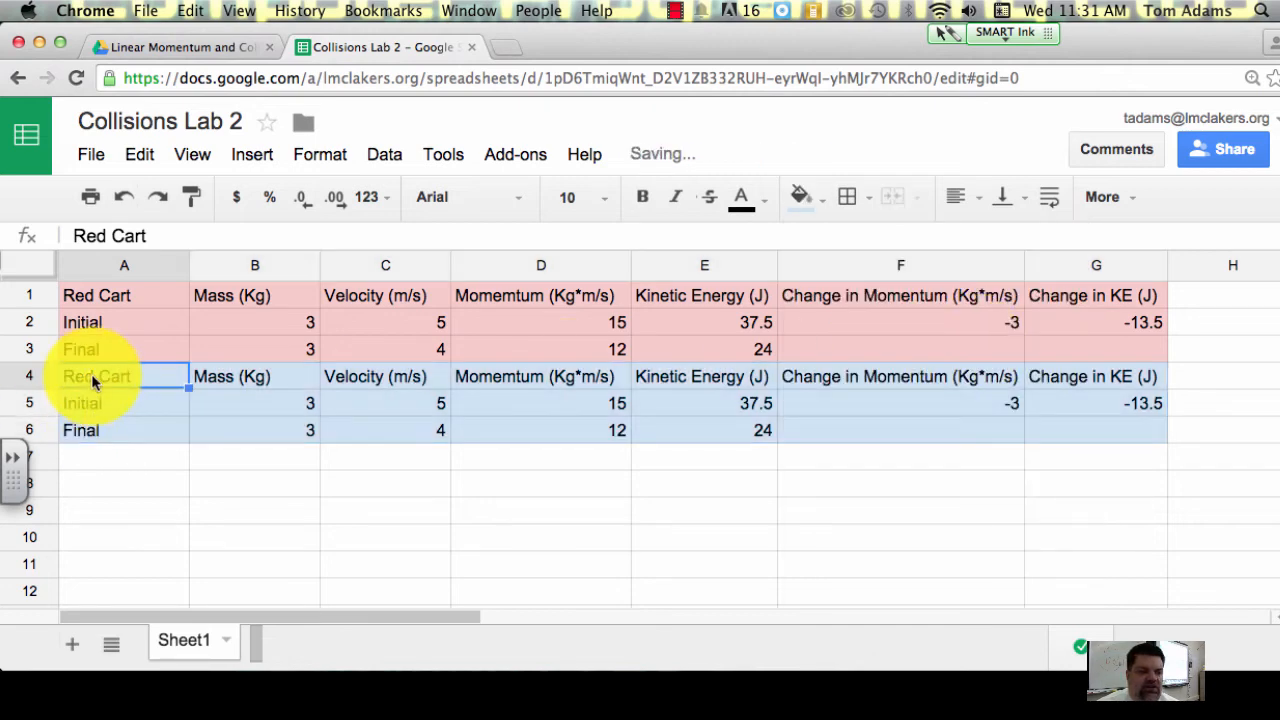
pyautogui.click(108, 236)
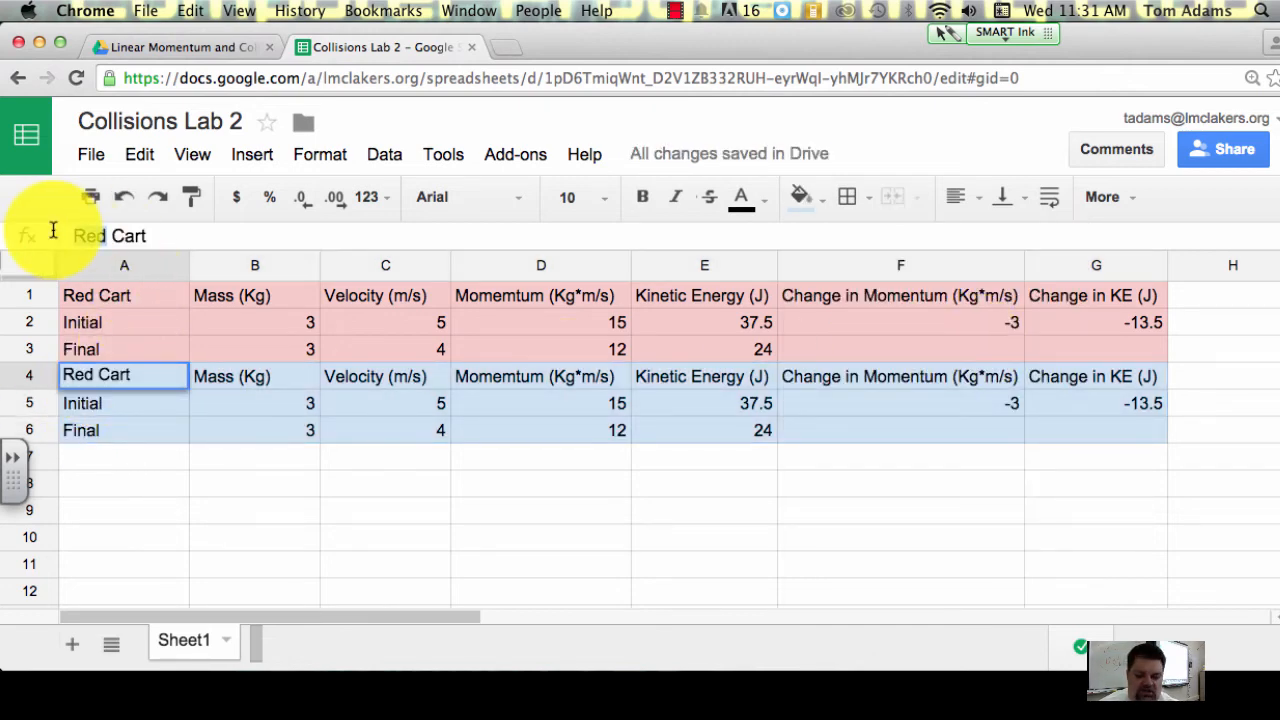
pyautogui.moveTo(53, 231); pyautogui.dragTo(104, 236)
pyautogui.write('Bu')
pyautogui.press('BackSpace')
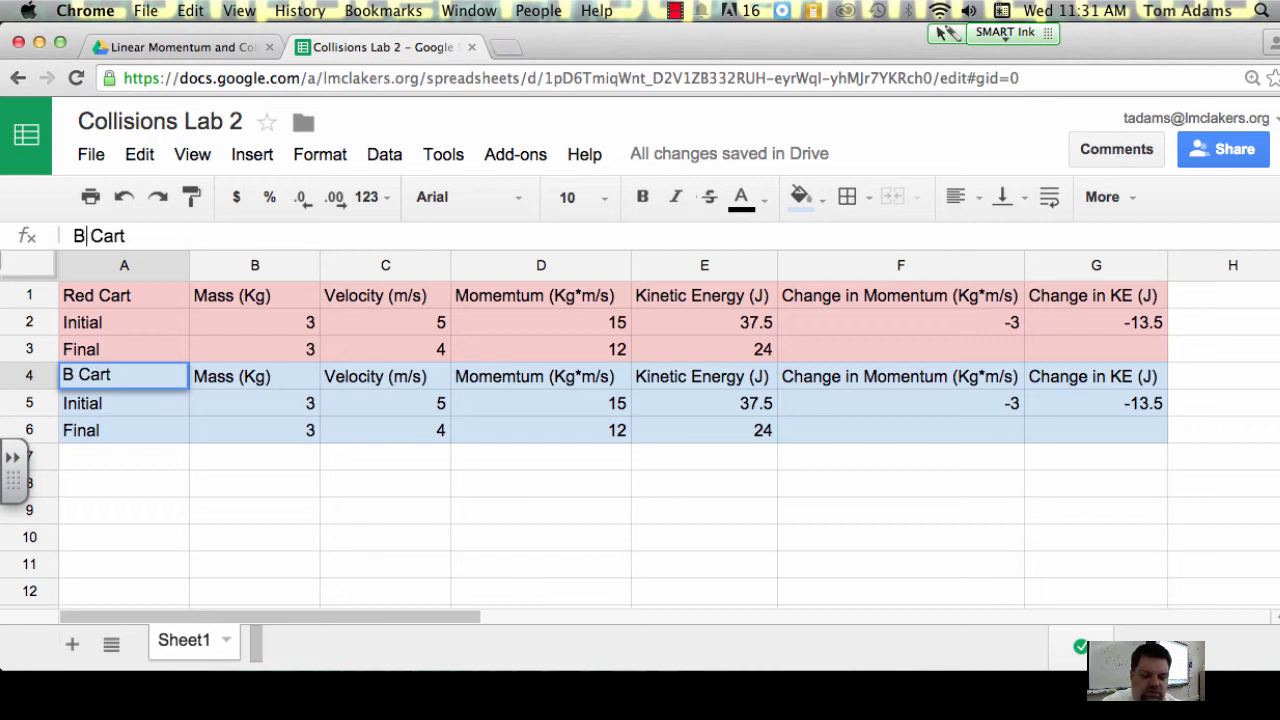
pyautogui.write('lue')
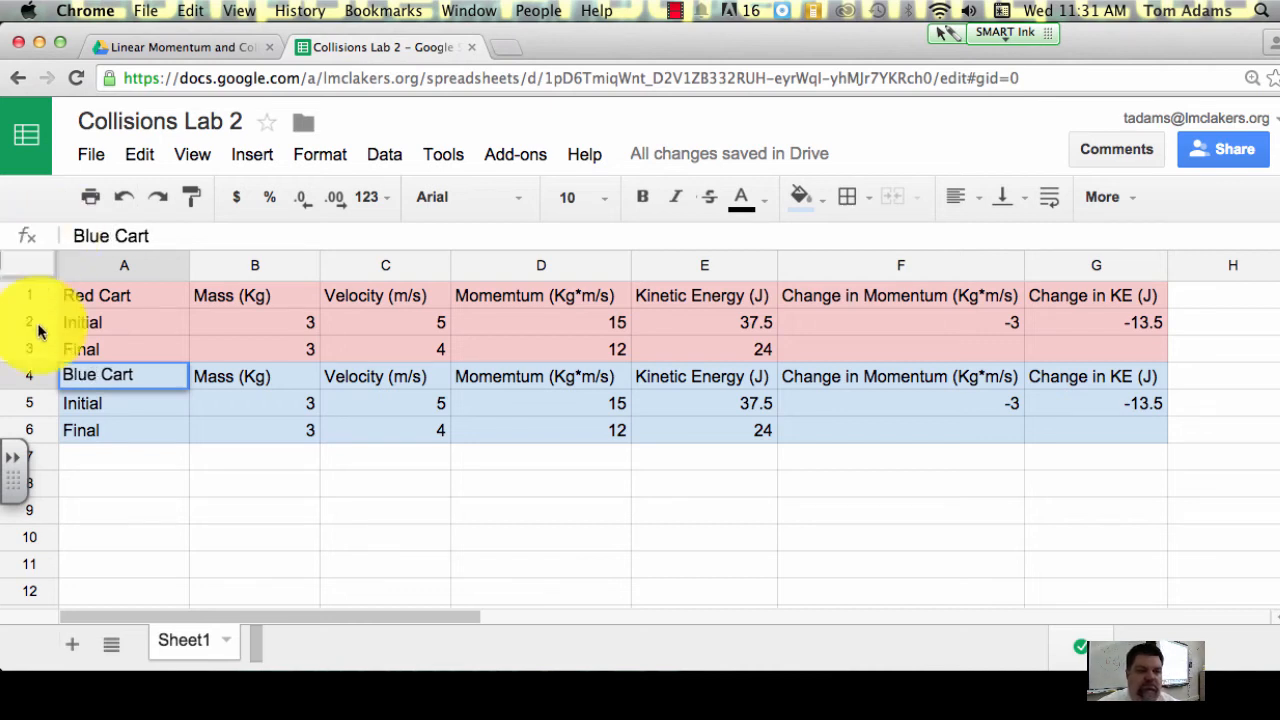
pyautogui.click(162, 510)
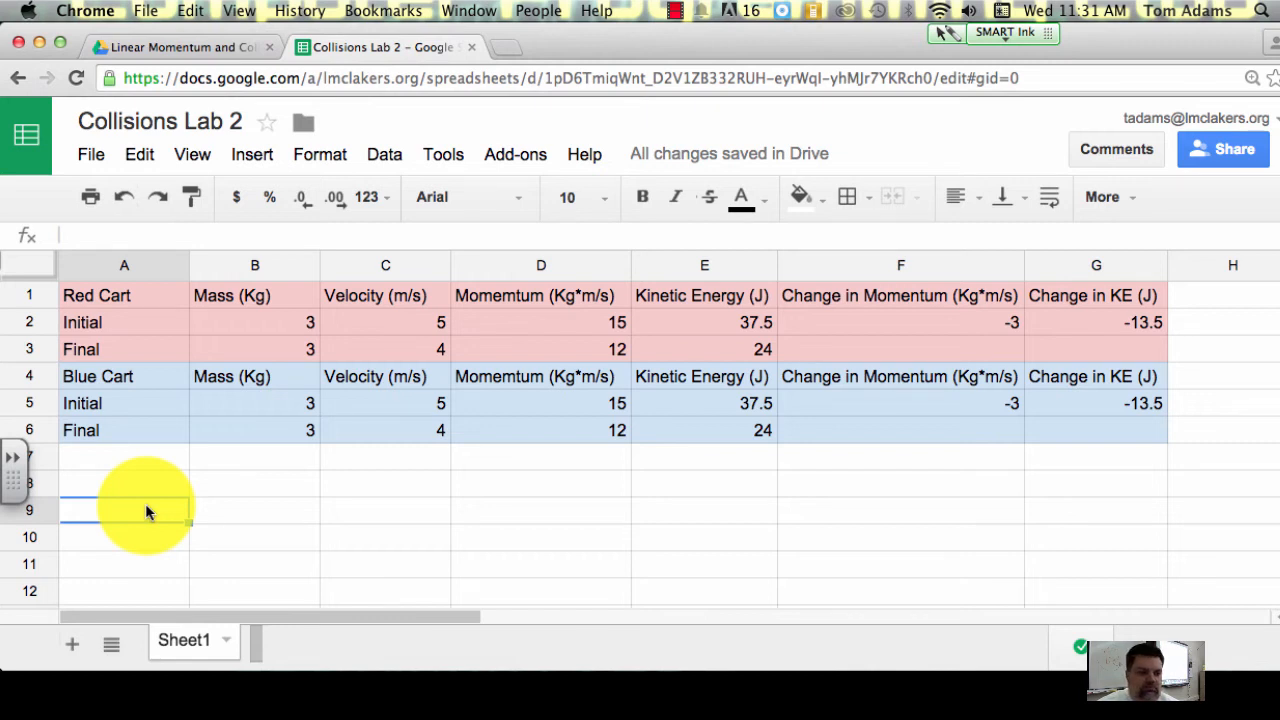
# Step: Enter the label Total Initial Momentum in A7 and widen column A to fit it
pyautogui.click(134, 482)
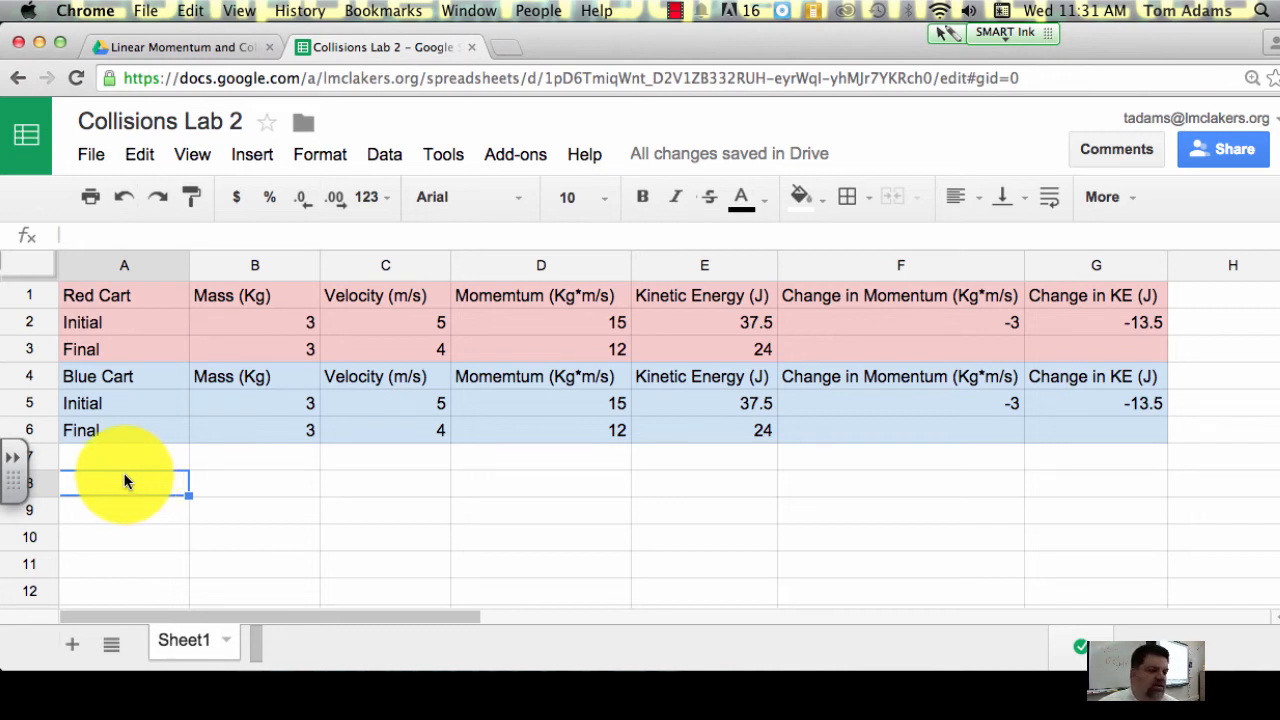
pyautogui.click(130, 464)
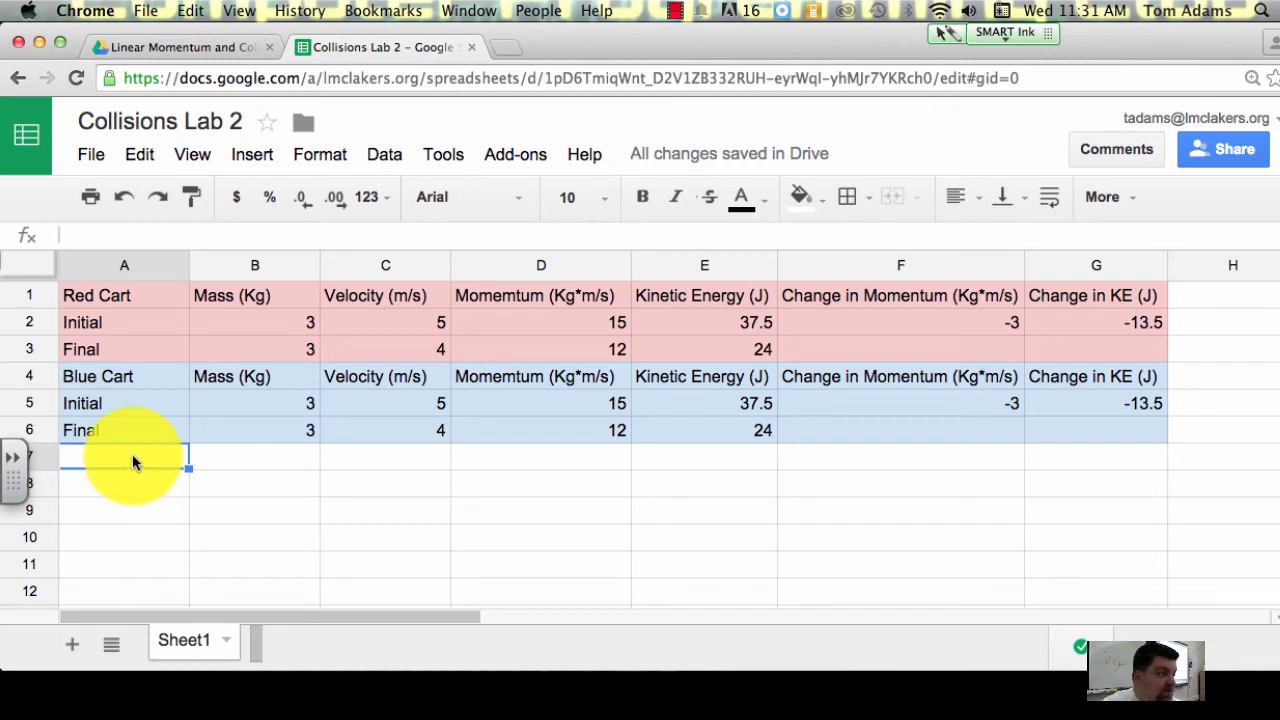
pyautogui.write('To')
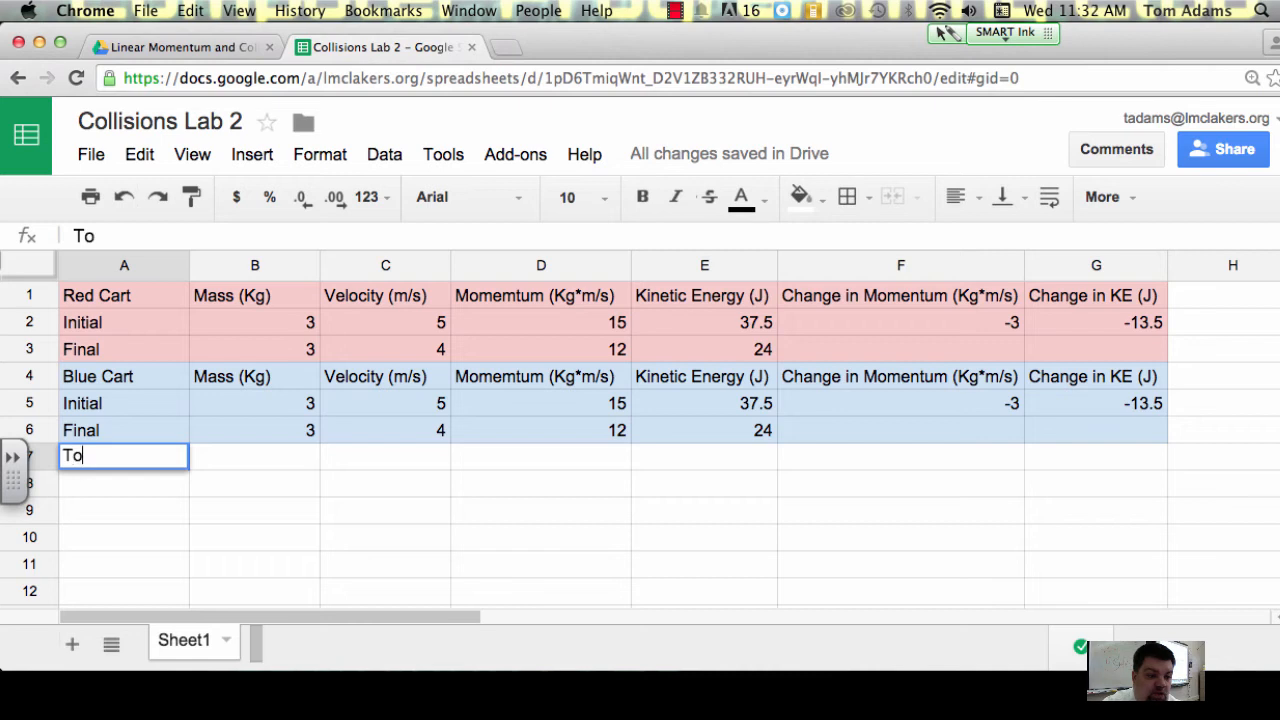
pyautogui.write('tal ')
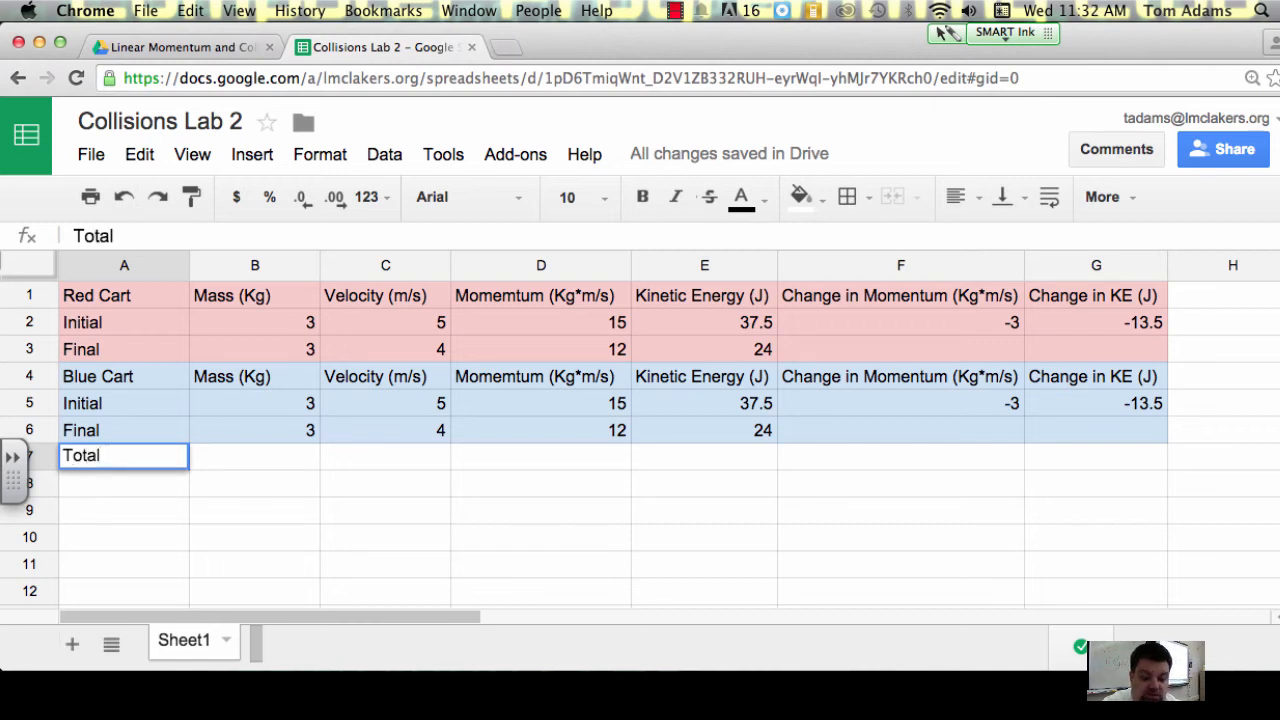
pyautogui.write('Init')
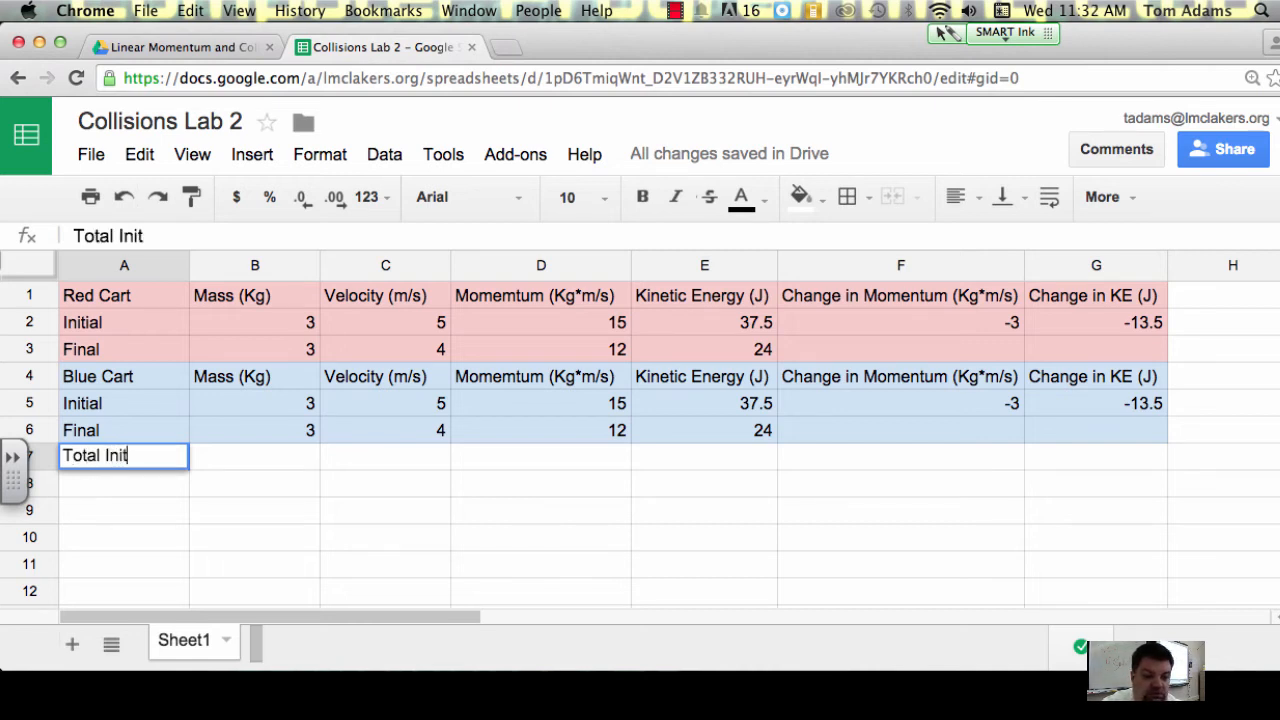
pyautogui.write('ial Mo')
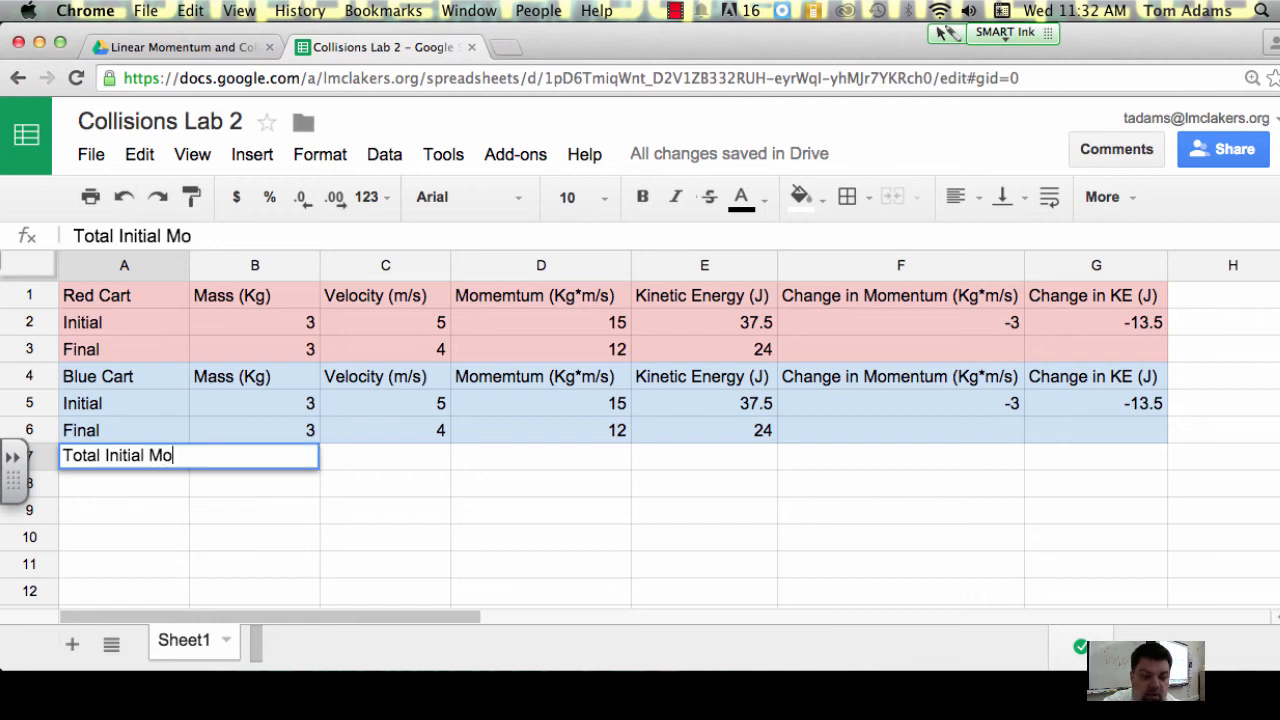
pyautogui.write('me')
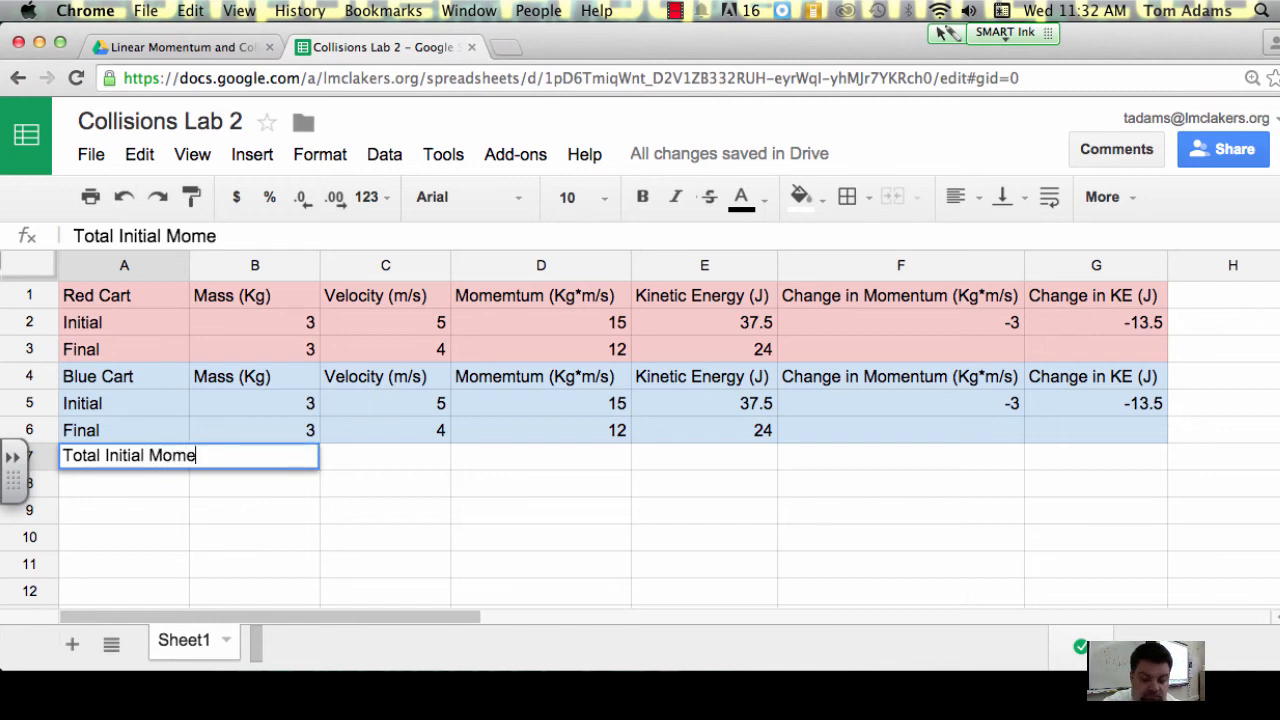
pyautogui.write('ntum')
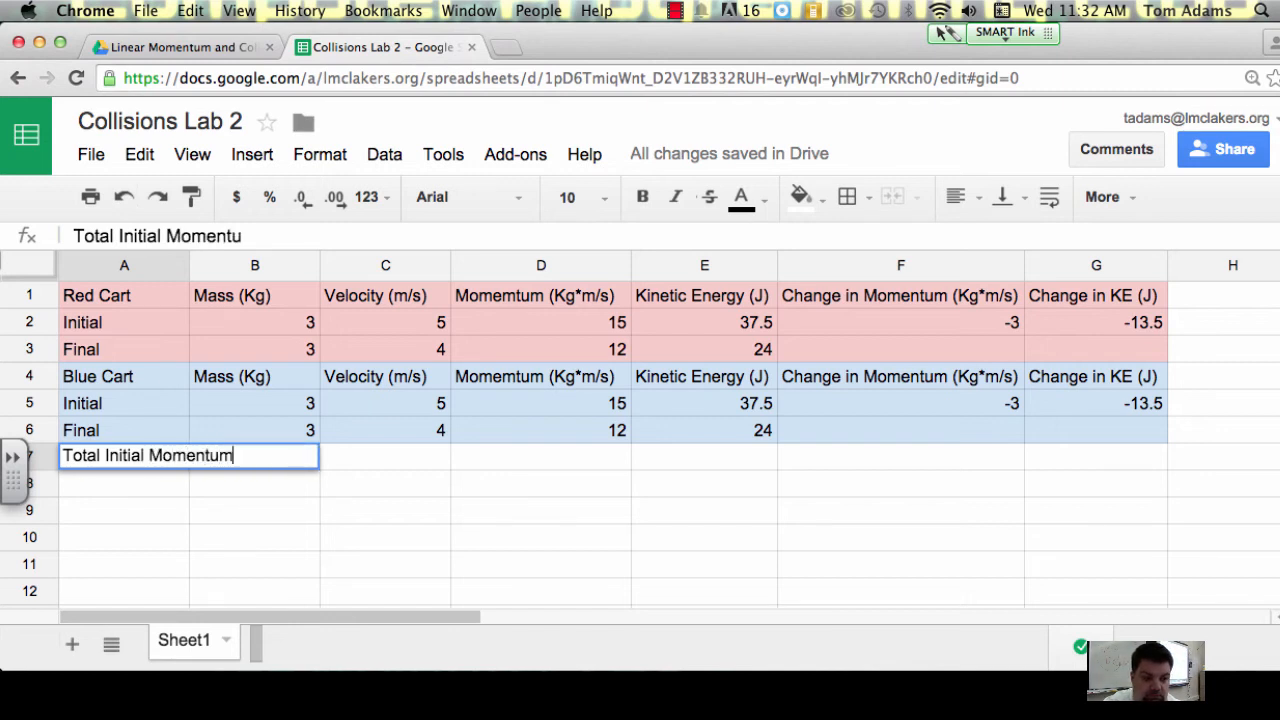
pyautogui.press('Return')
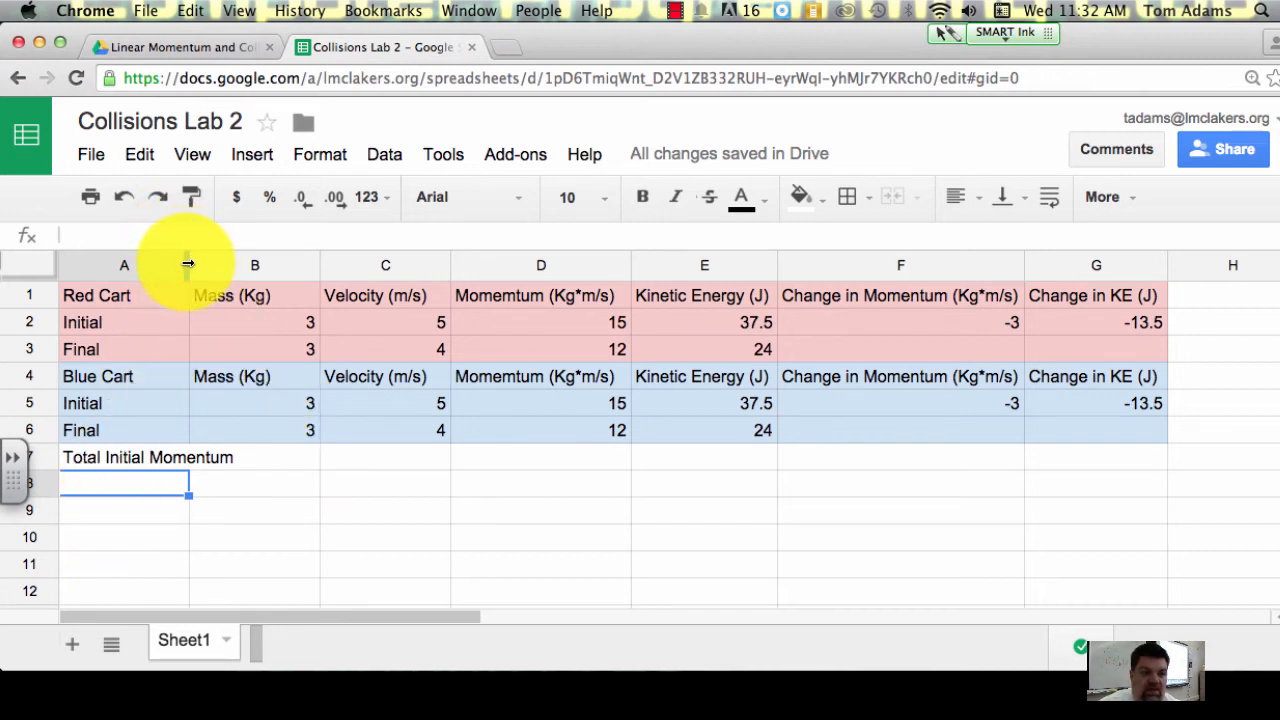
pyautogui.moveTo(192, 263); pyautogui.dragTo(240, 265)
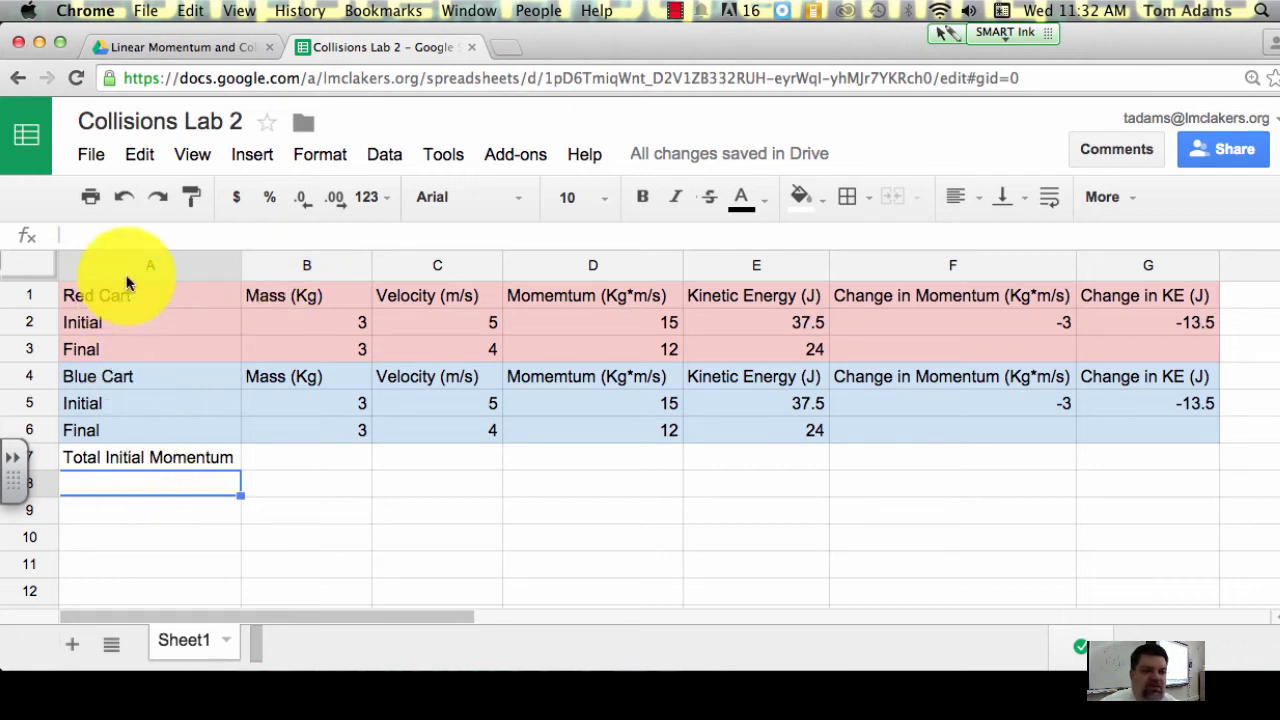
# Step: Calculate the total initial momentum in A8 with the formula =D2+D5
pyautogui.click(80, 232)
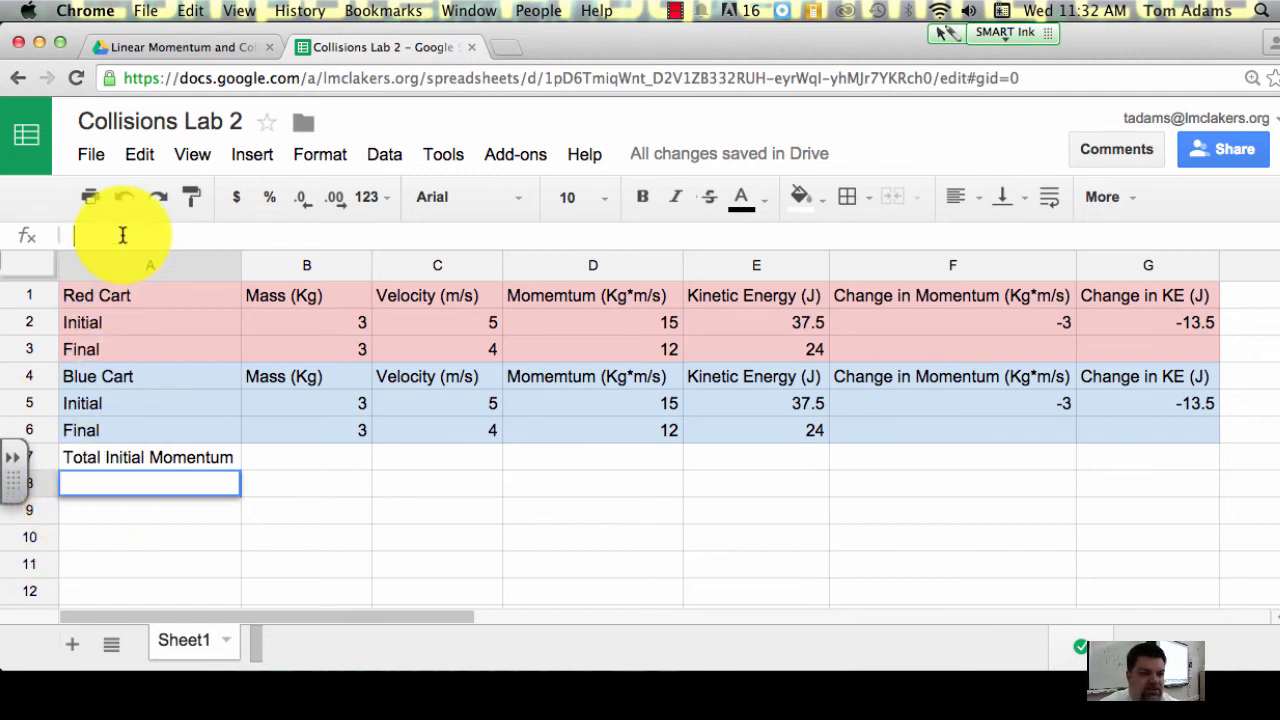
pyautogui.write('=')
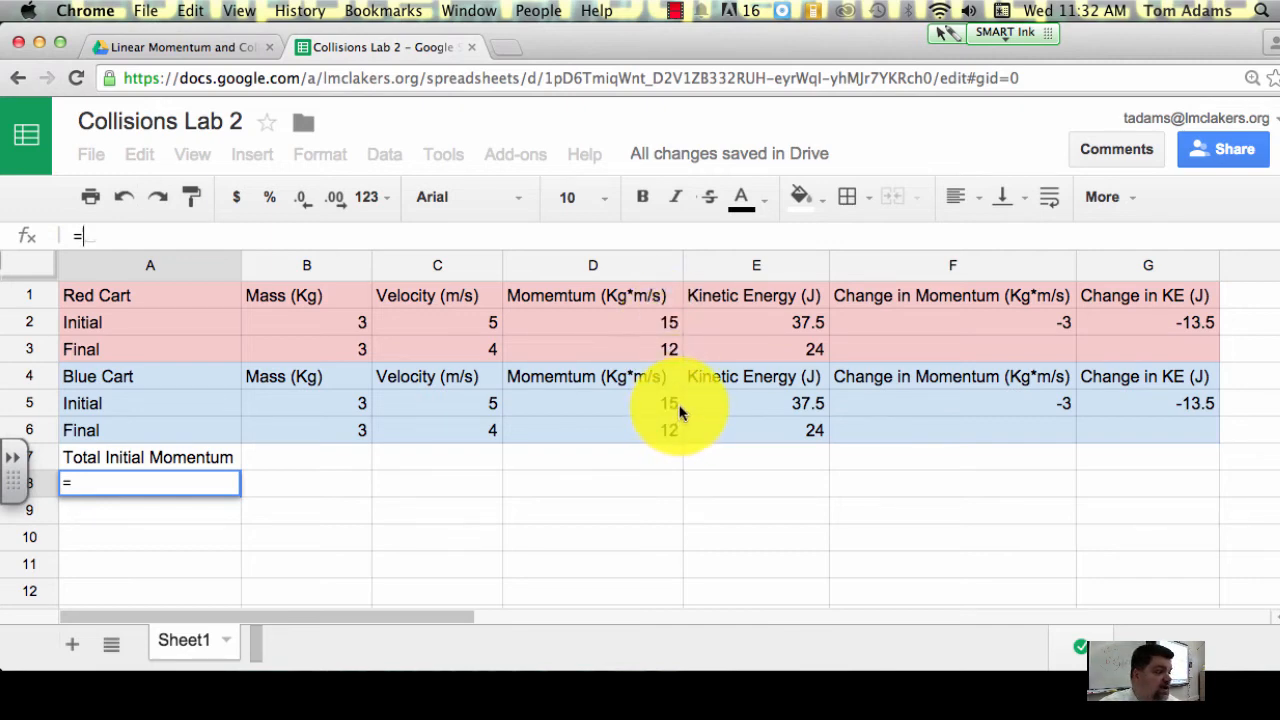
pyautogui.click(663, 320)
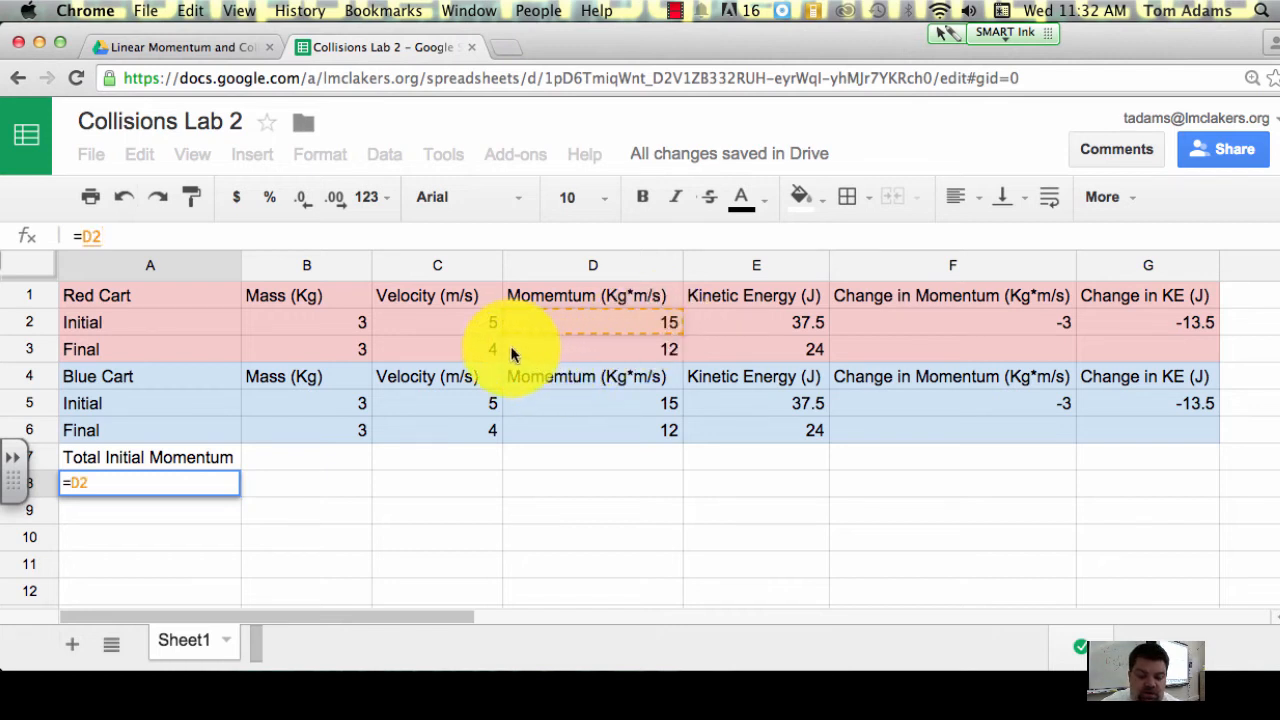
pyautogui.write('+')
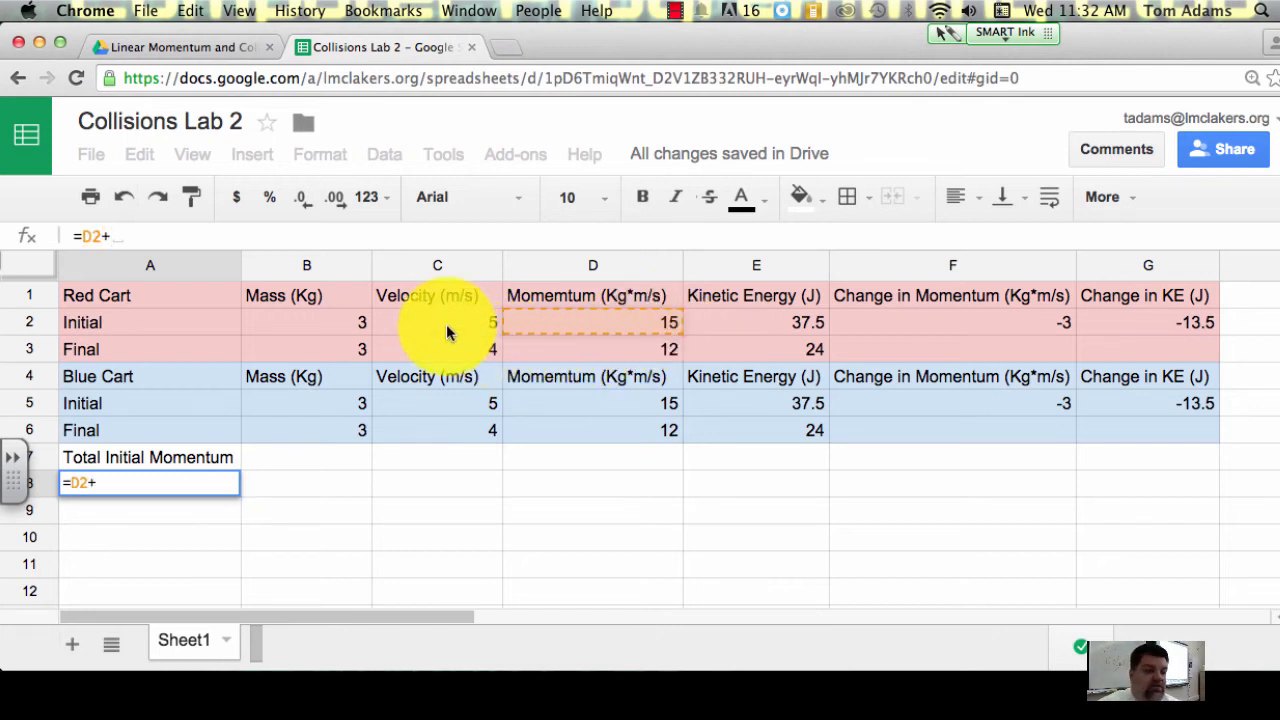
pyautogui.click(642, 403)
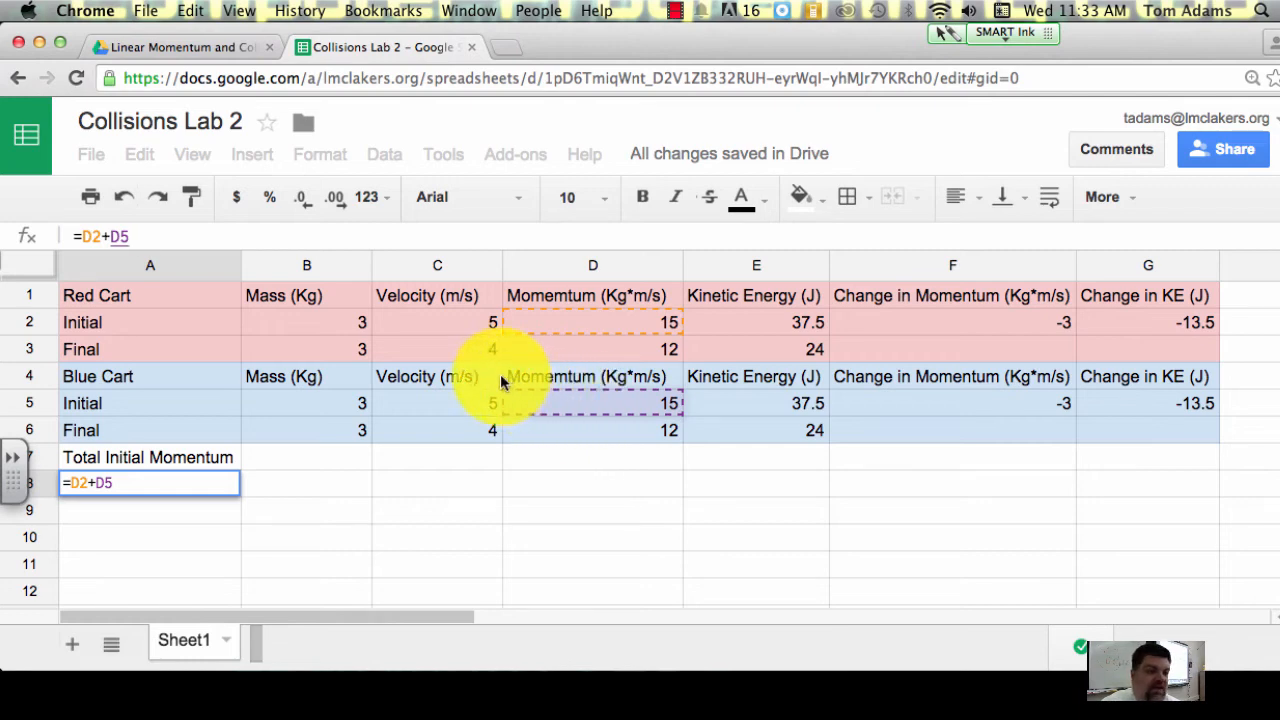
pyautogui.press('Return')
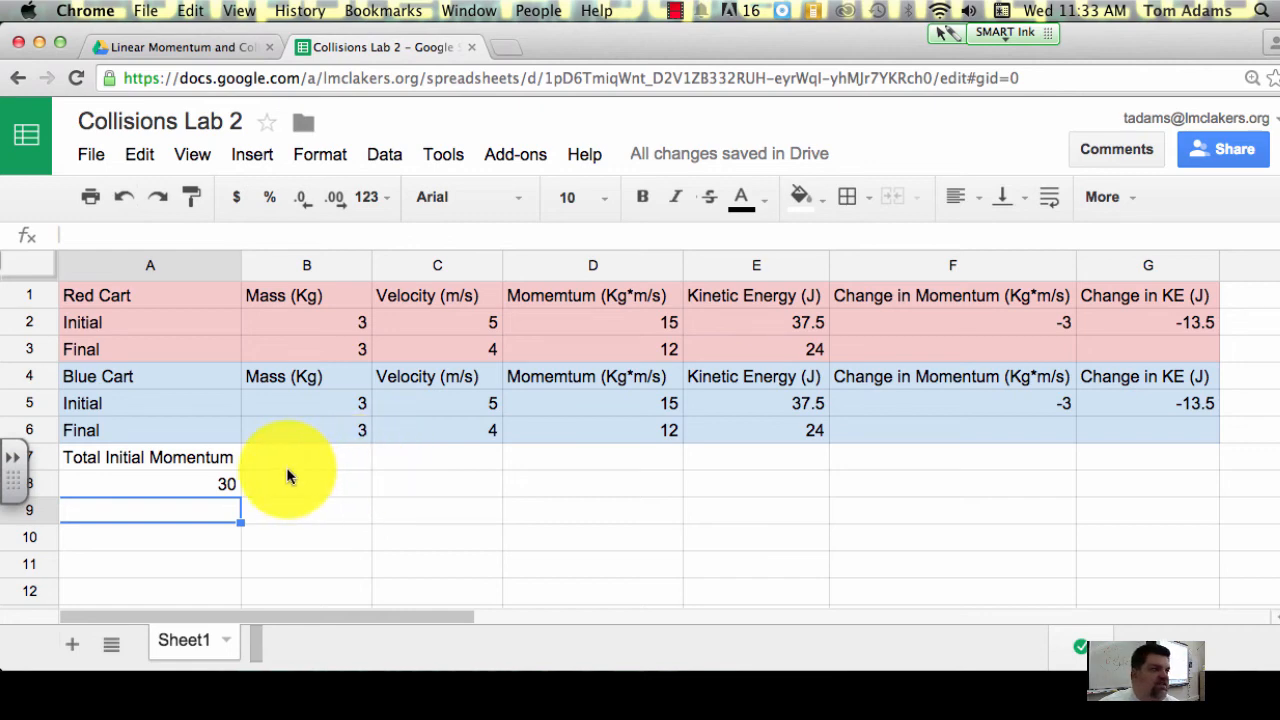
# Step: Set the Blue Cart's initial mass in B5 to 5
pyautogui.click(345, 405)
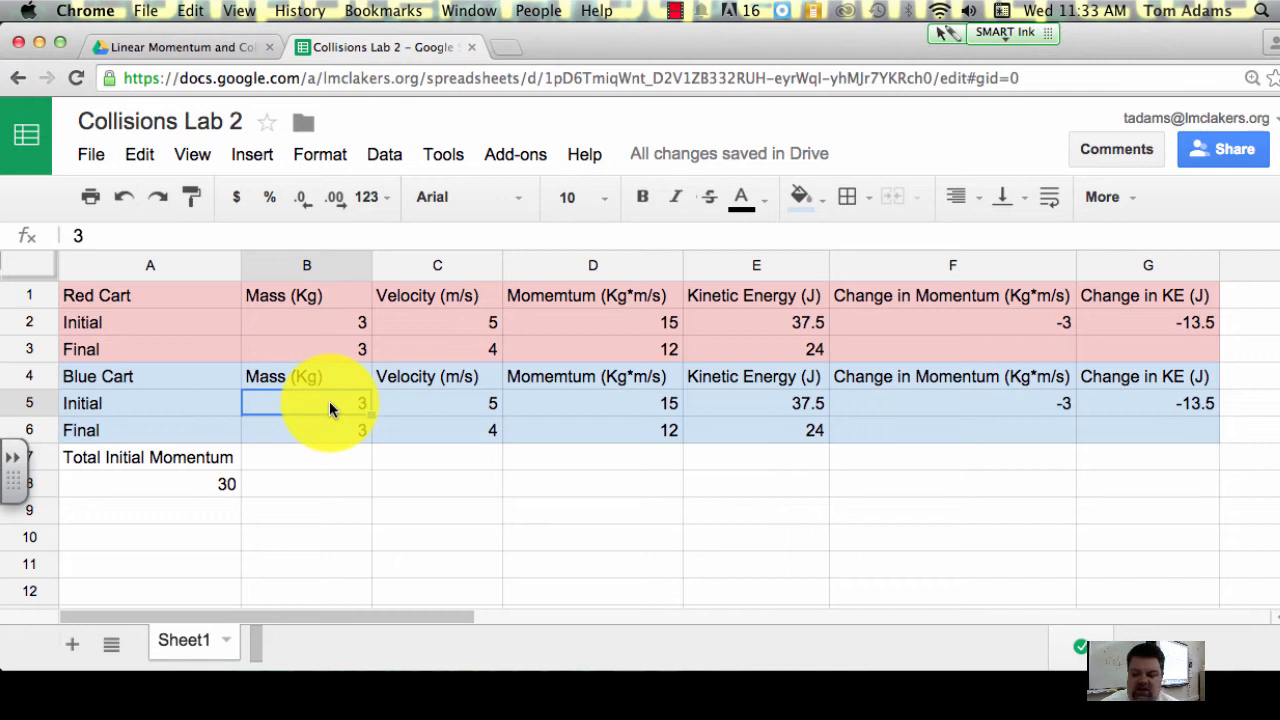
pyautogui.write('5')
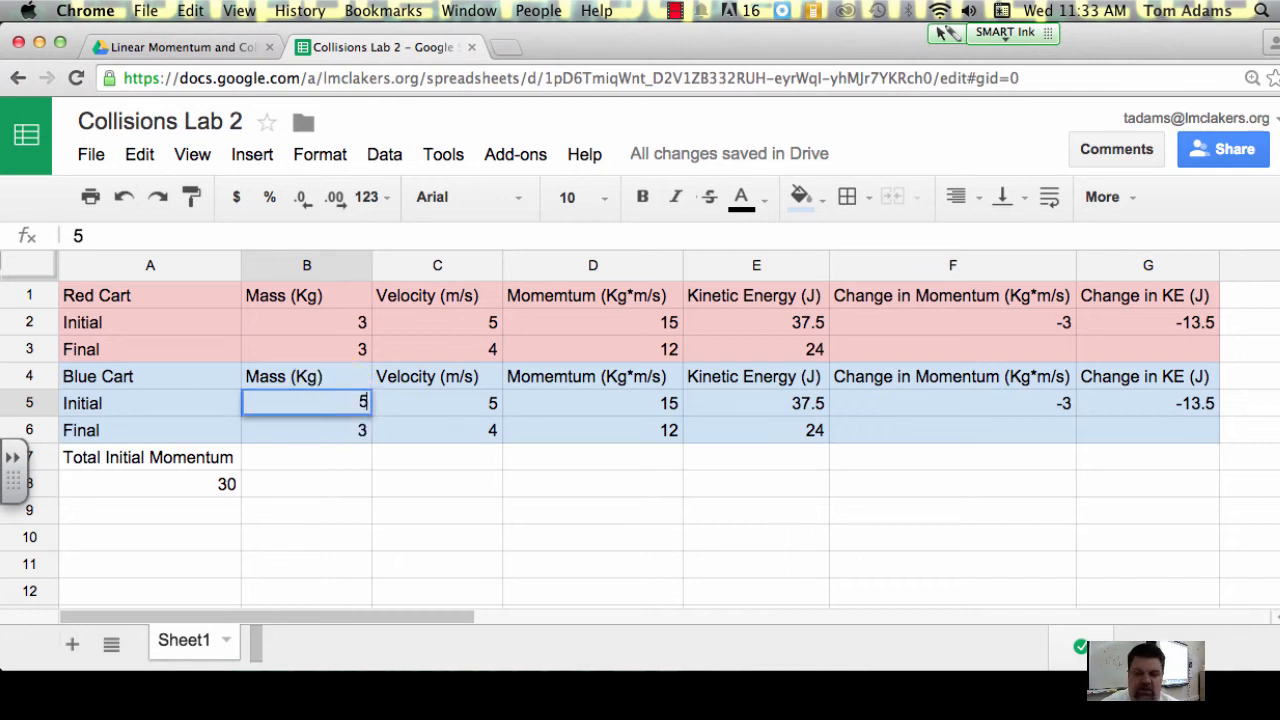
pyautogui.press('Return')
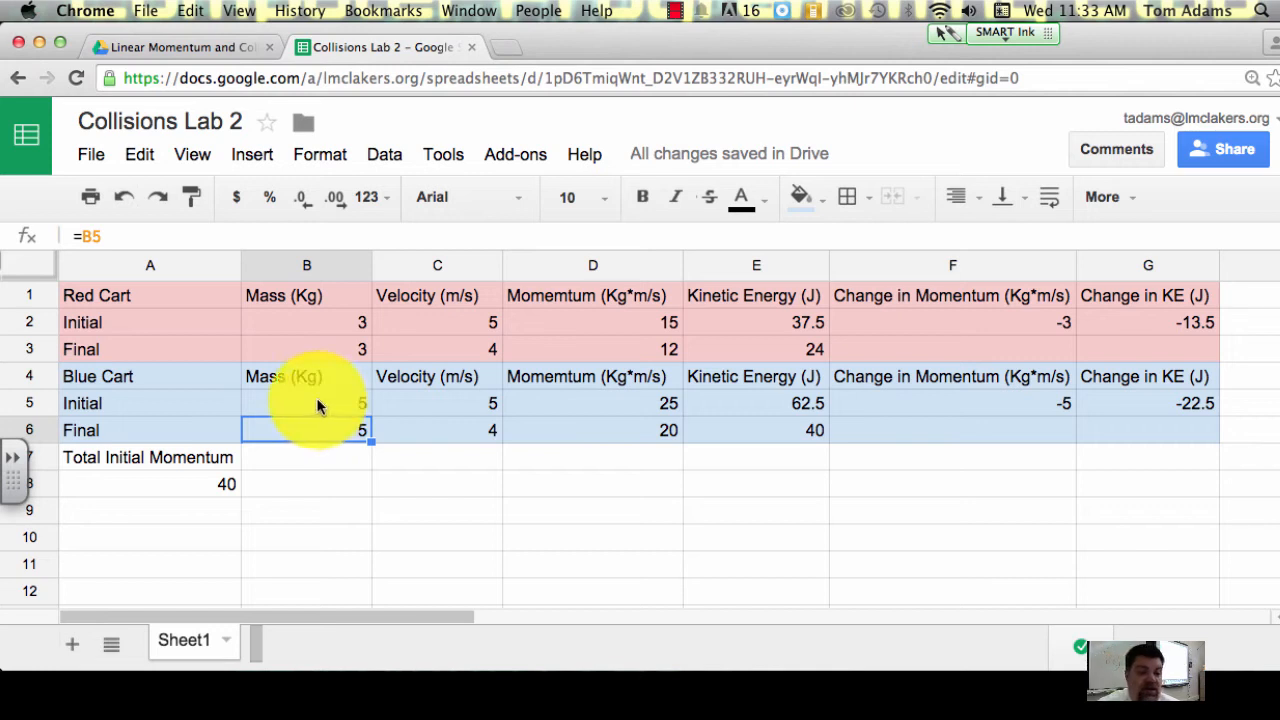
# Step: Enter the label Total Final Momentum in B7 and widen column B to fit it
pyautogui.click(276, 460)
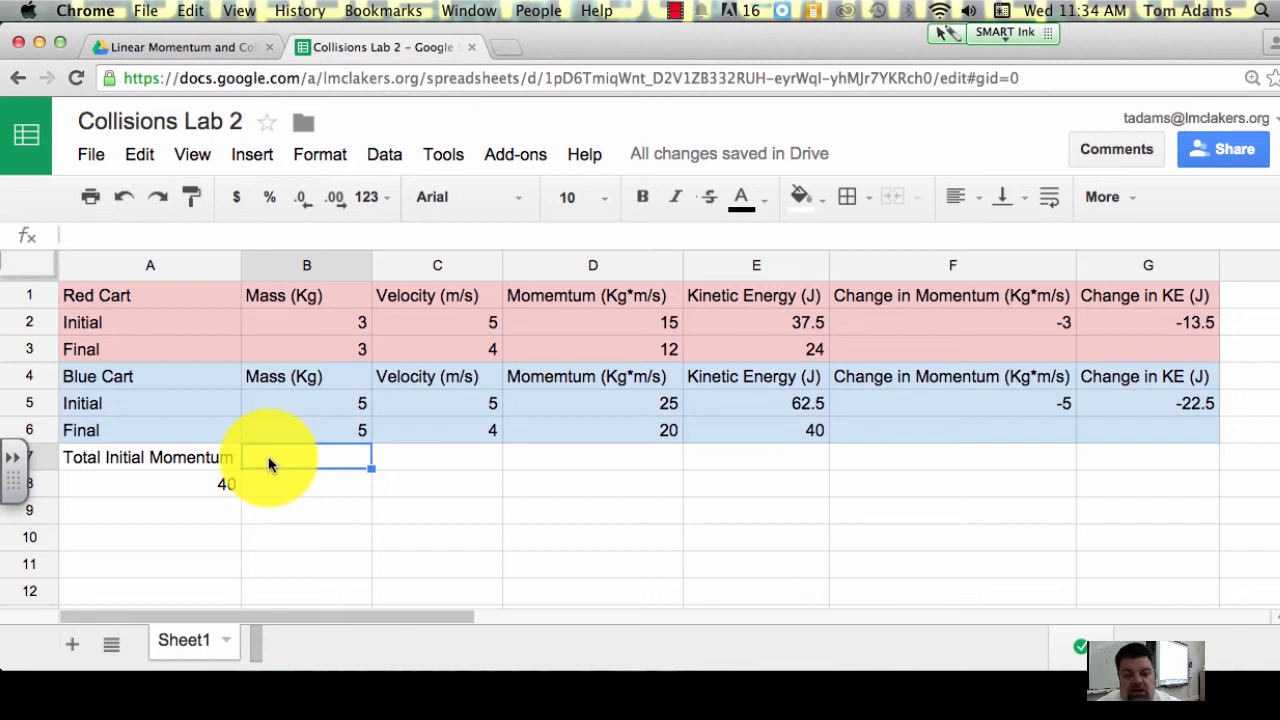
pyautogui.write('Tot')
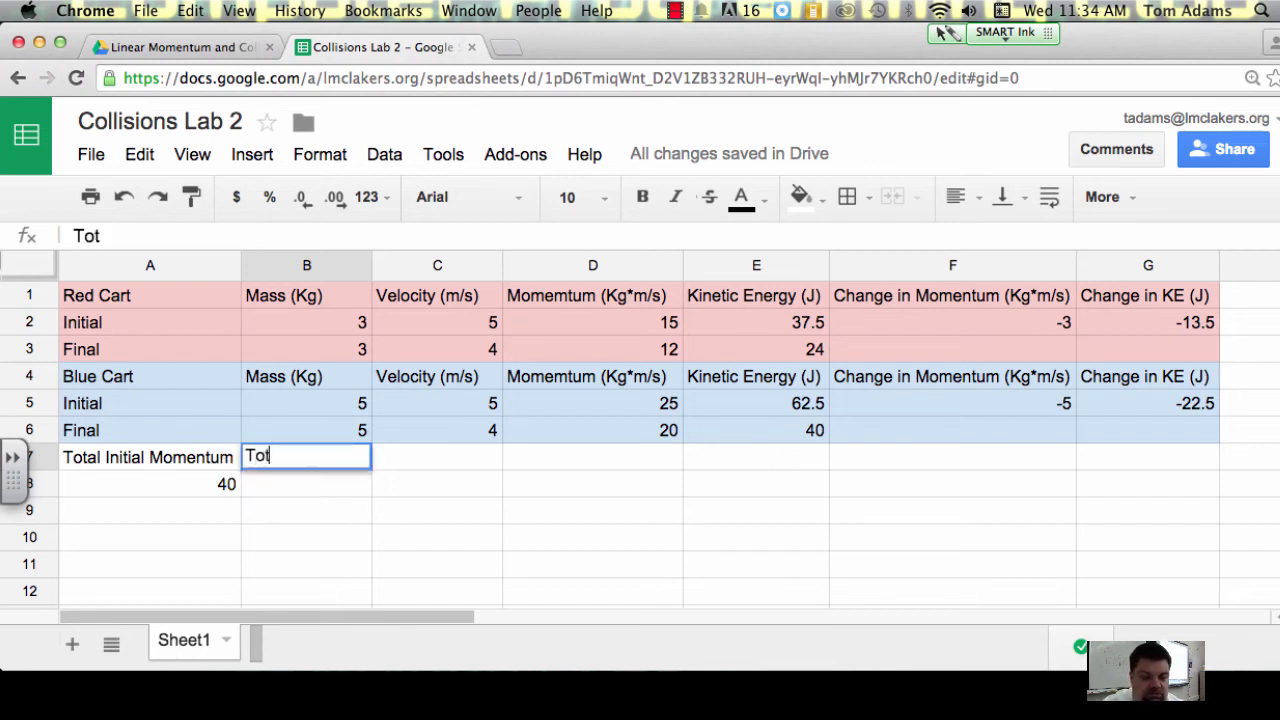
pyautogui.write('al Final')
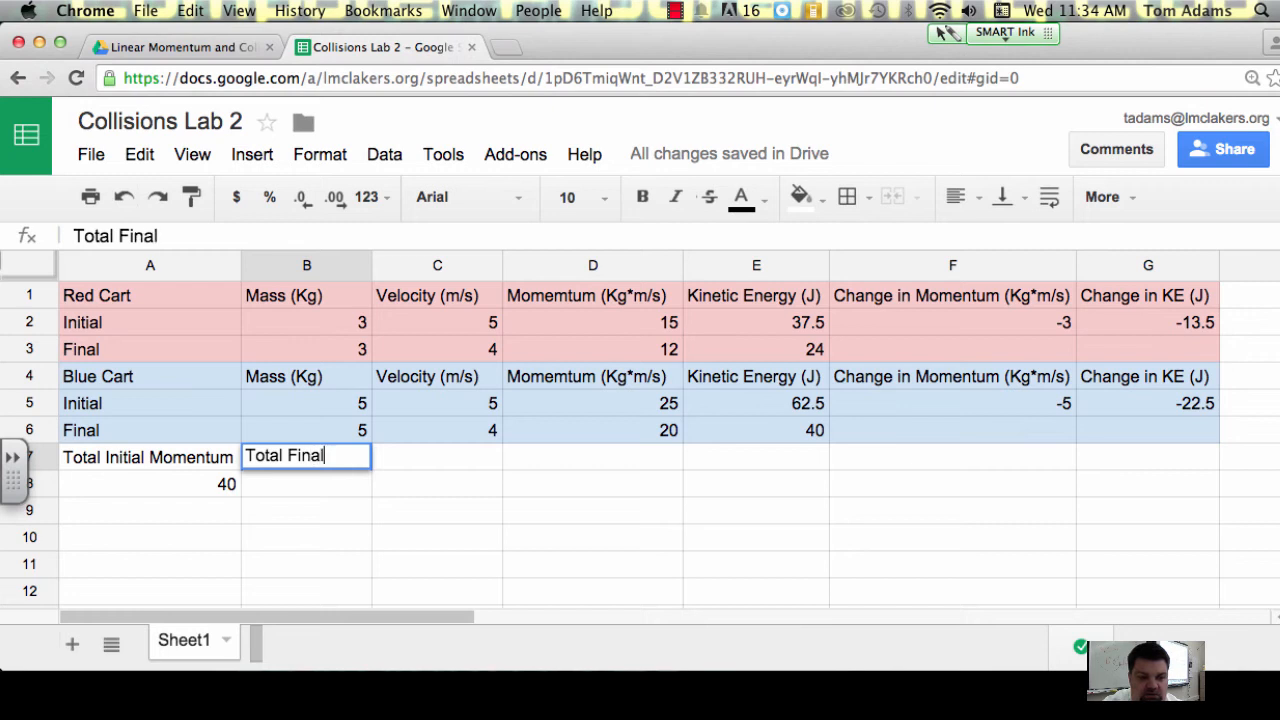
pyautogui.write(' Momentum')
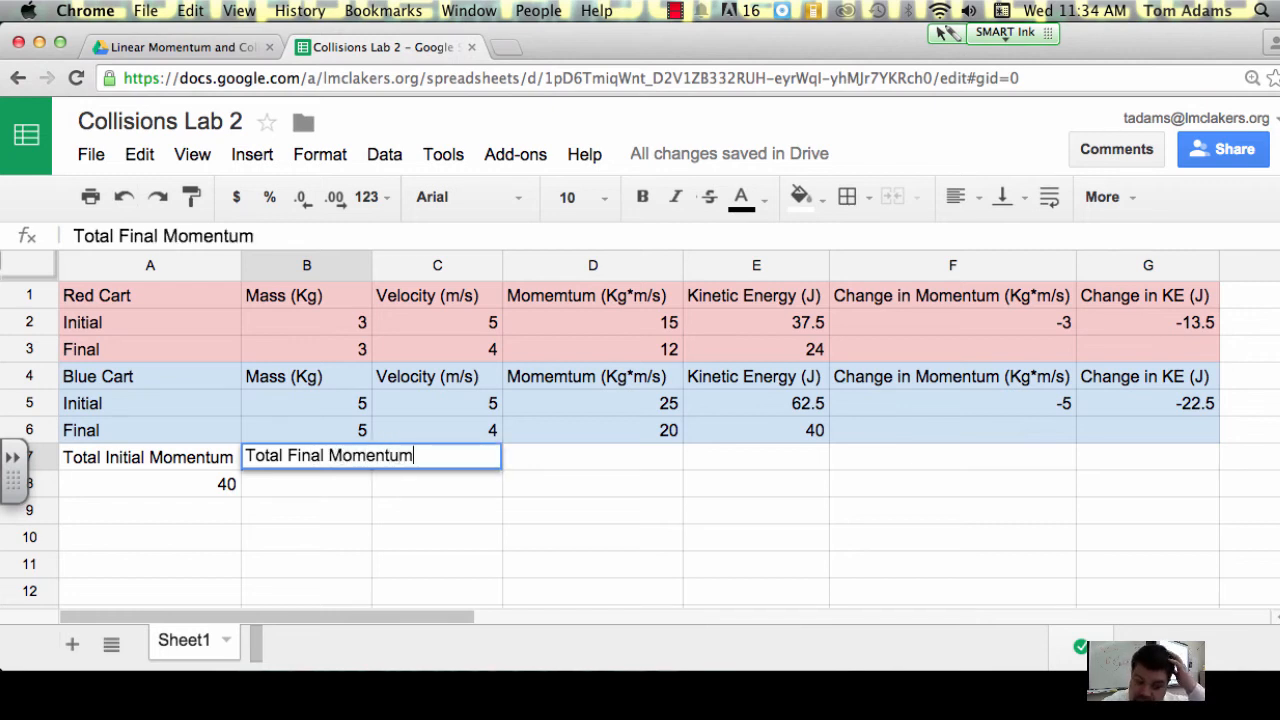
pyautogui.press('Return')
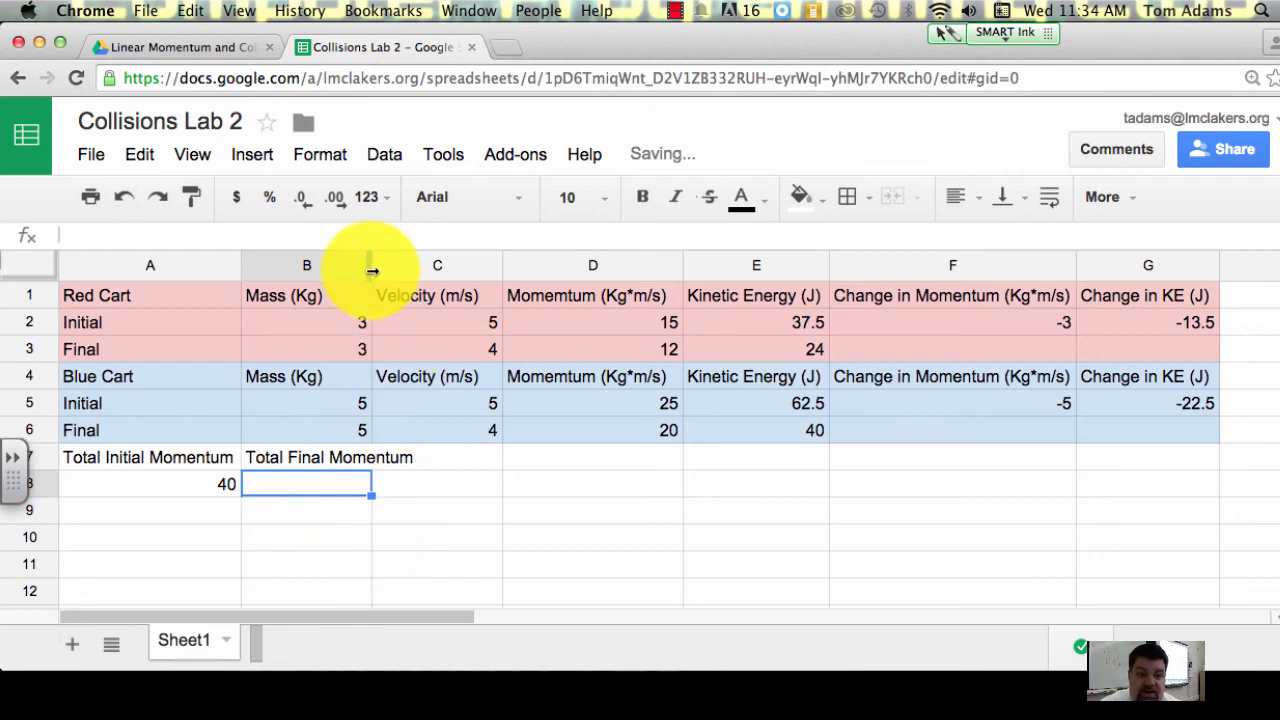
pyautogui.moveTo(373, 272); pyautogui.dragTo(427, 271)
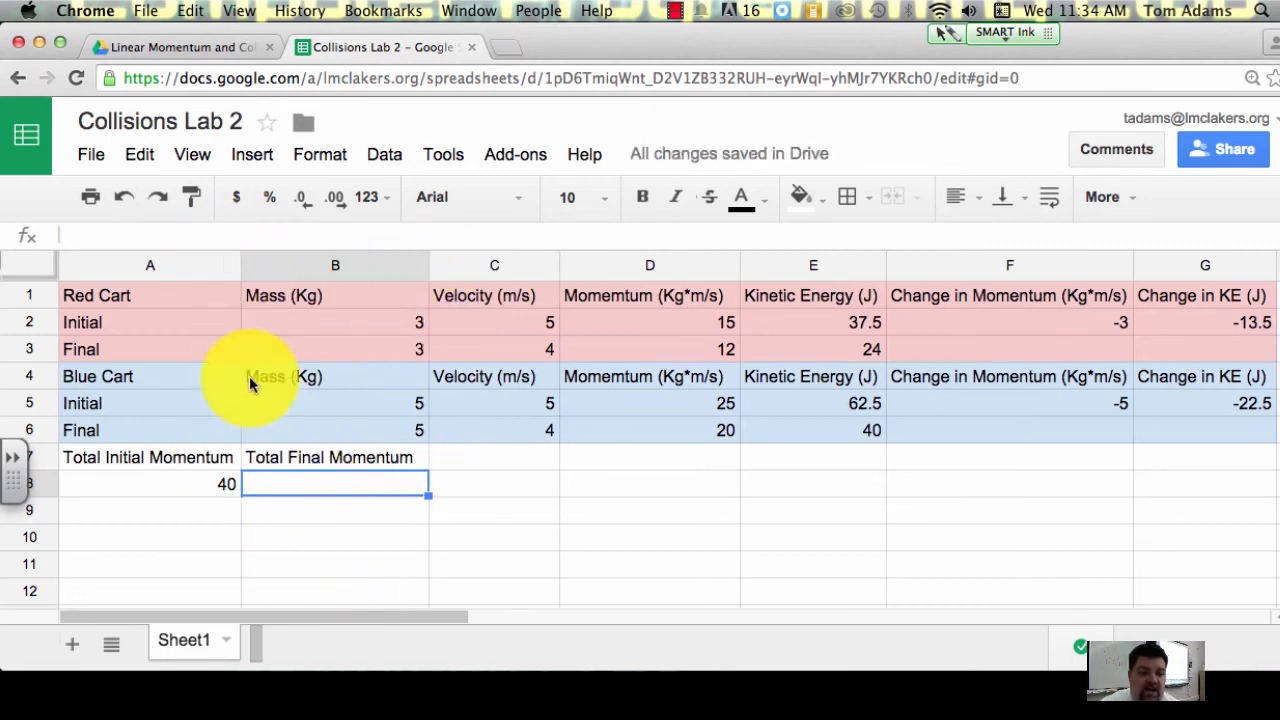
# Step: Calculate the total final momentum in B8 with the formula =D3+D6
pyautogui.click(116, 234)
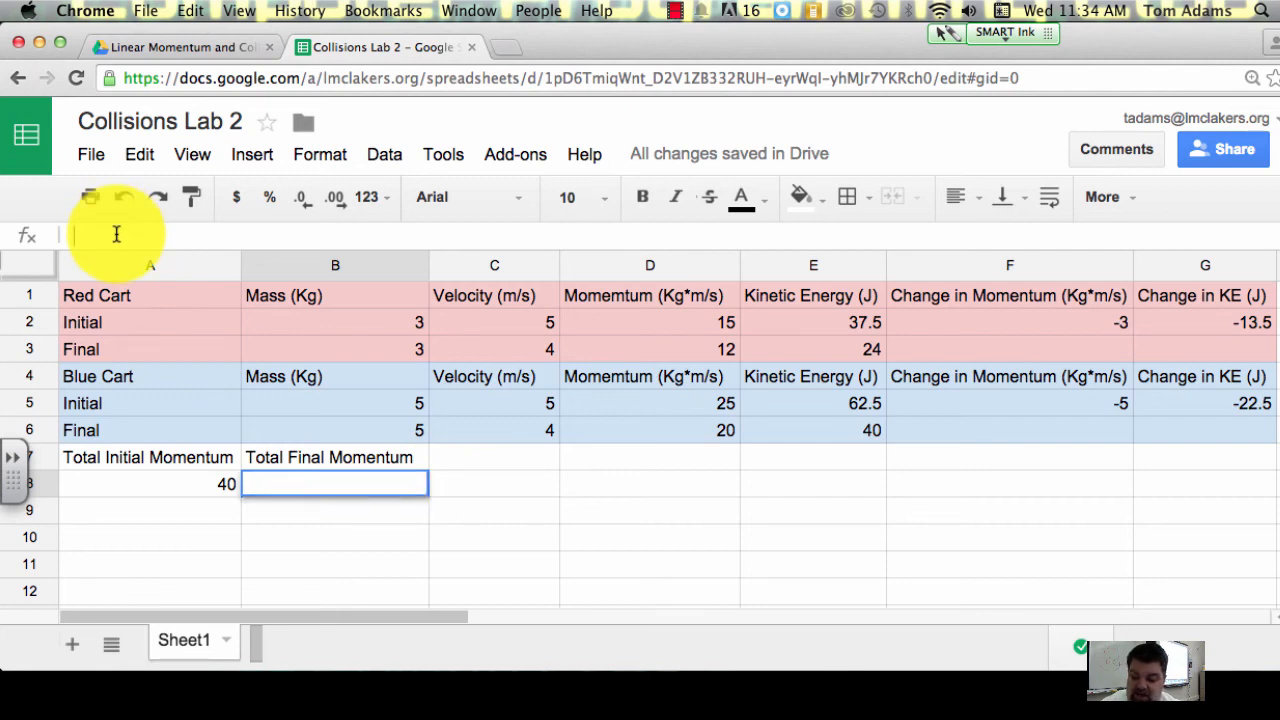
pyautogui.write('=')
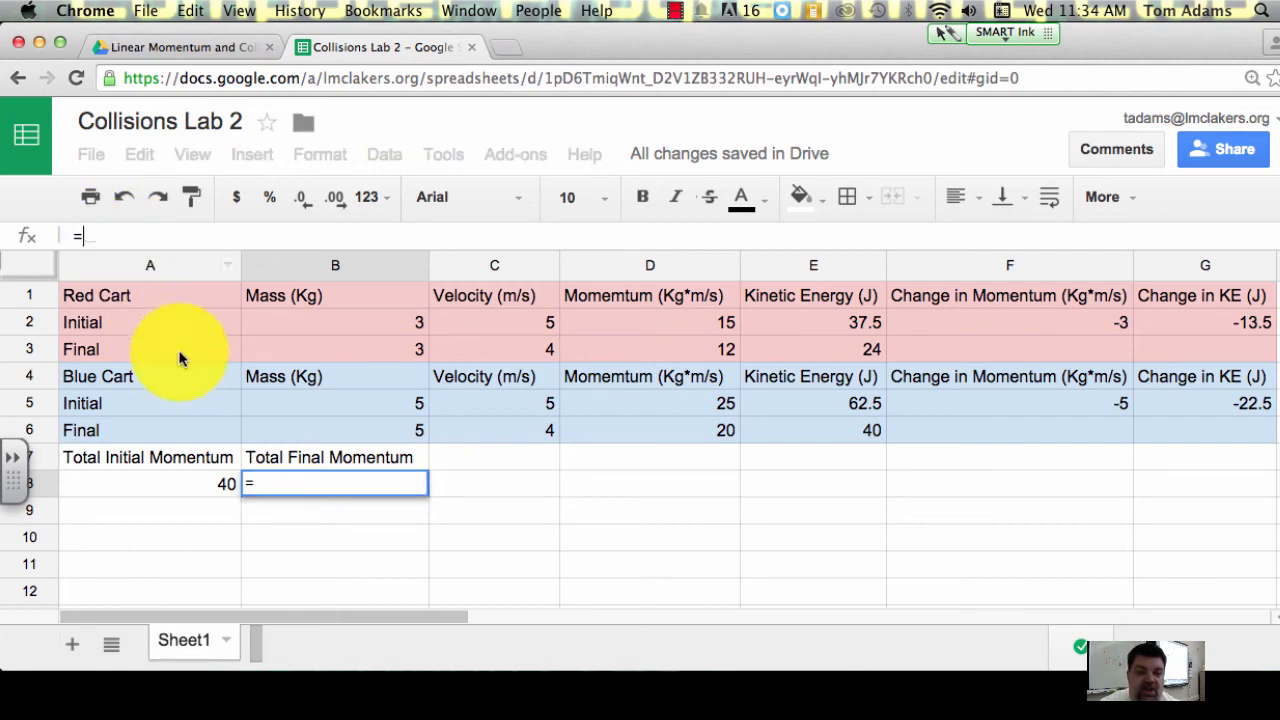
pyautogui.click(720, 352)
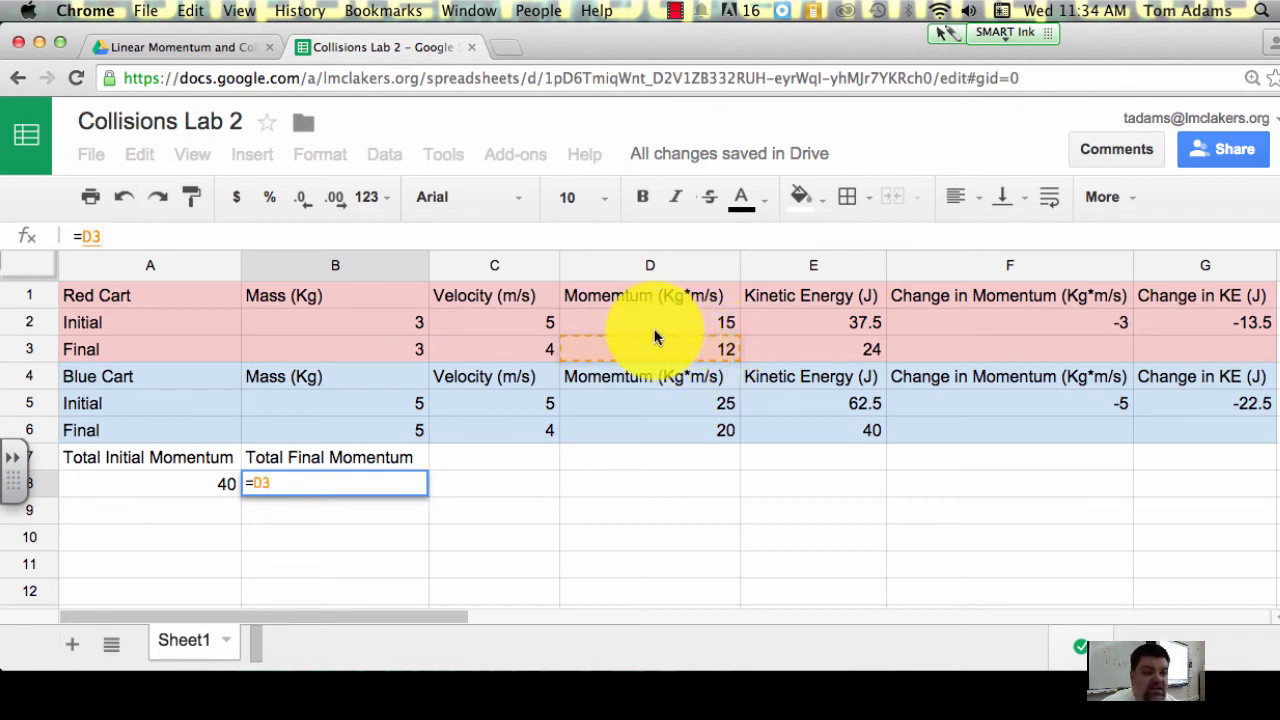
pyautogui.write('+')
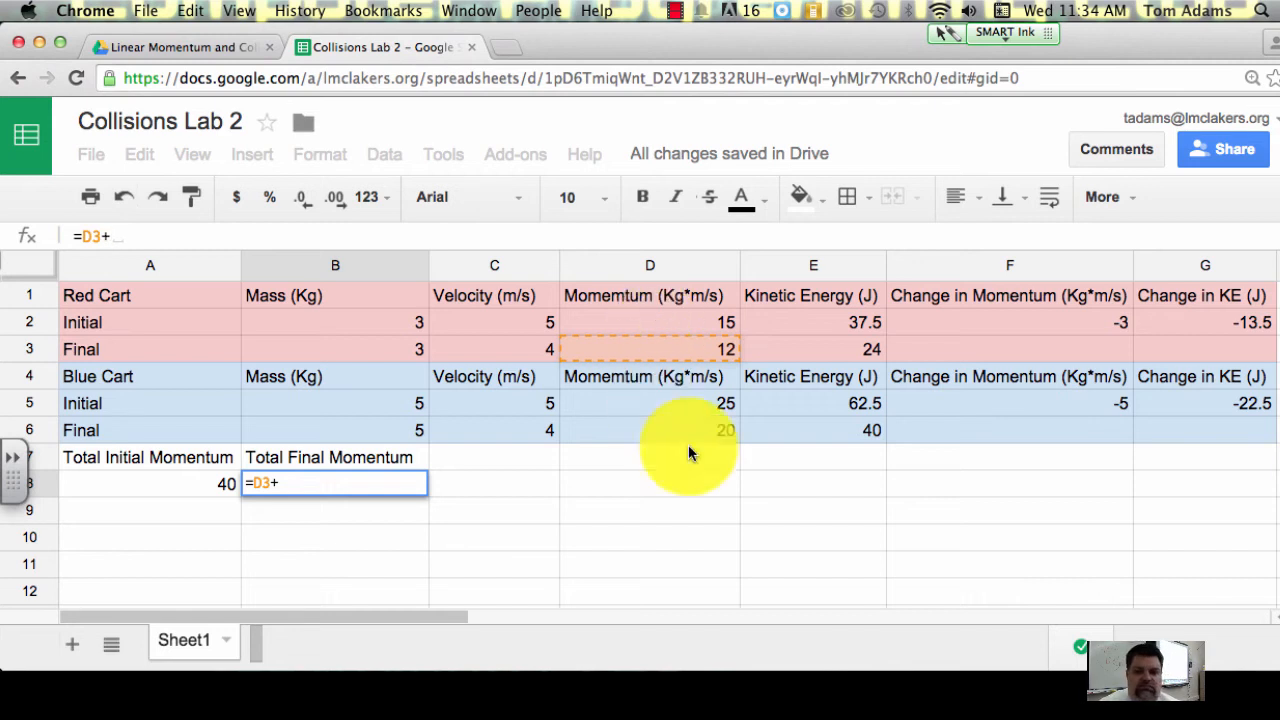
pyautogui.click(719, 431)
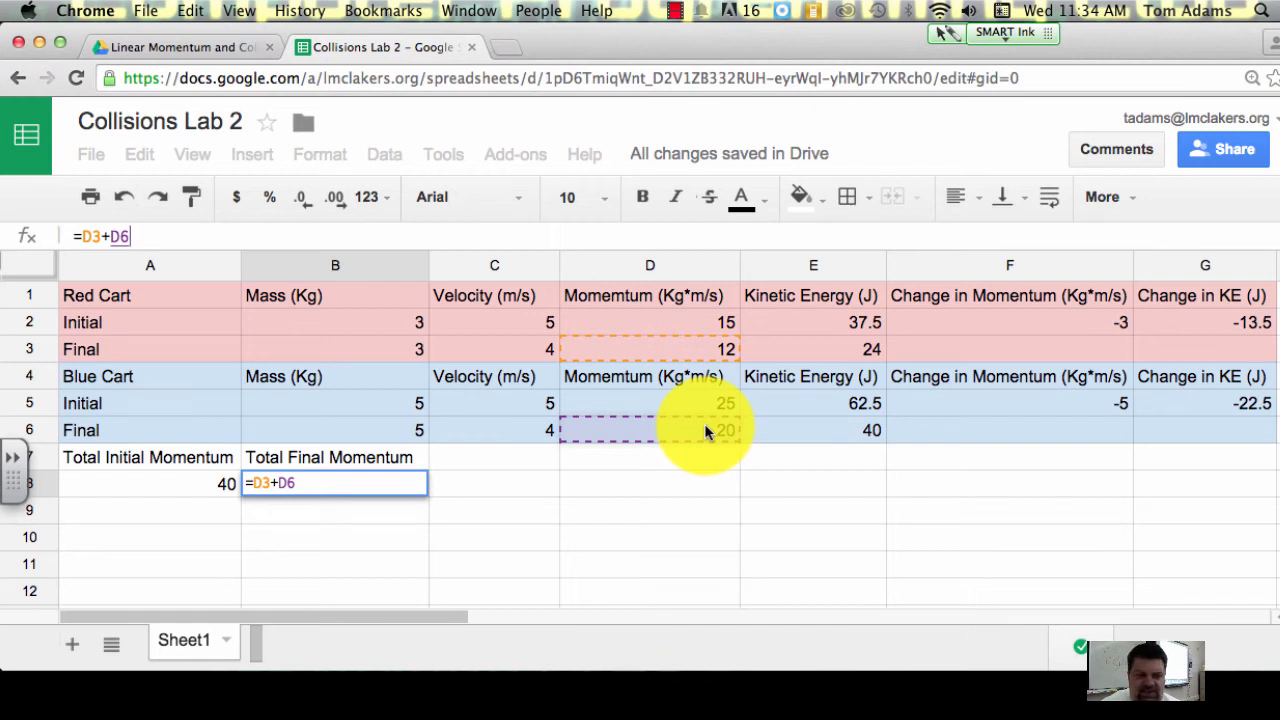
pyautogui.press('Return')
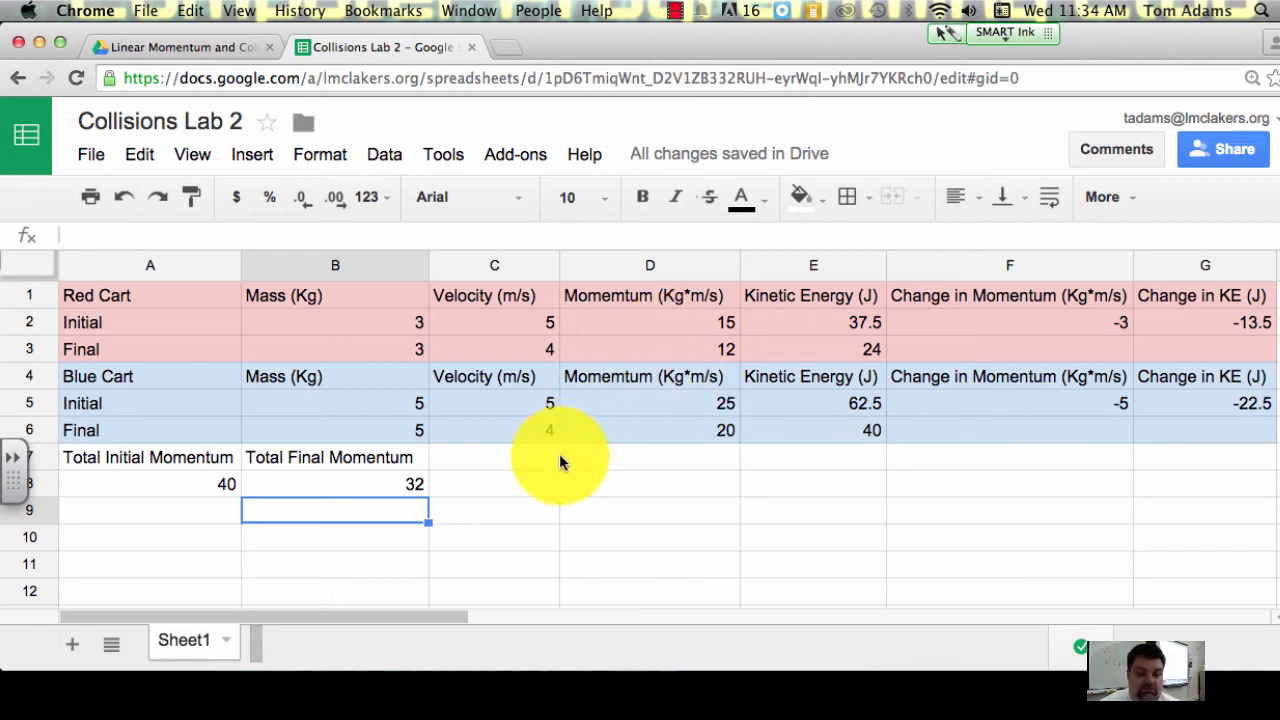
# Step: Enter the label Total Change in Momentum in C7 and widen column C to fit it
pyautogui.click(511, 463)
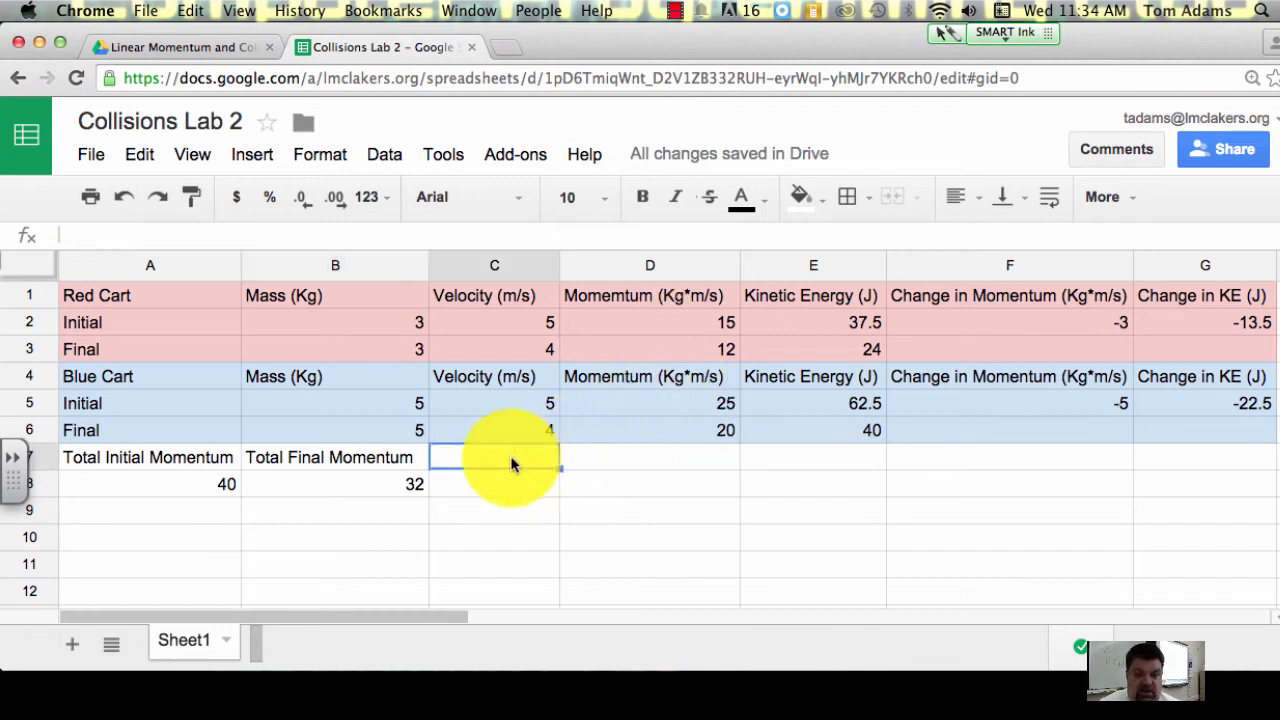
pyautogui.write('Totl')
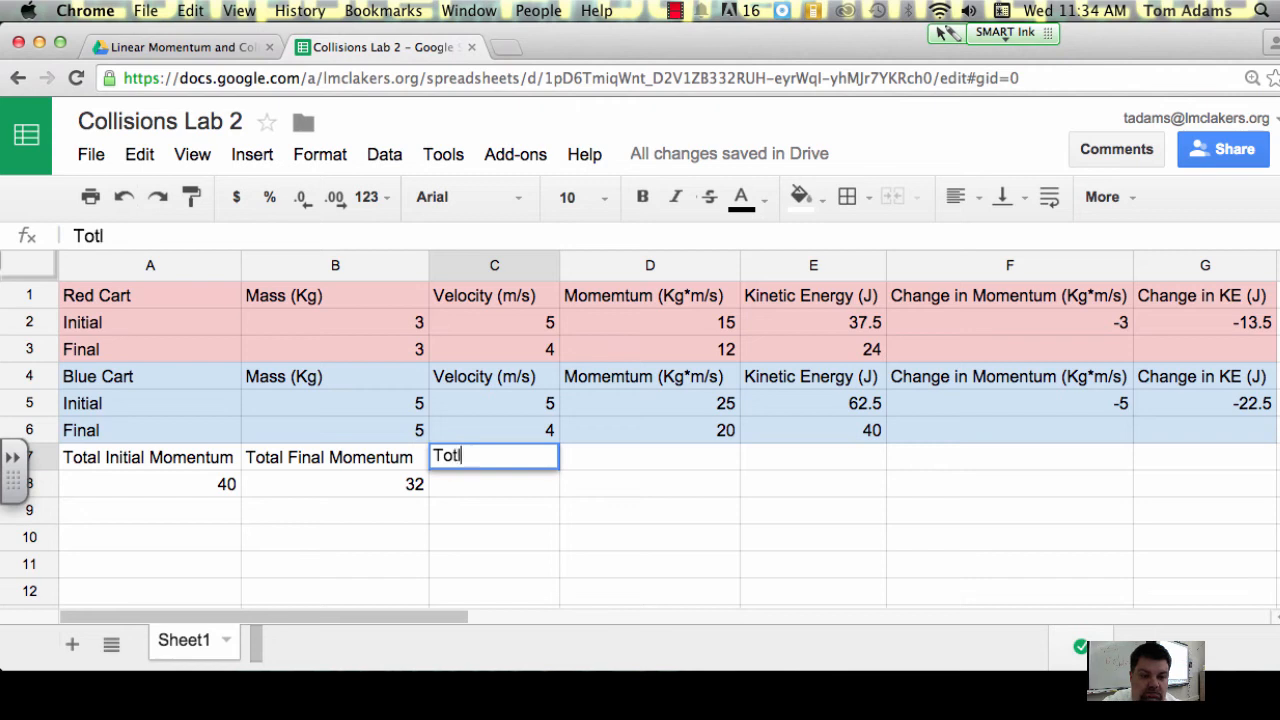
pyautogui.press('BackSpace')
pyautogui.write('al Chan')
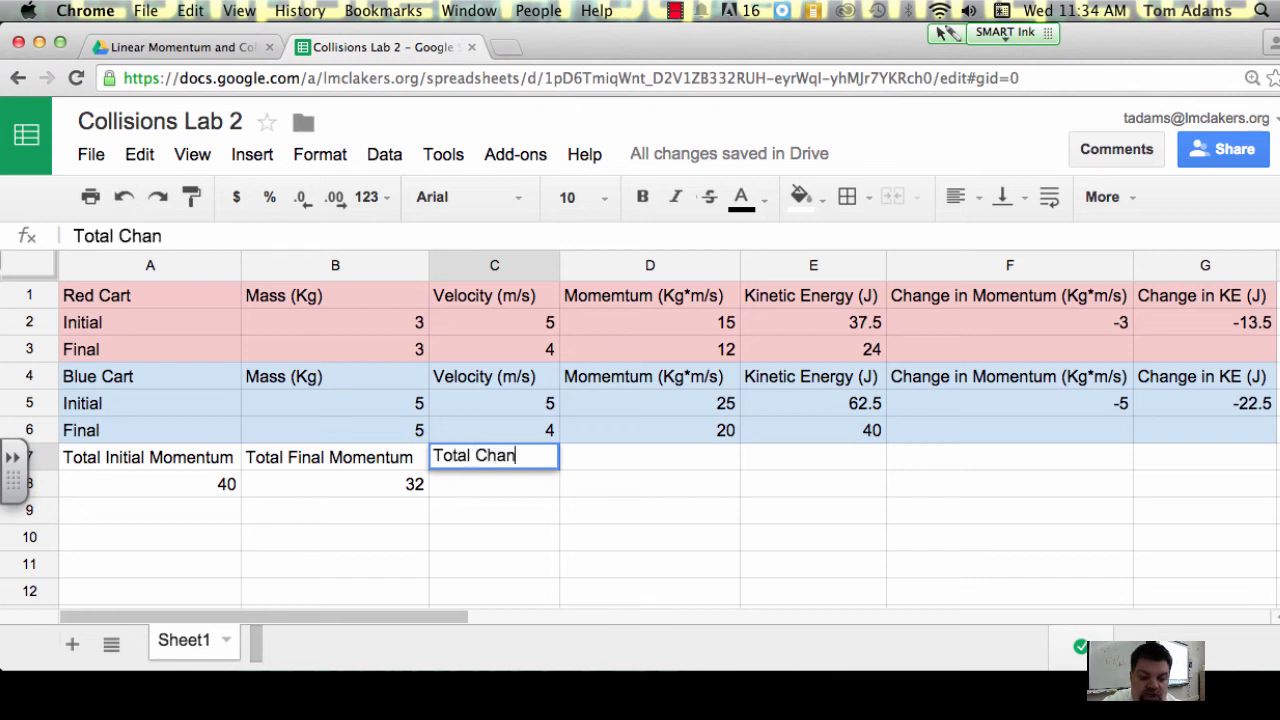
pyautogui.write('ge in ')
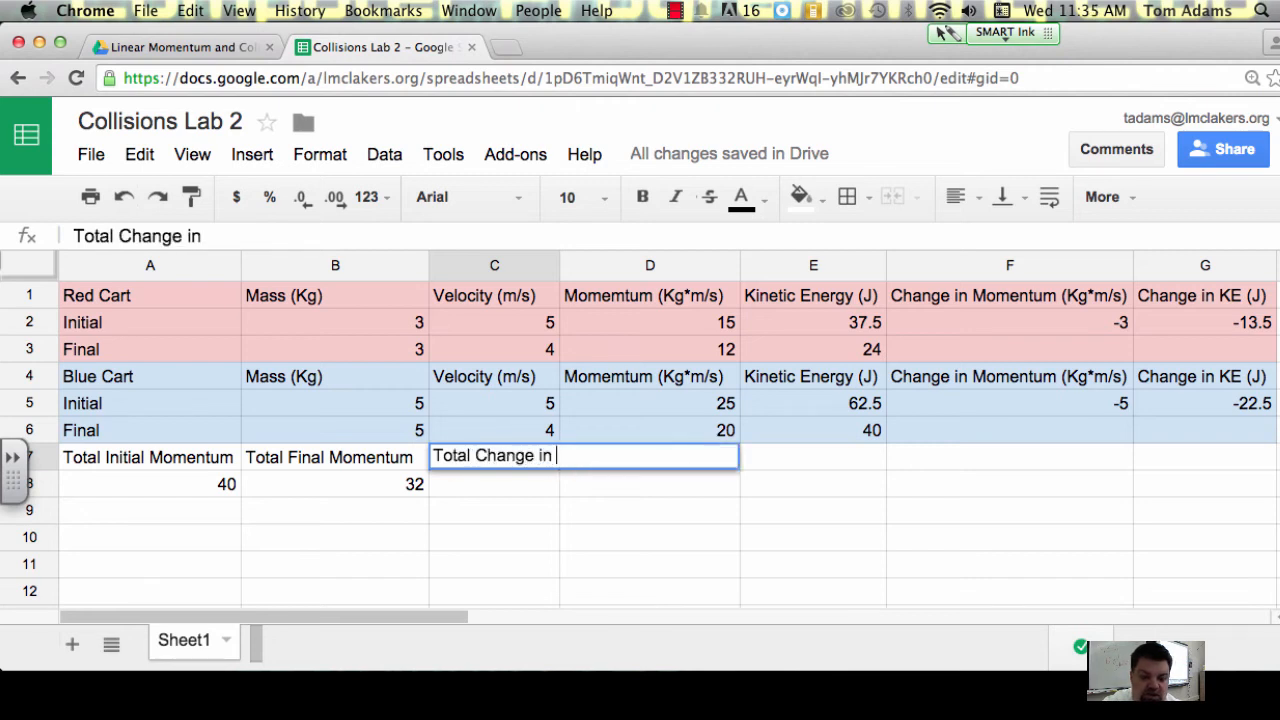
pyautogui.write('Momentum')
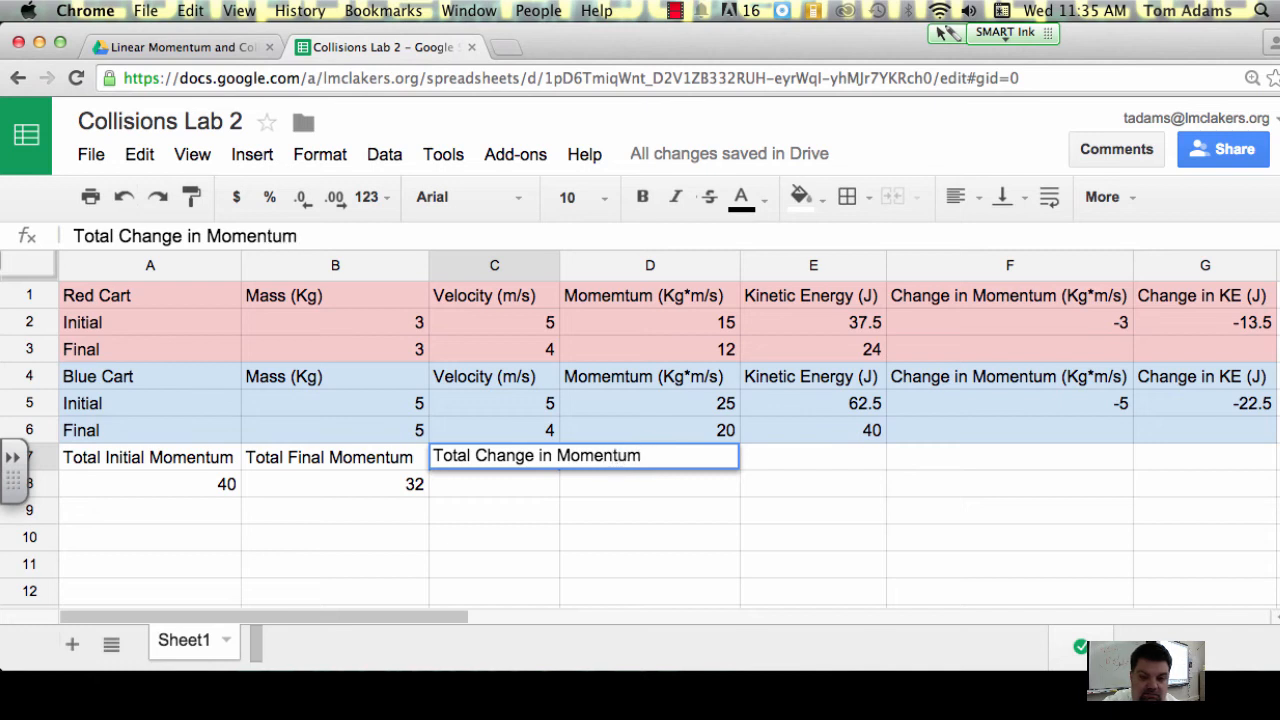
pyautogui.press('Return')
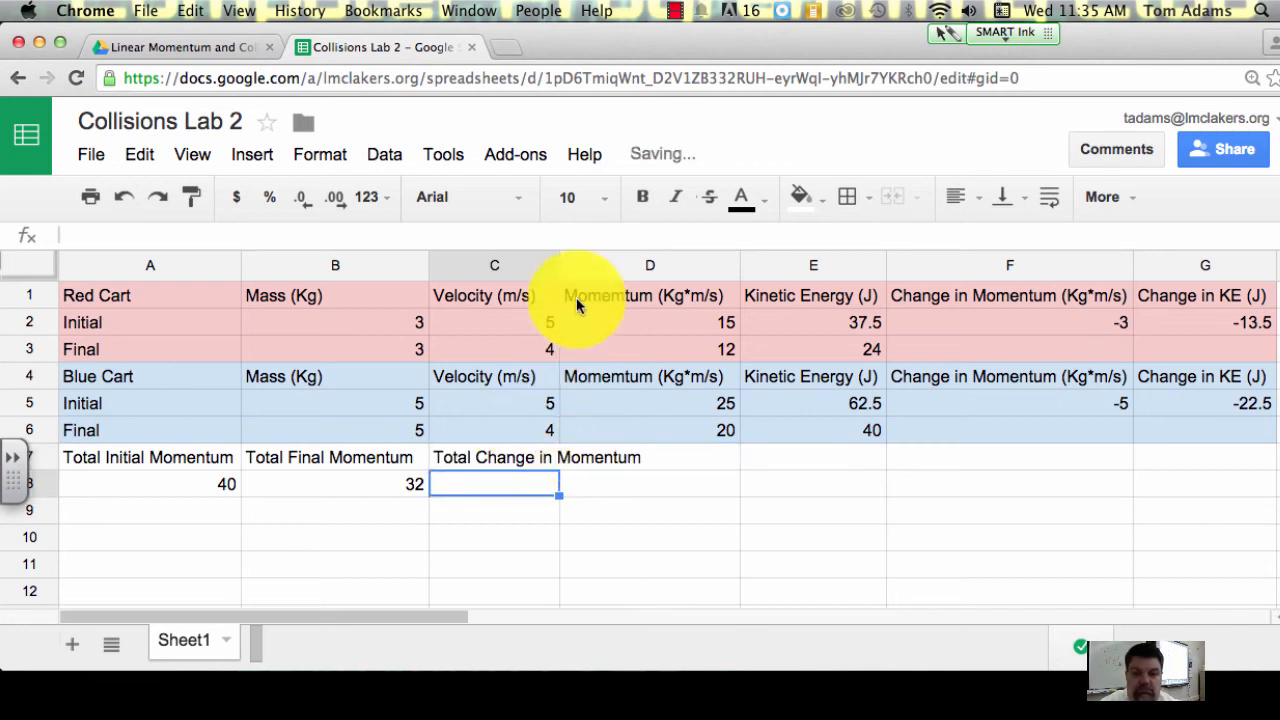
pyautogui.moveTo(561, 265); pyautogui.dragTo(655, 267)
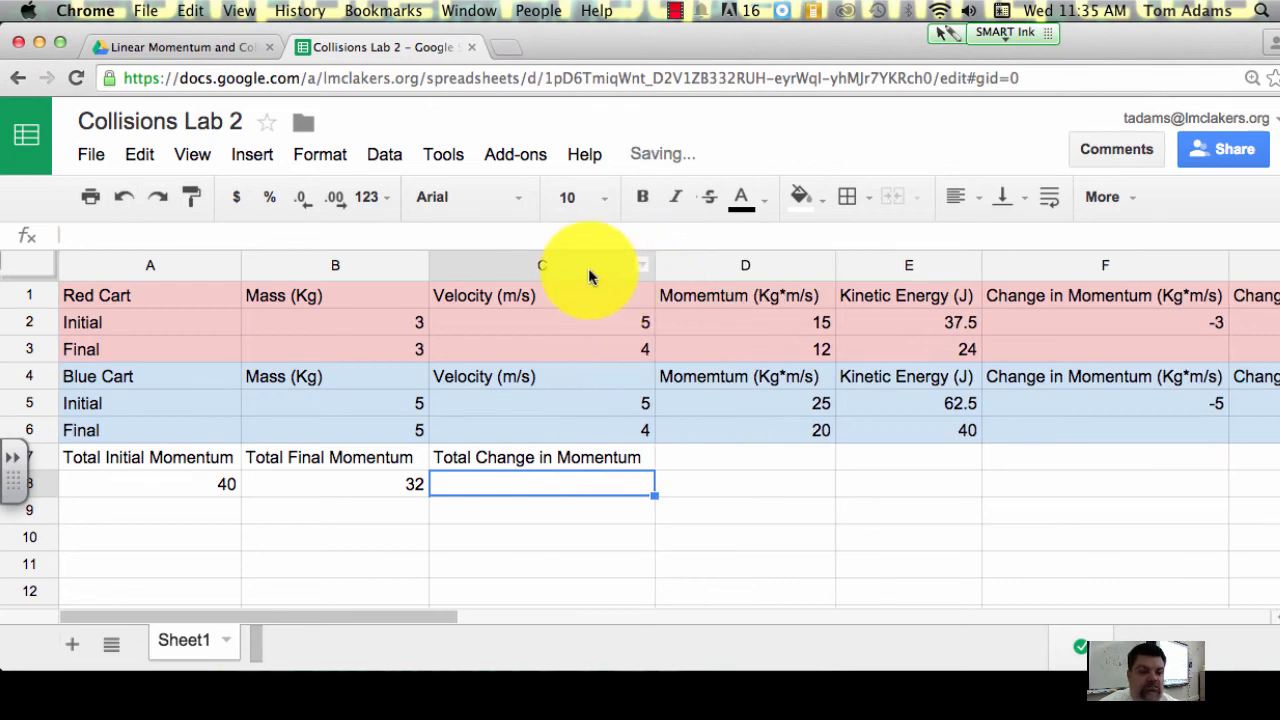
# Step: Calculate the total change in momentum in C8 with the formula =B8-A8
pyautogui.click(312, 237)
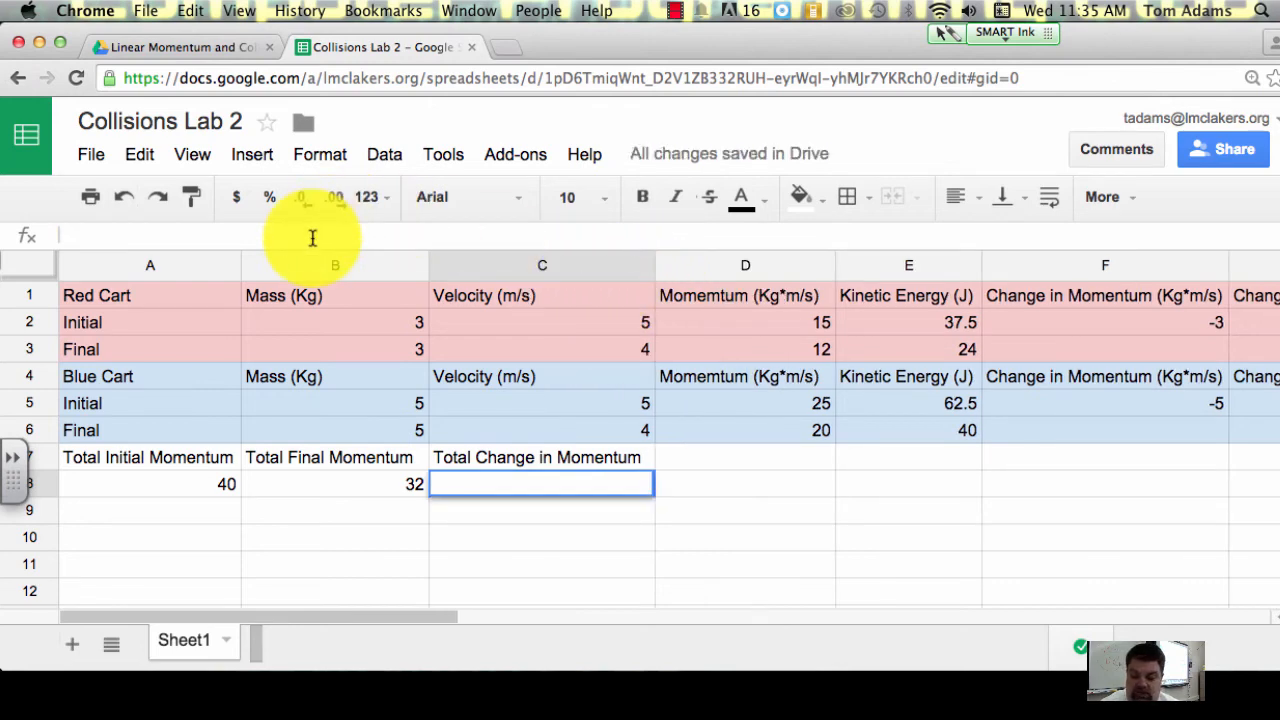
pyautogui.write('=')
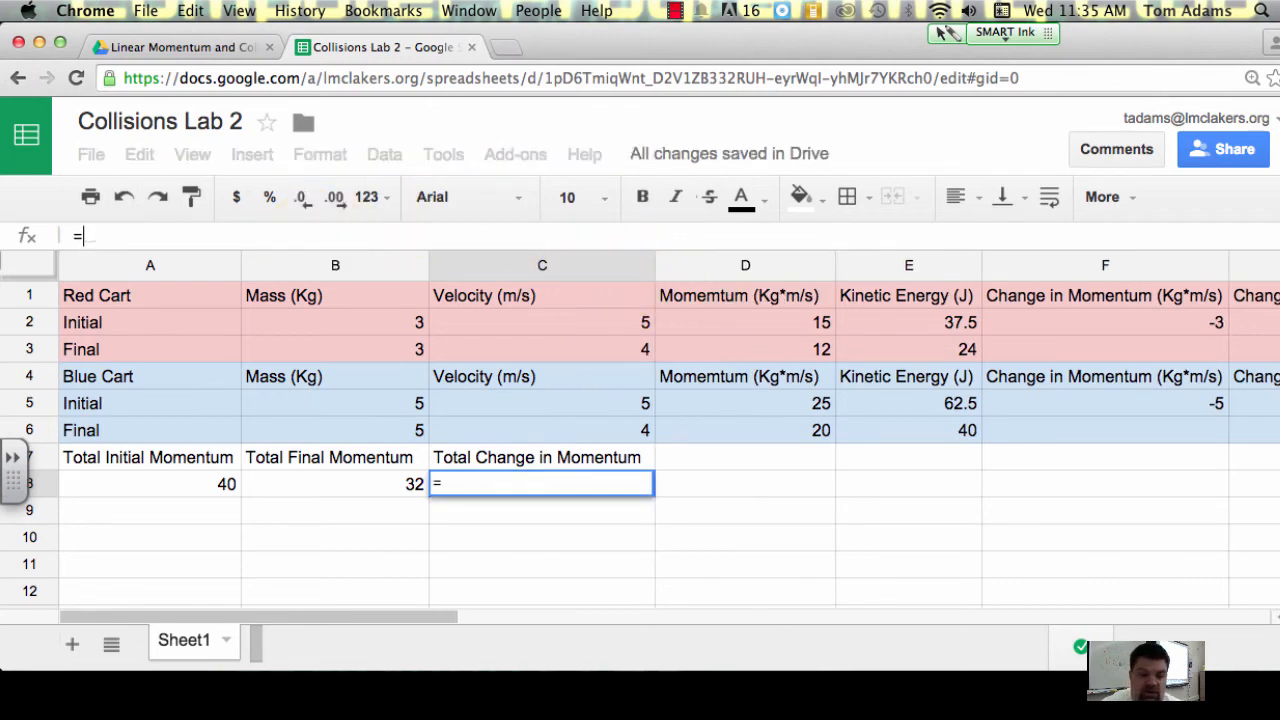
pyautogui.click(354, 484)
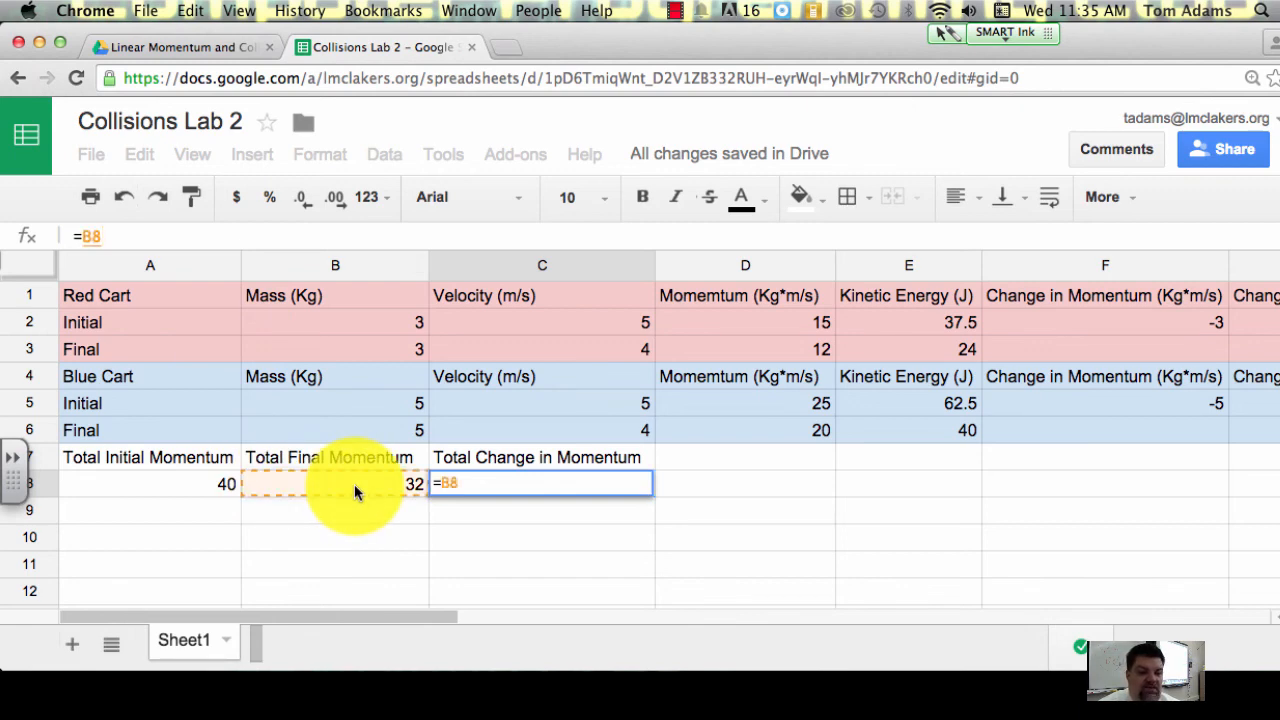
pyautogui.write('-')
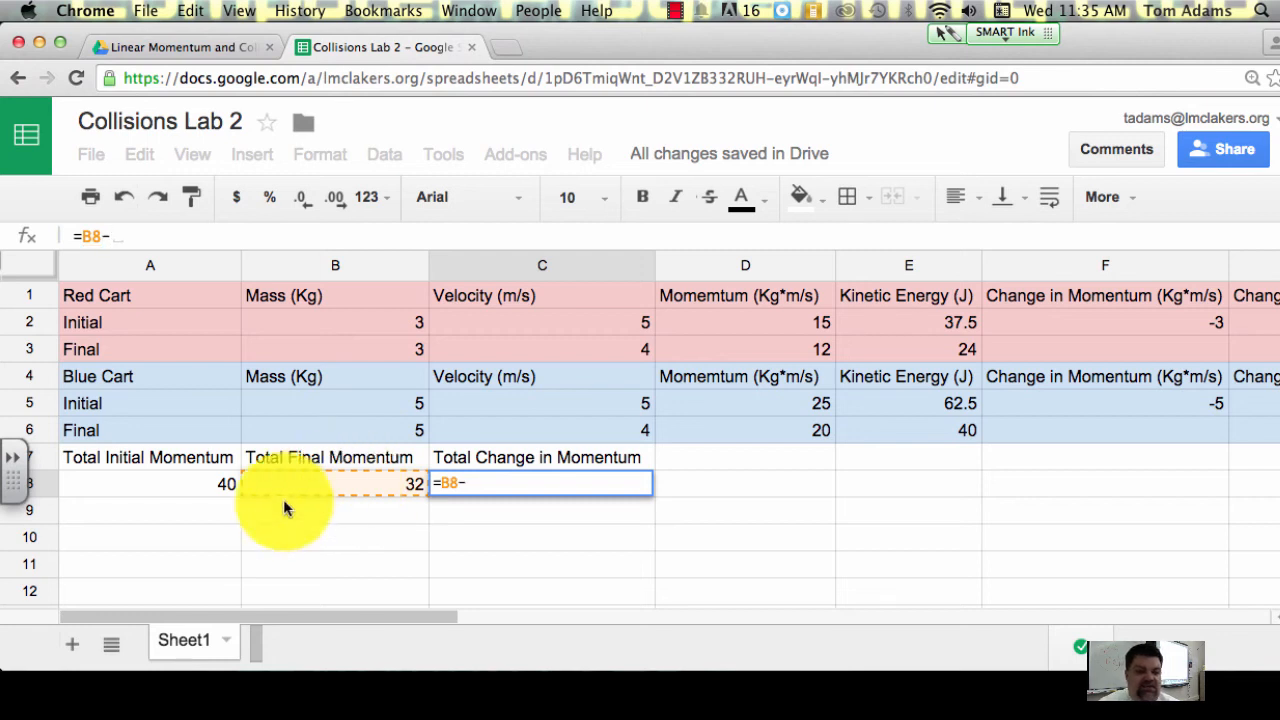
pyautogui.click(201, 478)
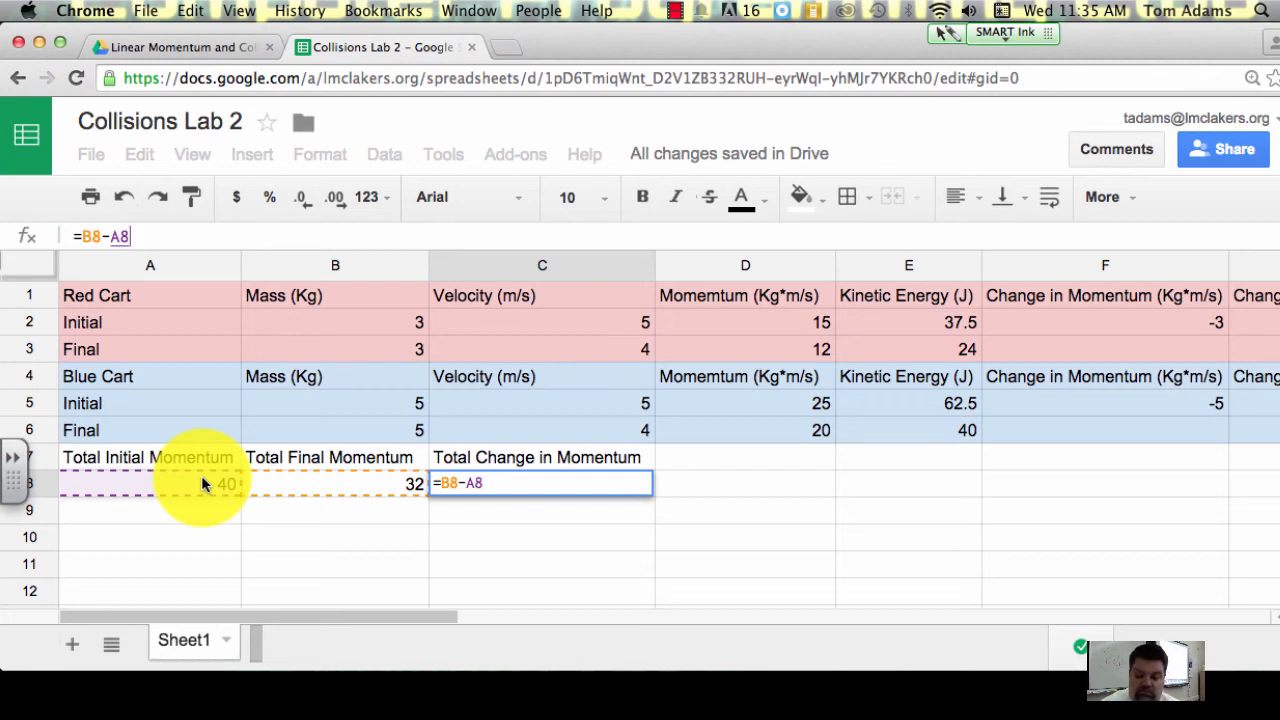
pyautogui.press('Return')
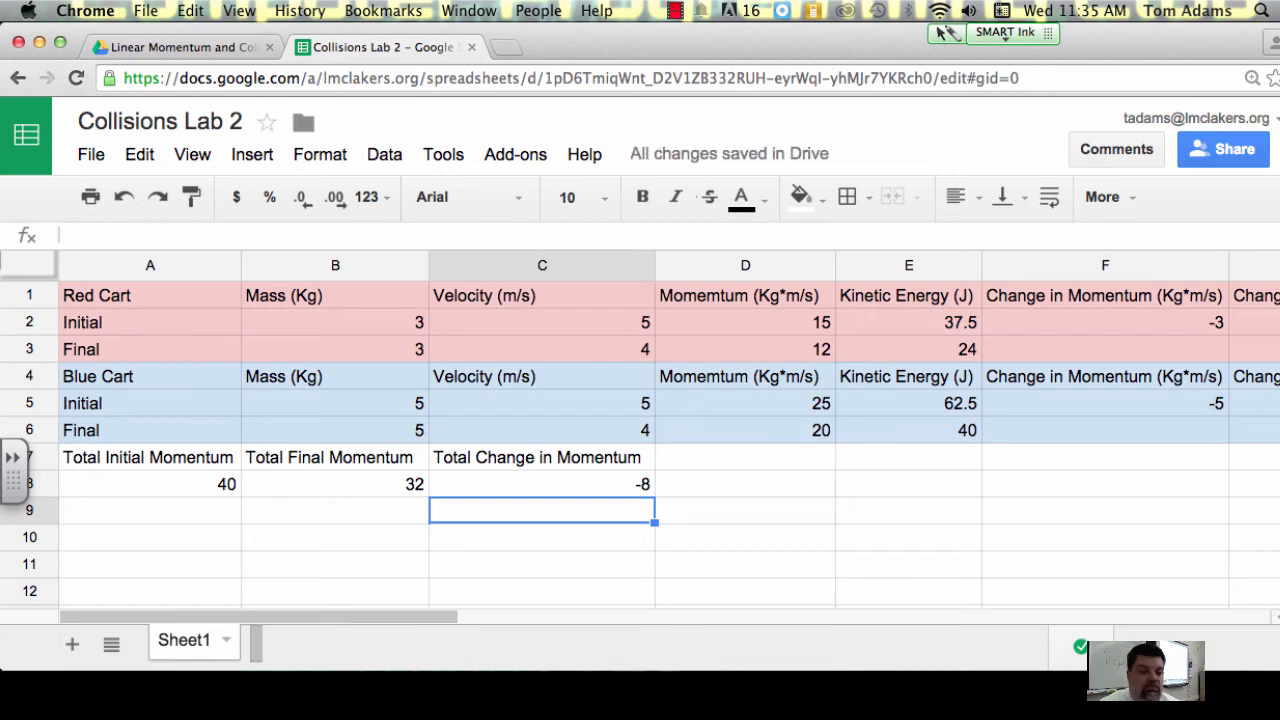
pyautogui.click(541, 487)
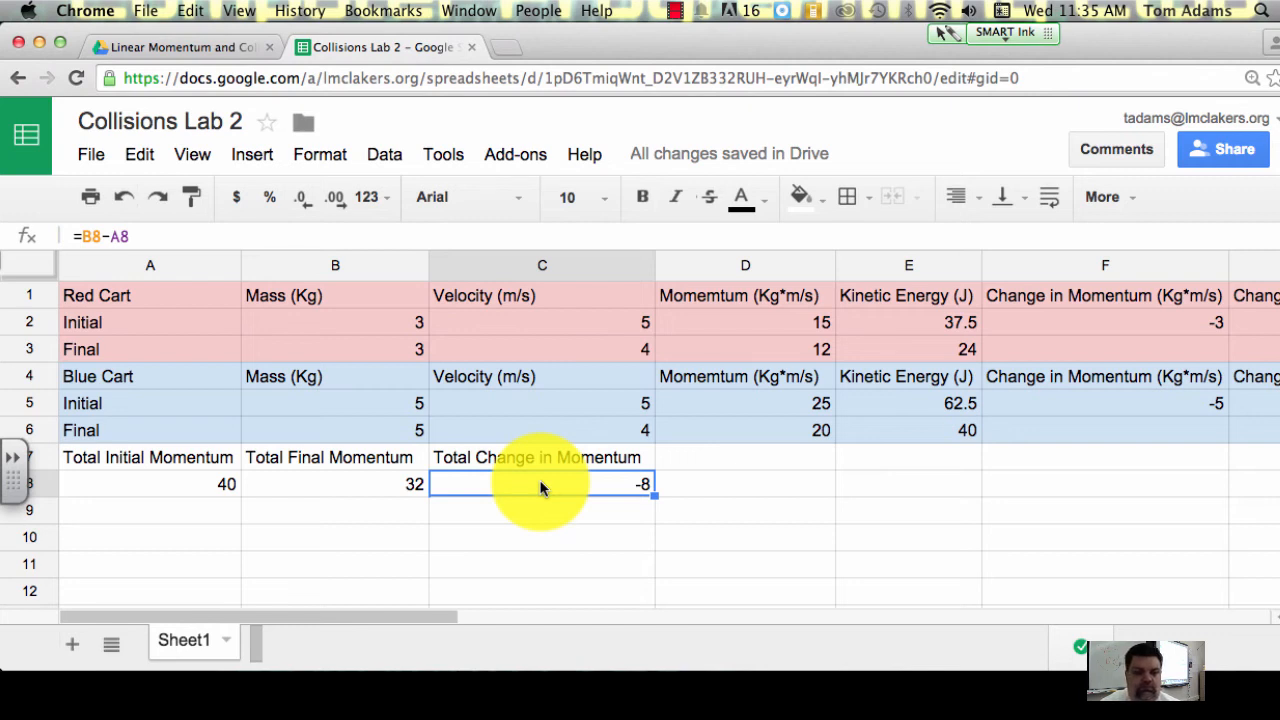
# Step: Enter the label Total KE in cell D7, beside the Total Change in Momentum label
pyautogui.click(709, 463)
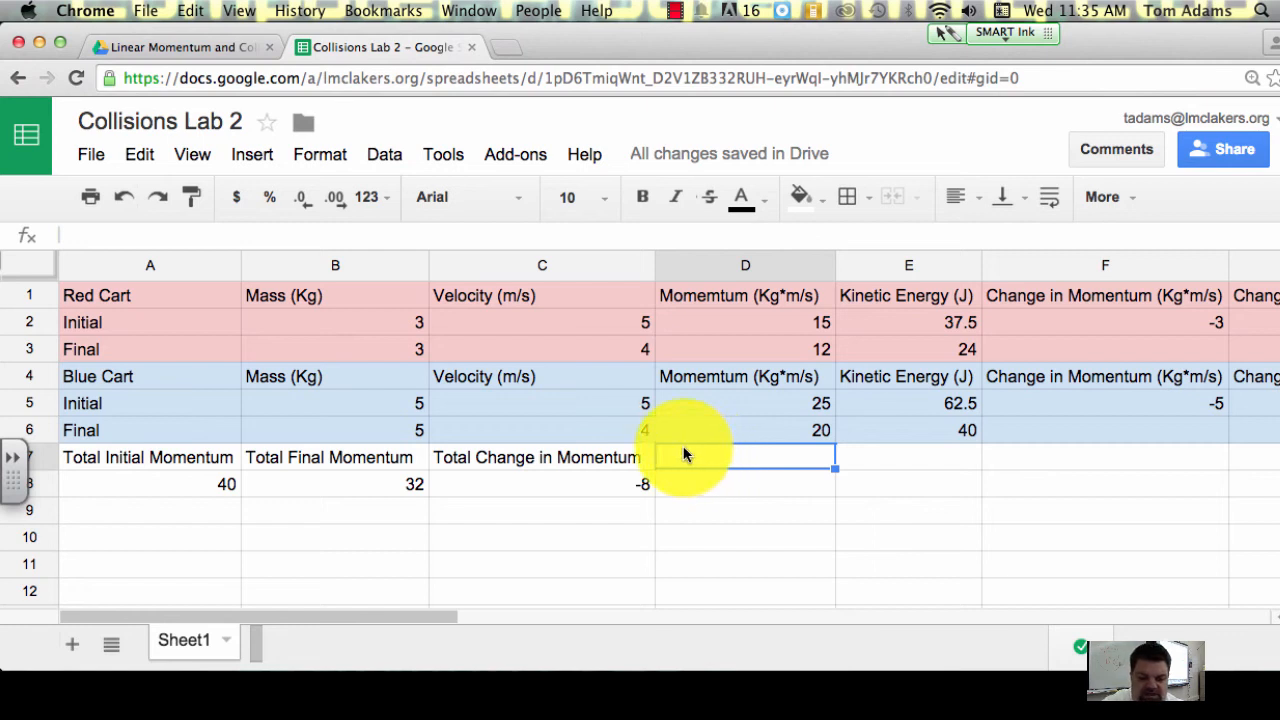
pyautogui.write('Tom')
pyautogui.press('BackSpace')
pyautogui.write('t')
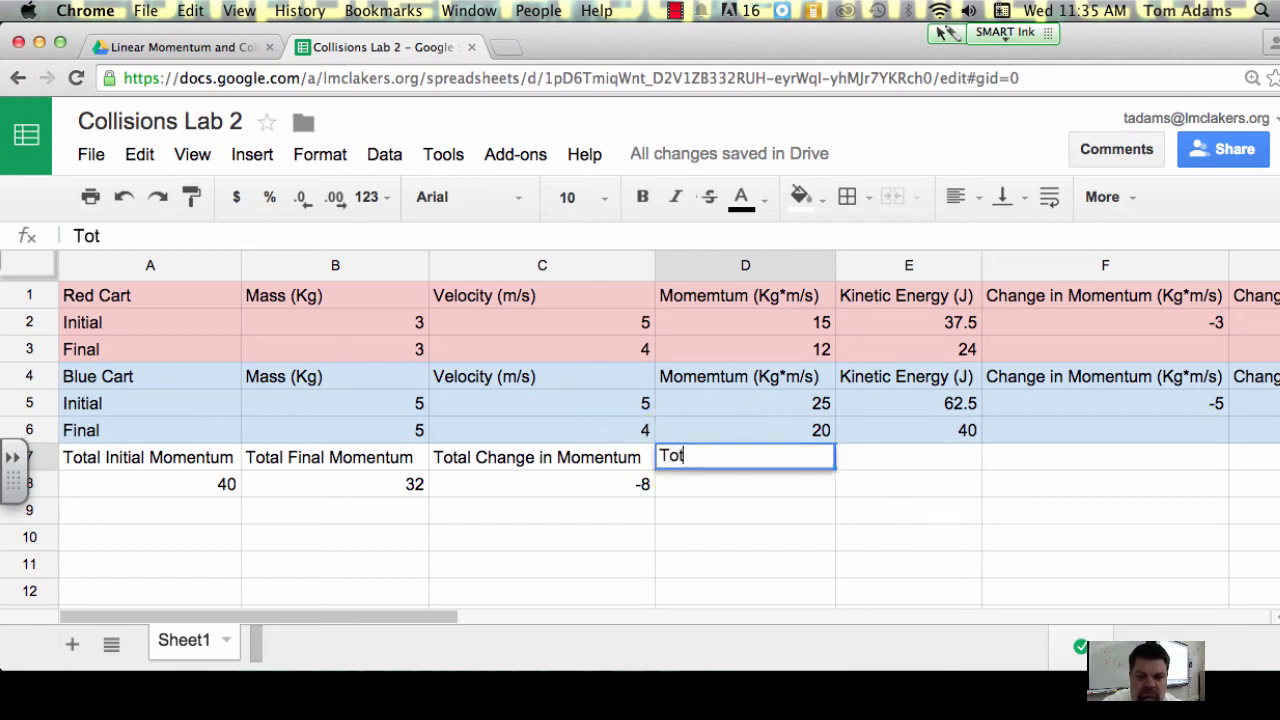
pyautogui.write('al KE')
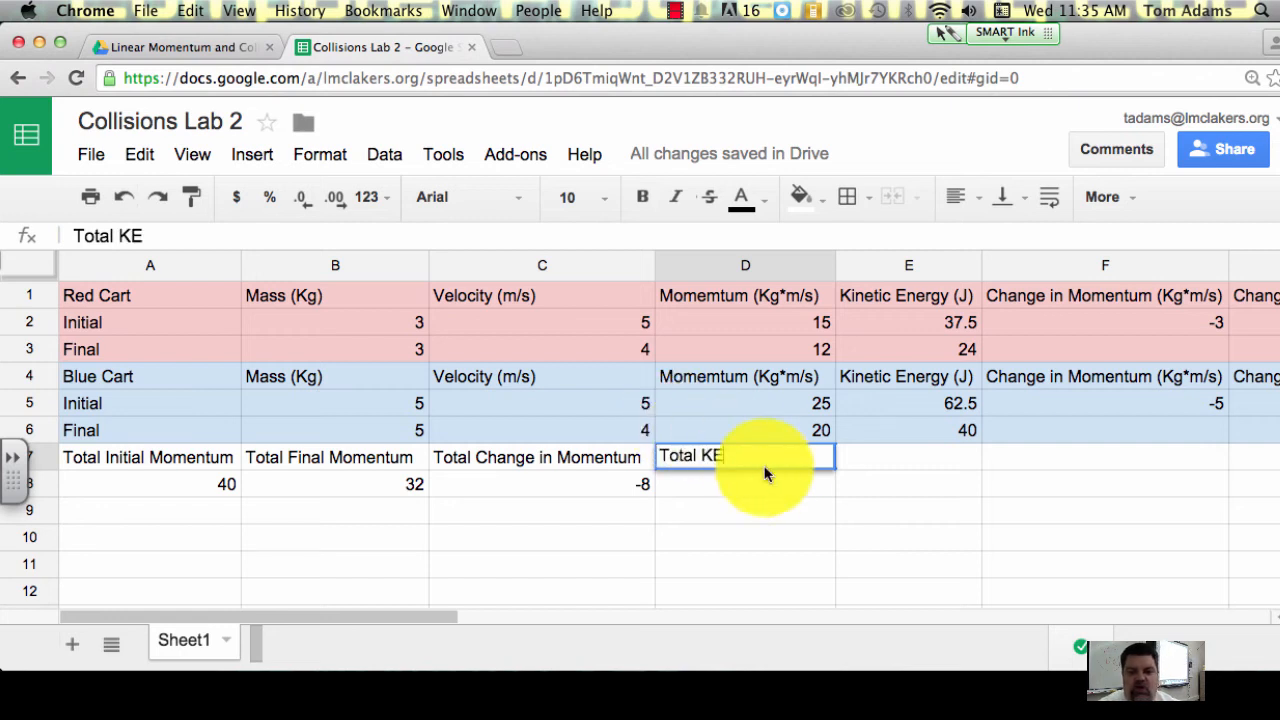
pyautogui.click(880, 465)
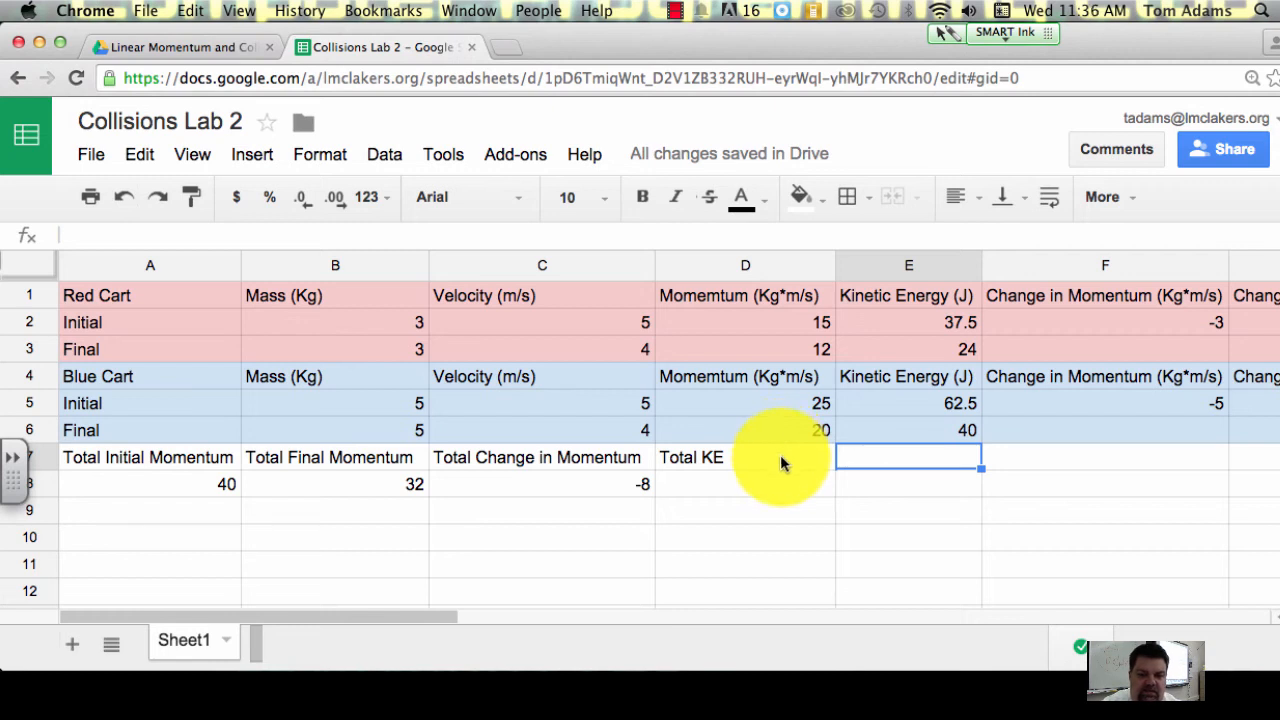
# Step: Edit the label in D7 to read Total Initial KE
pyautogui.click(698, 457)
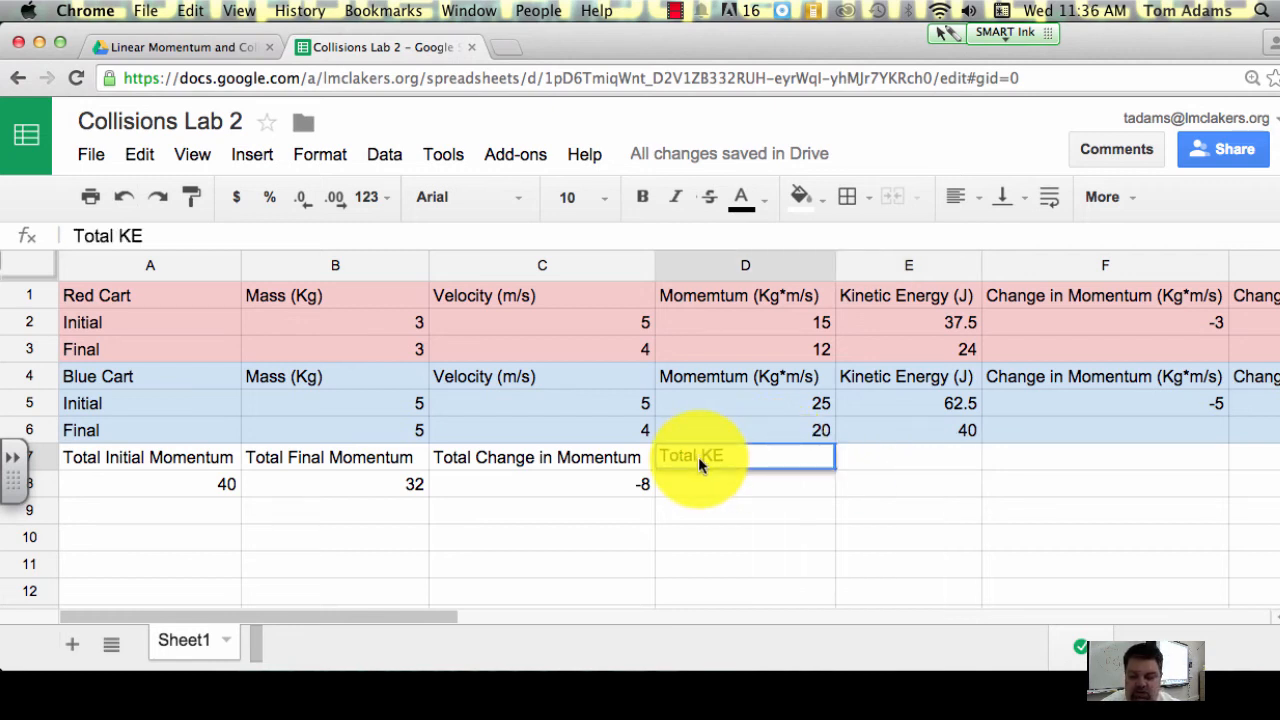
pyautogui.doubleClick(698, 457)
pyautogui.write('init')
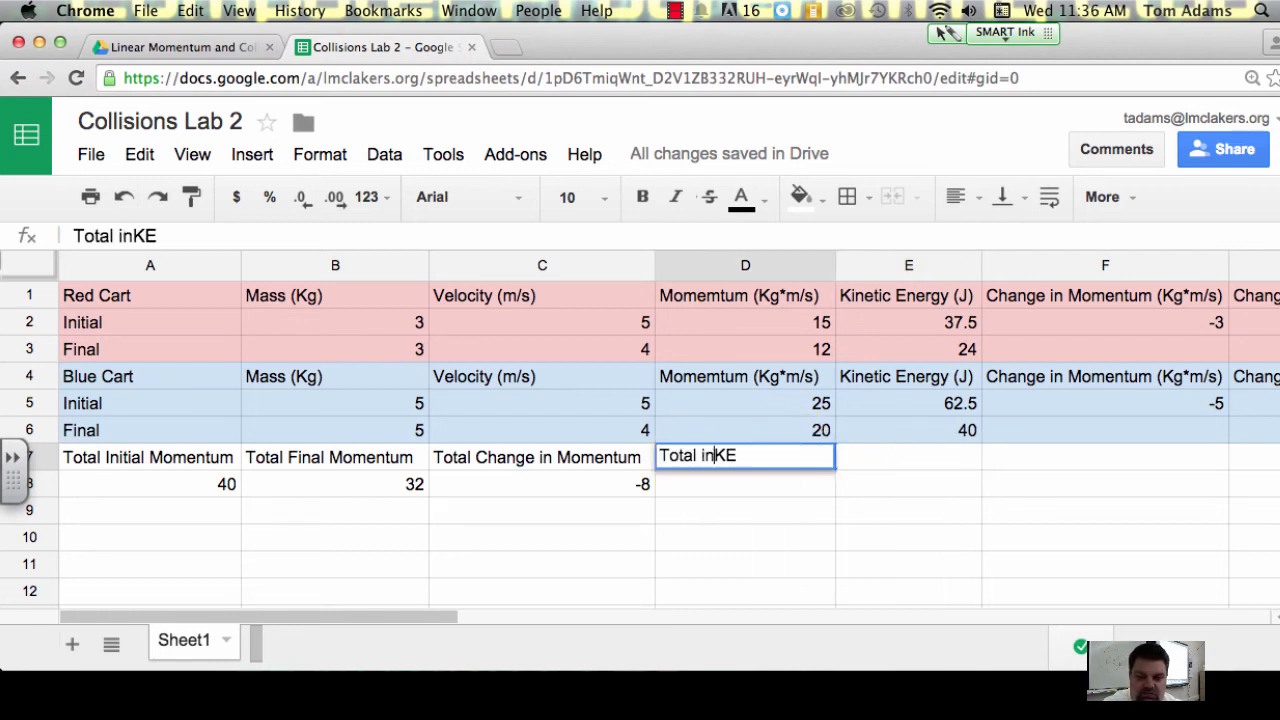
pyautogui.press('BackSpace')
pyautogui.press('BackSpace')
pyautogui.press('BackSpace')
pyautogui.press('BackSpace')
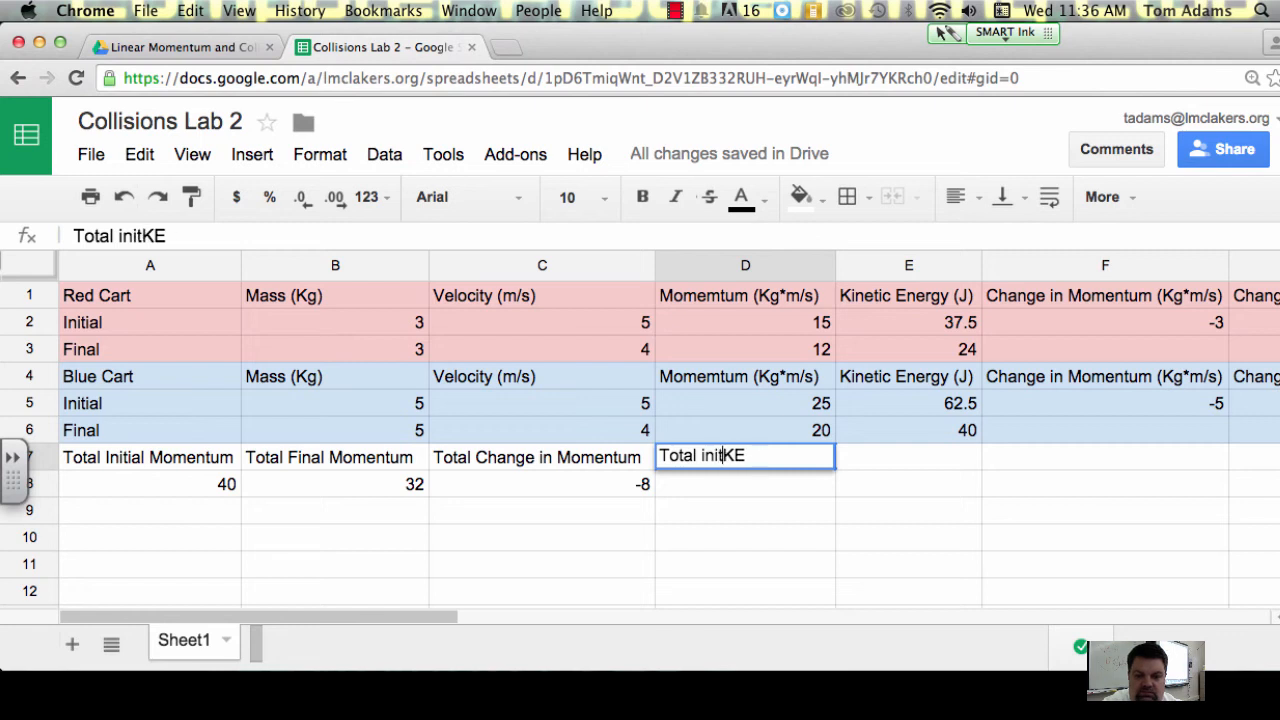
pyautogui.write('I')
pyautogui.write('nitia')
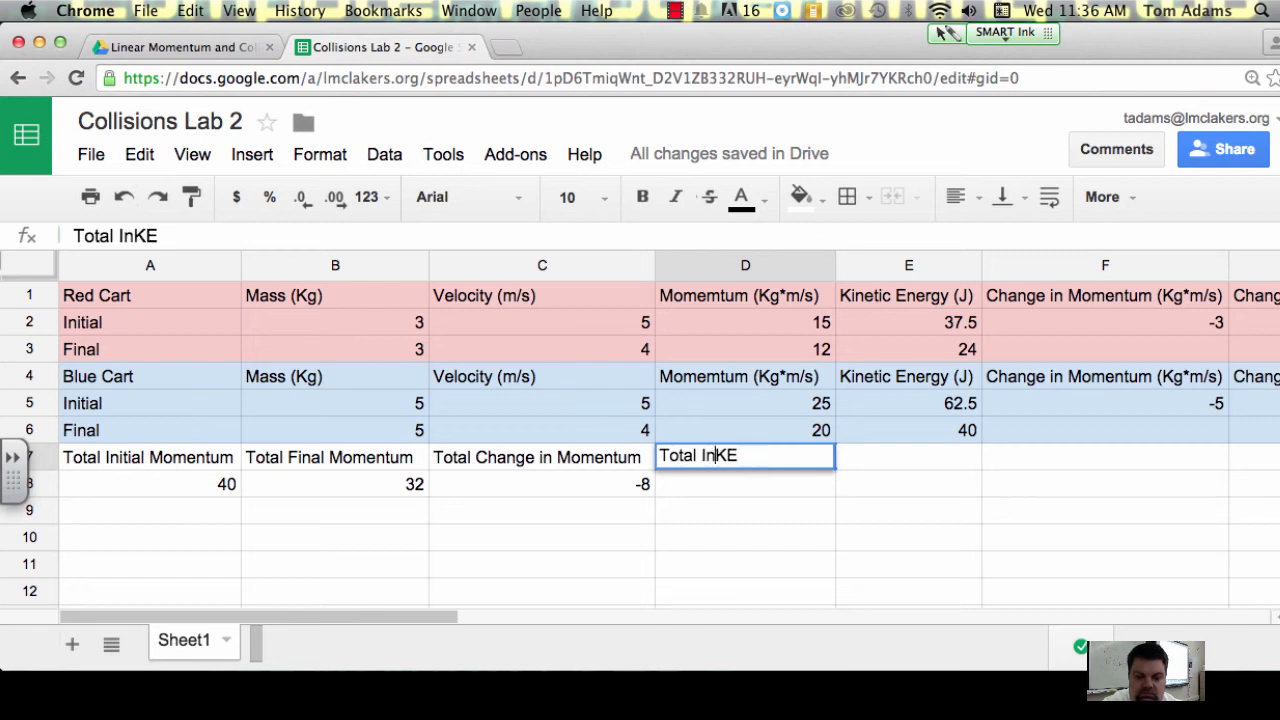
pyautogui.write('l')
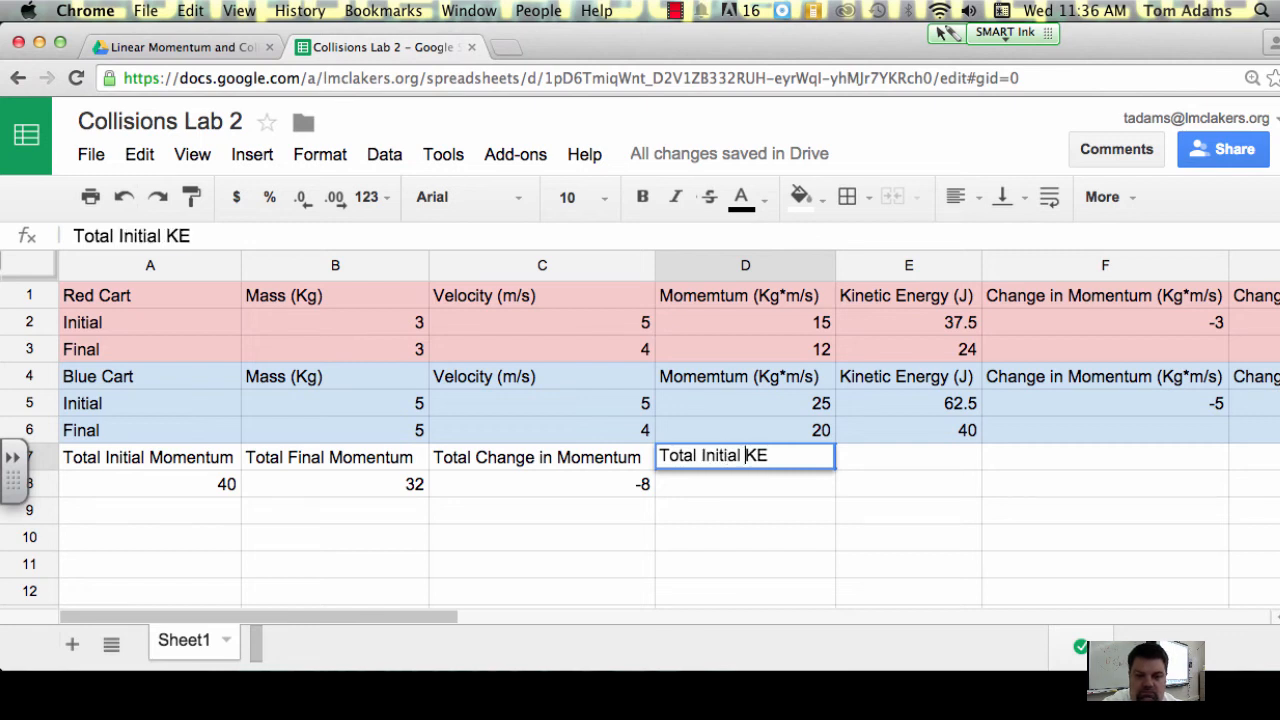
pyautogui.click(700, 457)
# Step: Calculate the total initial kinetic energy in D8 with the formula =E2+E5
pyautogui.click(808, 490)
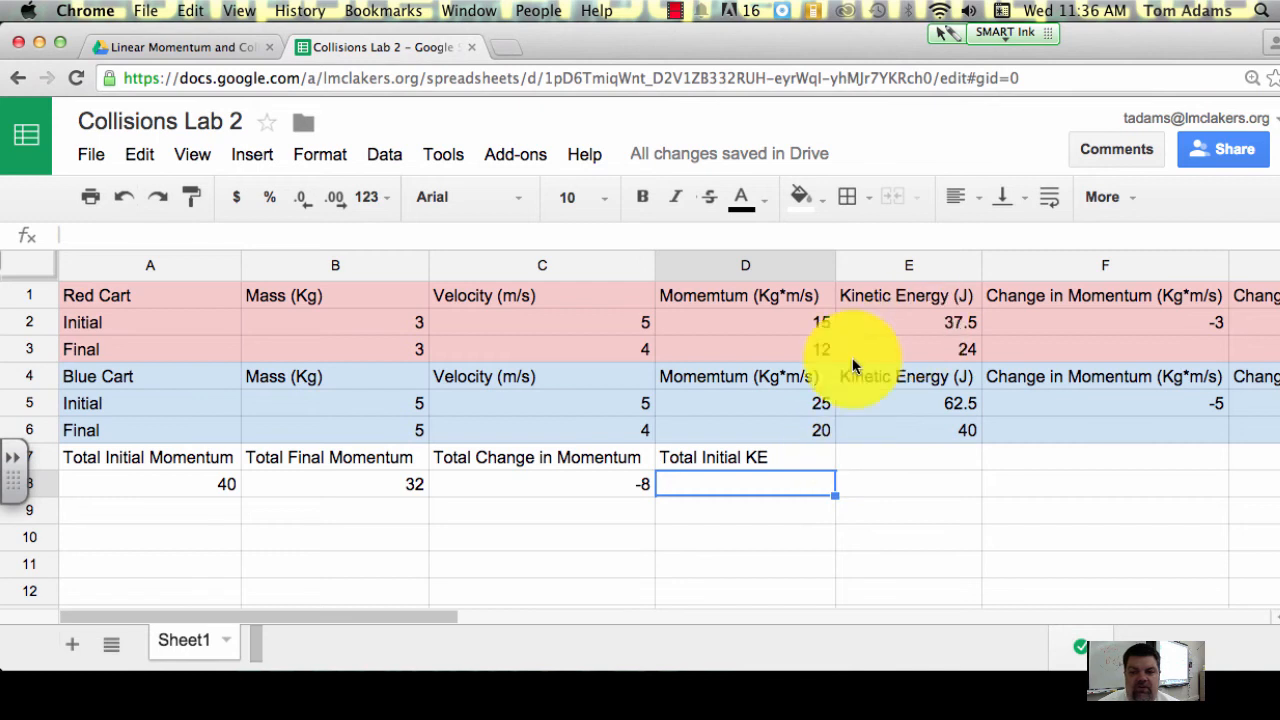
pyautogui.click(113, 236)
pyautogui.write('=')
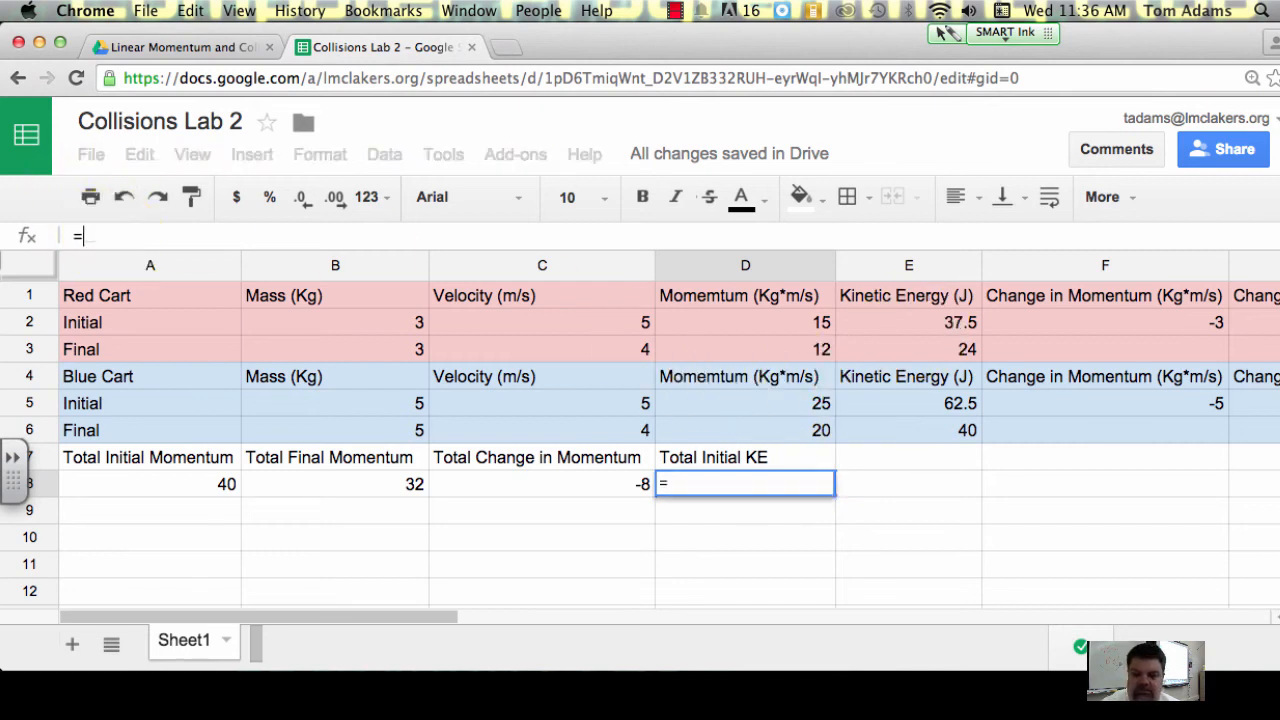
pyautogui.click(906, 320)
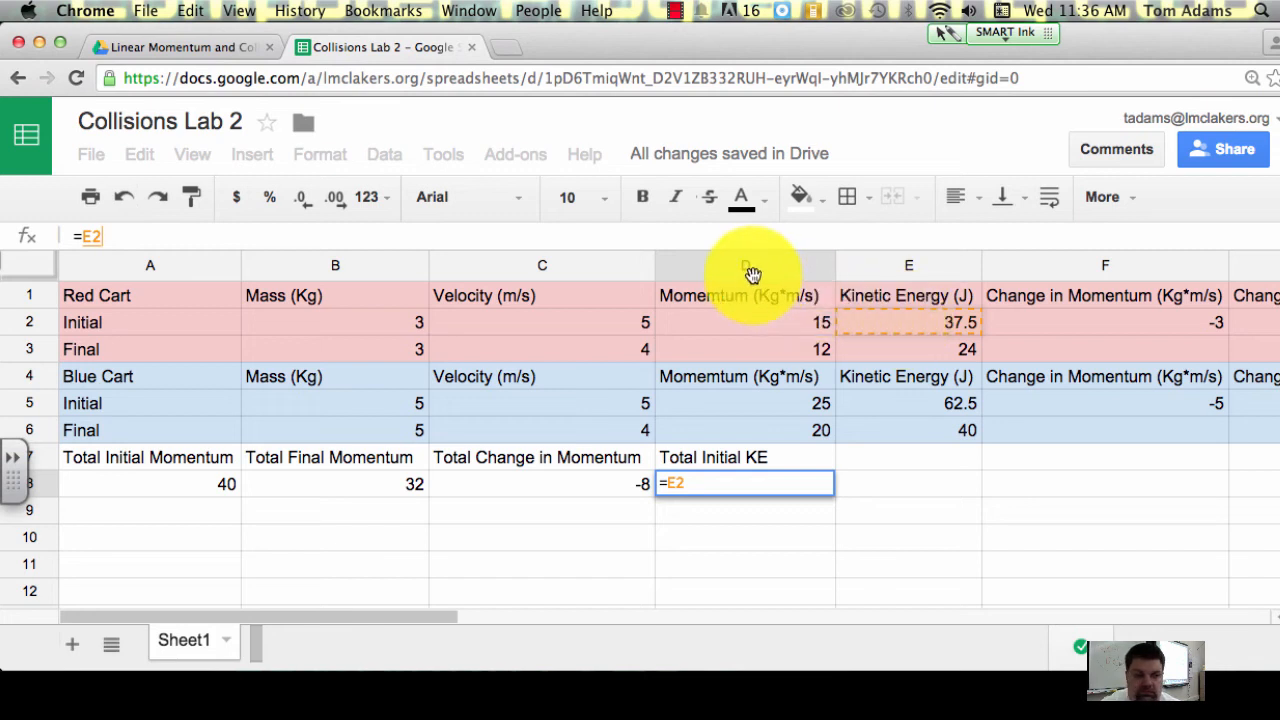
pyautogui.write('+')
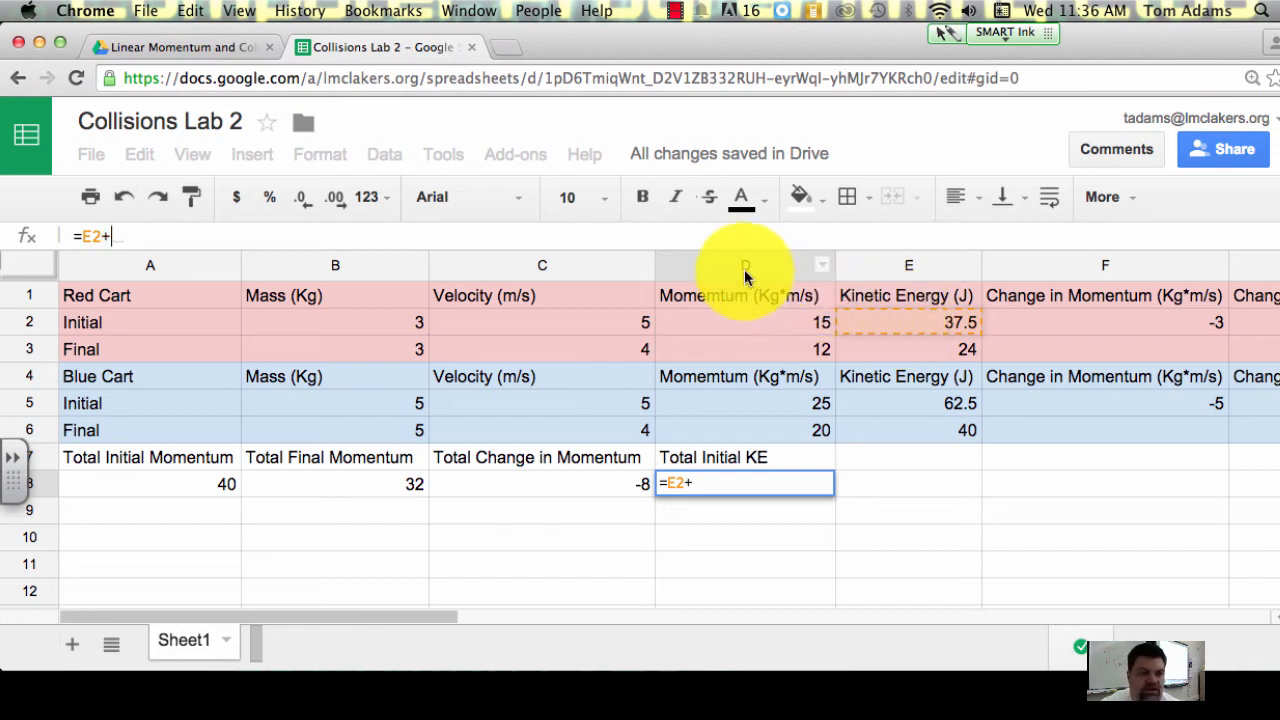
pyautogui.click(941, 404)
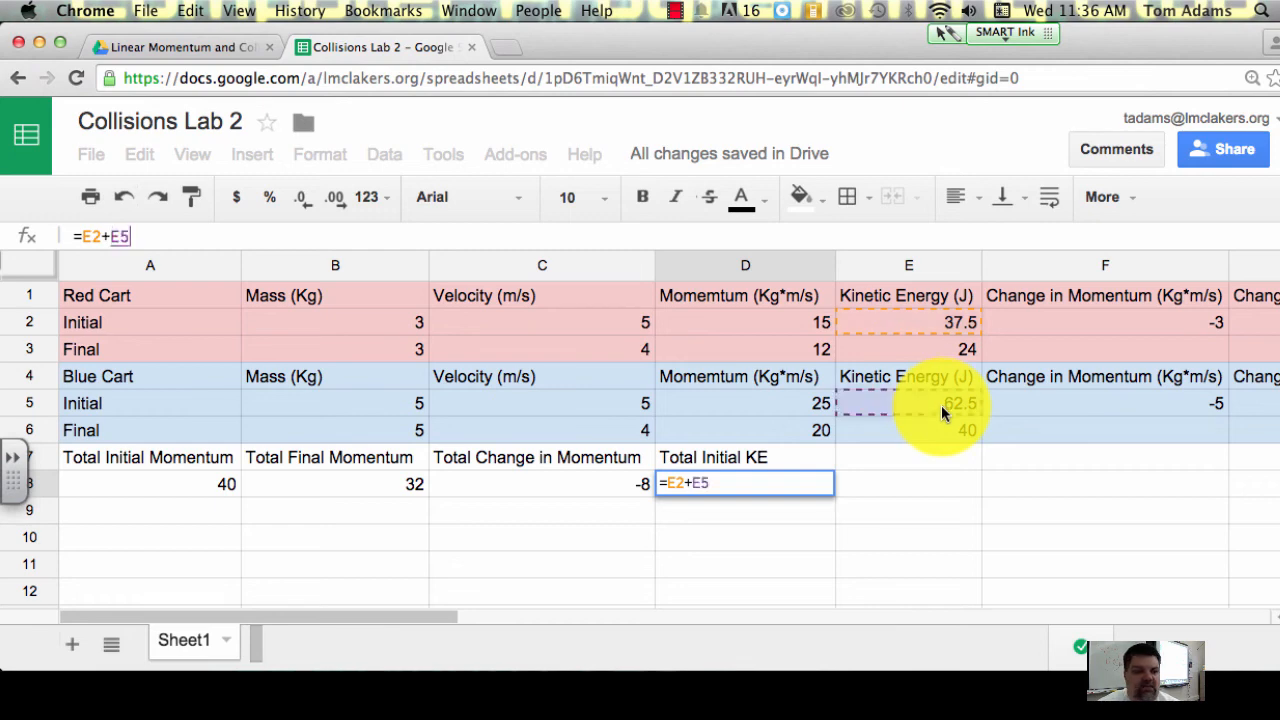
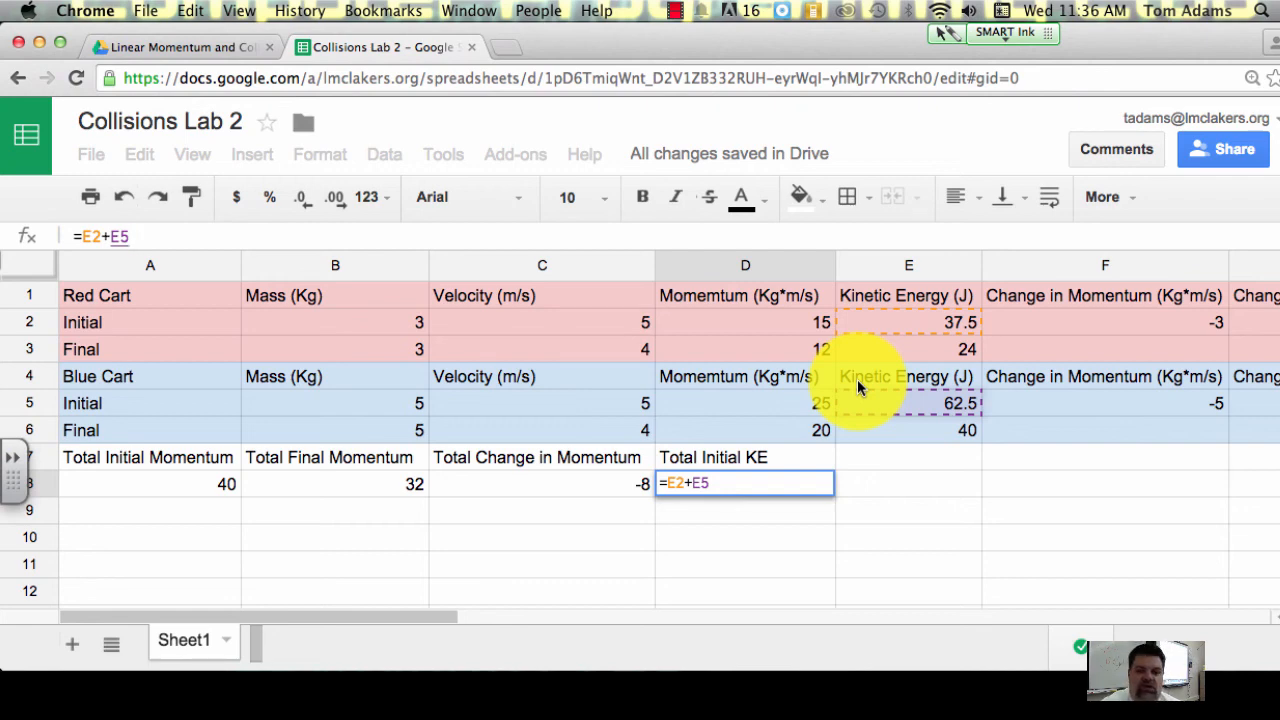
# Step: Confirm the total initial kinetic energy formula in D8 and enter the label Total Final KE in E7
pyautogui.press('Return')
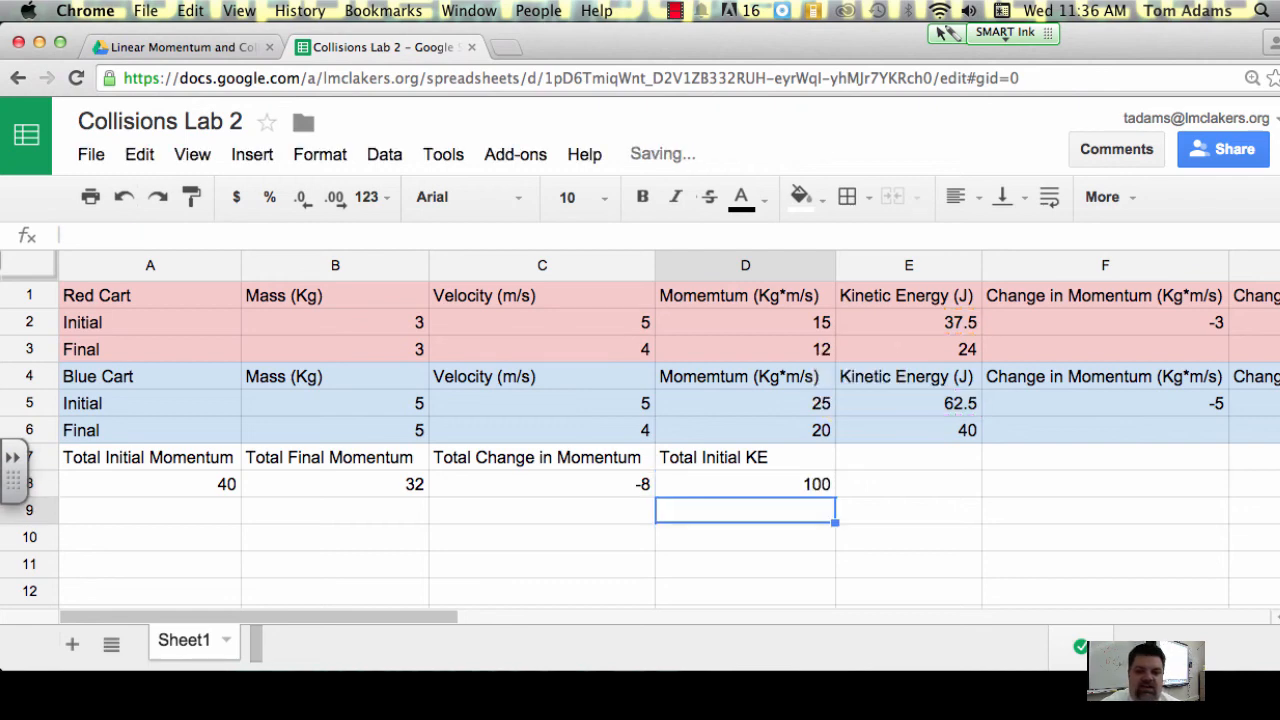
pyautogui.click(880, 457)
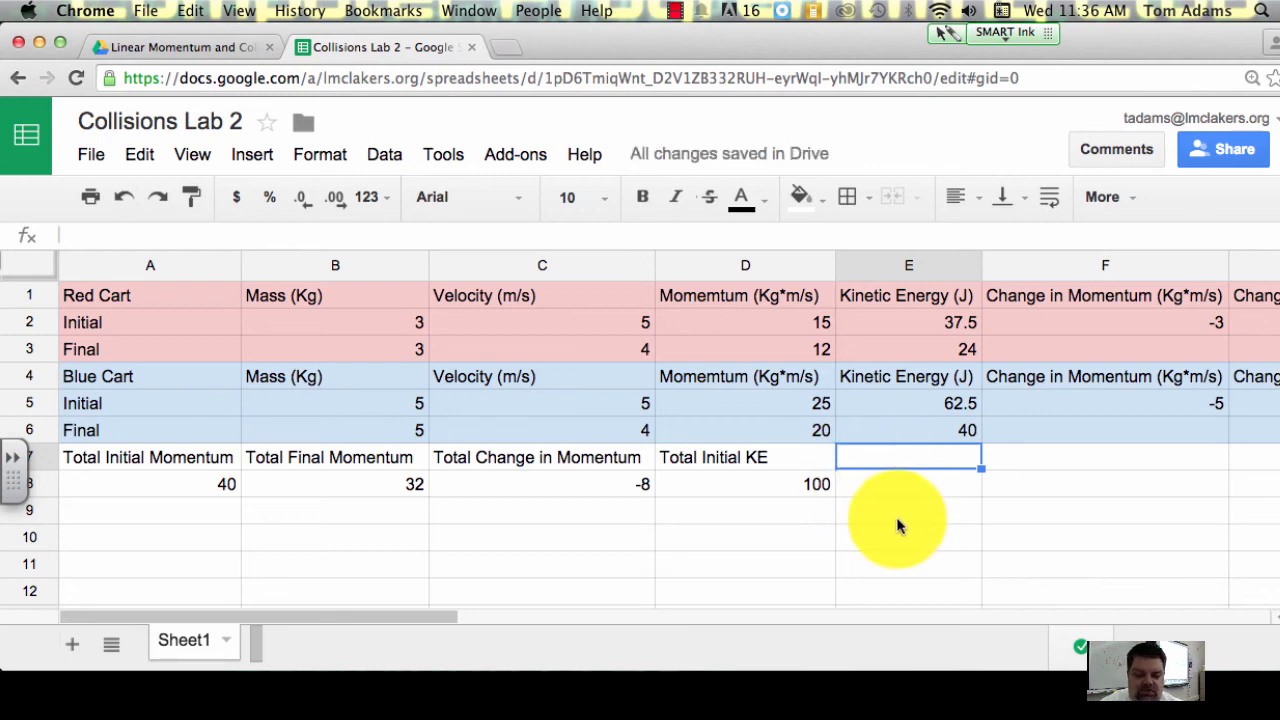
pyautogui.write('Tot')
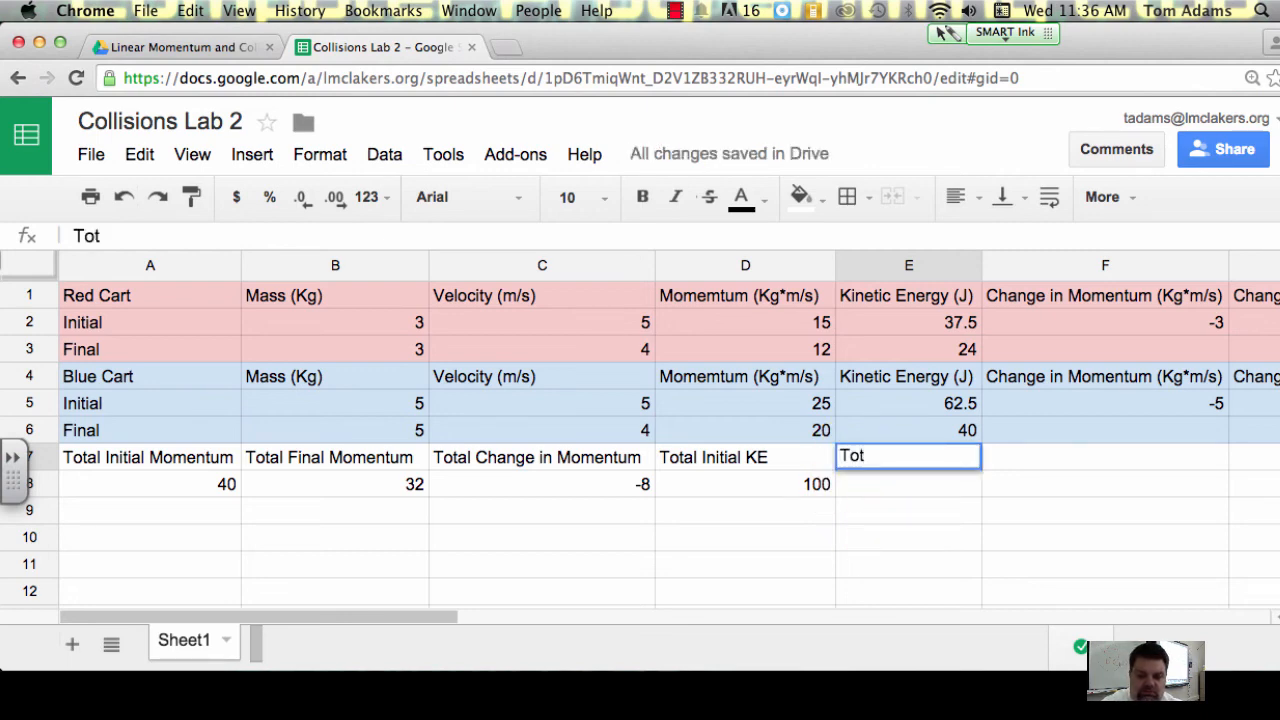
pyautogui.write('al Final')
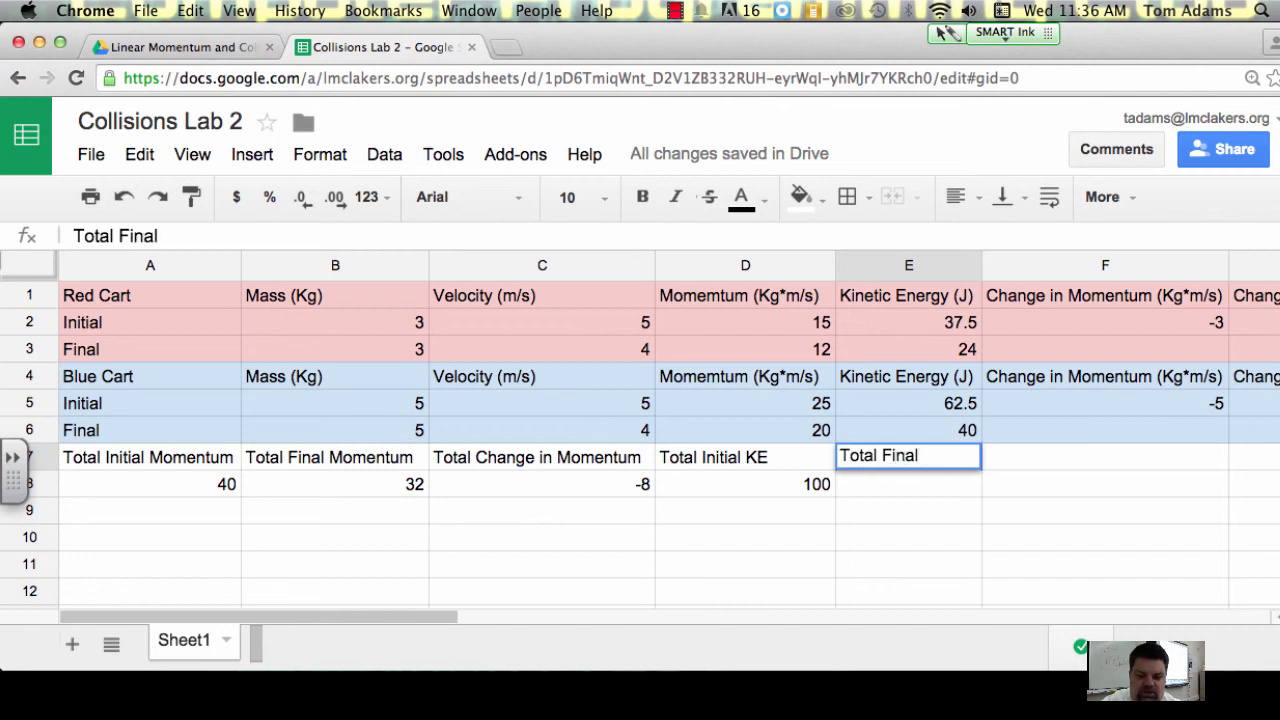
pyautogui.write(' KE')
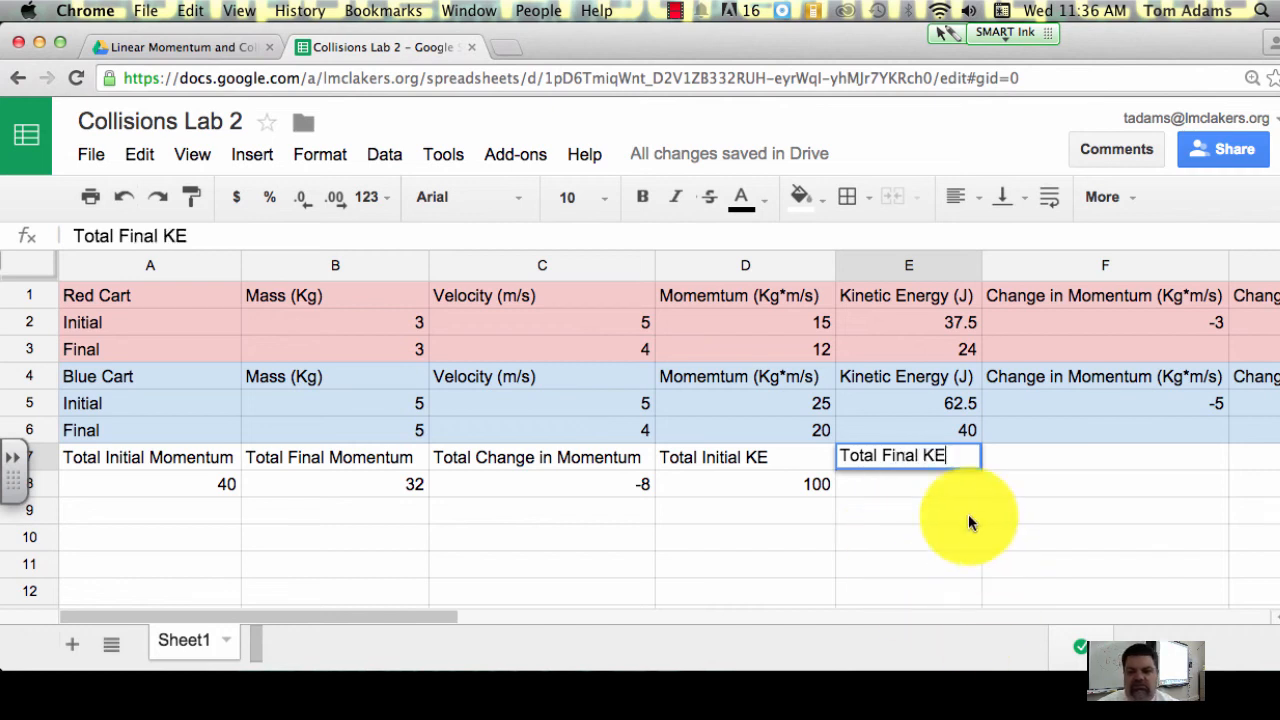
# Step: Calculate the total final kinetic energy in E8 with the formula =E3+E6
pyautogui.click(908, 483)
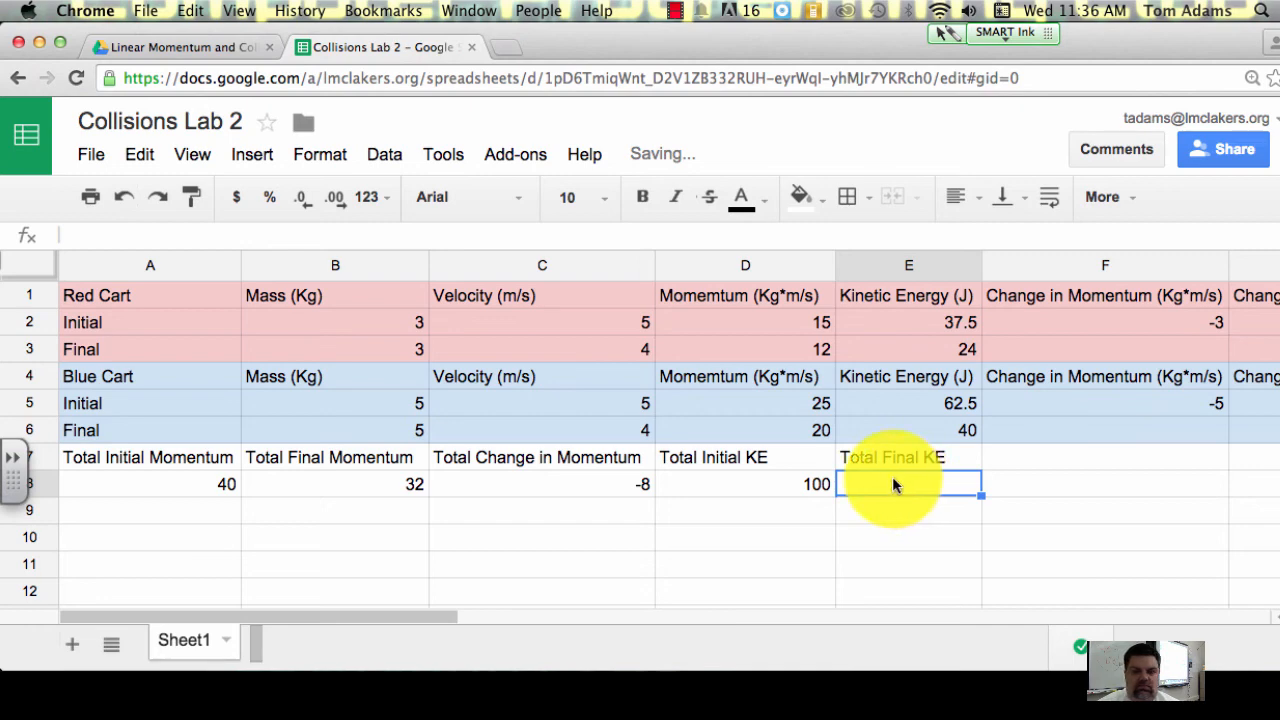
pyautogui.click(320, 234)
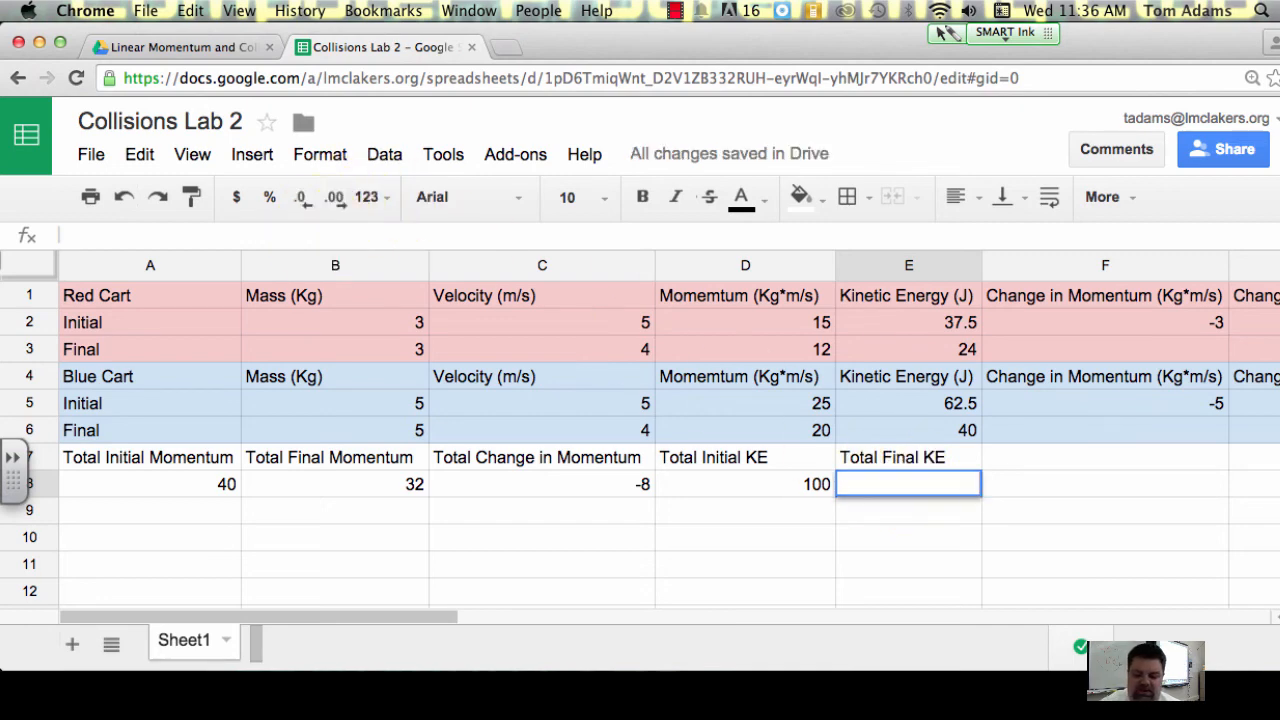
pyautogui.write('=')
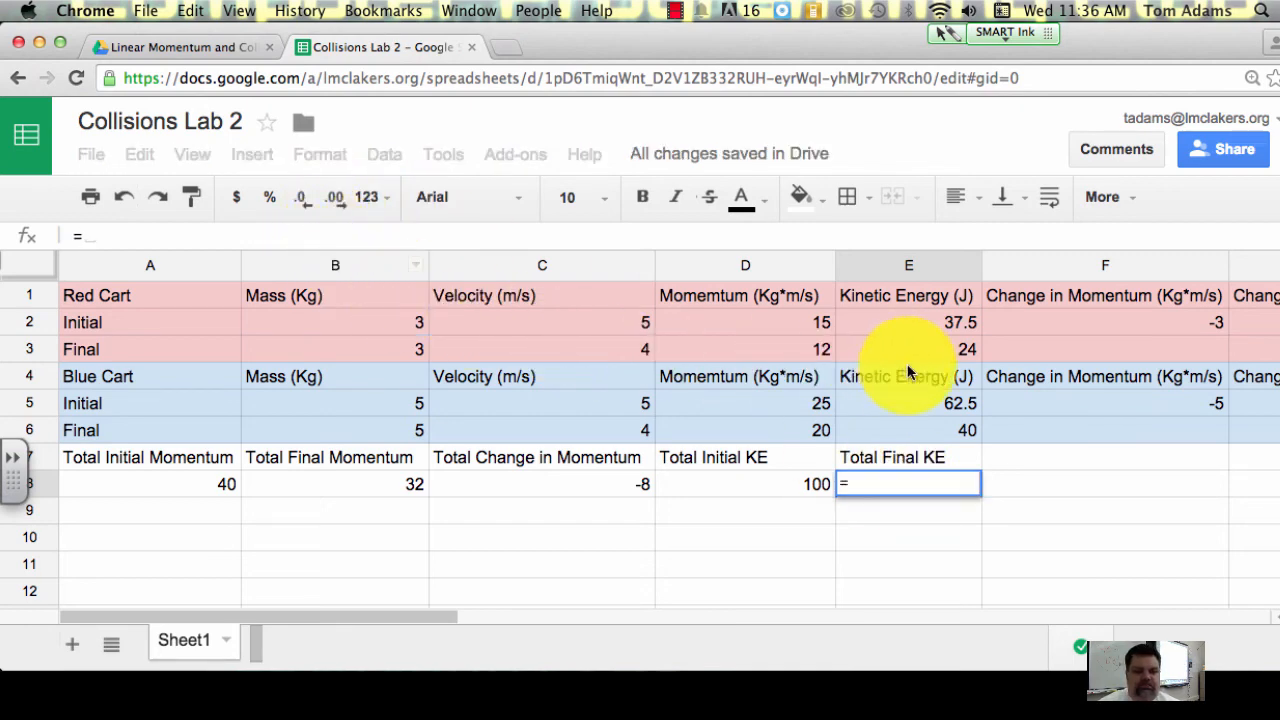
pyautogui.click(955, 351)
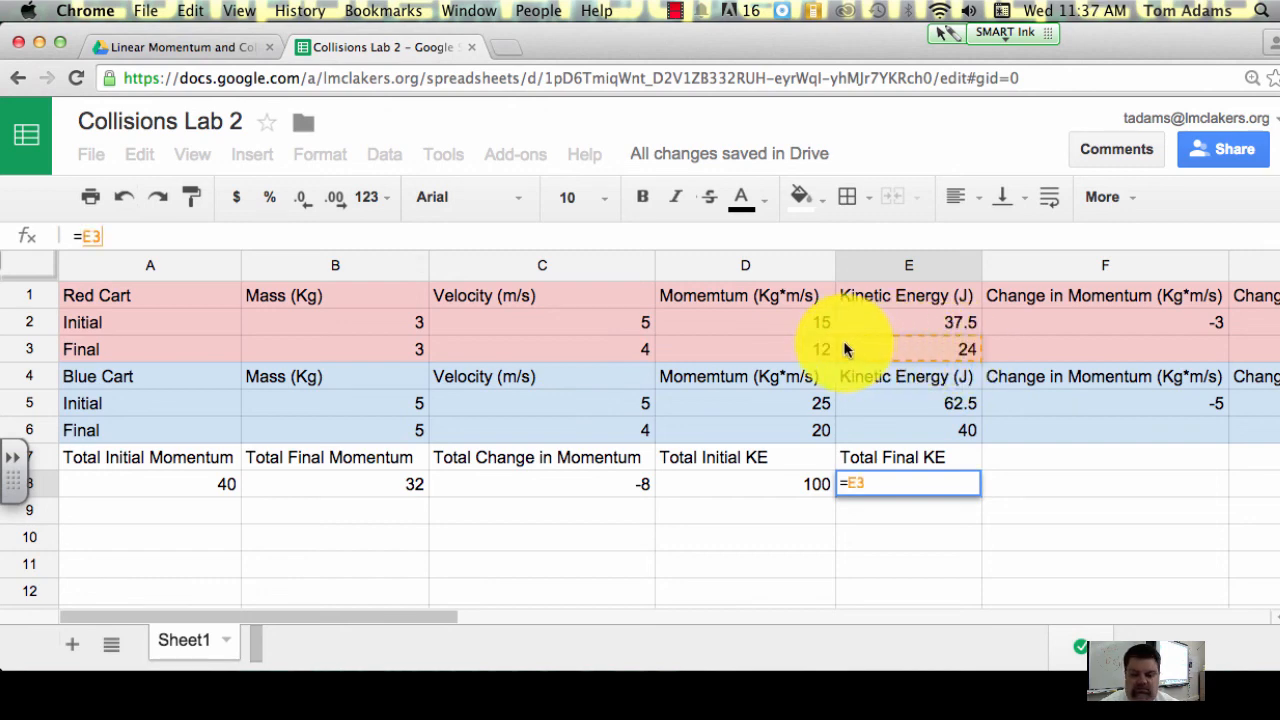
pyautogui.write('+')
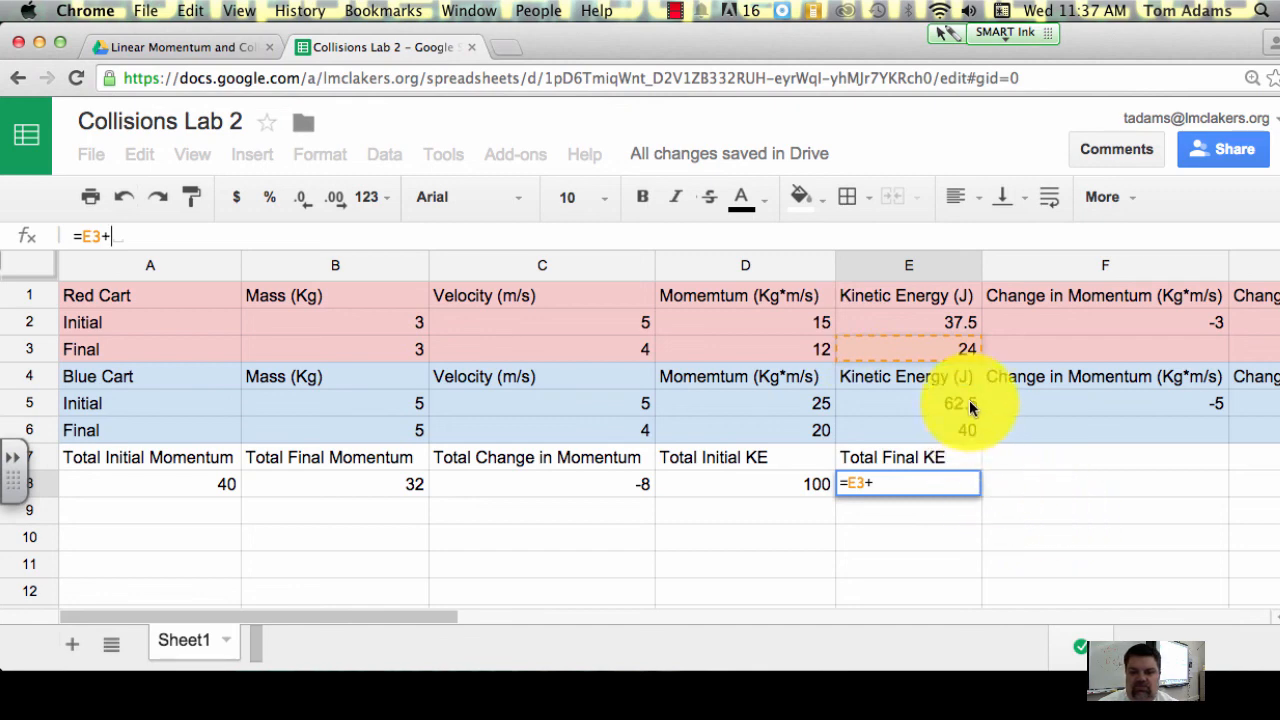
pyautogui.click(968, 433)
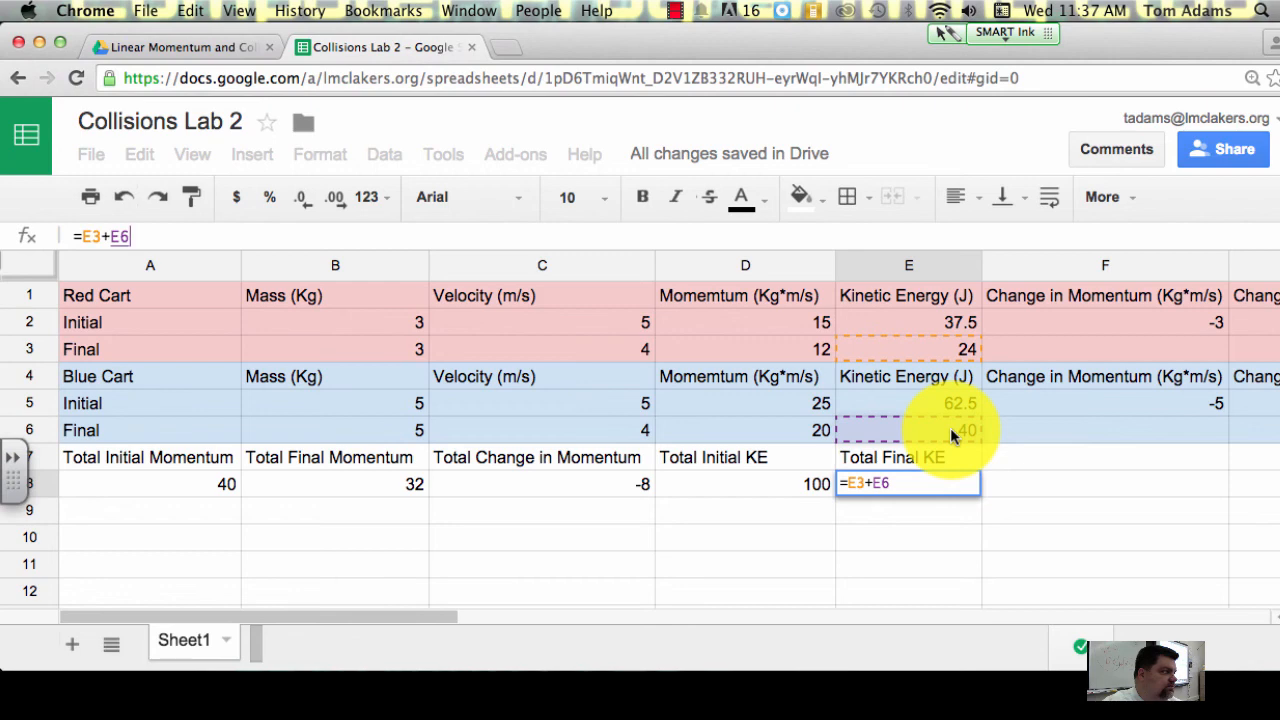
pyautogui.press('Return')
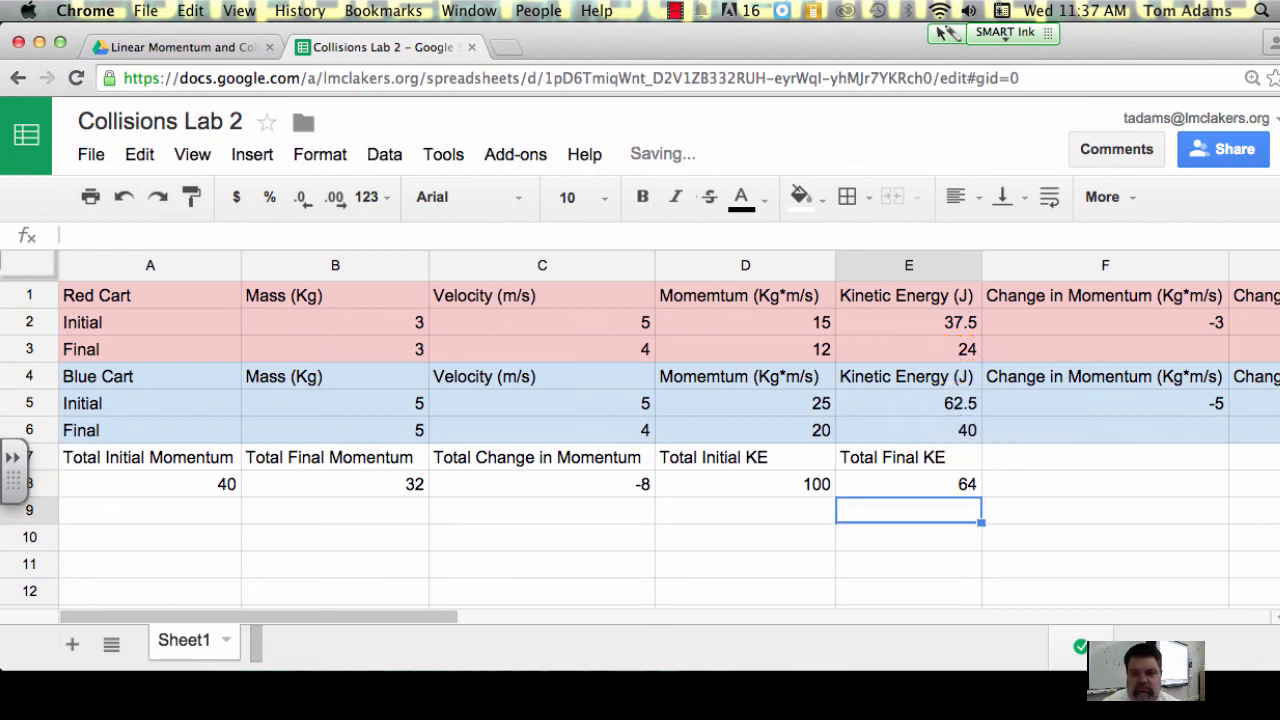
# Step: Enter the label Total Change in KE in cell F7, beside the Total Final KE label
pyautogui.click(1076, 461)
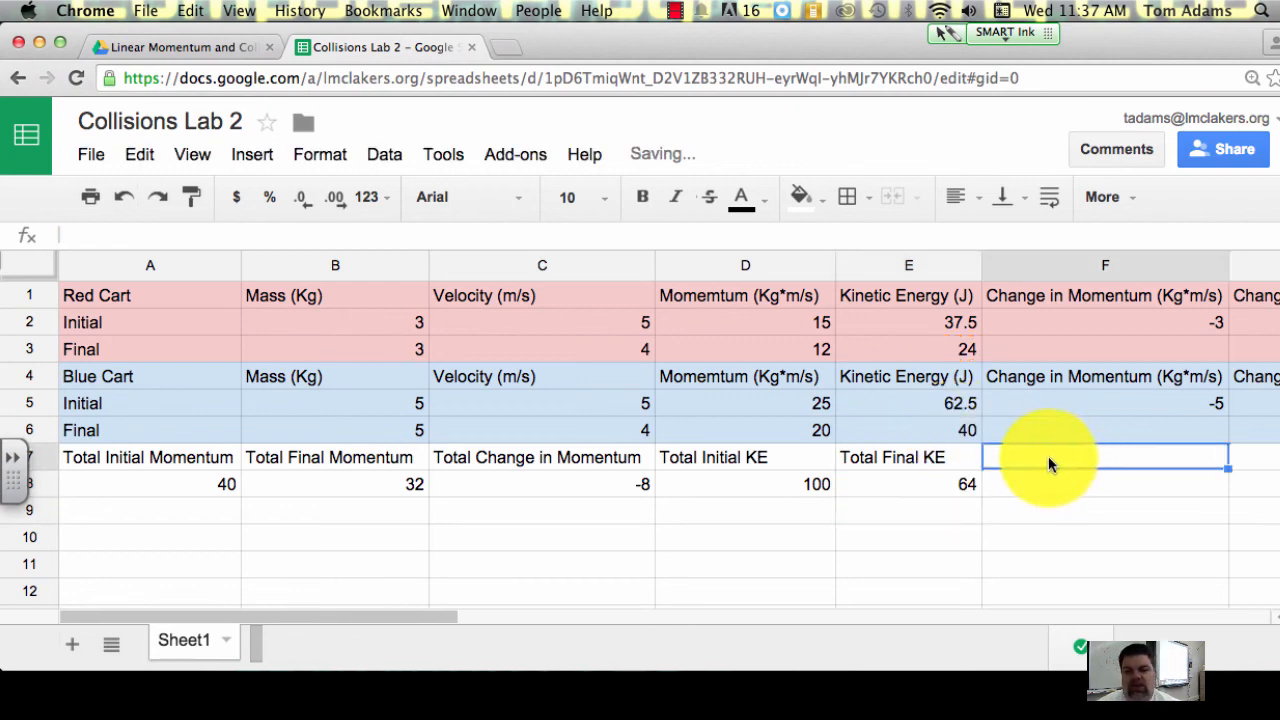
pyautogui.write('T')
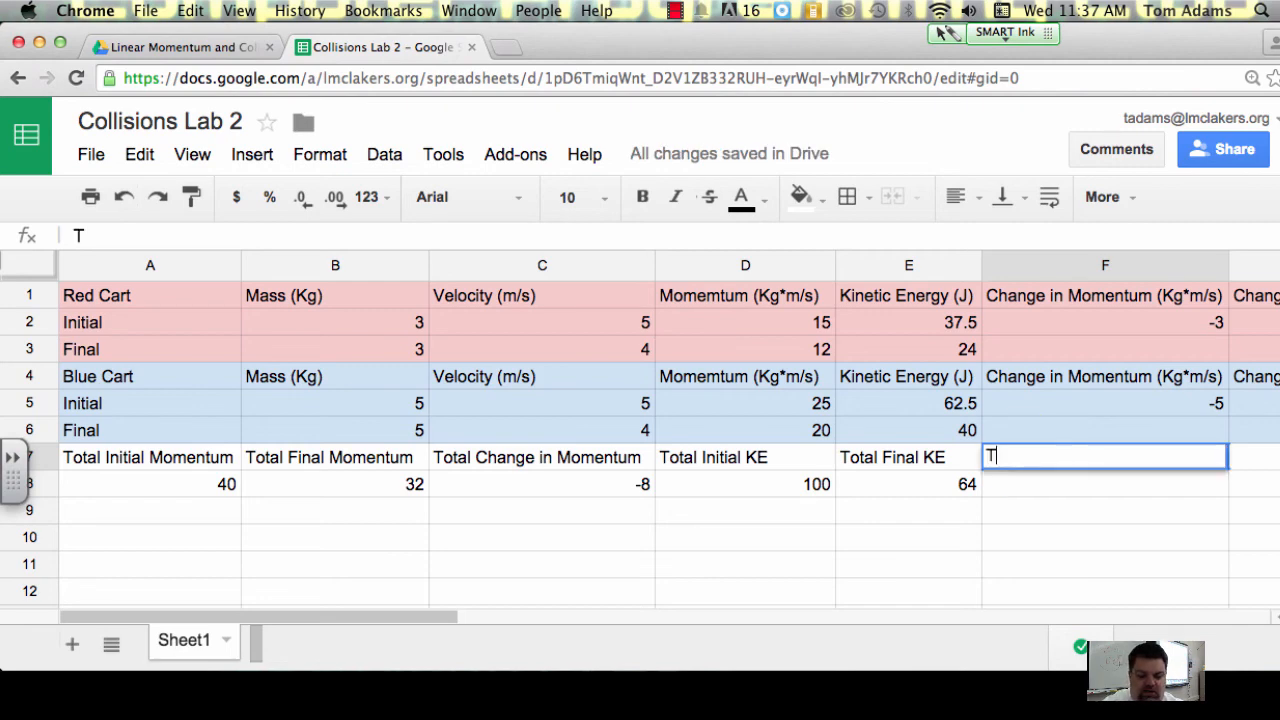
pyautogui.write('otal Chaning')
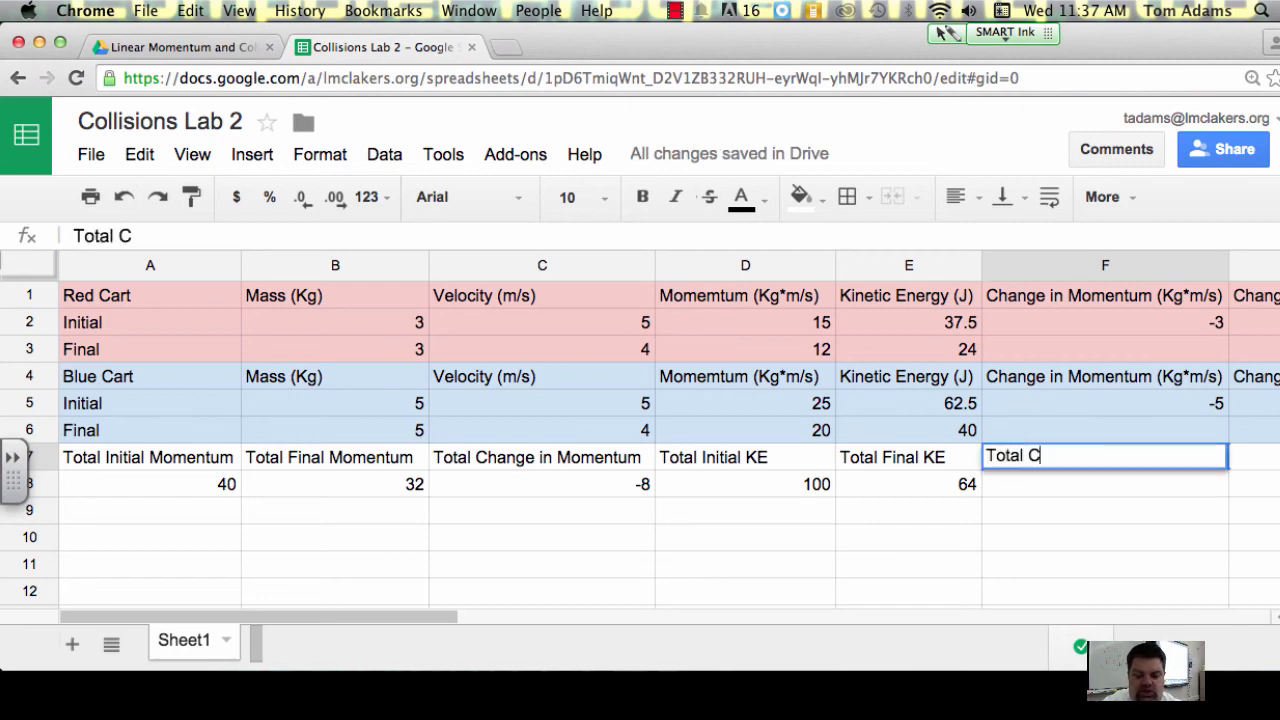
pyautogui.press('BackSpace')
pyautogui.press('BackSpace')
pyautogui.write('nge')
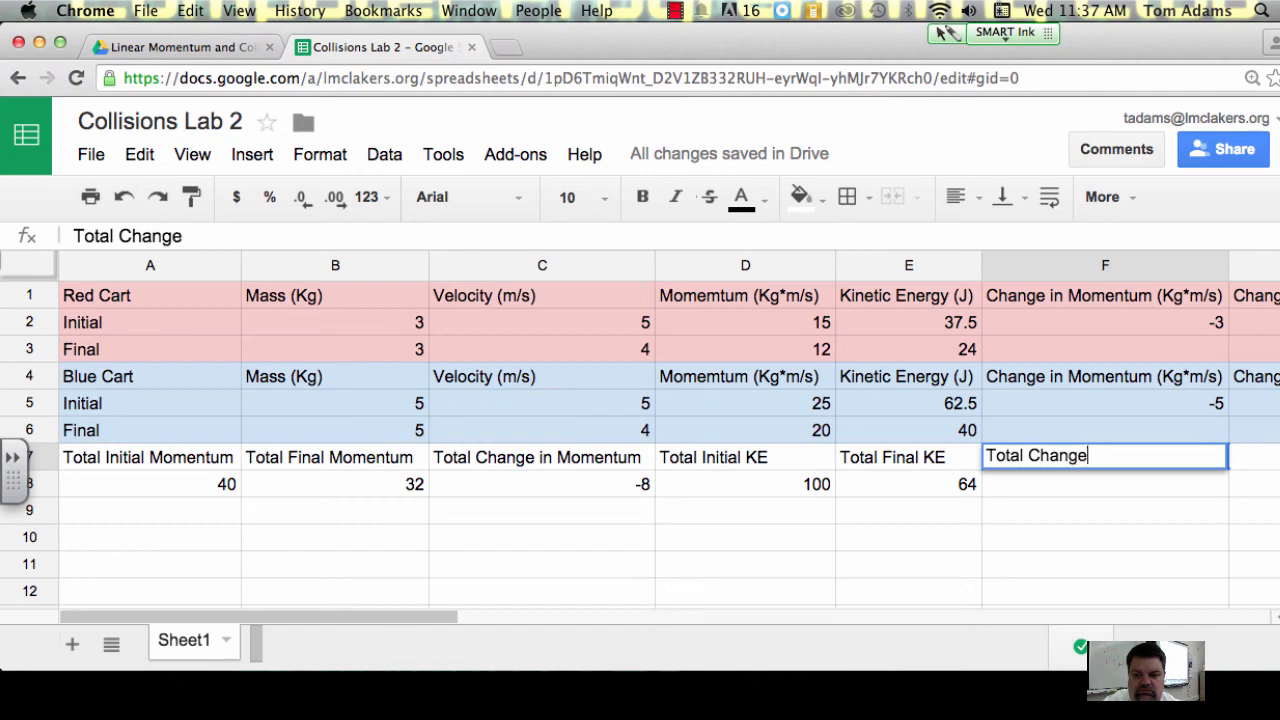
pyautogui.write(' in KE')
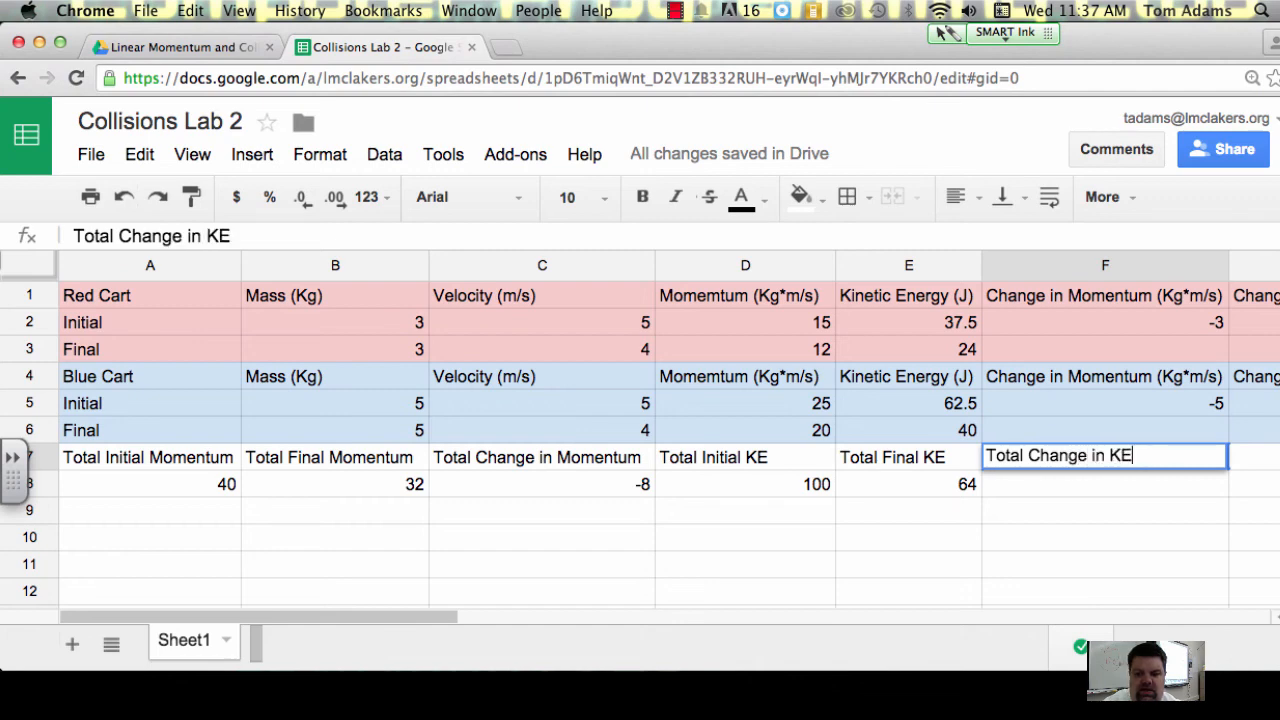
# Step: Calculate the total change in kinetic energy in F8 with the formula =E8-D8
pyautogui.click(1075, 485)
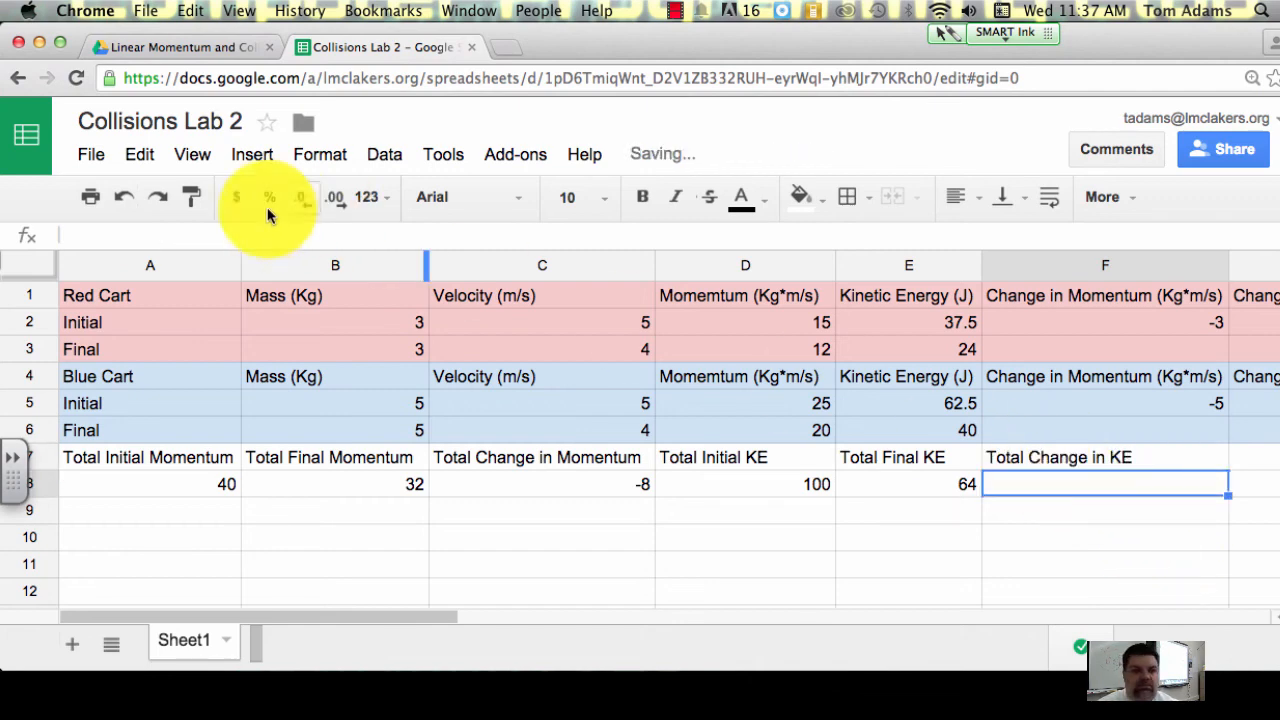
pyautogui.click(268, 232)
pyautogui.write('=')
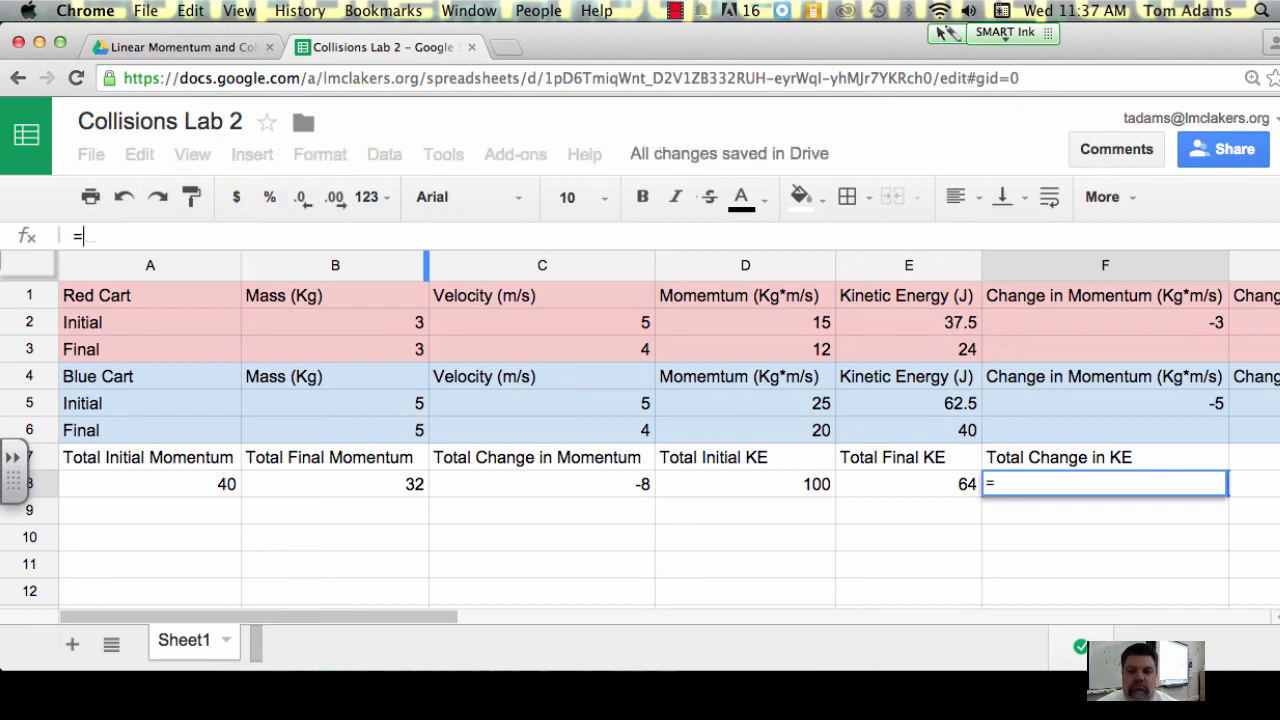
pyautogui.click(864, 485)
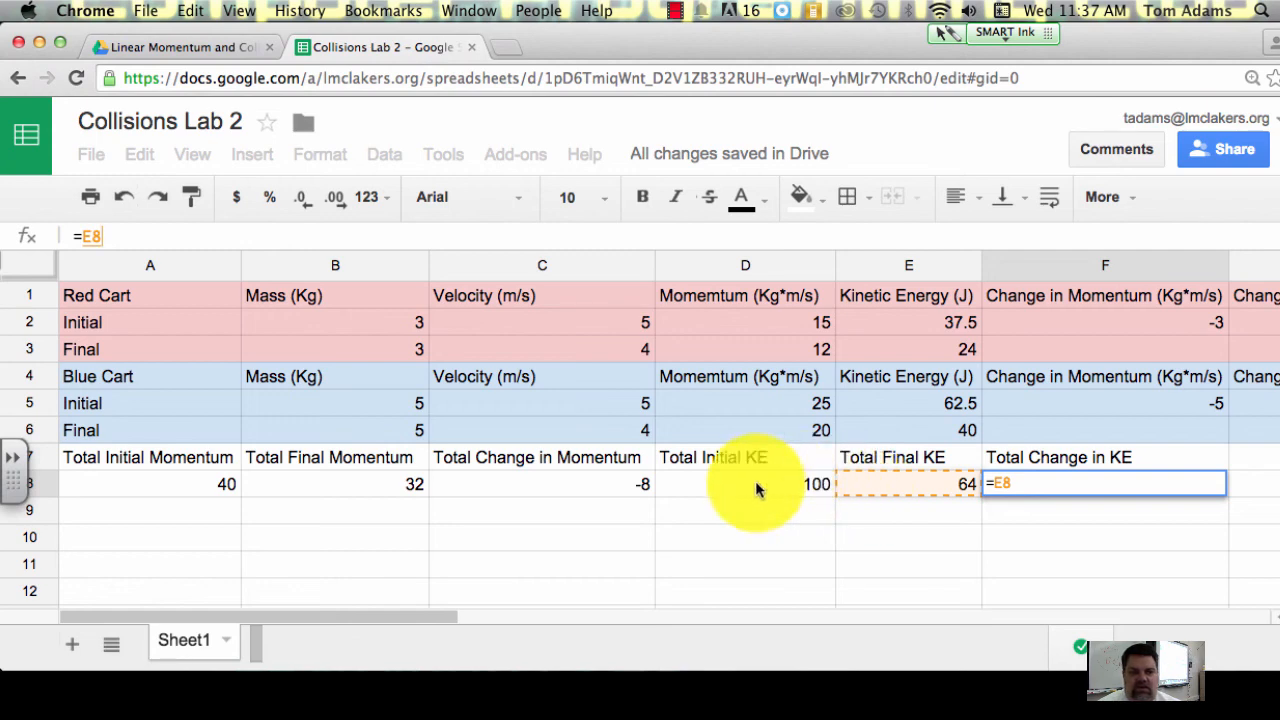
pyautogui.write('-')
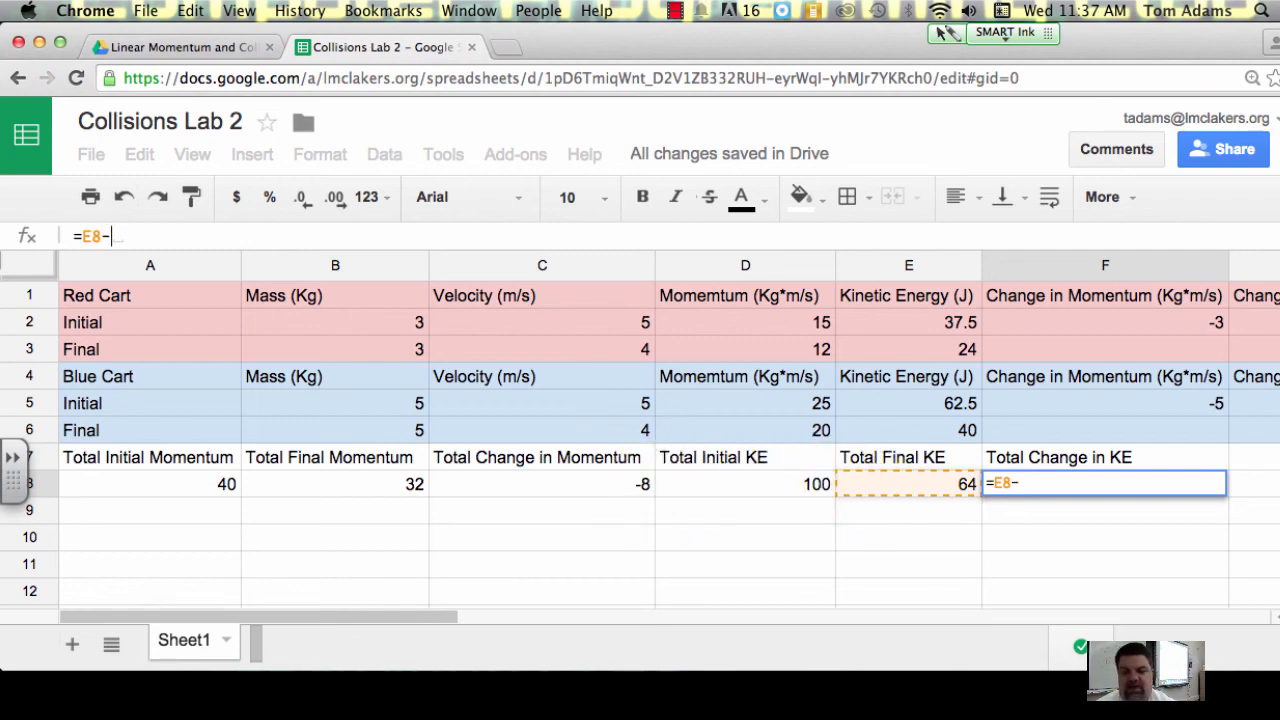
pyautogui.click(807, 488)
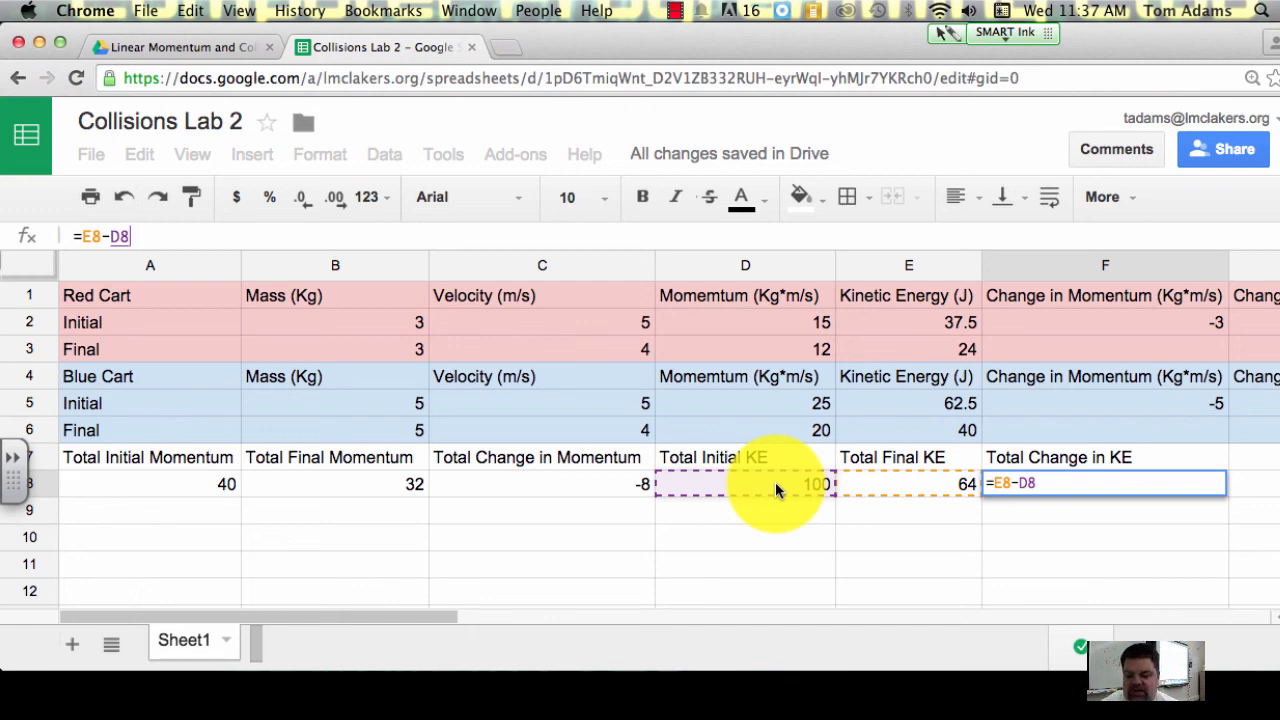
pyautogui.press('Return')
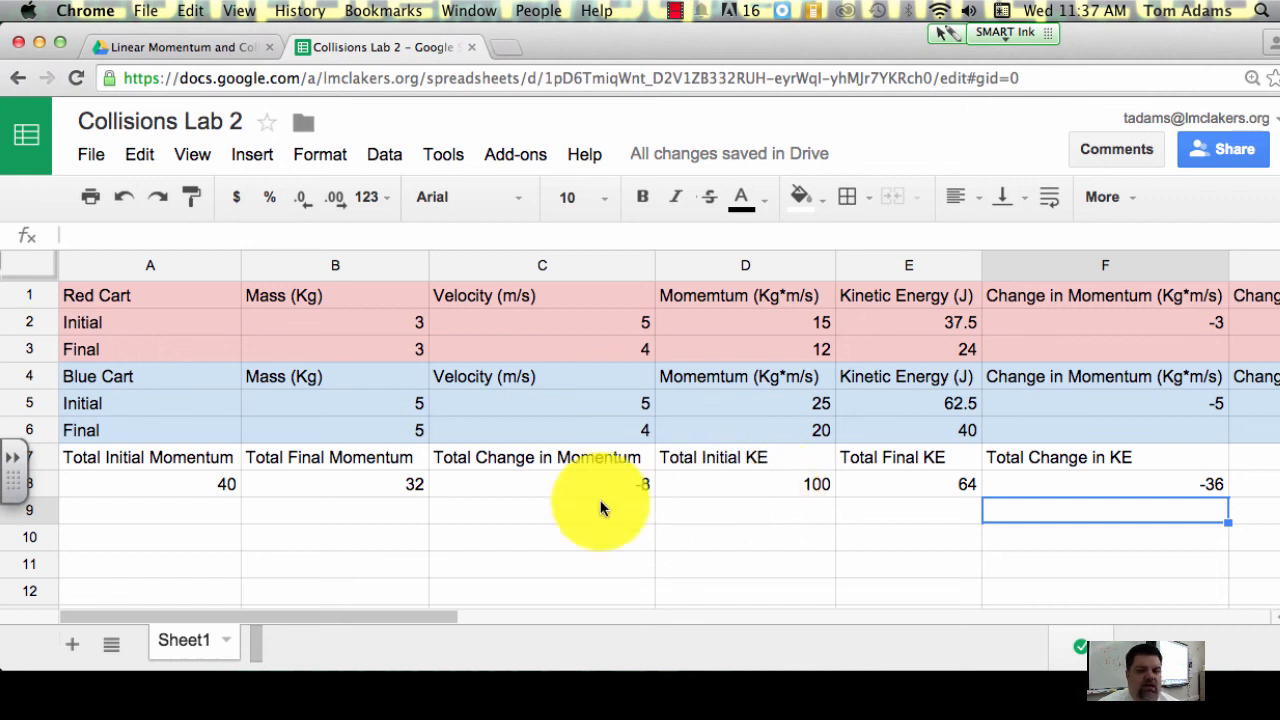
# Step: Fill the totals block A7:F8 with a light yellow background colour
pyautogui.moveTo(1036, 479); pyautogui.dragTo(150, 458)
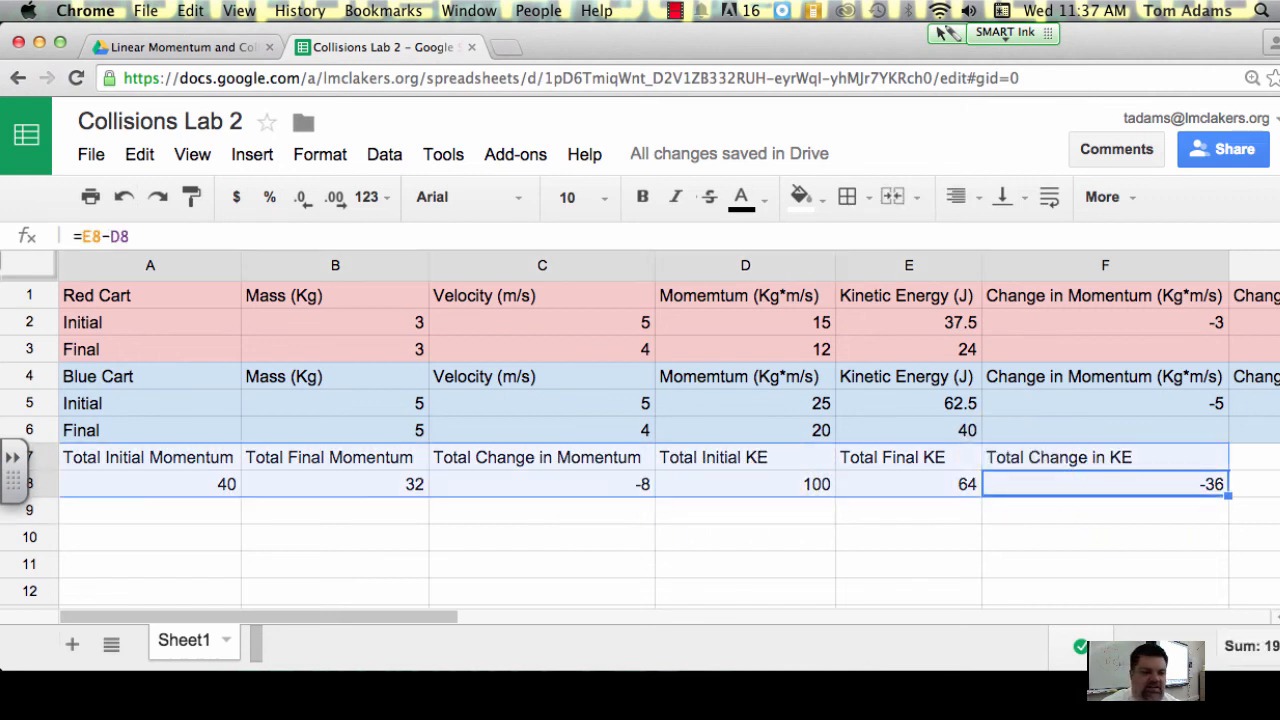
pyautogui.click(806, 198)
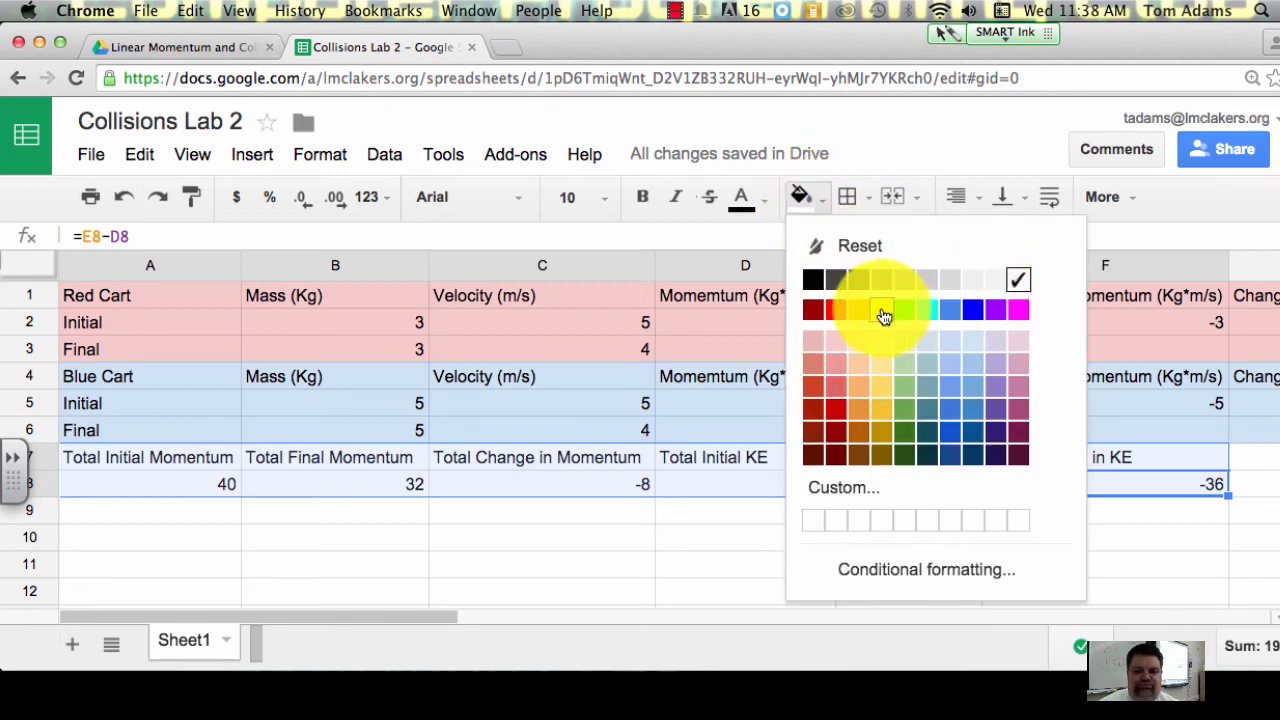
pyautogui.click(885, 348)
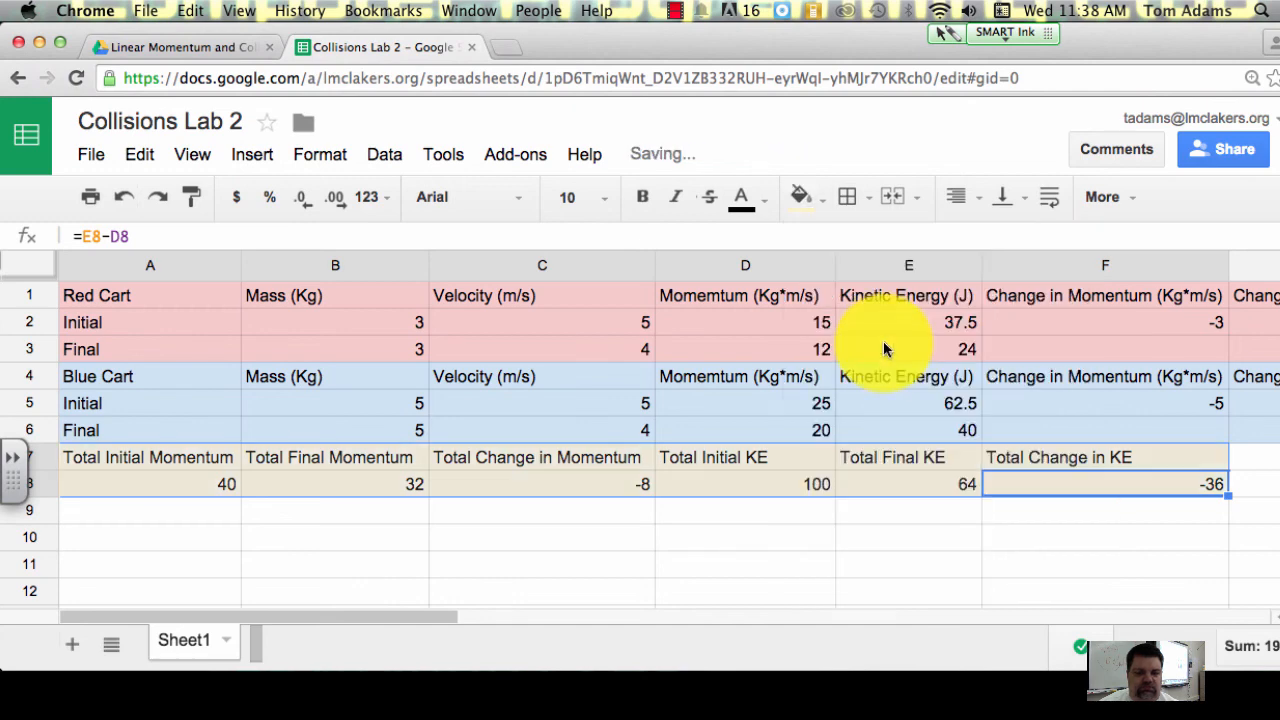
pyautogui.click(726, 527)
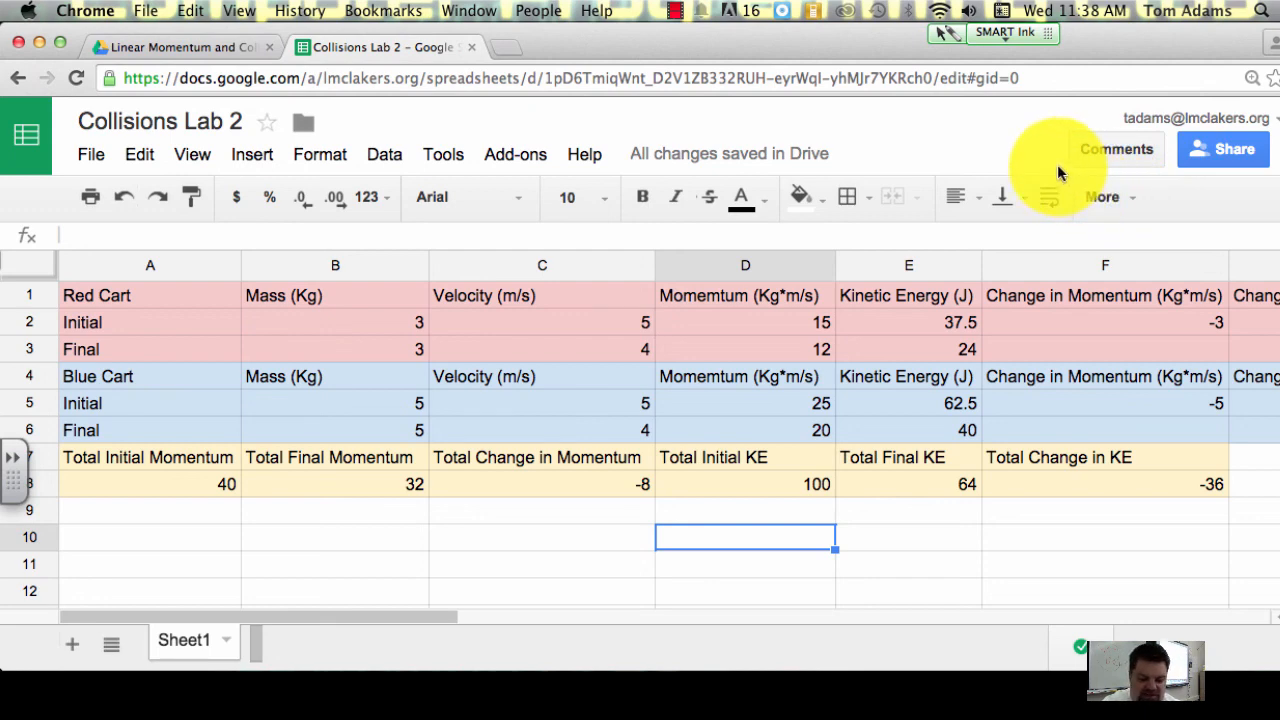
pyautogui.press('super+minus')
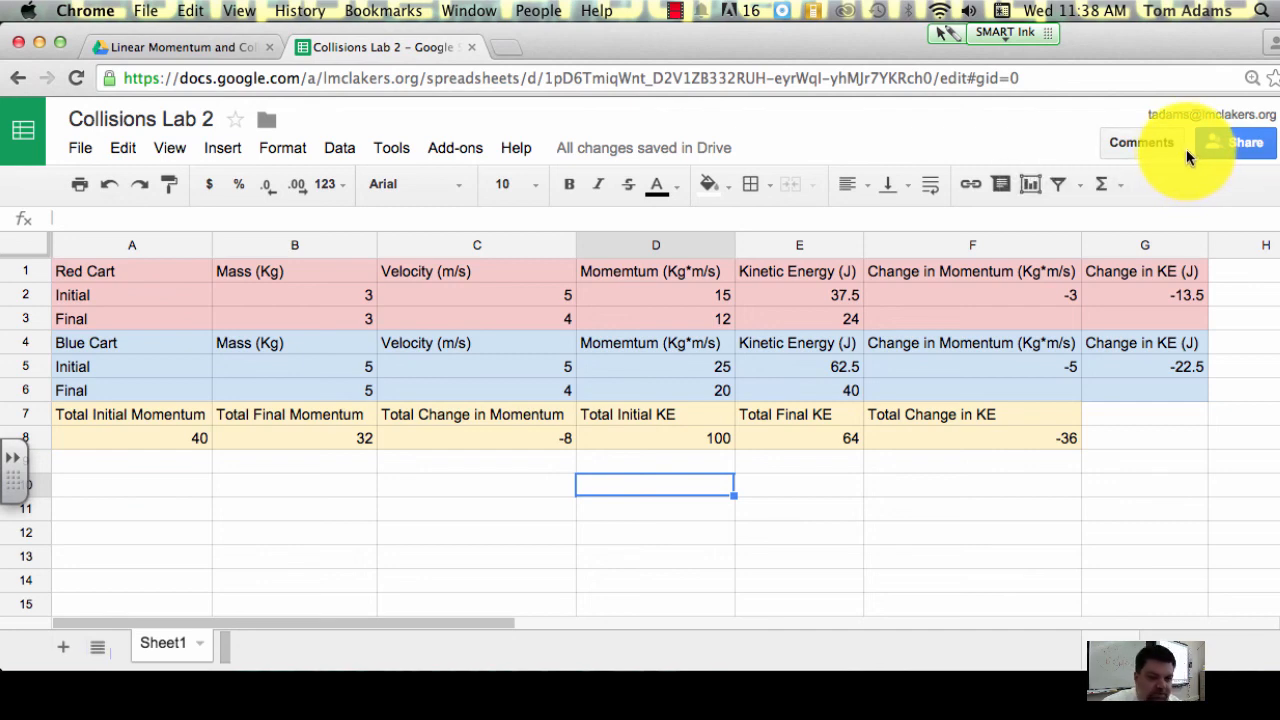
# Step: Open the teacher's math and physics class website in a new browser tab and go to its Physics page
pyautogui.click(500, 46)
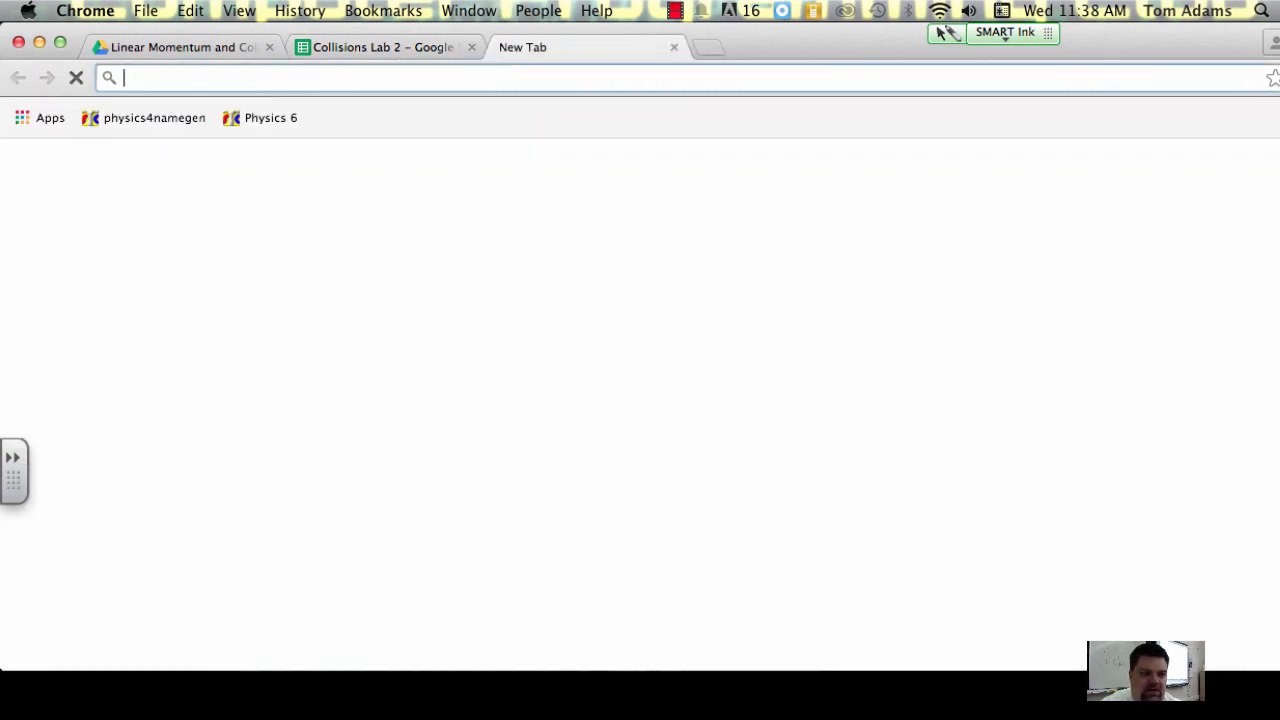
pyautogui.write('a')
pyautogui.press('Return')
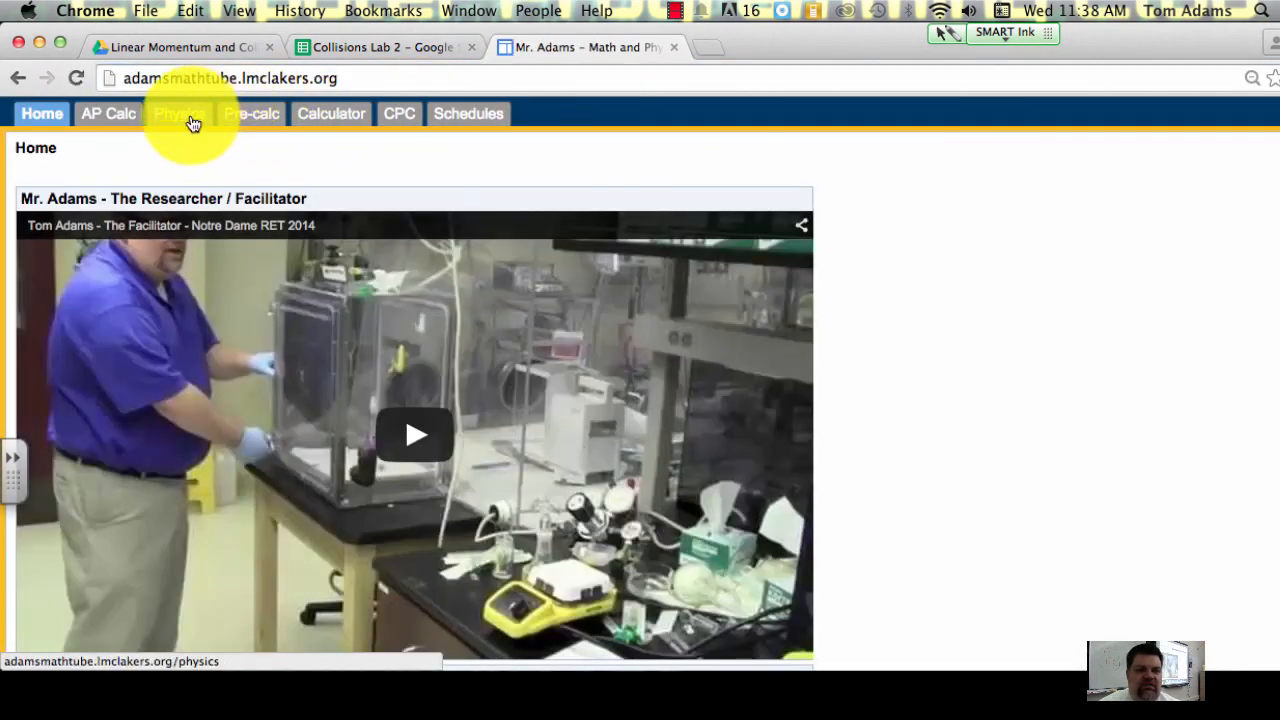
pyautogui.click(192, 121)
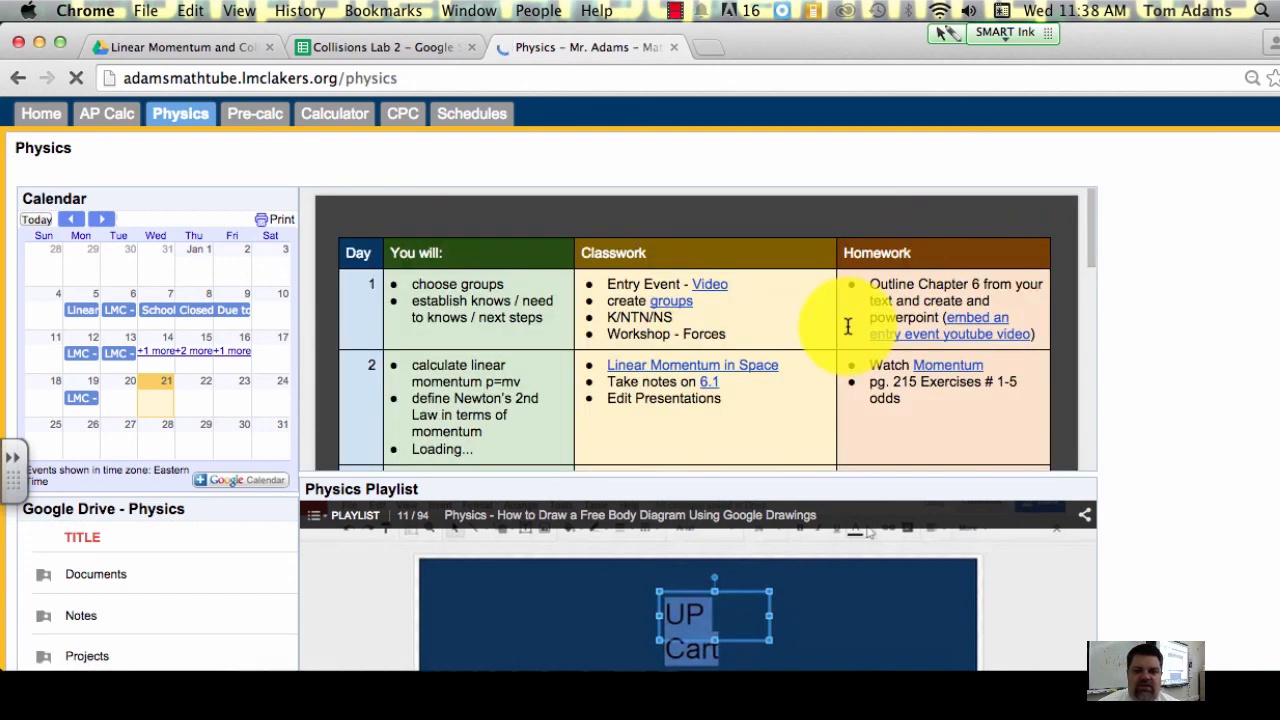
# Step: Open the Day 7 Activity link in the Physics schedule and switch its Collision Carts interactive to full-screen mode
pyautogui.scroll(-4, 846, 324)
pyautogui.scroll(-5, 846, 324)
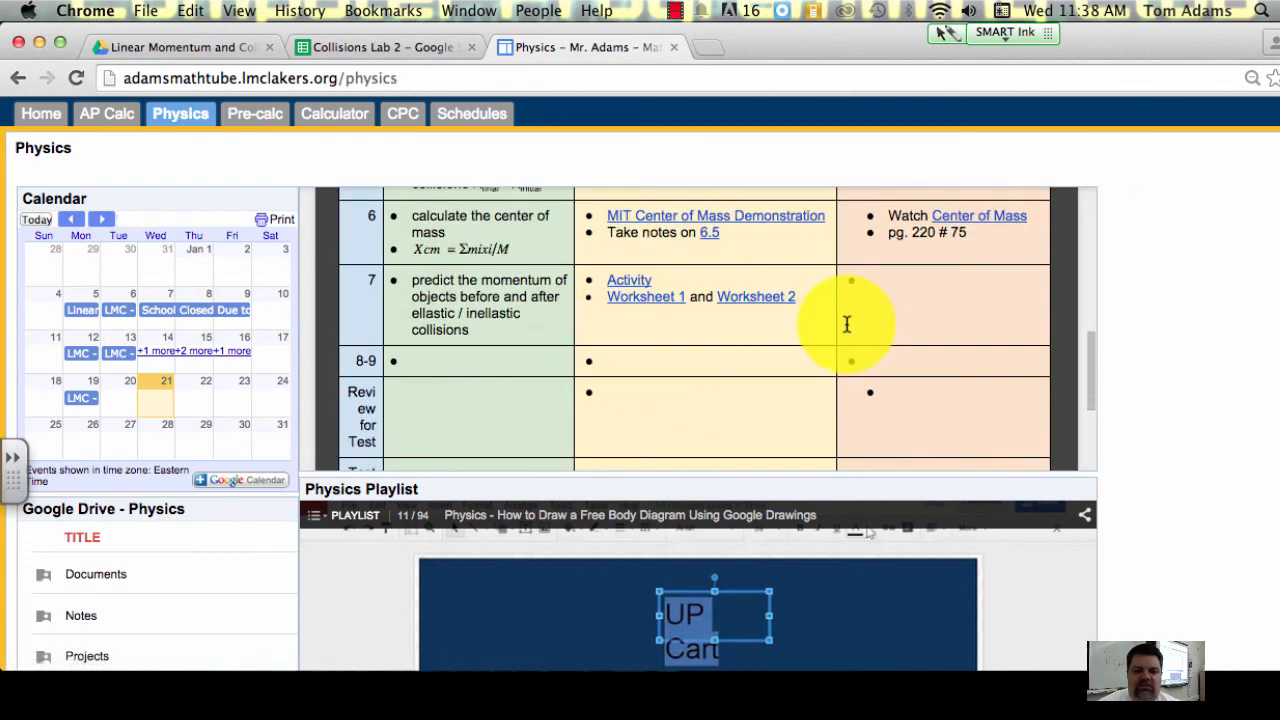
pyautogui.click(630, 288)
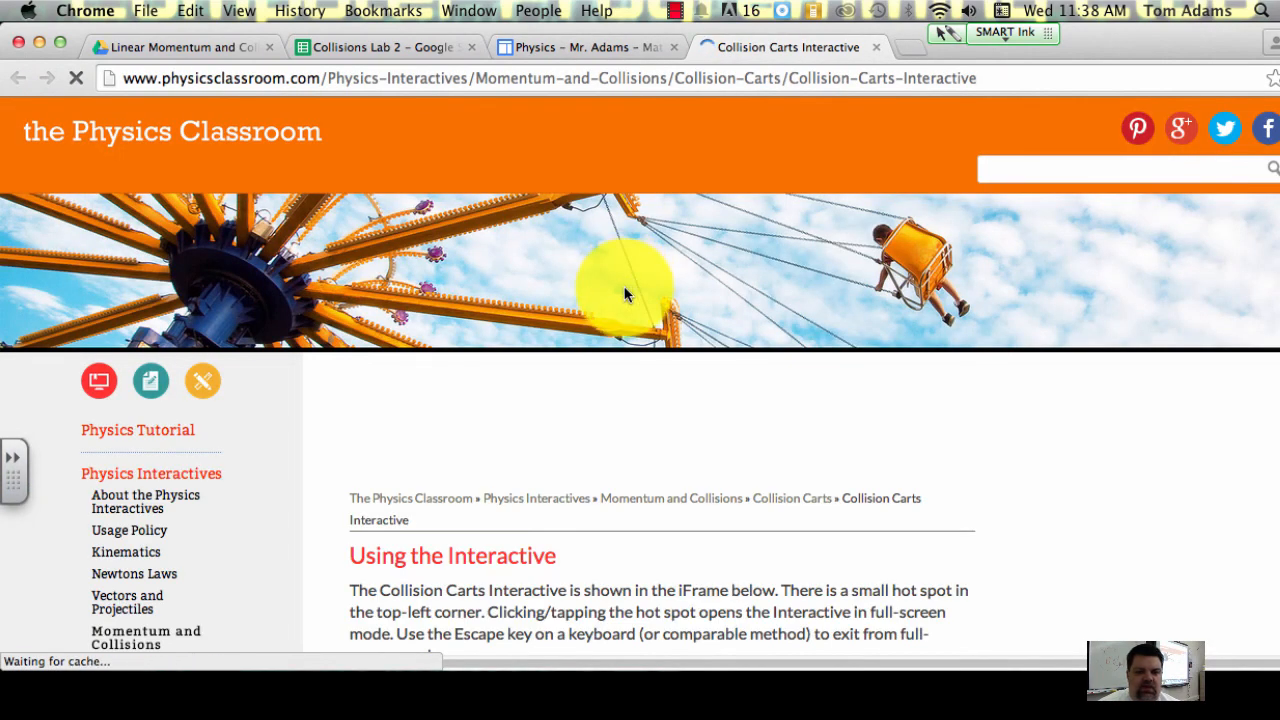
pyautogui.scroll(-5, 626, 290)
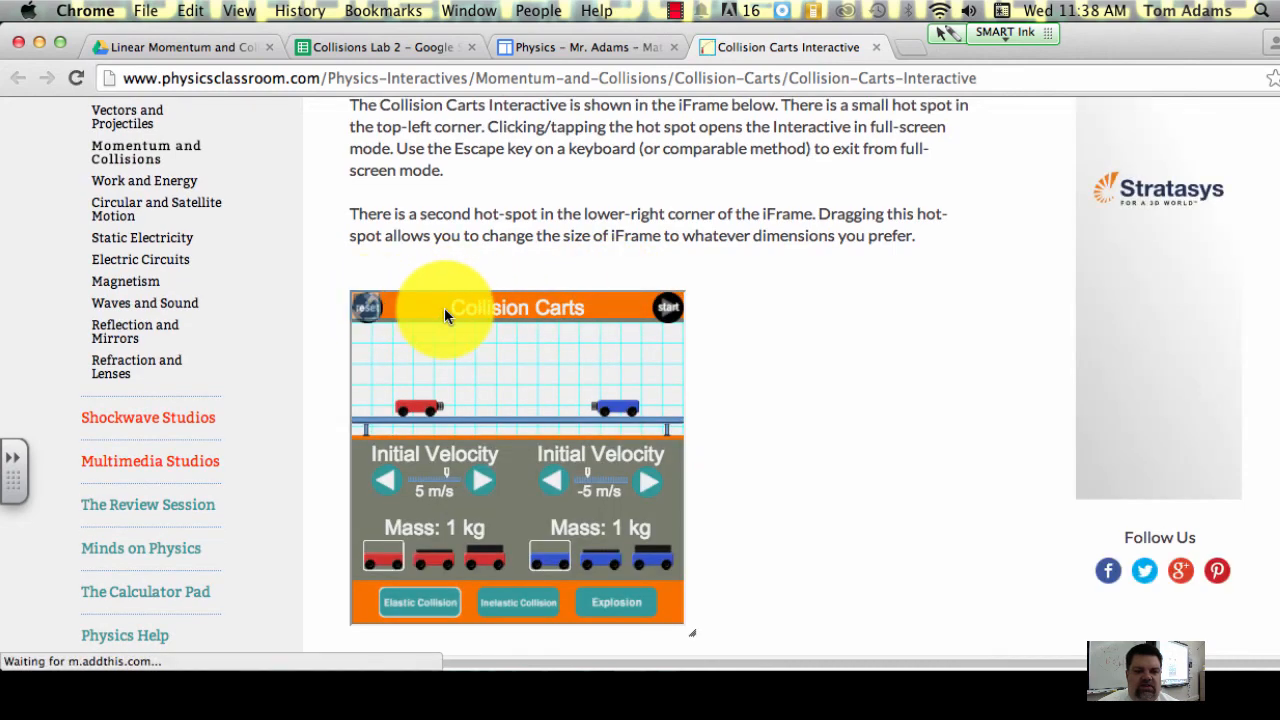
pyautogui.click(386, 330)
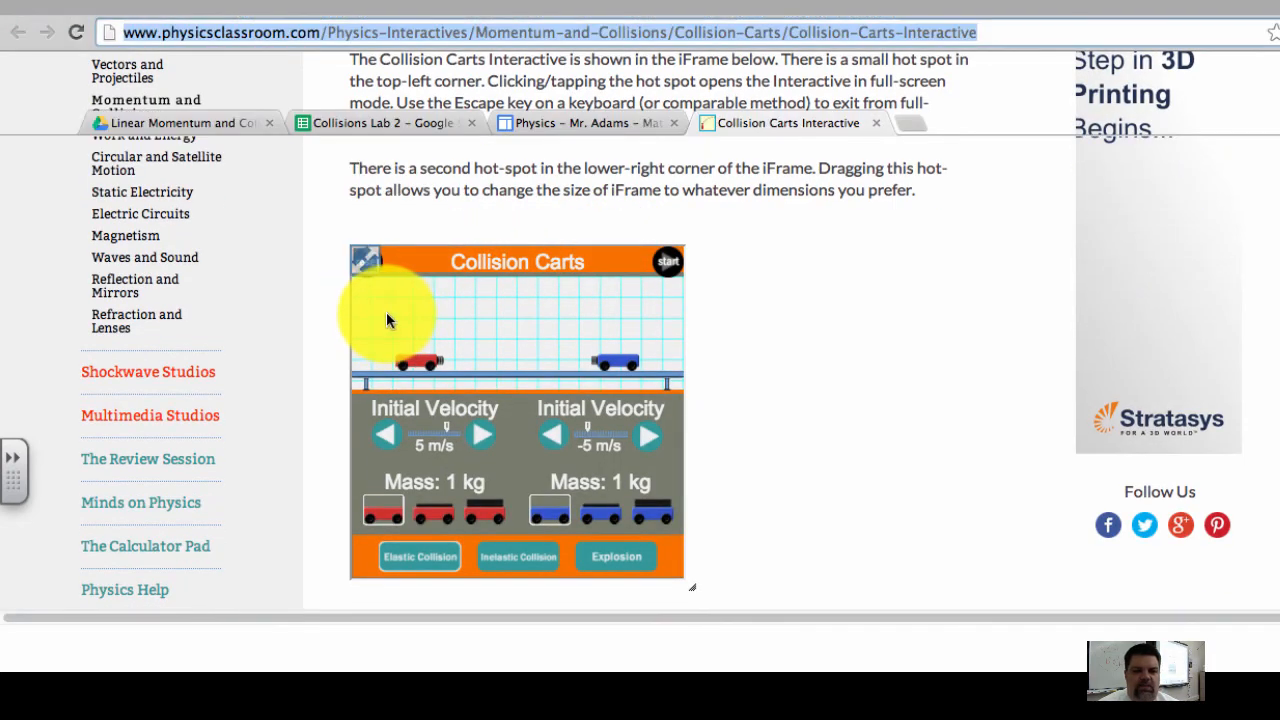
# Step: Set the red cart to 3 m/s and 2 kg and the blue cart to -4 m/s and 3 kg
pyautogui.click(366, 414)
pyautogui.click(366, 414)
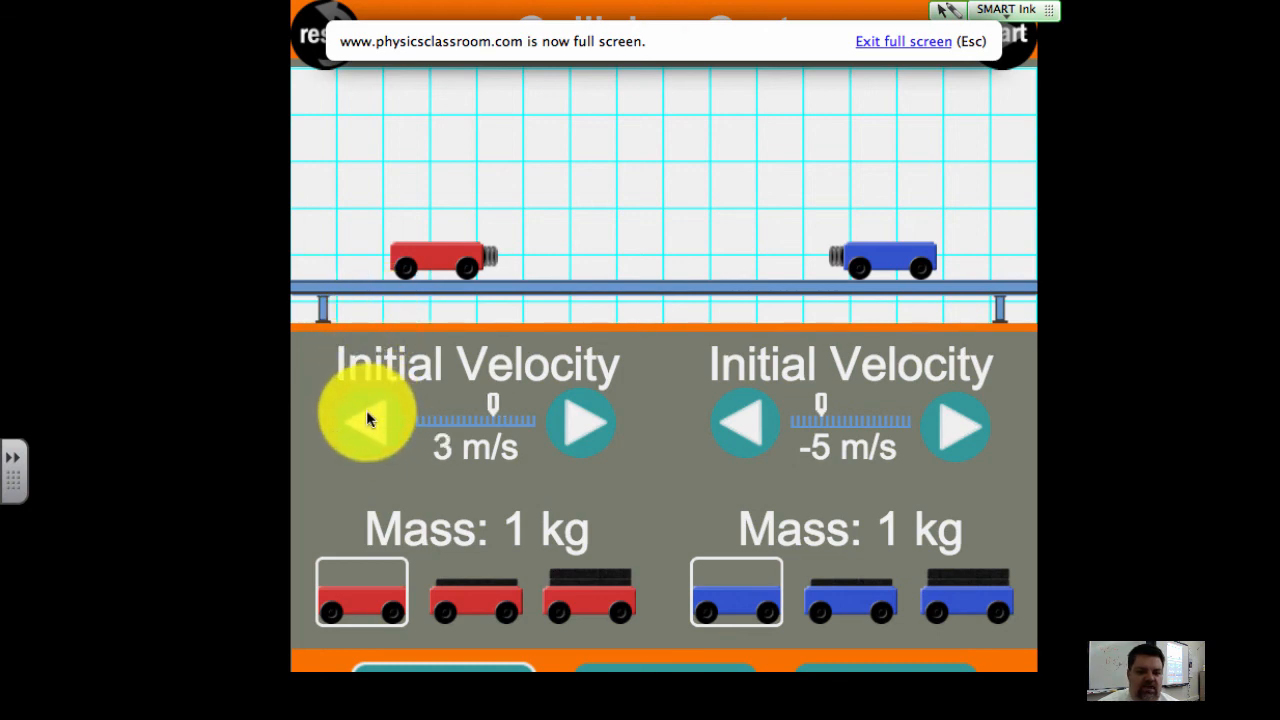
pyautogui.click(466, 584)
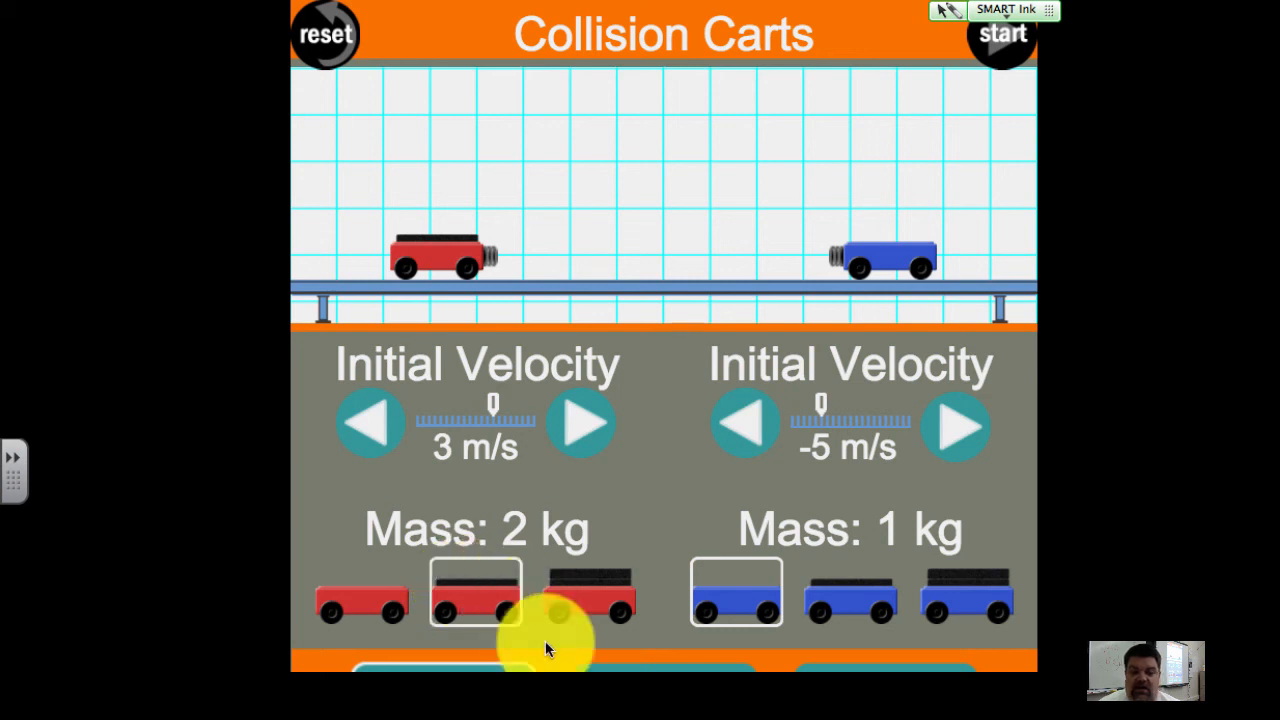
pyautogui.click(975, 588)
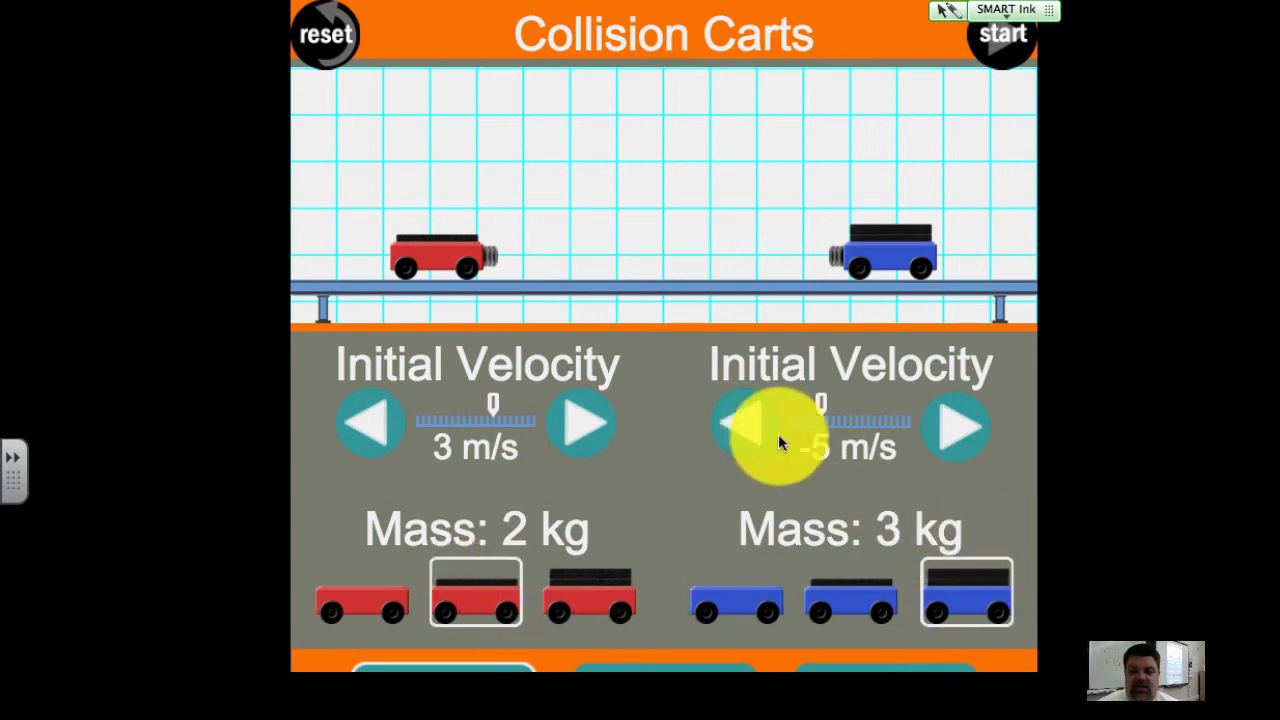
pyautogui.doubleClick(953, 440)
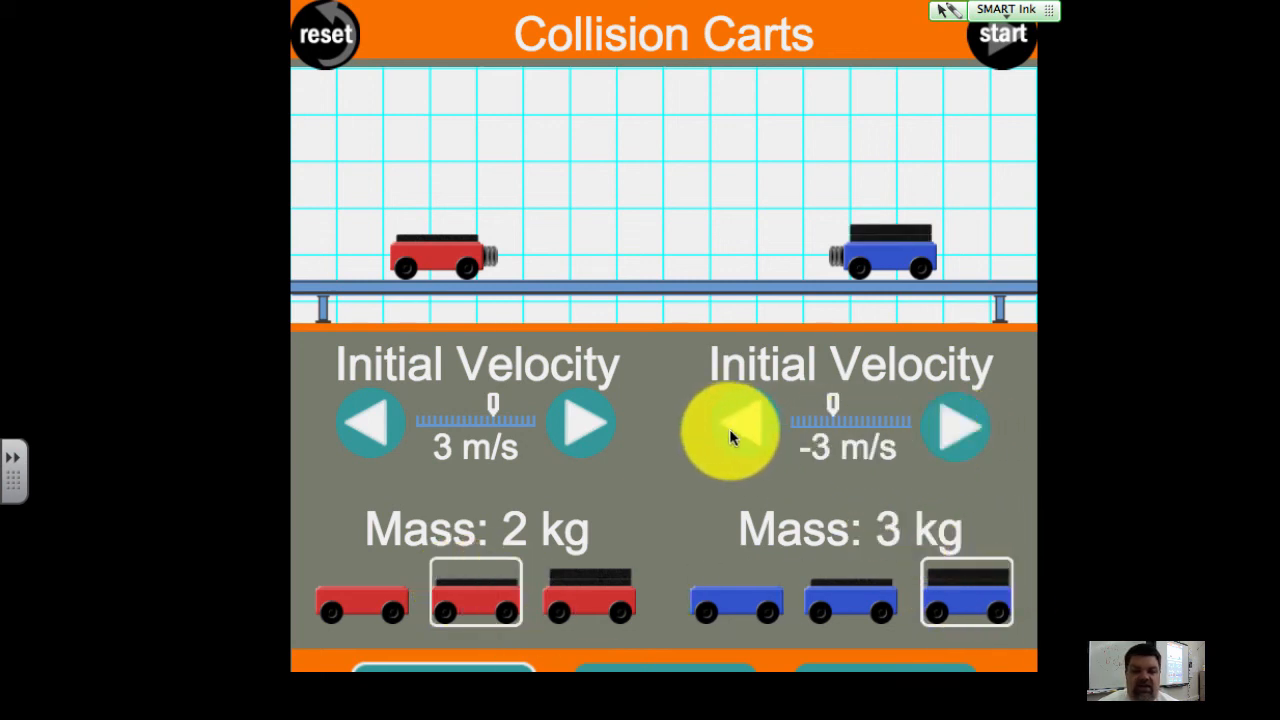
pyautogui.doubleClick(737, 426)
pyautogui.doubleClick(923, 425)
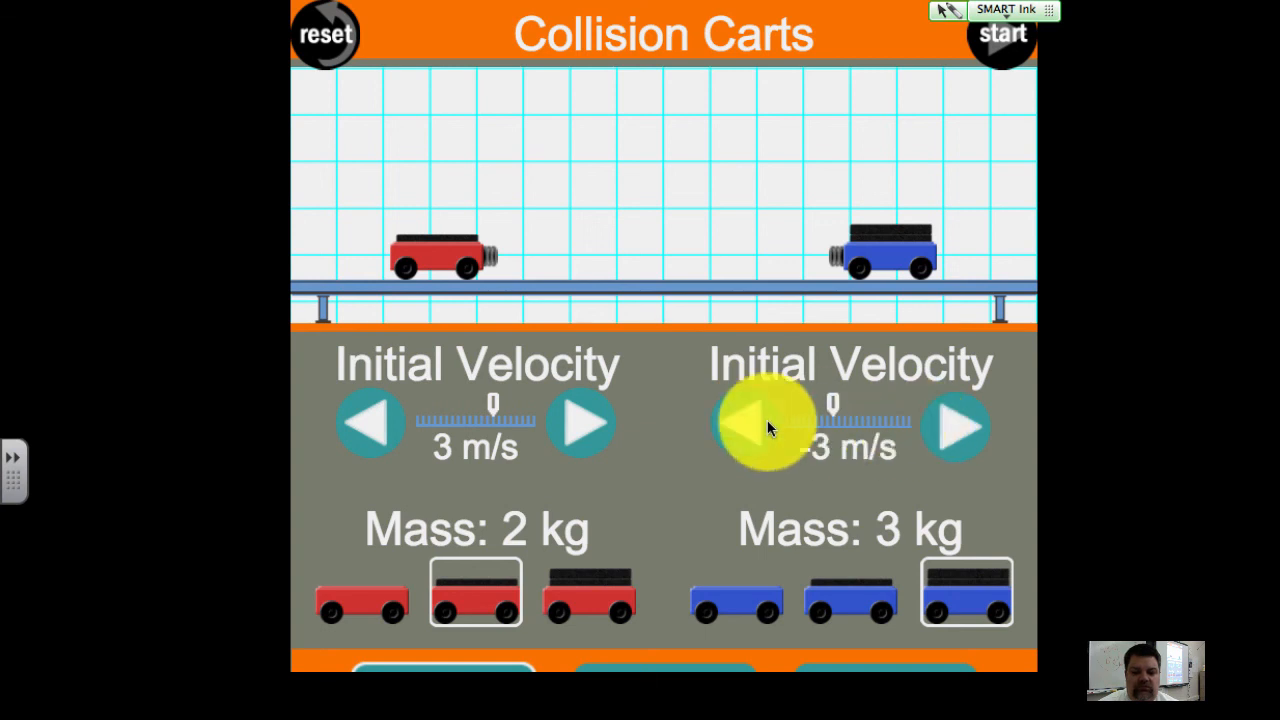
pyautogui.click(731, 422)
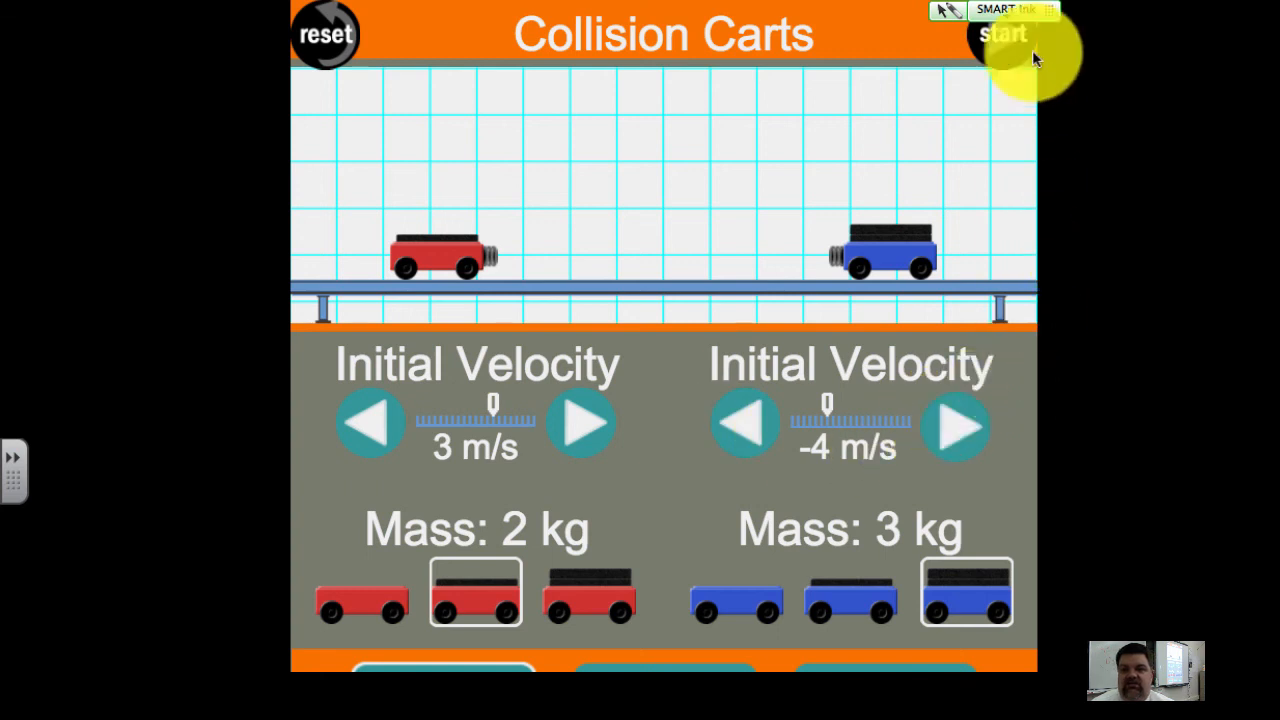
# Step: Run the elastic collision, pause it after the carts rebound, and exit full-screen mode
pyautogui.click(1002, 37)
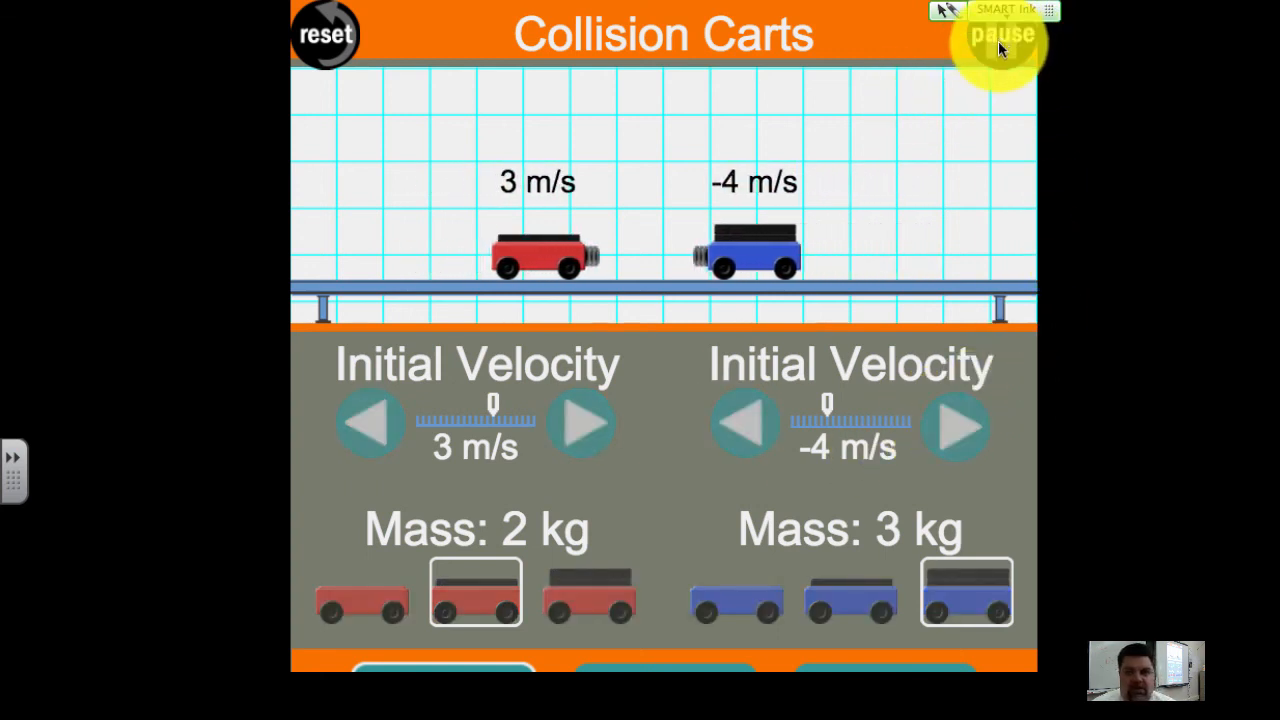
pyautogui.click(998, 41)
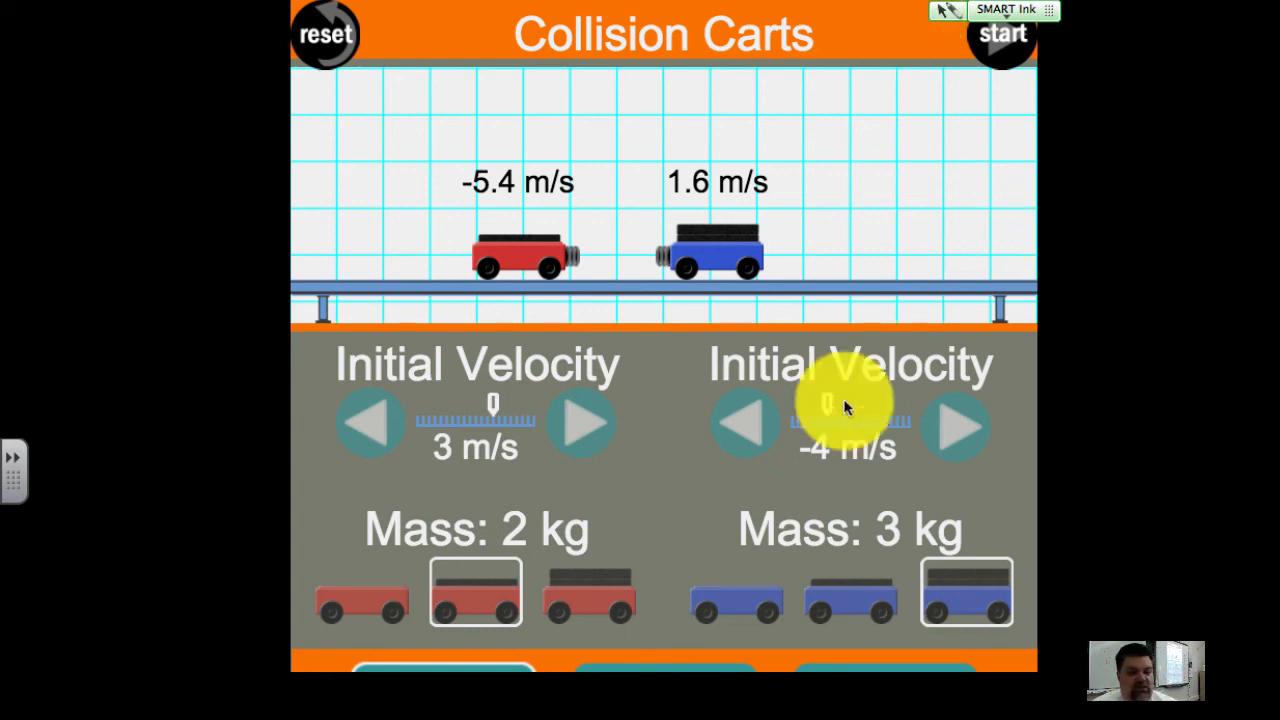
pyautogui.press('Escape')
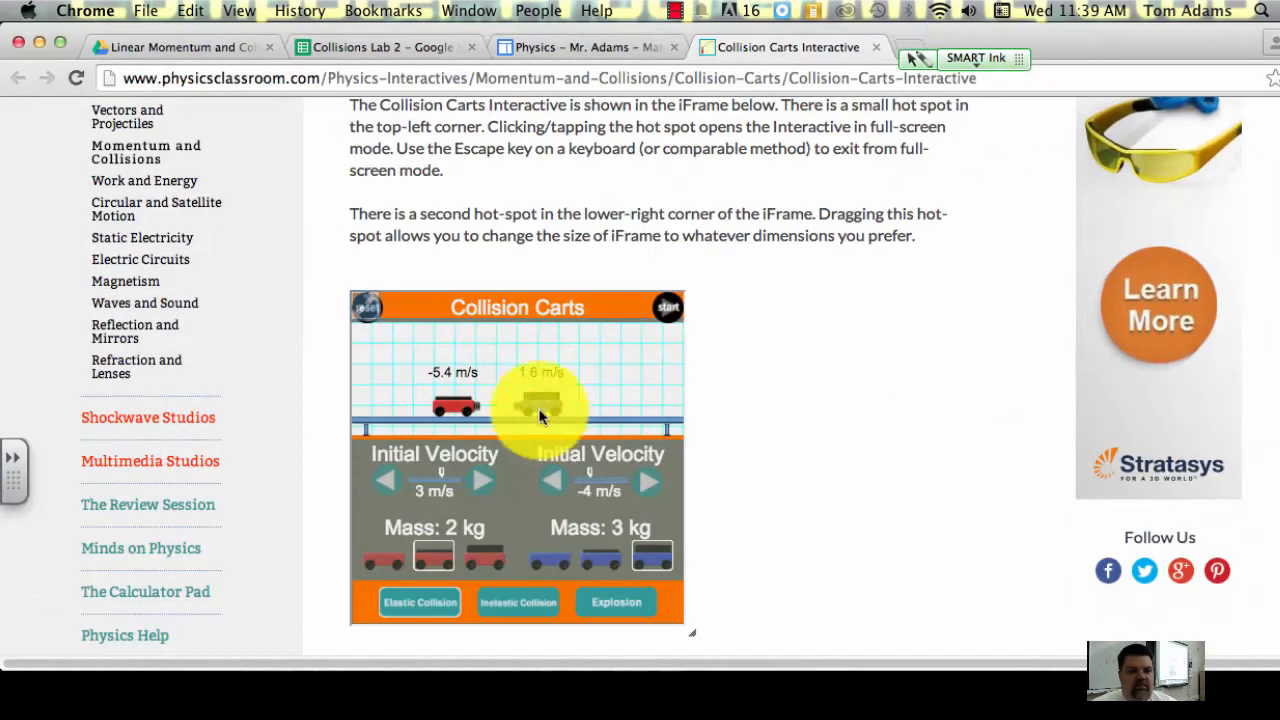
# Step: Switch to the Collisions Lab 2 spreadsheet and set the initial masses to 2 in B2 for the red cart and 3 in B5 for the blue cart
pyautogui.click(320, 50)
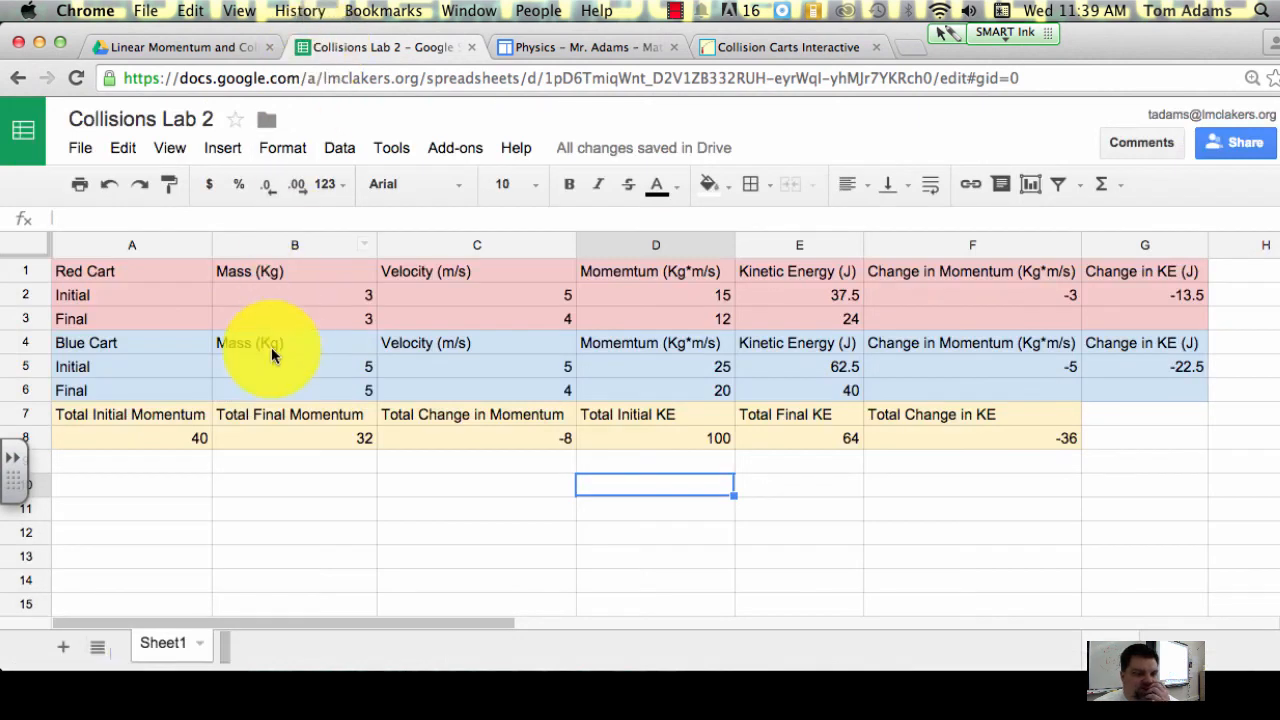
pyautogui.click(334, 295)
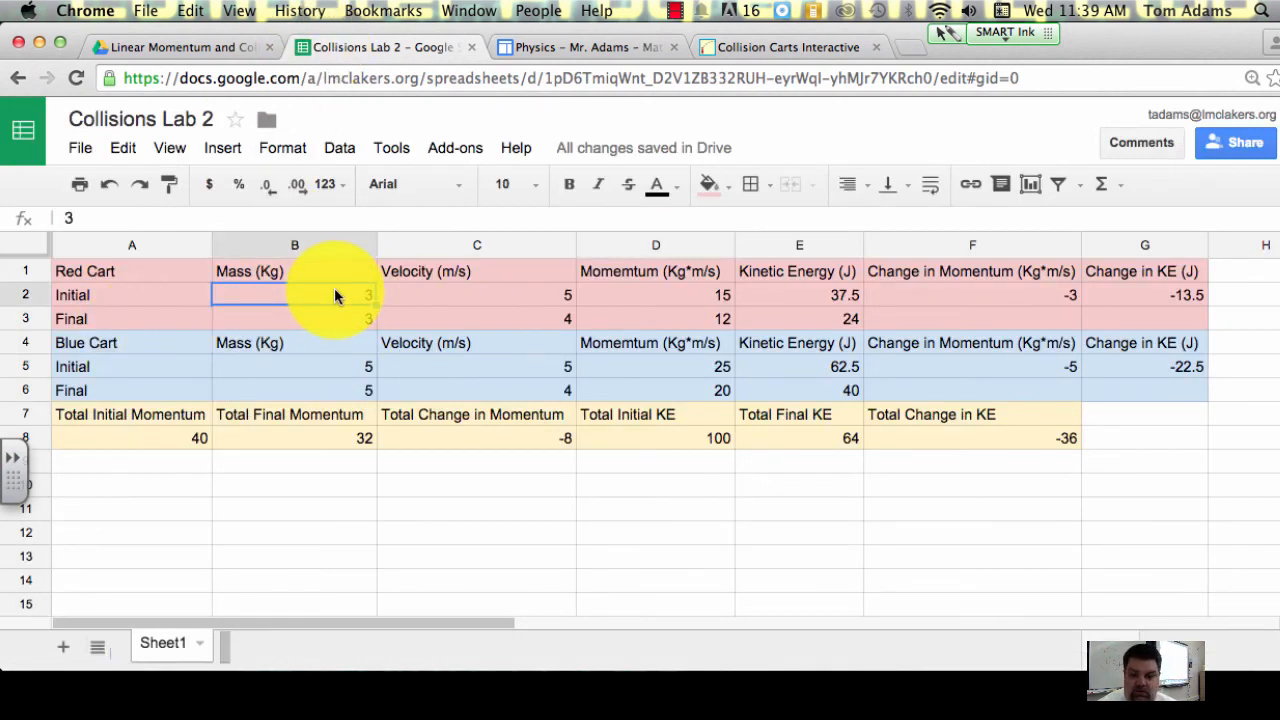
pyautogui.write('2')
pyautogui.press('Return')
pyautogui.press('Down')
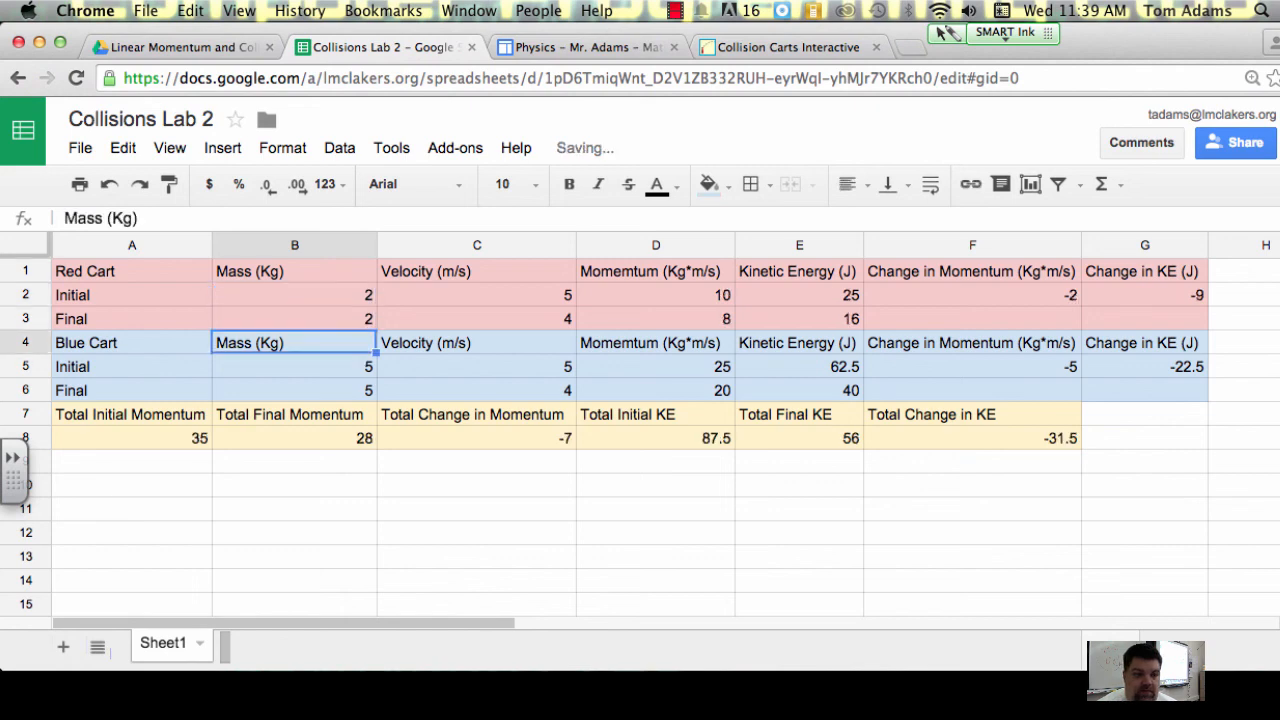
pyautogui.press('Down')
pyautogui.write('3')
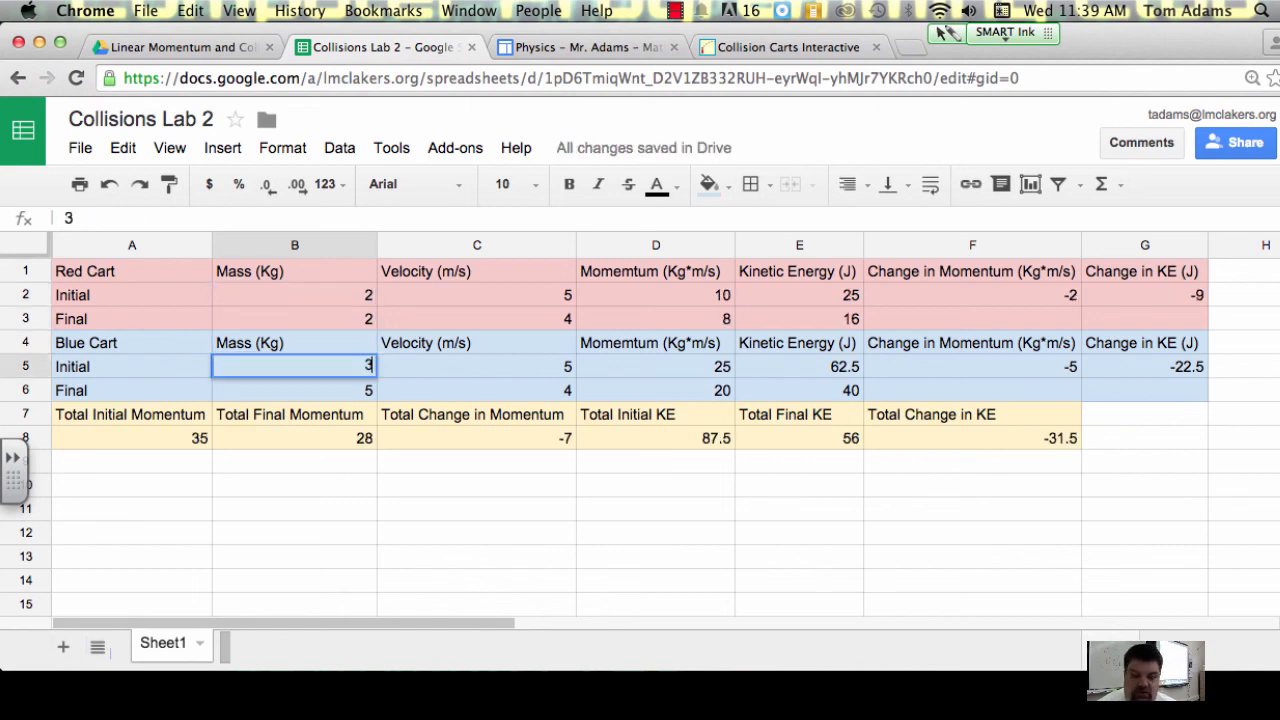
# Step: Set the red cart's initial velocity to 3 in C2 and its final velocity to -5 in C3
pyautogui.press('Up')
pyautogui.press('Up')
pyautogui.press('Up')
pyautogui.press('Right')
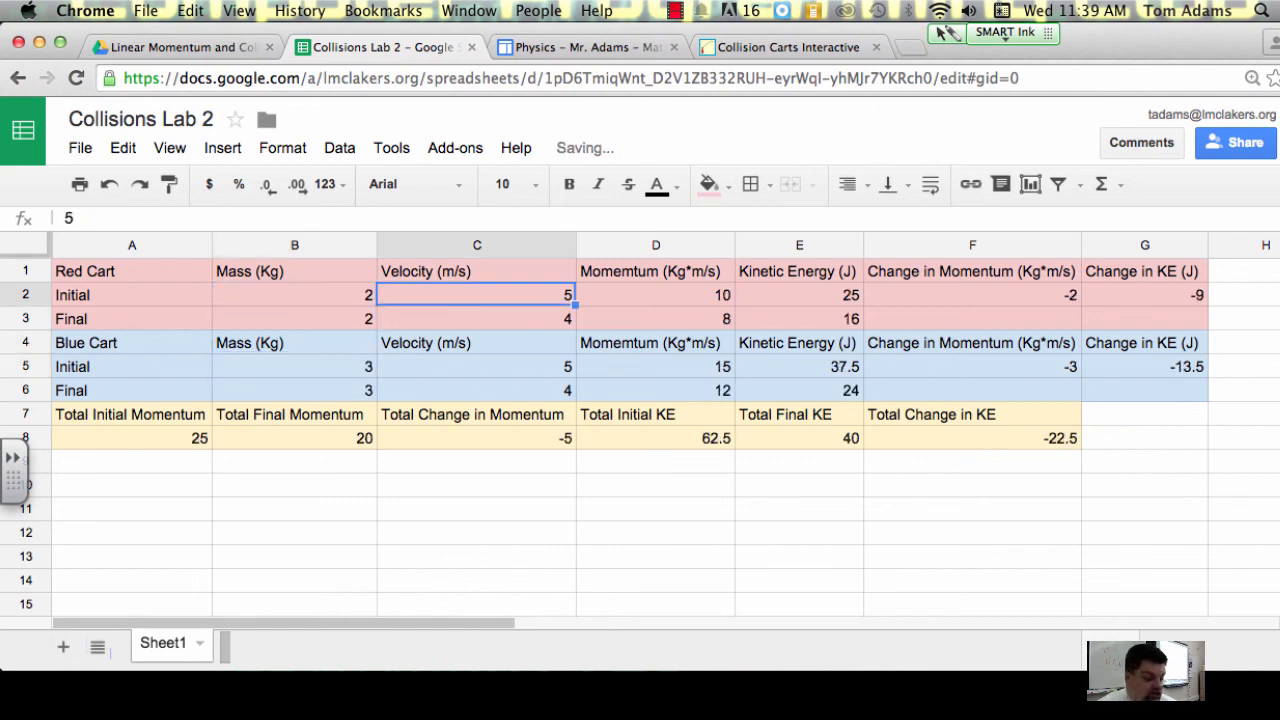
pyautogui.write('3')
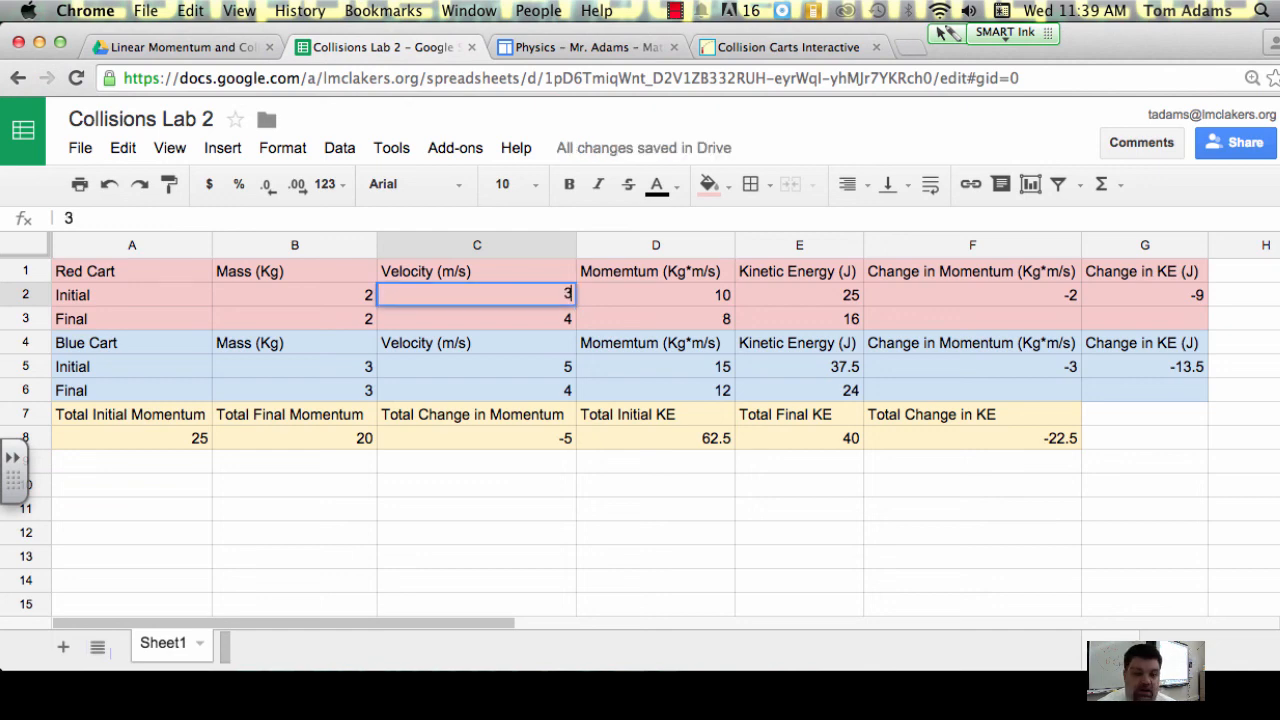
pyautogui.press('Return')
pyautogui.write('-5')
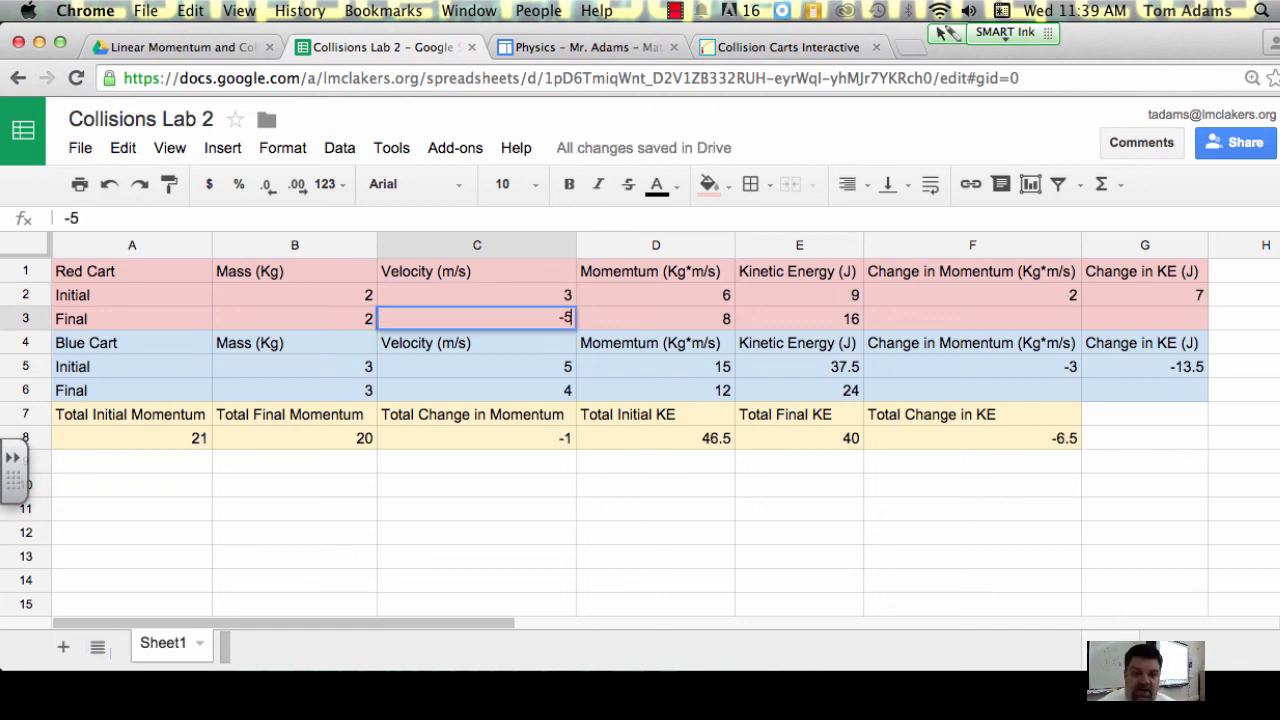
pyautogui.press('Return')
# Step: Set the blue cart's initial velocity to -4 in C5 and its final velocity to 3 in C6
pyautogui.press('Down')
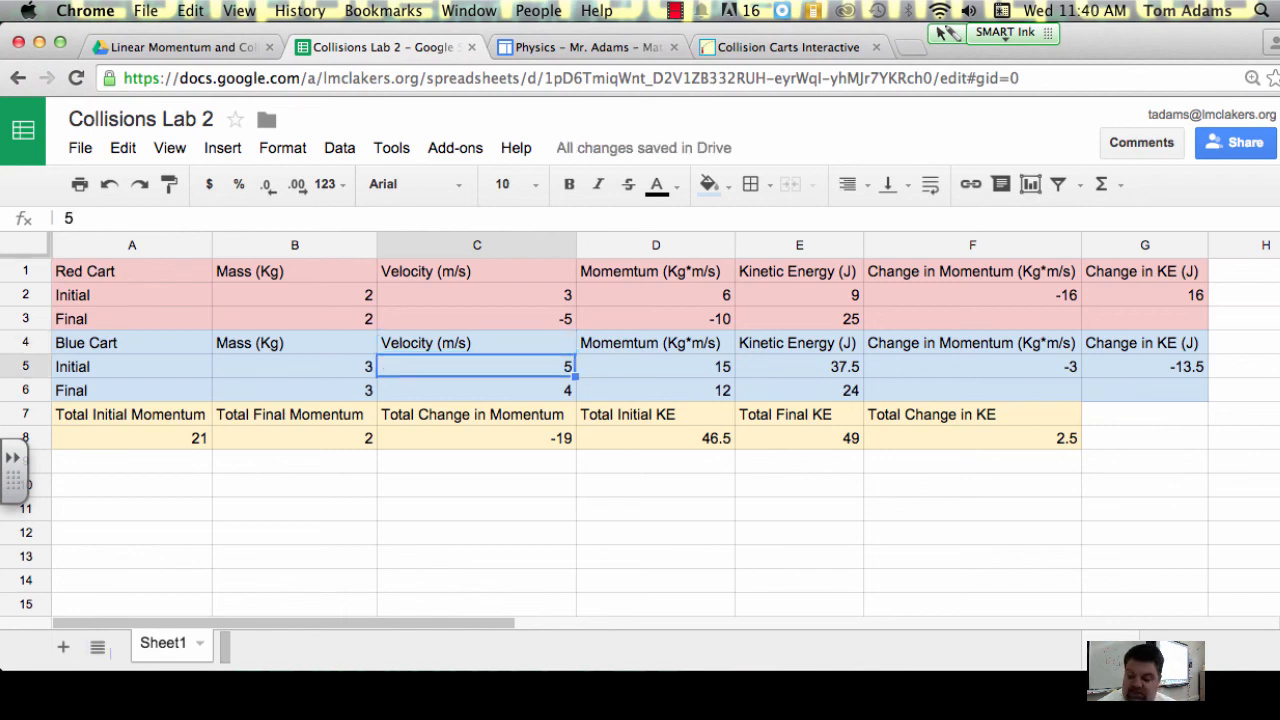
pyautogui.write('-4')
pyautogui.press('Return')
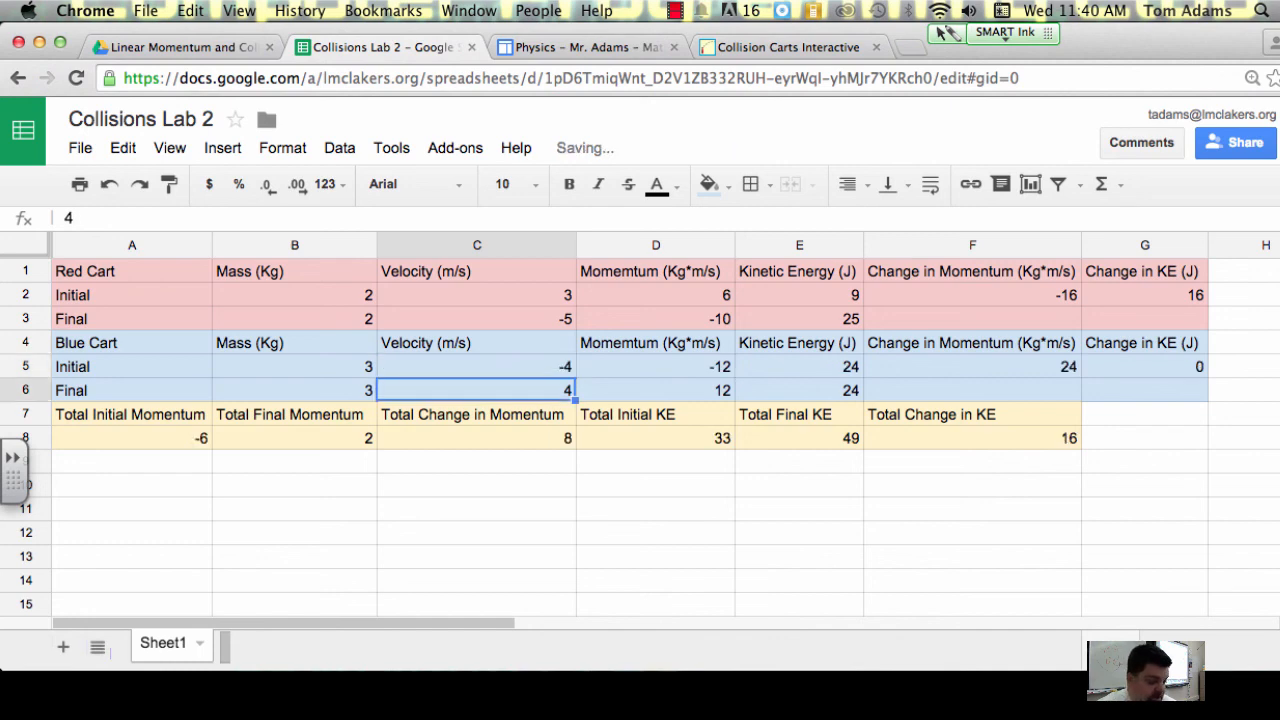
pyautogui.write('3')
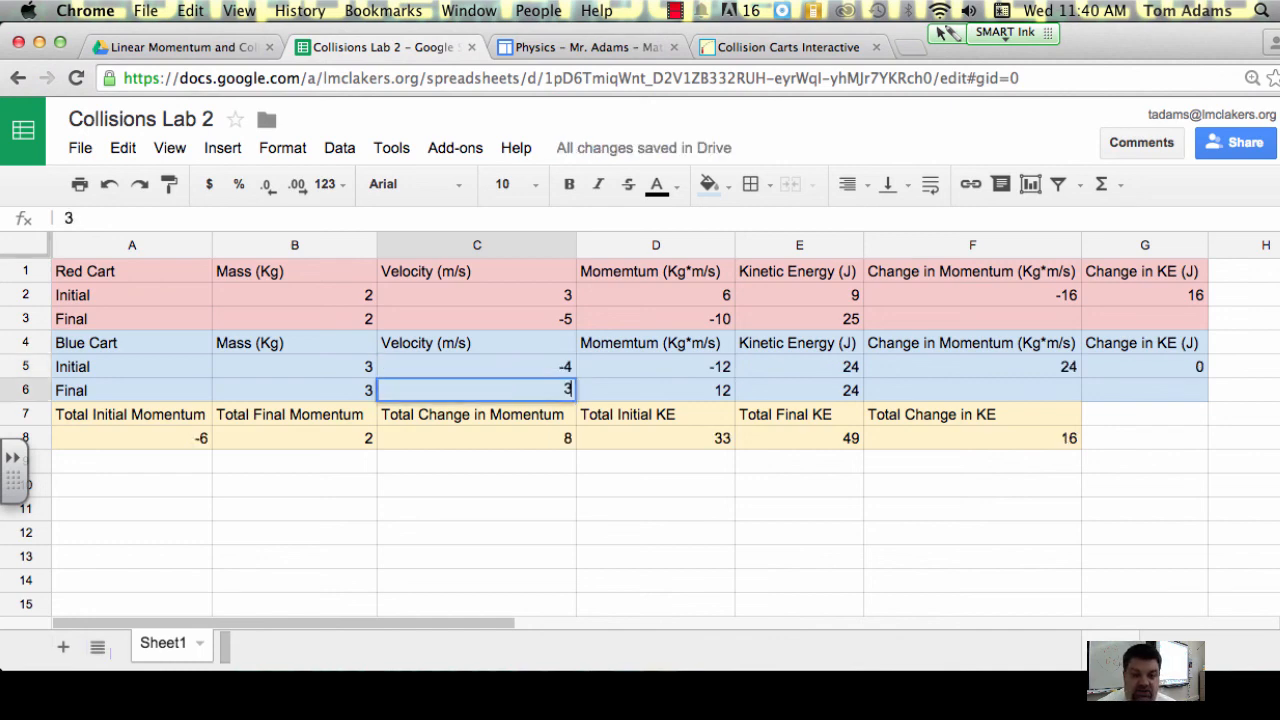
pyautogui.press('Return')
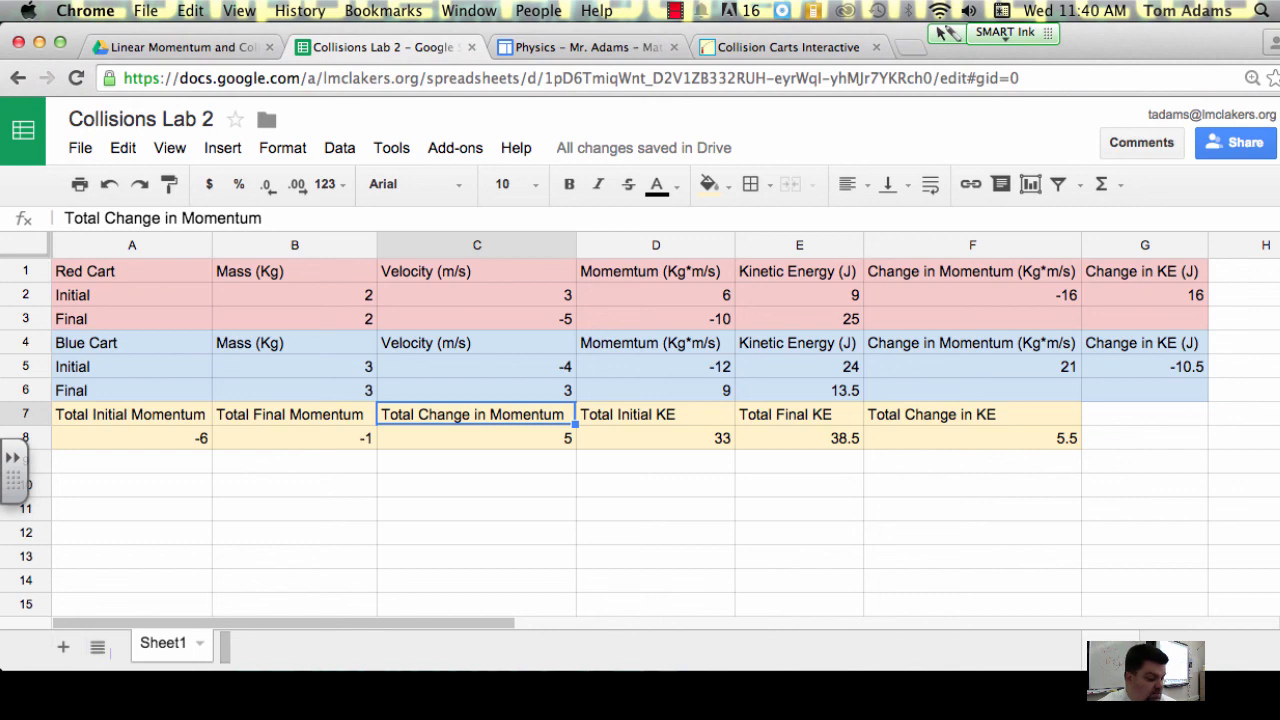
# Step: Correct the red cart's final velocity in C3 to -5.4
pyautogui.click(476, 391)
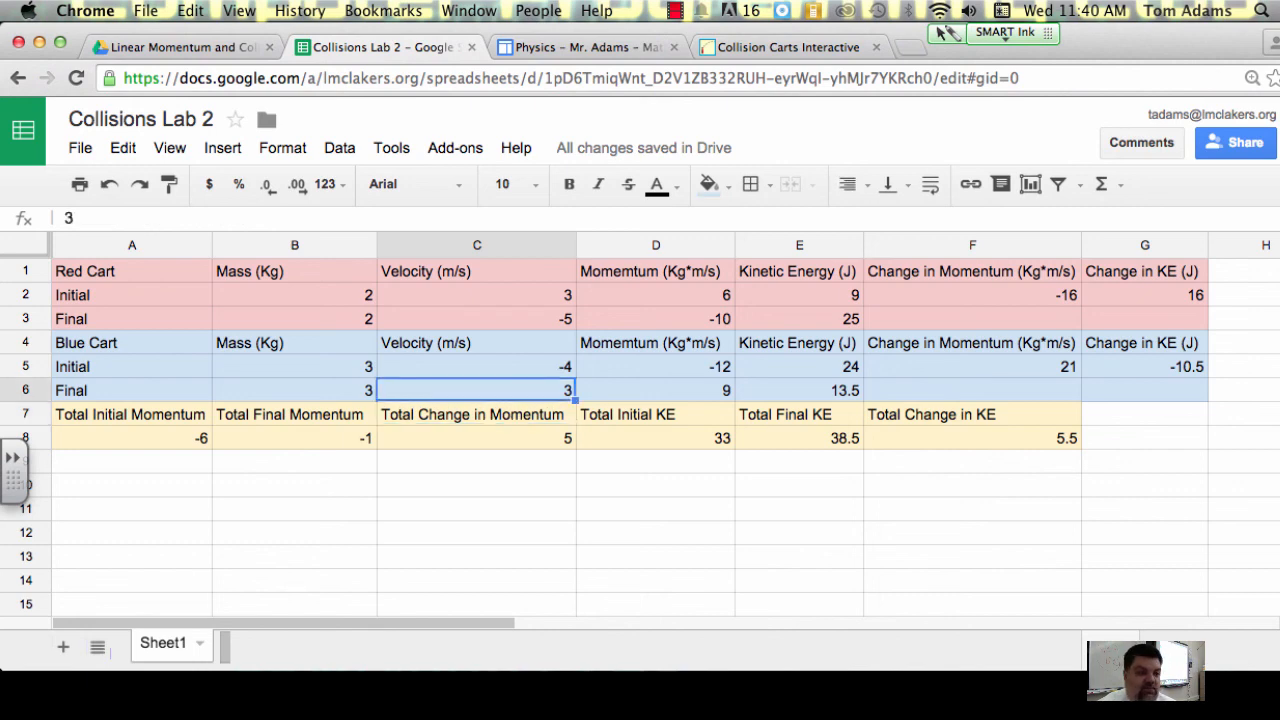
pyautogui.press('Up')
pyautogui.press('Up')
pyautogui.press('Up')
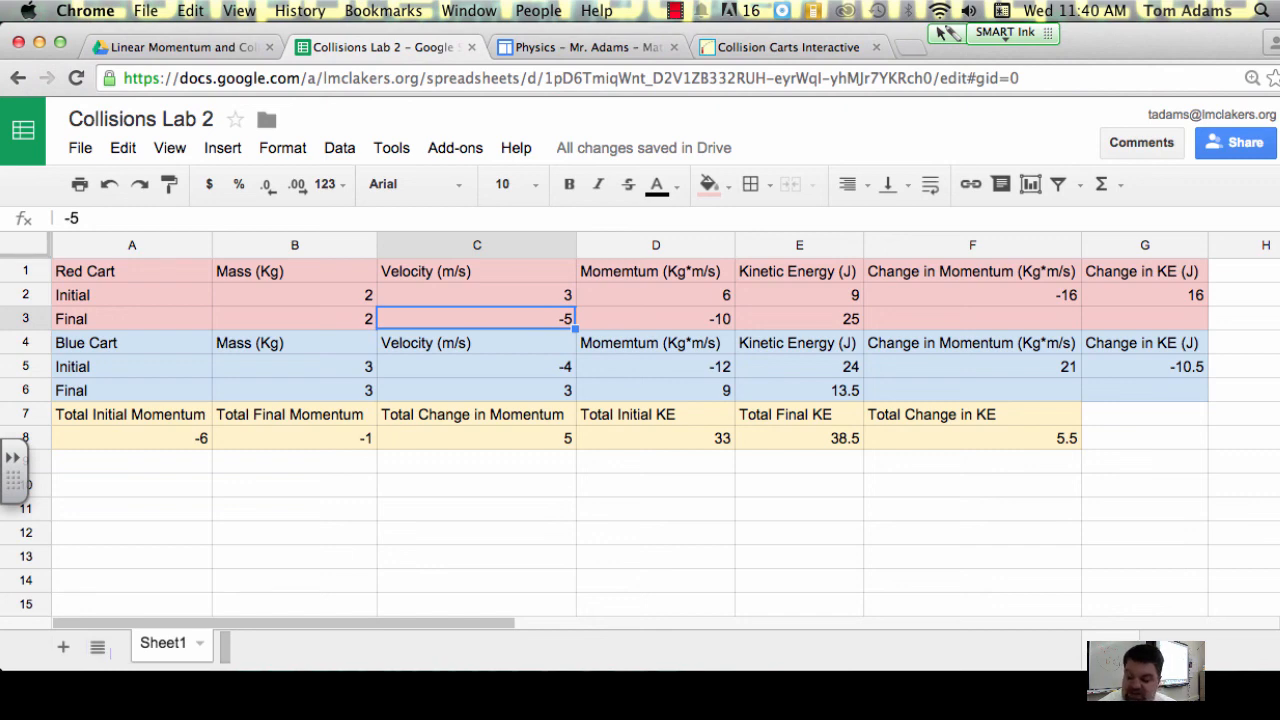
pyautogui.write('-5.4')
pyautogui.press('Return')
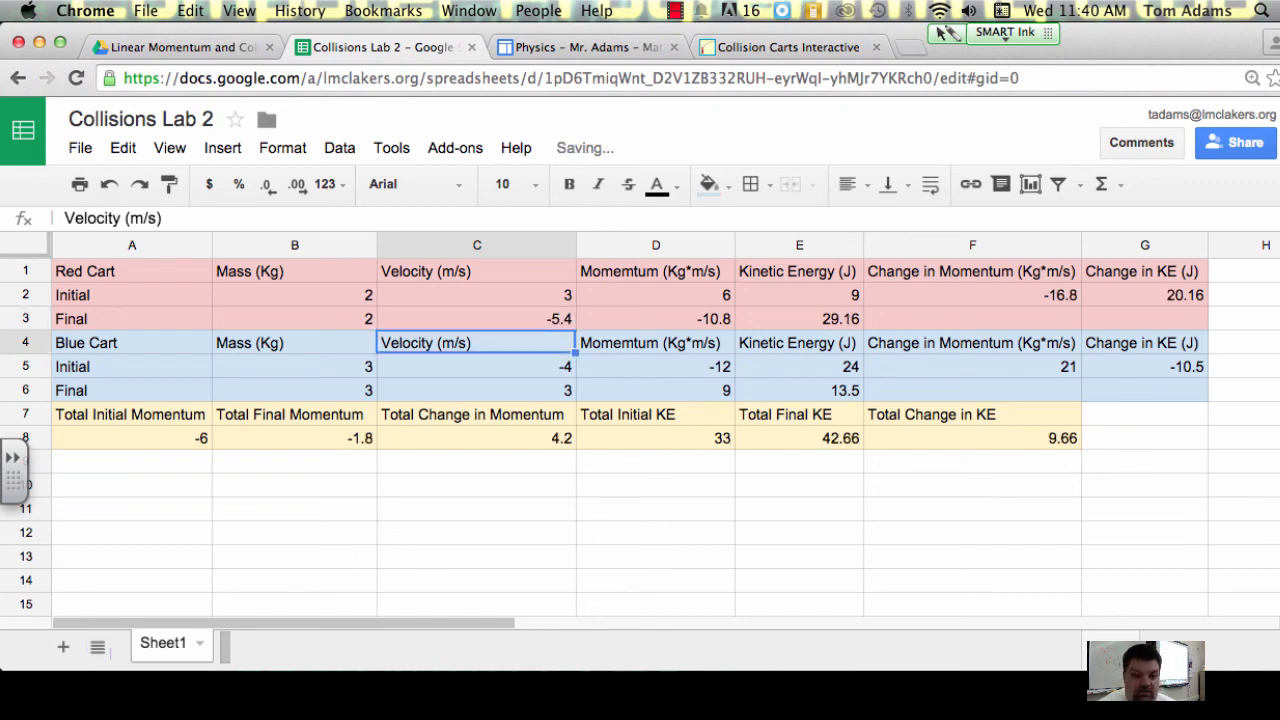
# Step: Correct the blue cart's final velocity in C6 to 1.6 and check the total change in momentum in C8 and in kinetic energy in F8
pyautogui.press('Down')
pyautogui.press('Down')
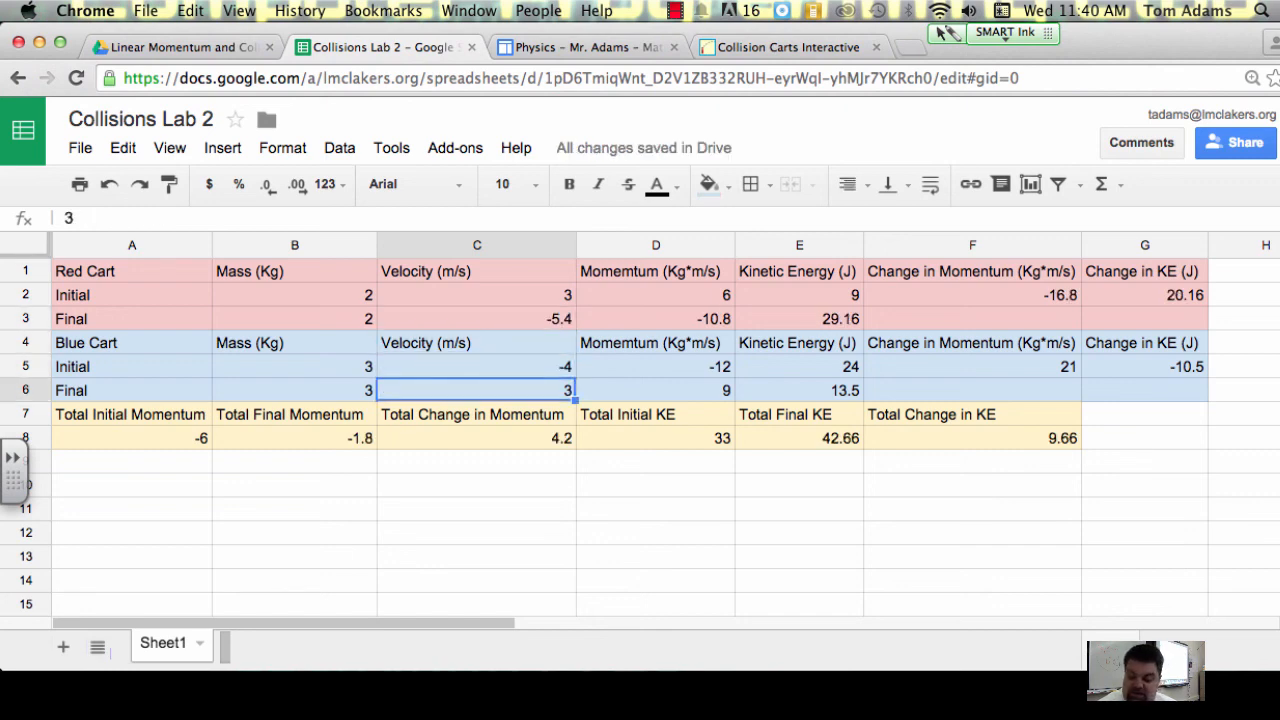
pyautogui.write('1.6')
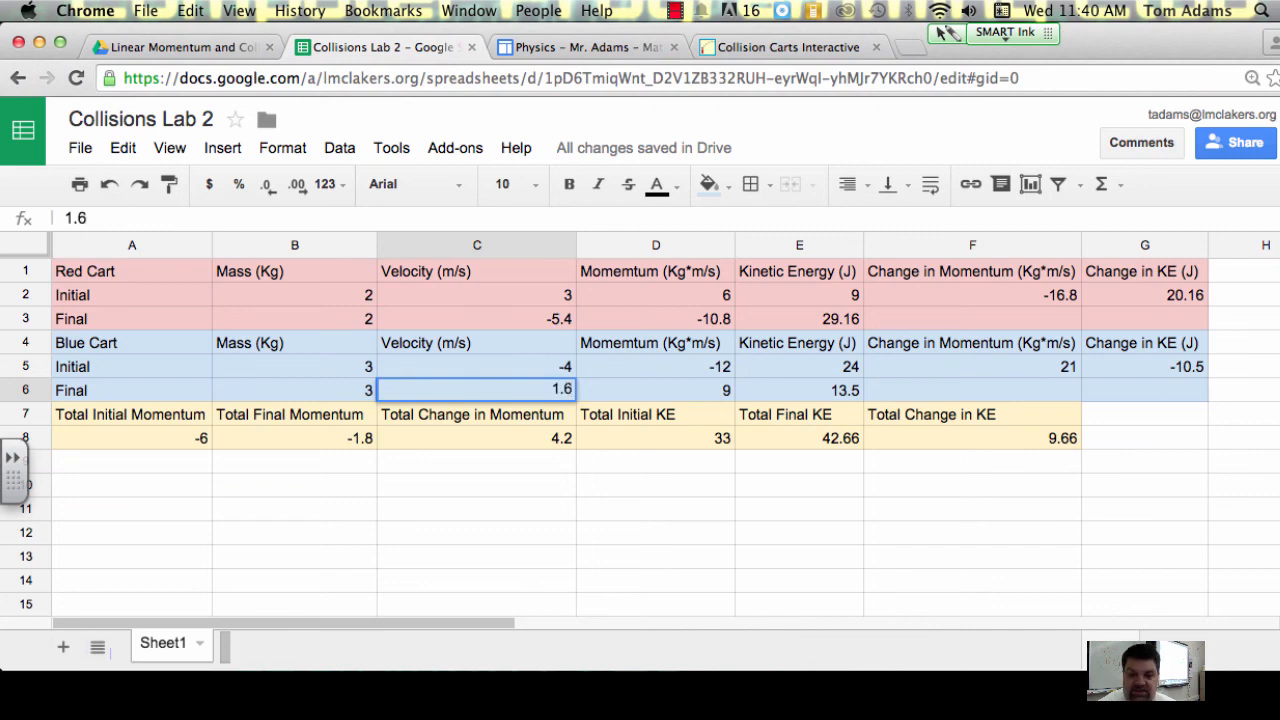
pyautogui.press('Return')
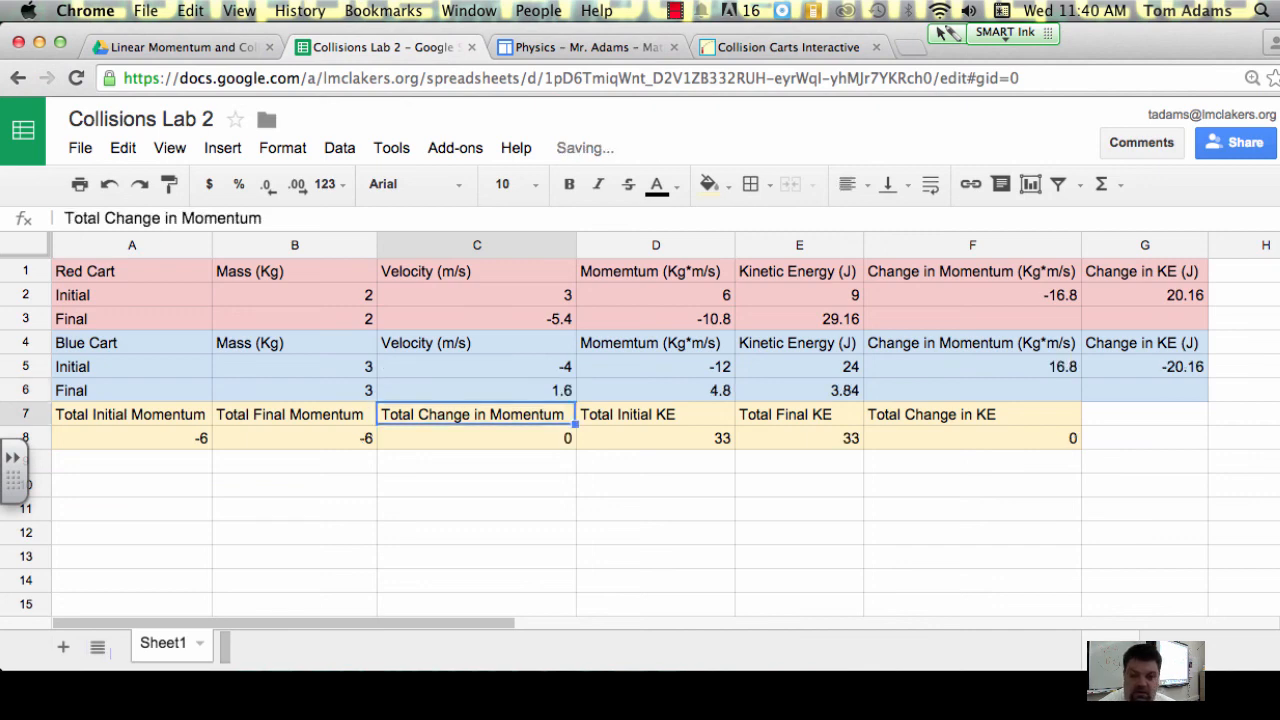
pyautogui.click(564, 446)
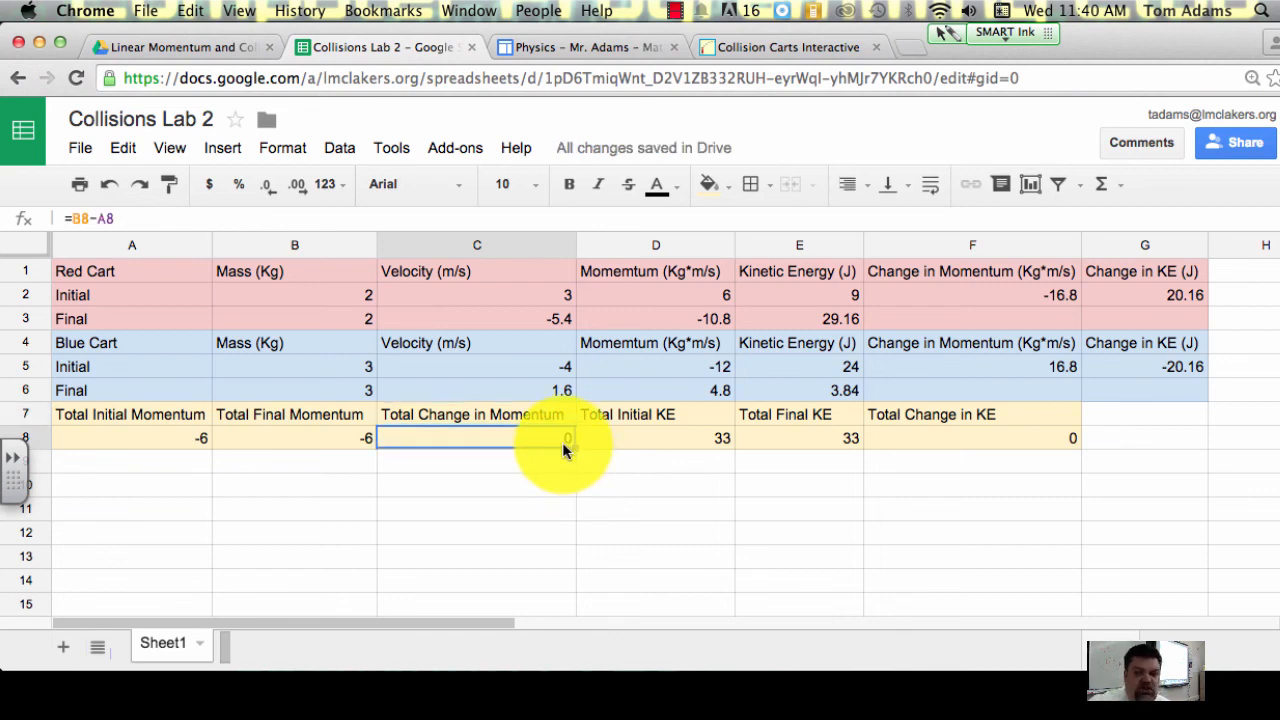
pyautogui.click(1010, 446)
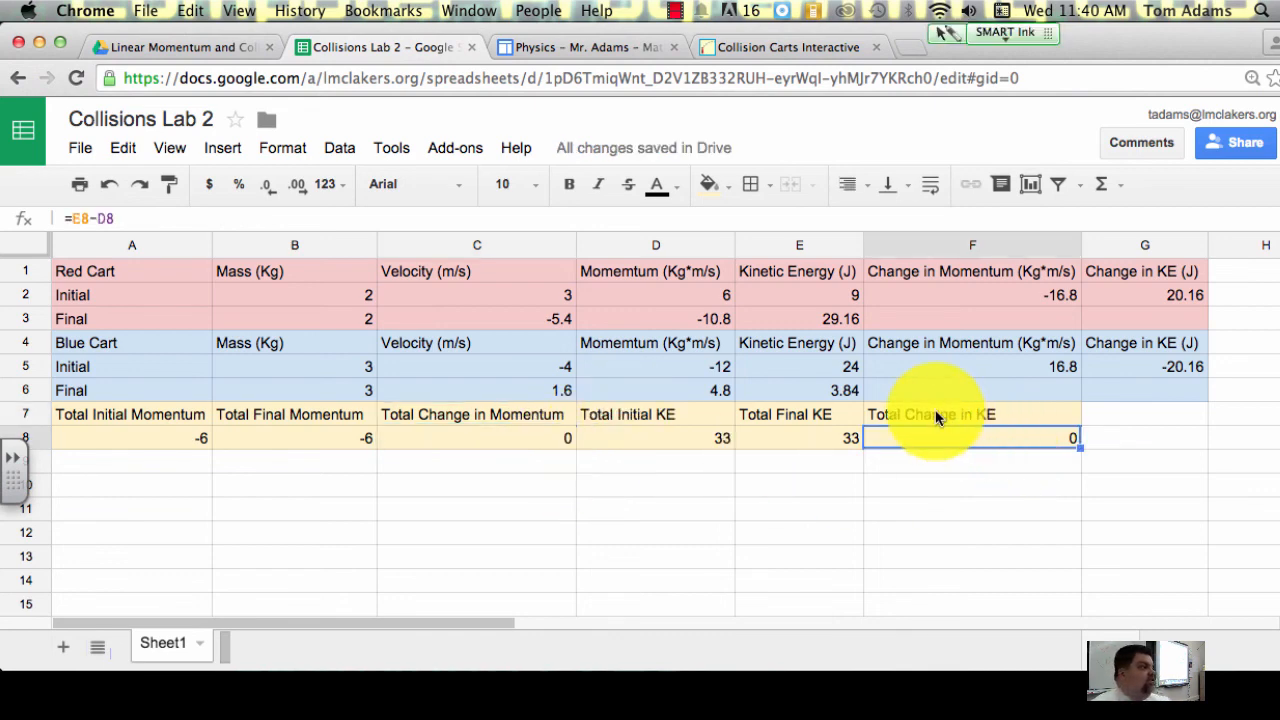